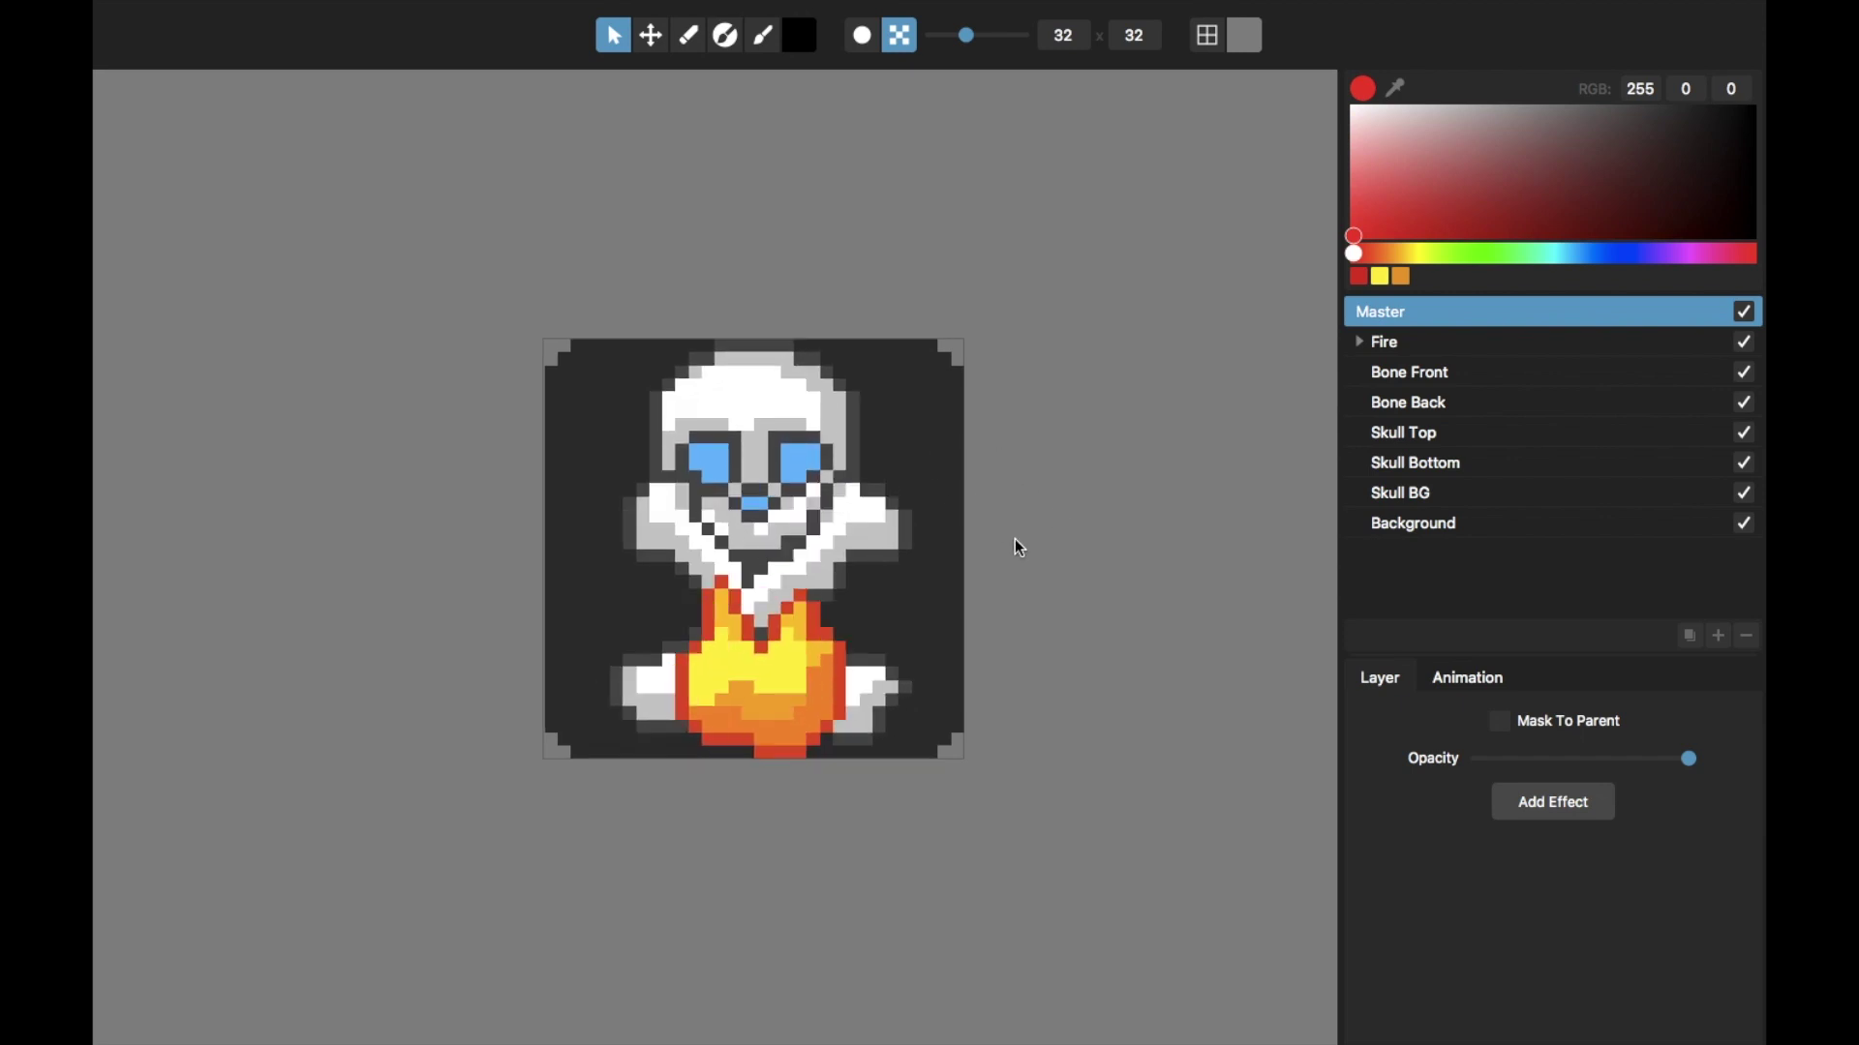
Step: Recentre the icon on the canvas and preview the Fire layer on its own
scroll(1014, 538, "down", 2)
left_click_drag(1014, 538, 934, 531)
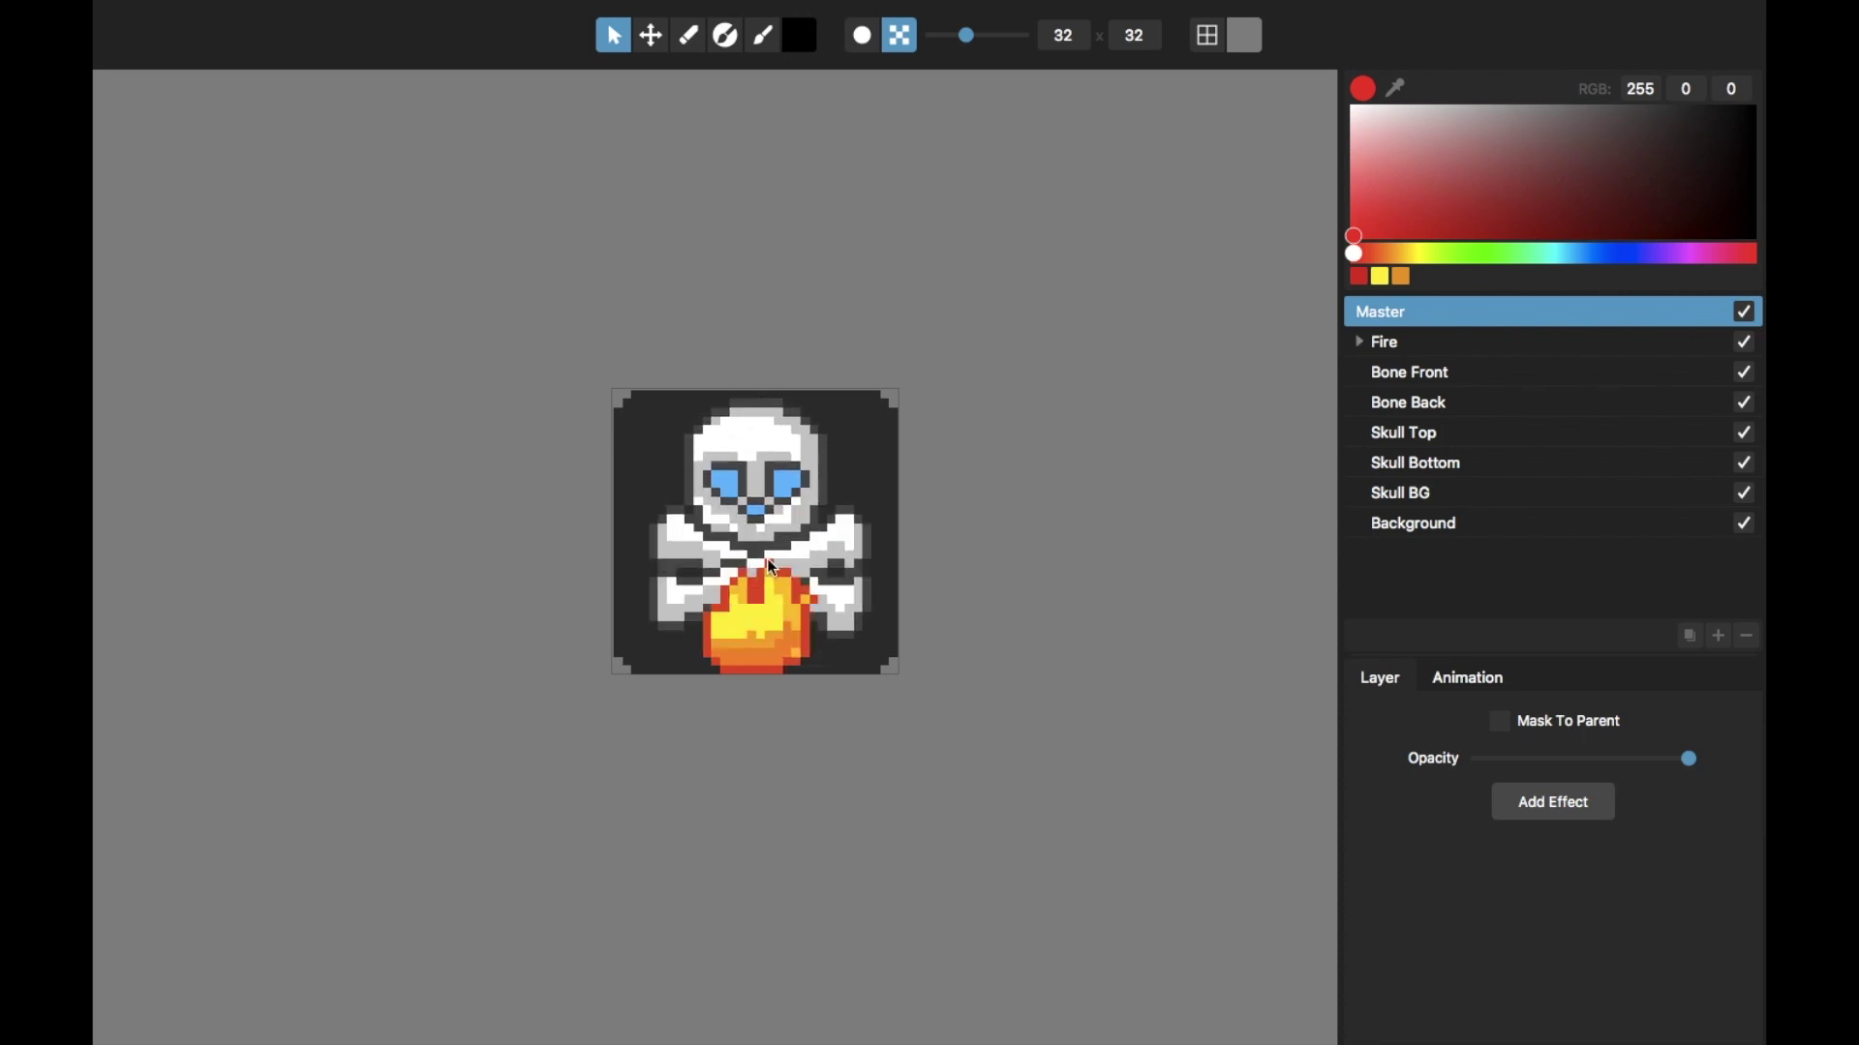
scroll(778, 559, "up", 2)
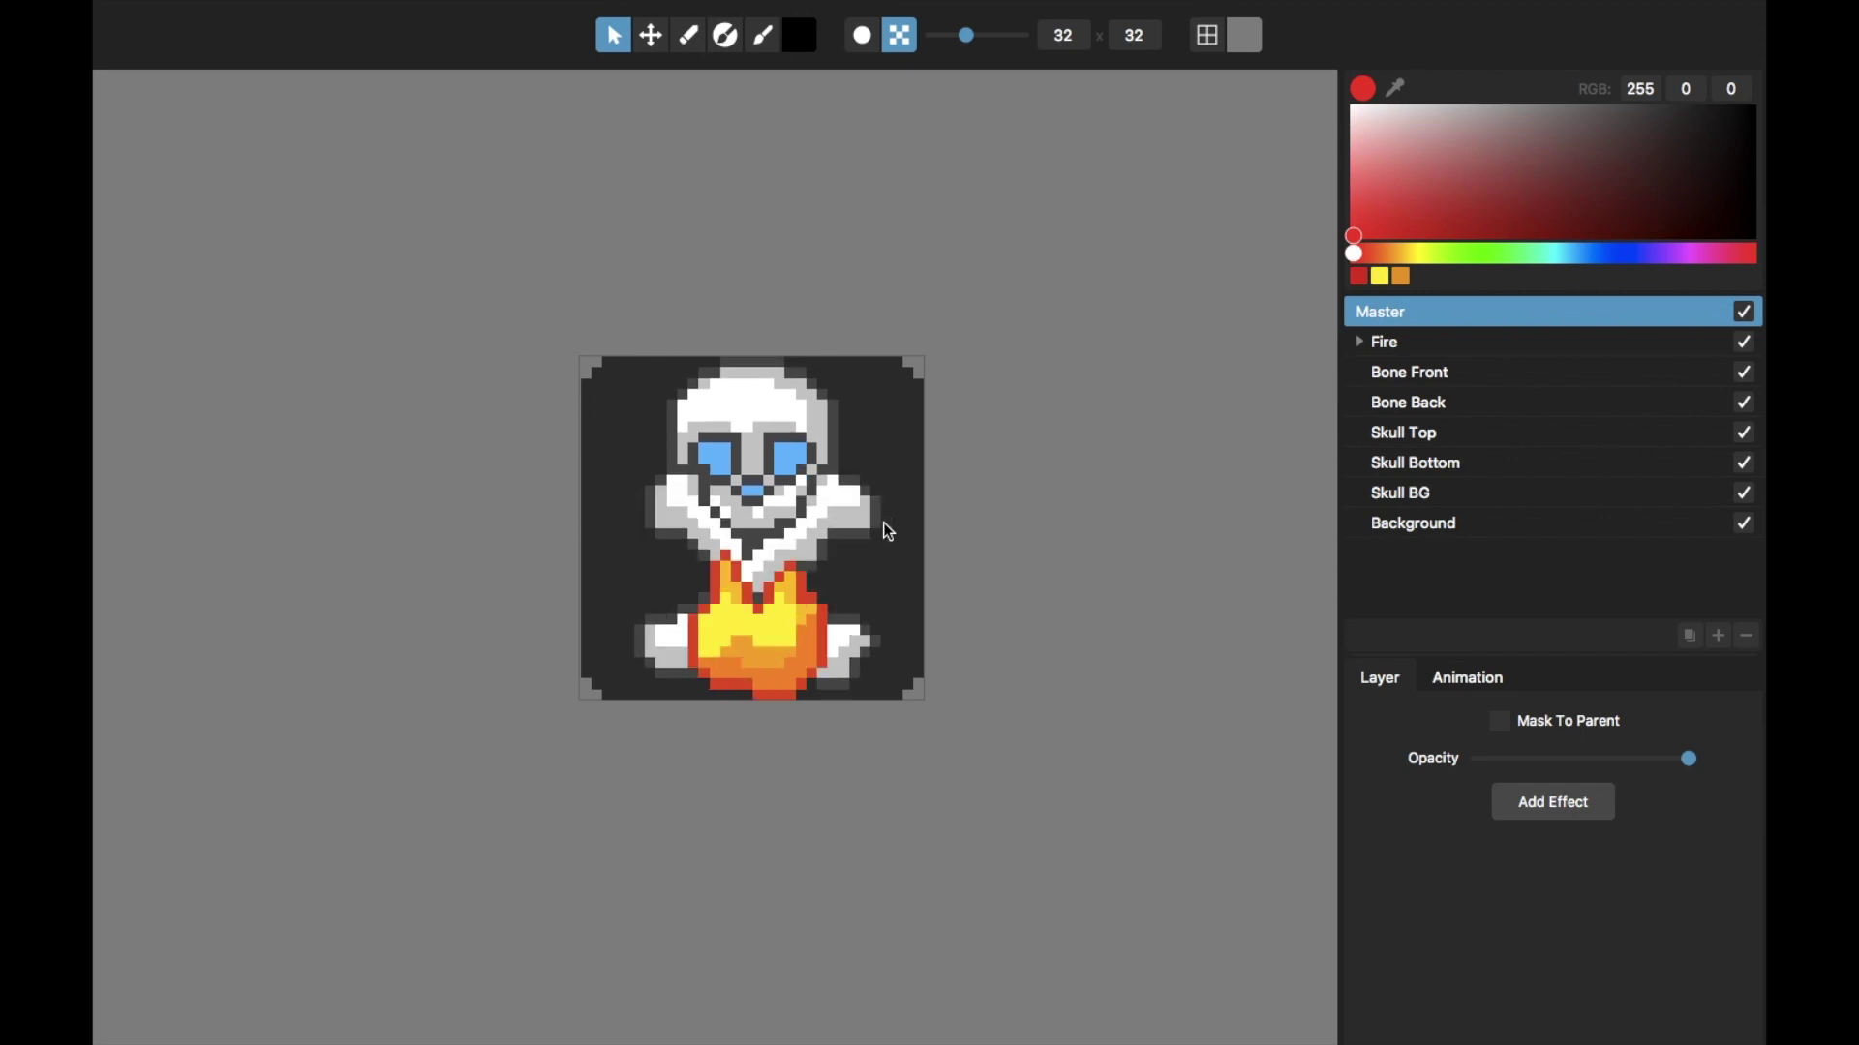
left_click(1406, 342)
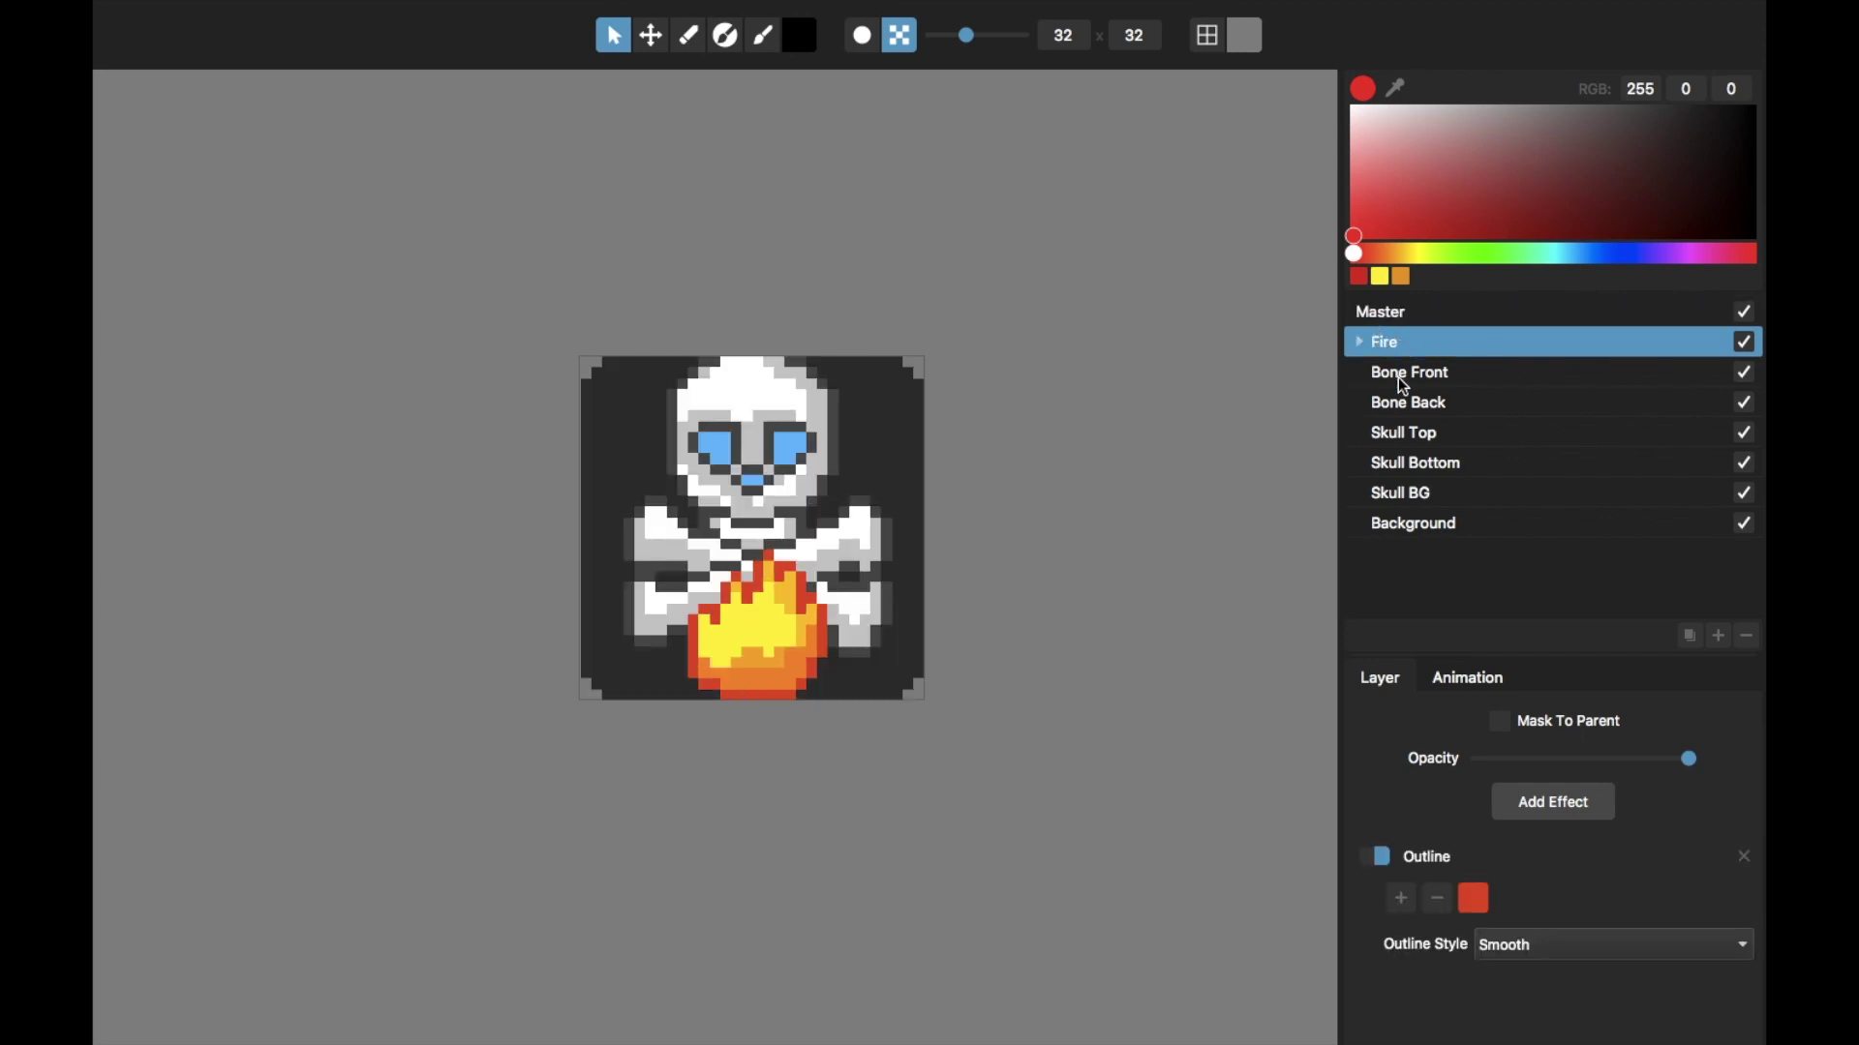
left_click(1403, 383)
left_click(1404, 343)
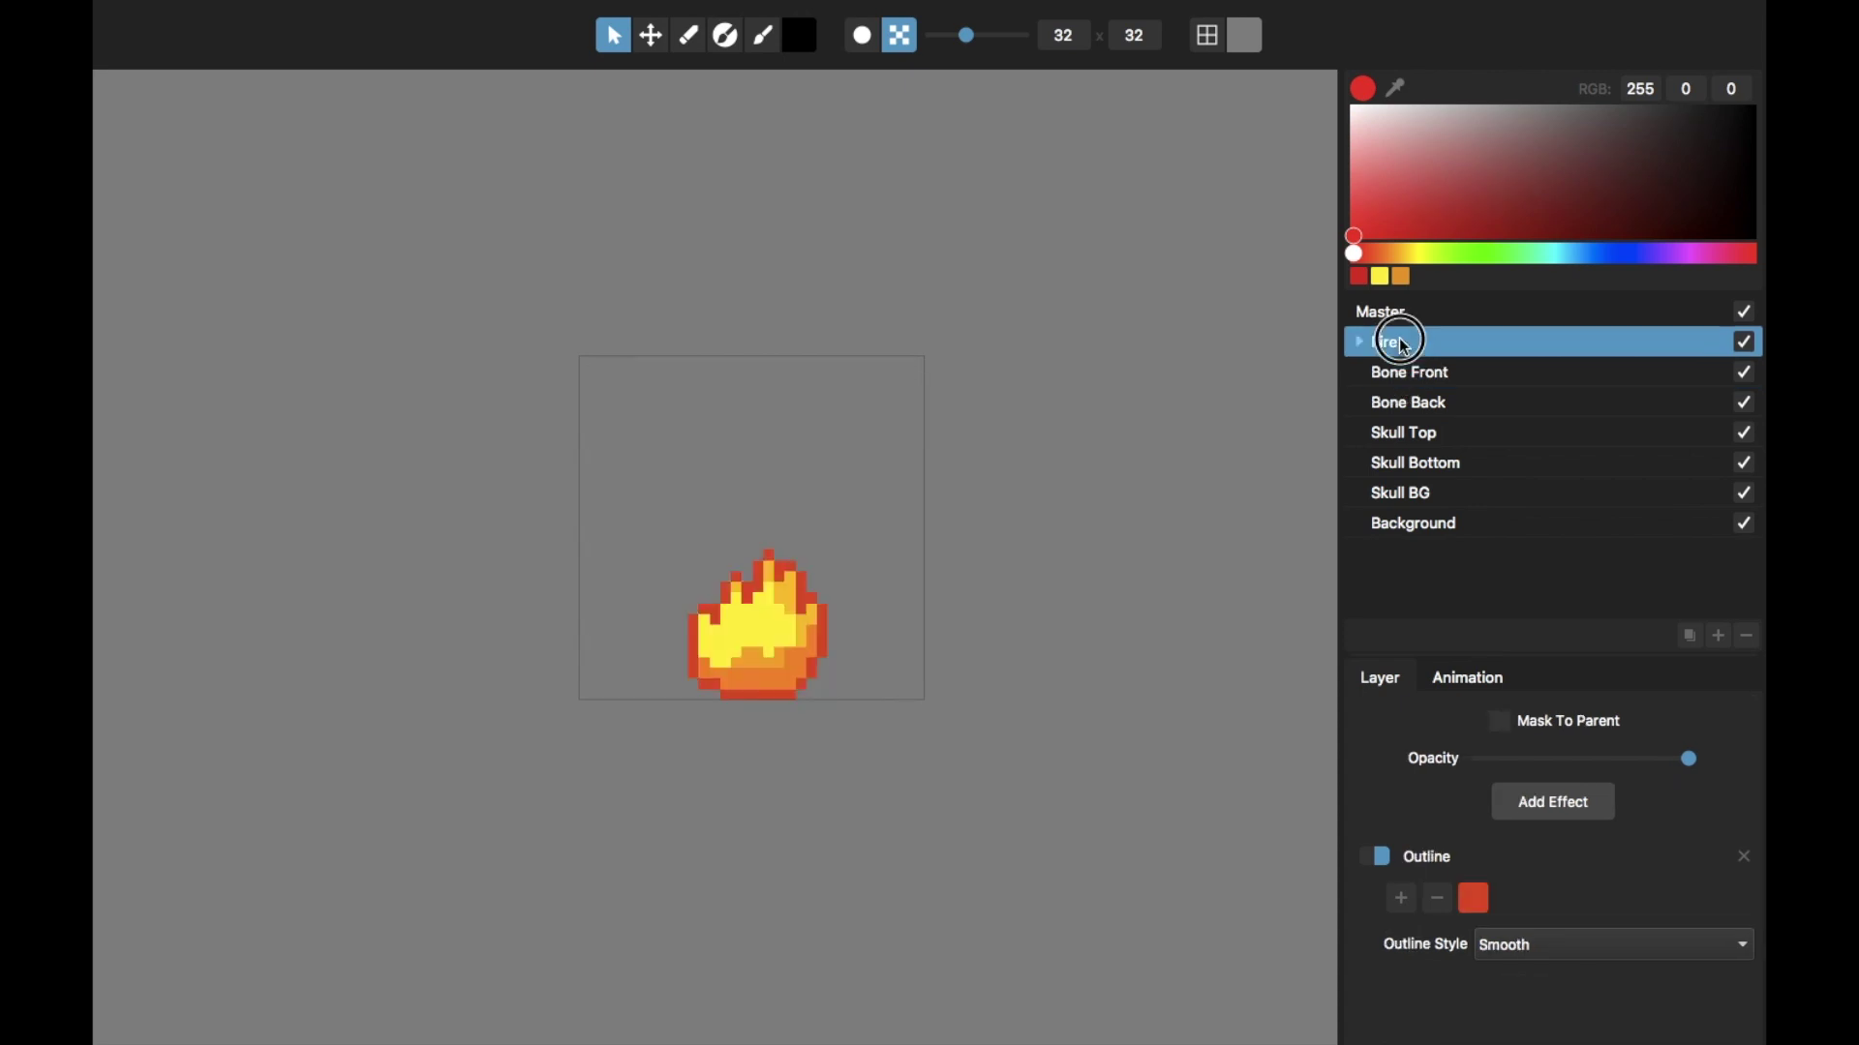
left_click(1406, 344)
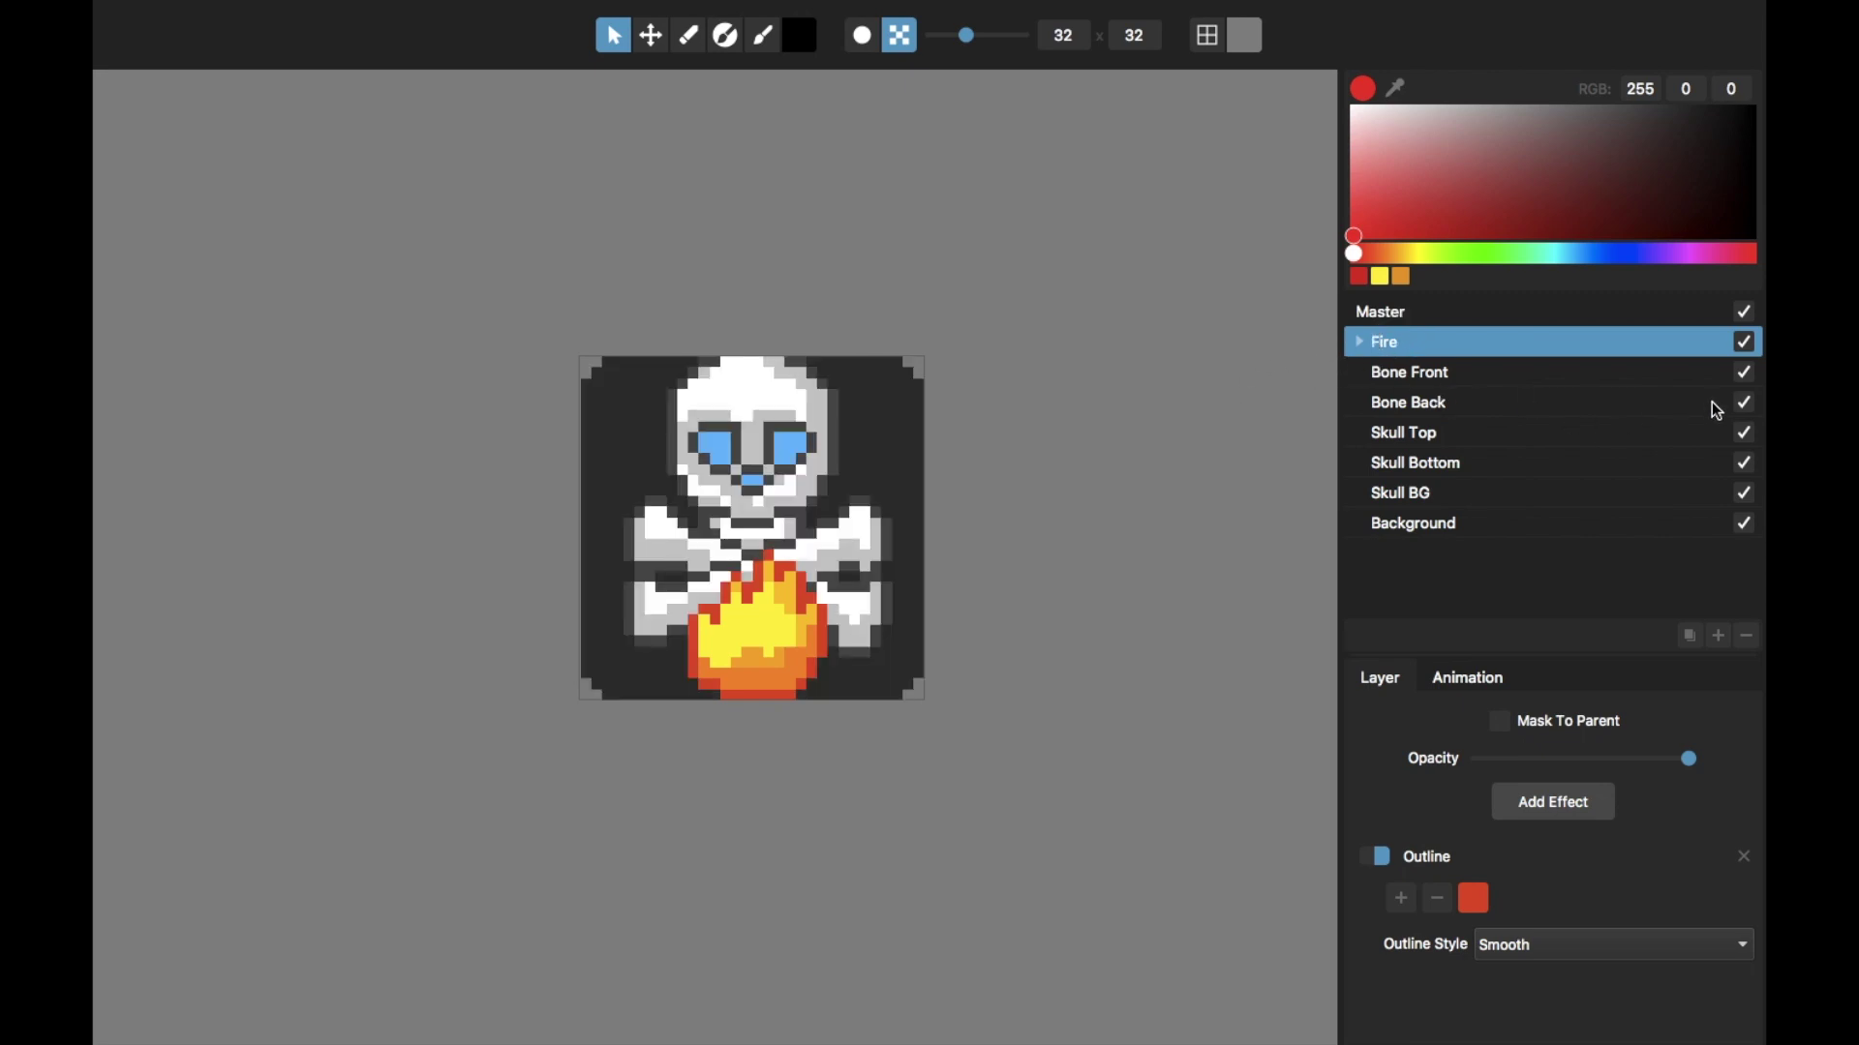
Step: Hide Bone Front, Bone Back, Skull Top, Skull Bottom and Skull BG, then reselect Fire
left_click_drag(1750, 372, 1677, 404)
left_click(1752, 441)
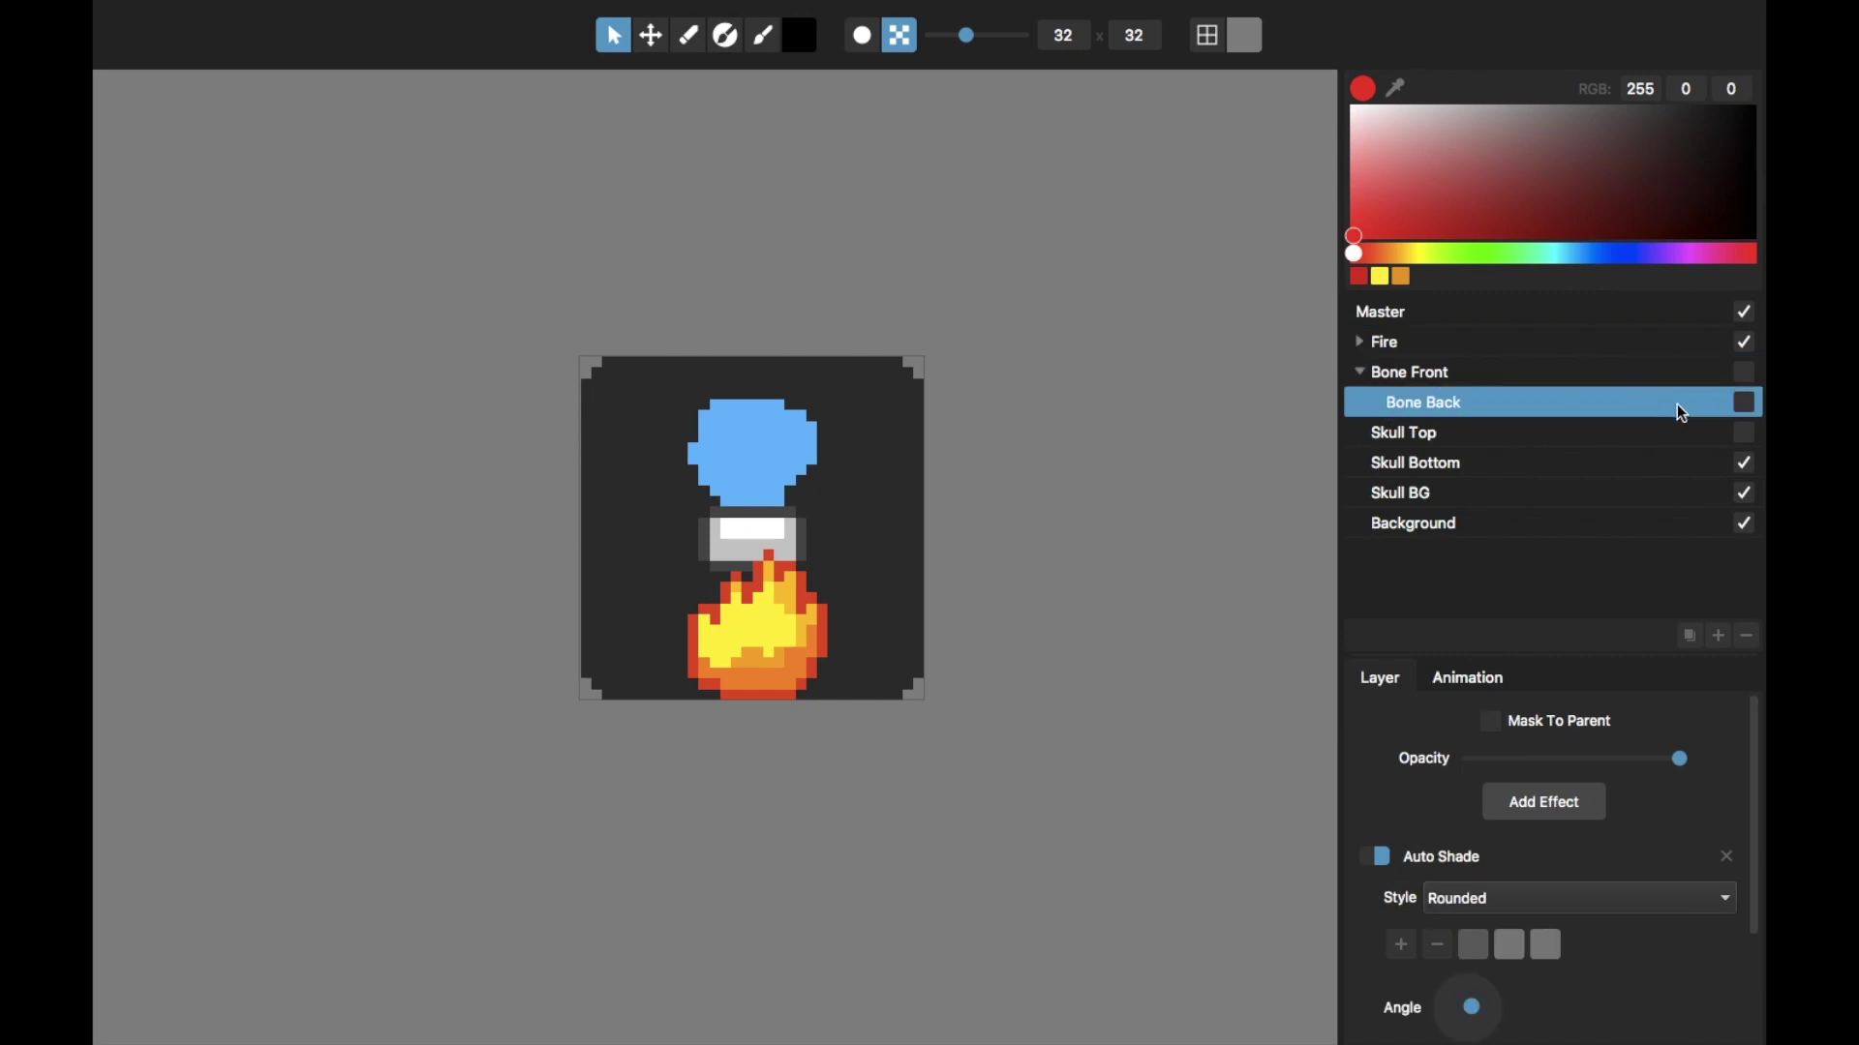
left_click(1753, 467)
left_click(1744, 490)
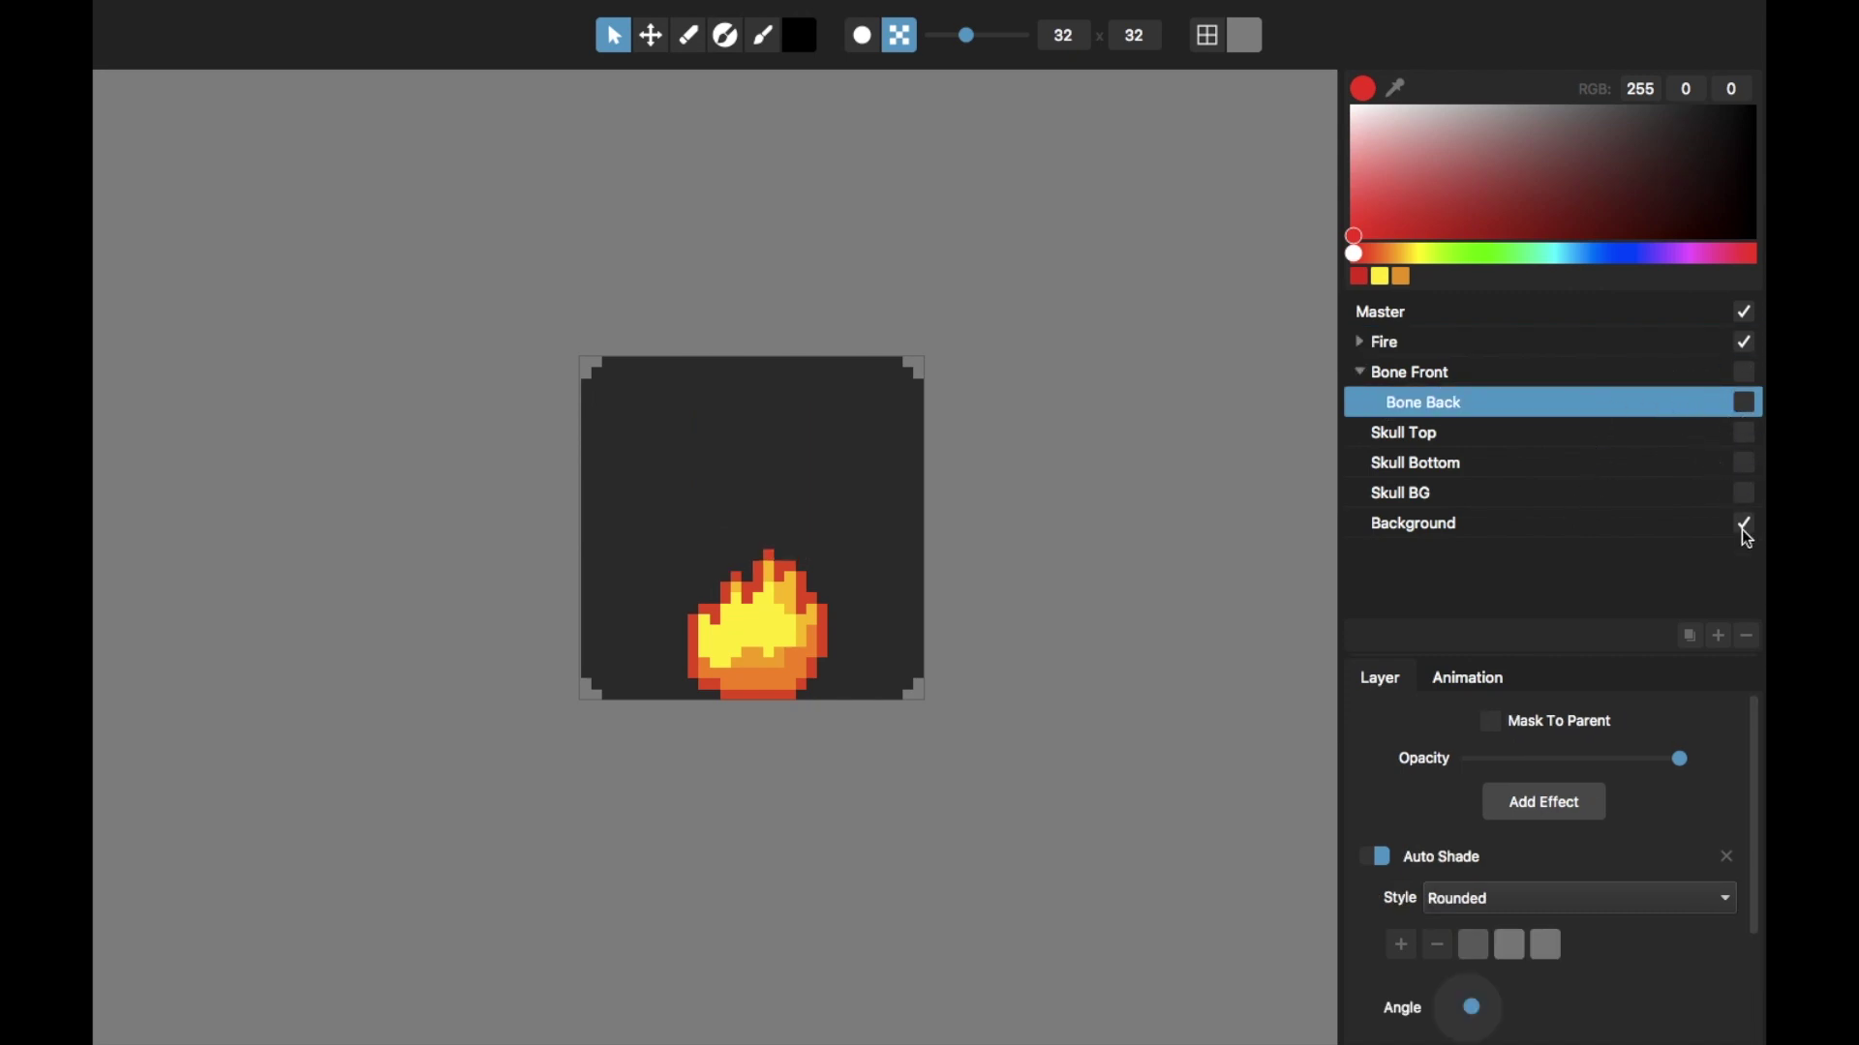
left_click(1461, 344)
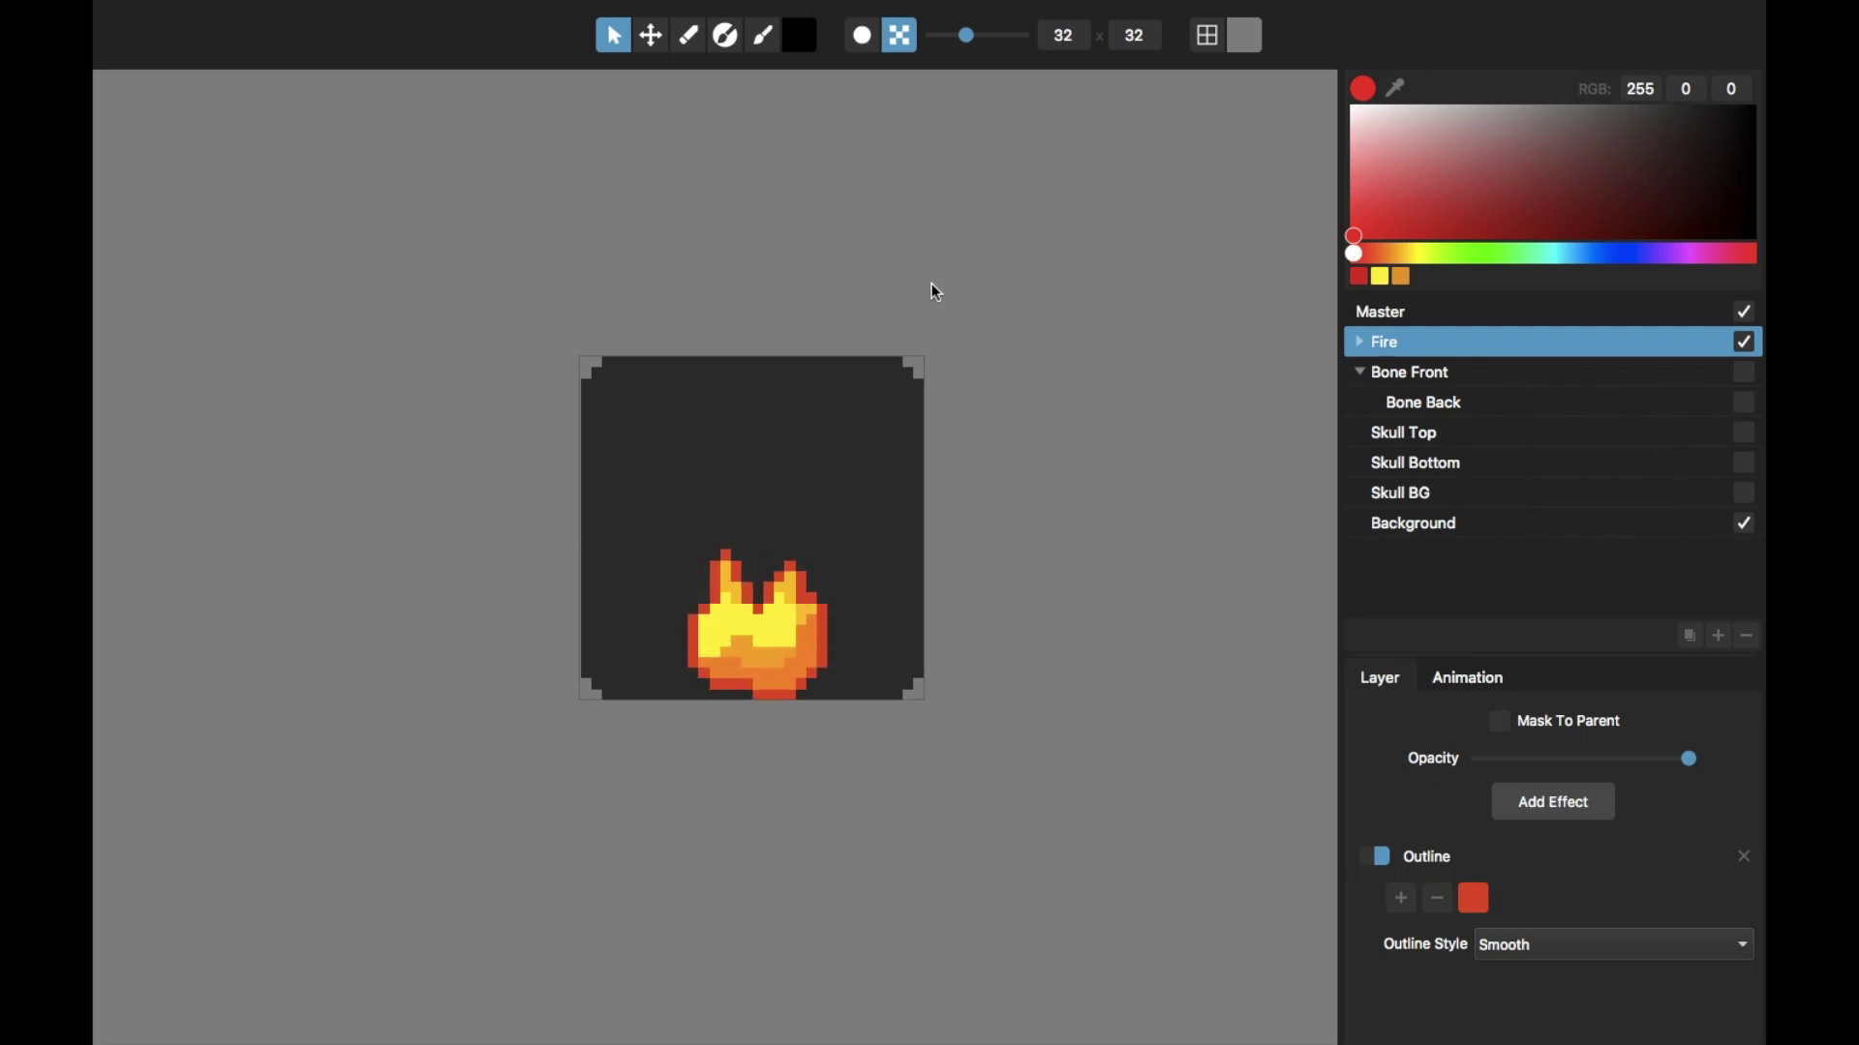
Step: Switch to smooth rendering, expand the Fire group and select its Main flame layer
key("s")
scroll(813, 568, "up", 3)
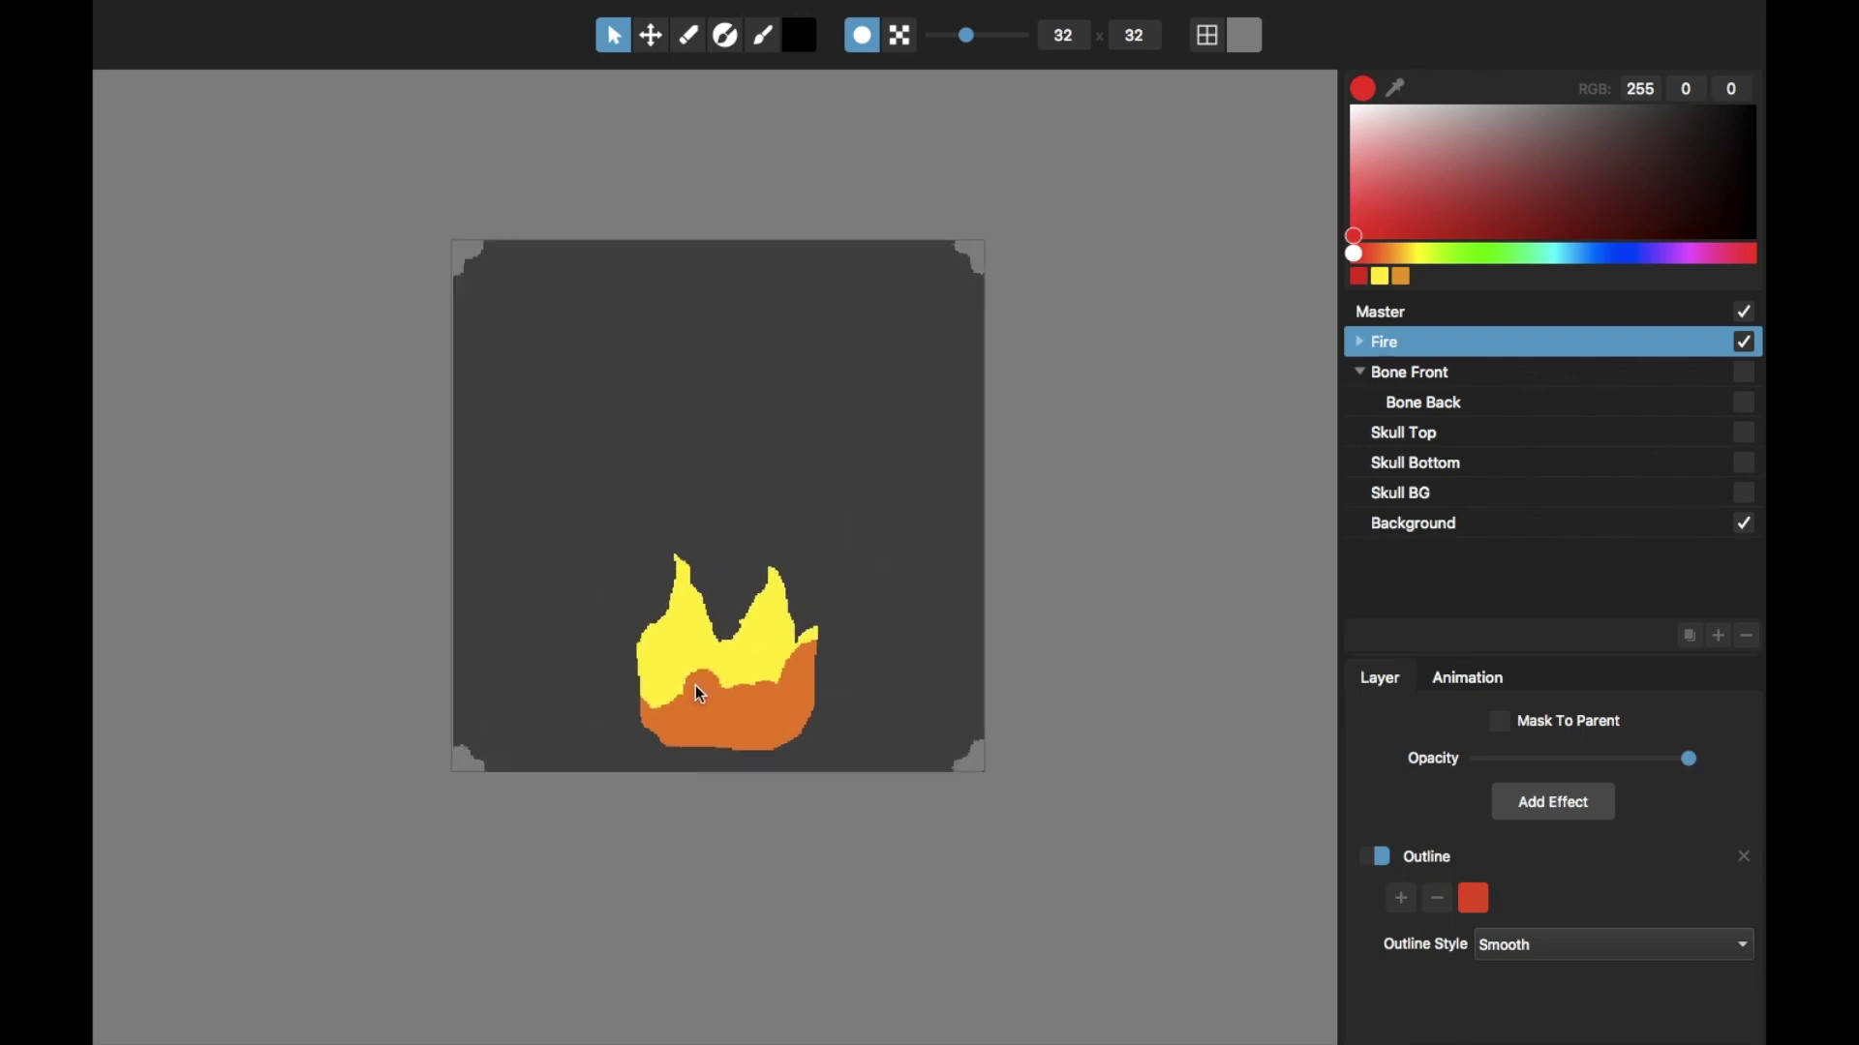
left_click(1361, 343)
left_click(1475, 378)
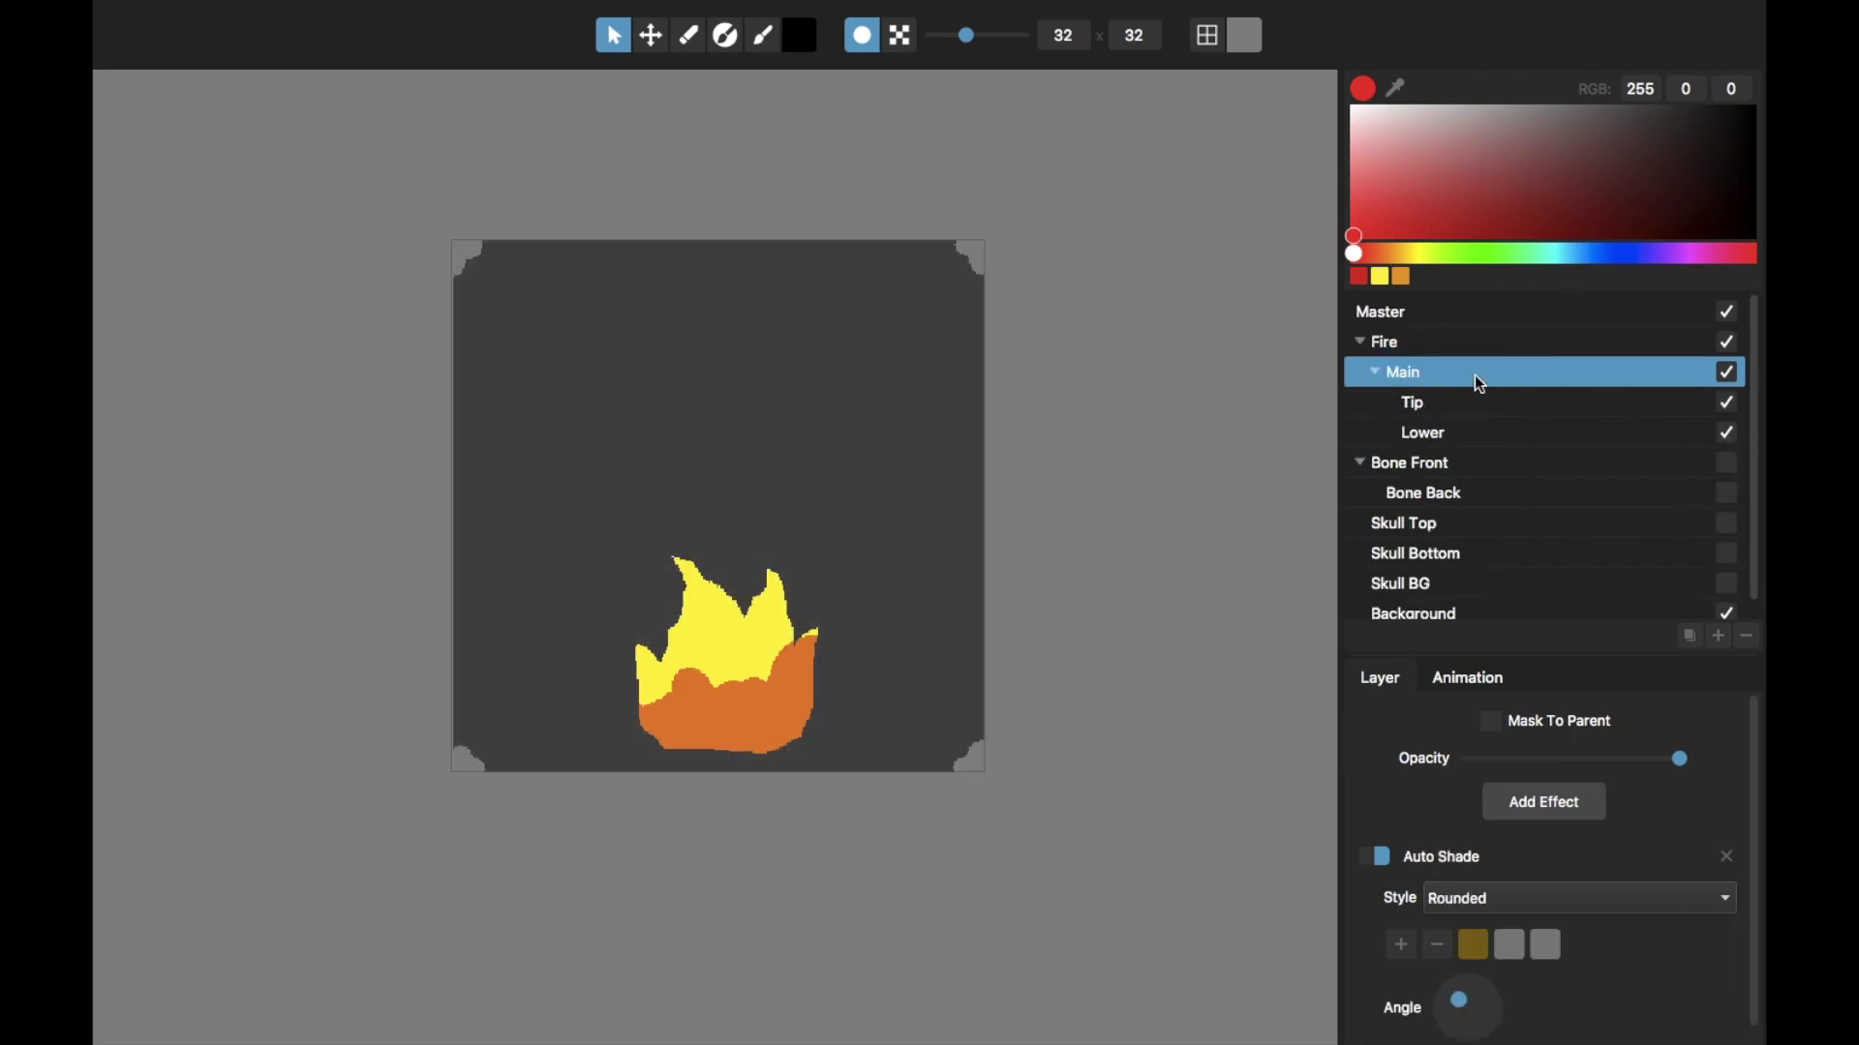
left_click(1474, 375)
Step: Hide the Tip and Lower flame parts, leaving Main selected
left_click(1733, 406)
left_click(1730, 431)
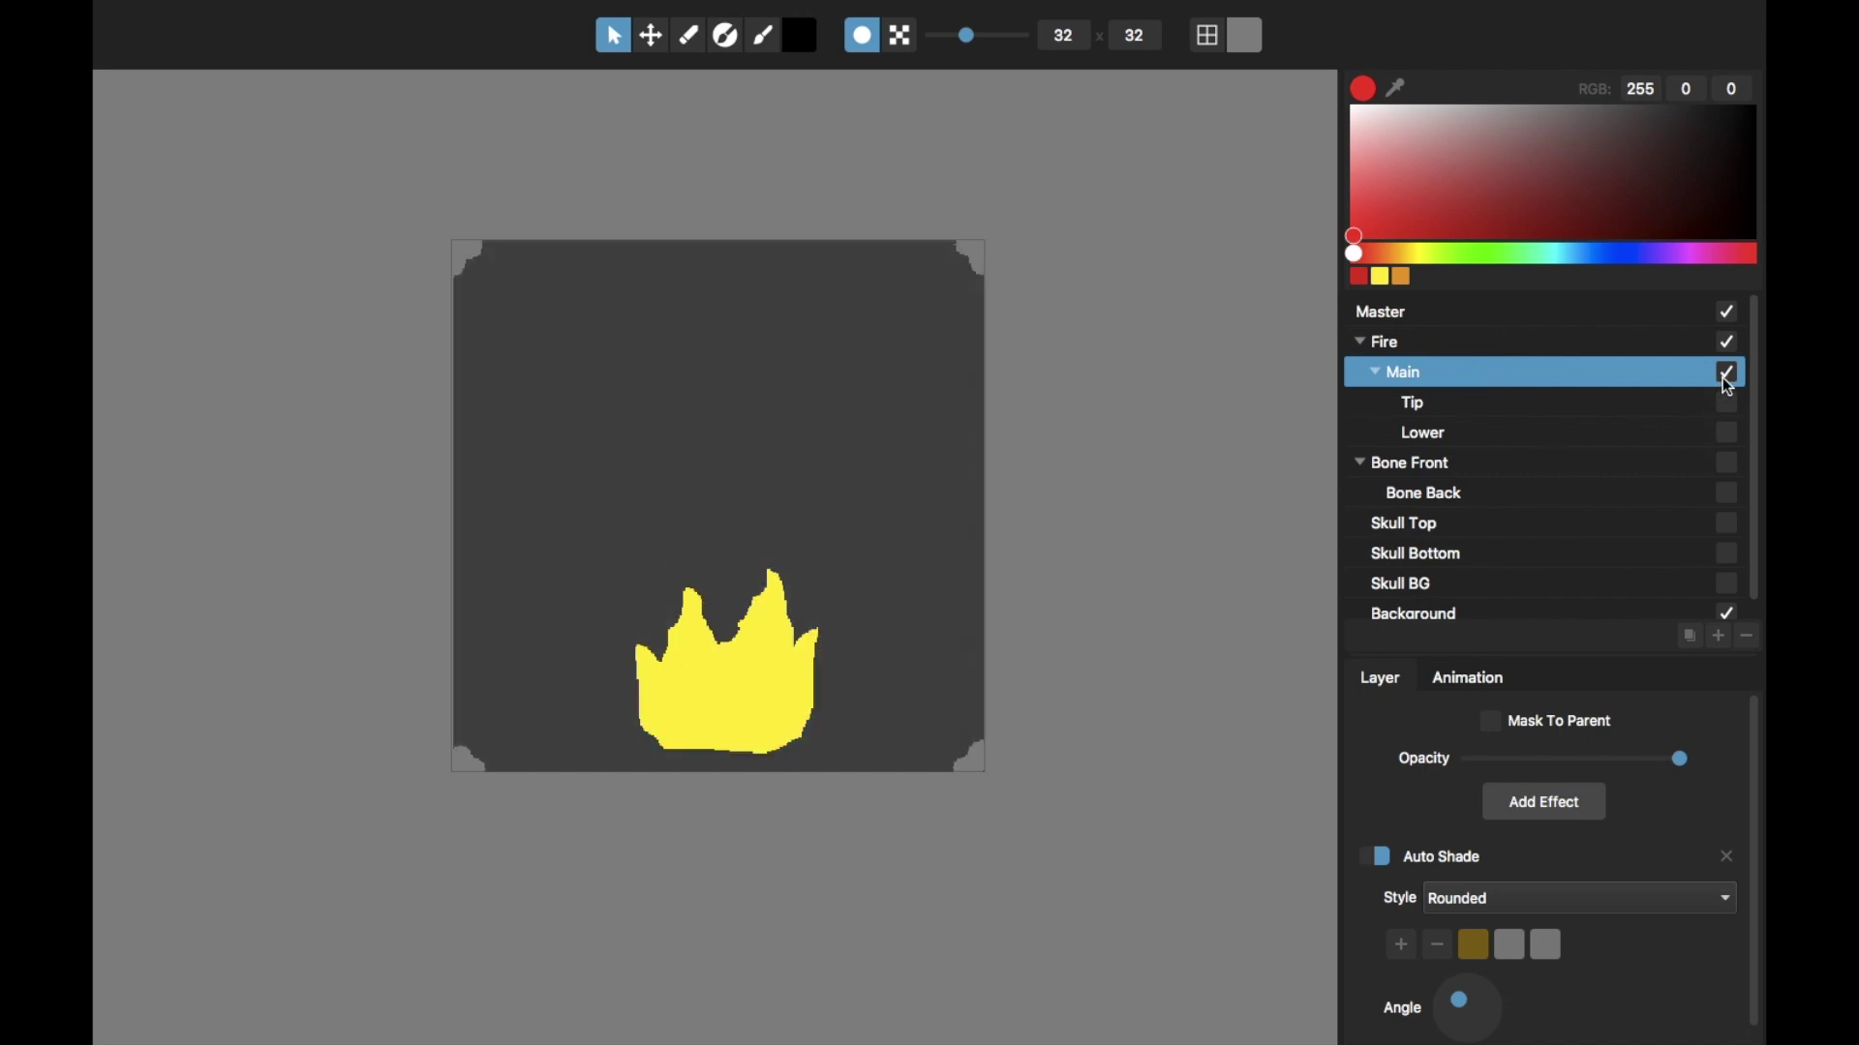
left_click(1536, 410)
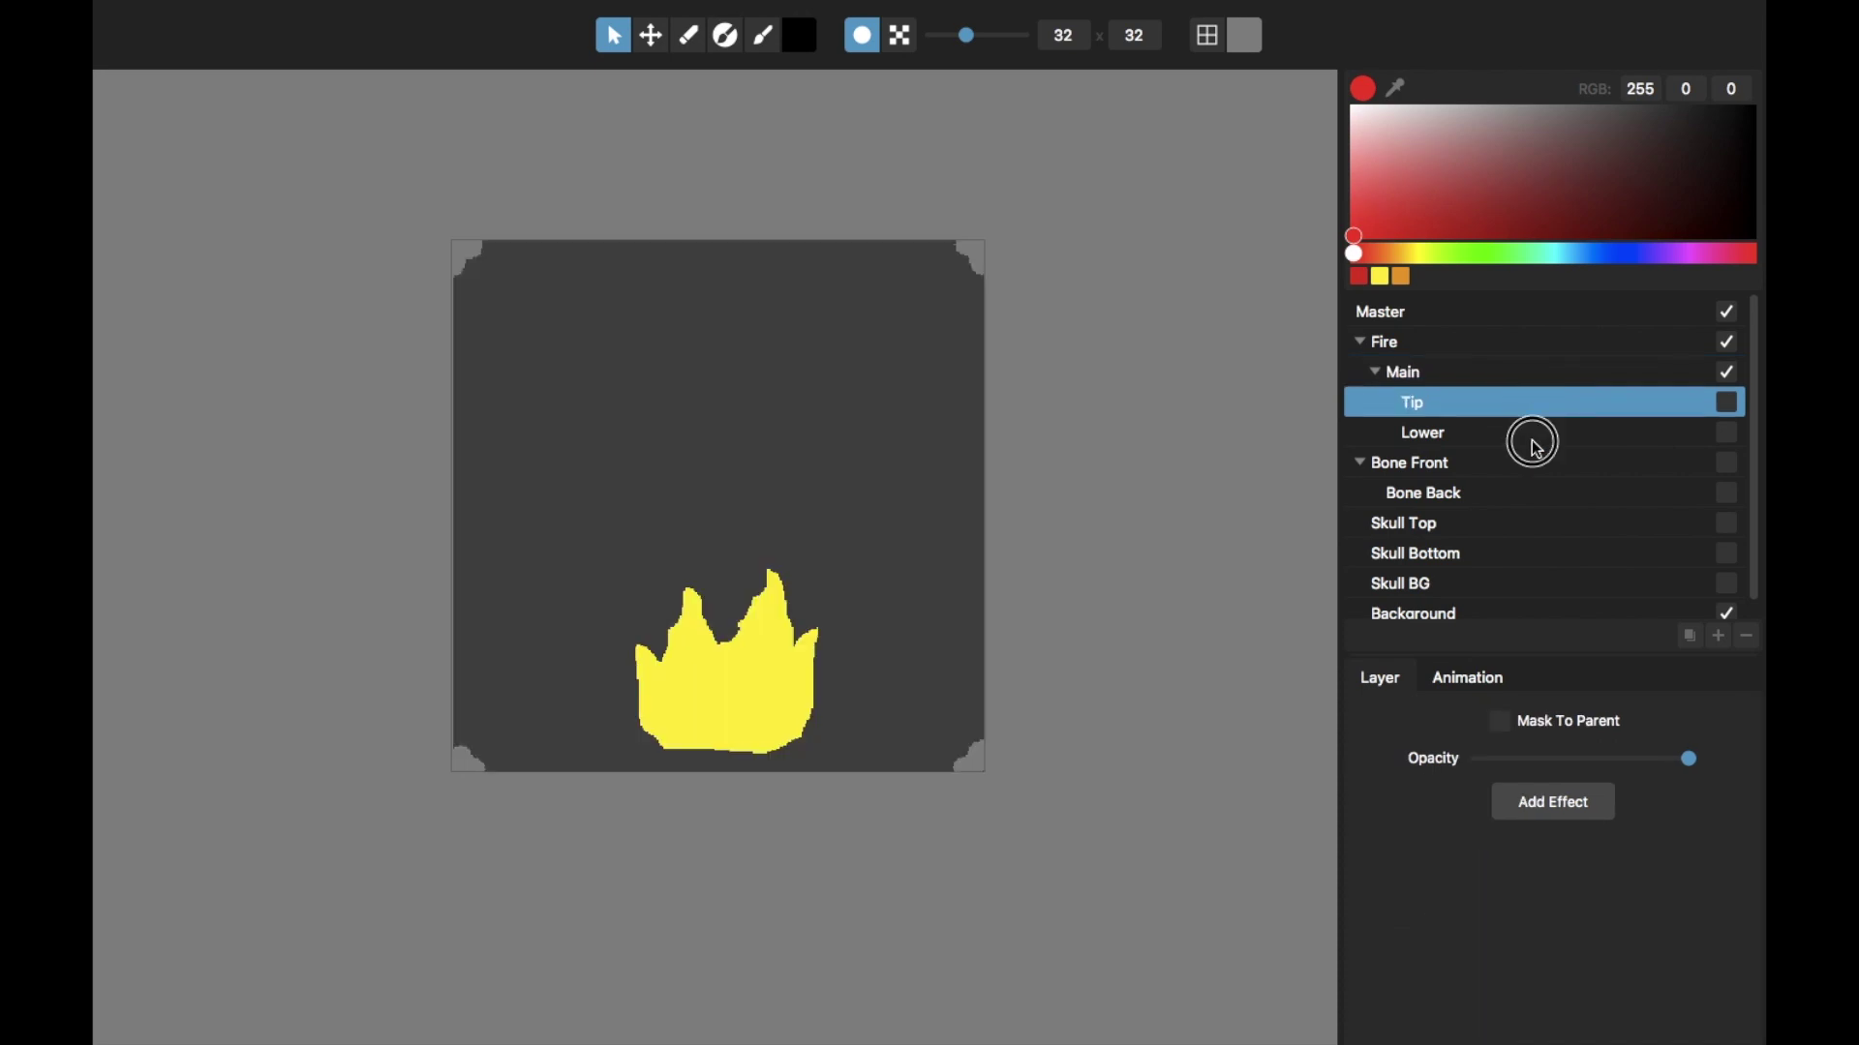
left_click(1539, 445)
left_click(1518, 379)
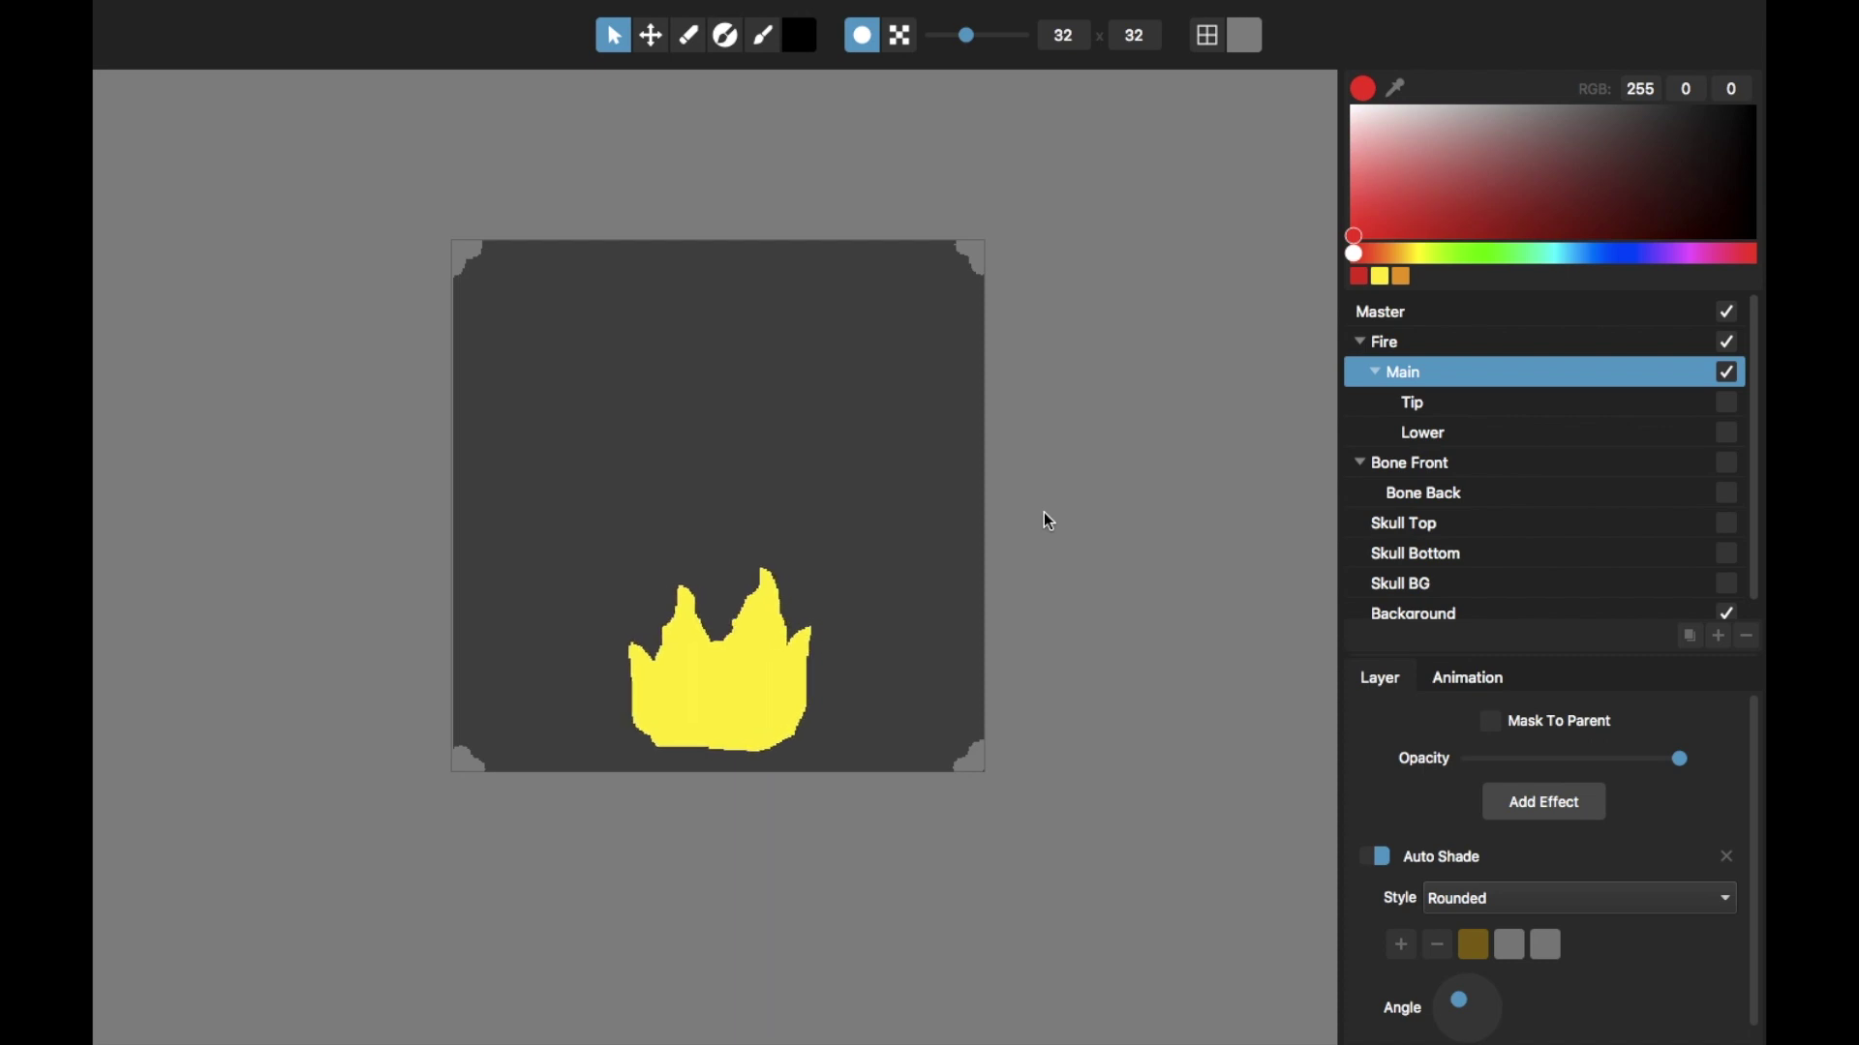
Step: With the Move tool, review Main's 8-frame, 1.3-second animation, then return to pixel view
left_click(654, 39)
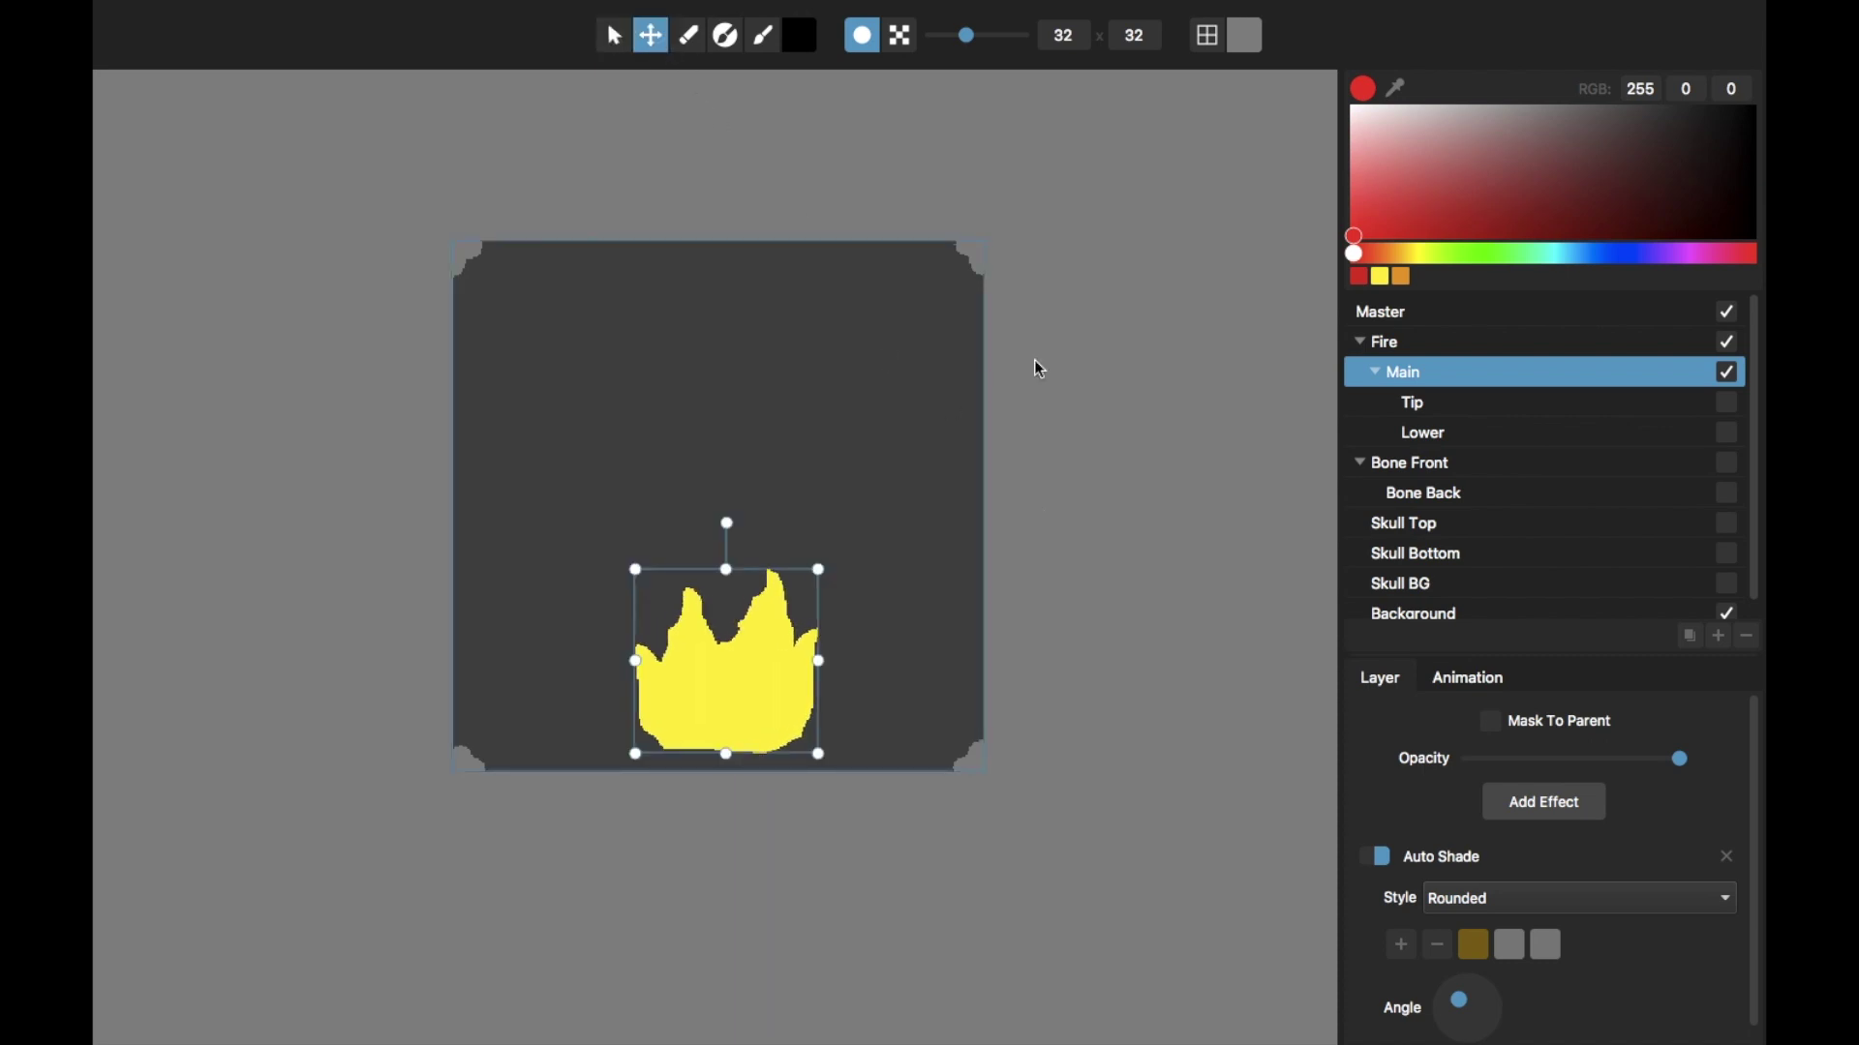
left_click(1481, 683)
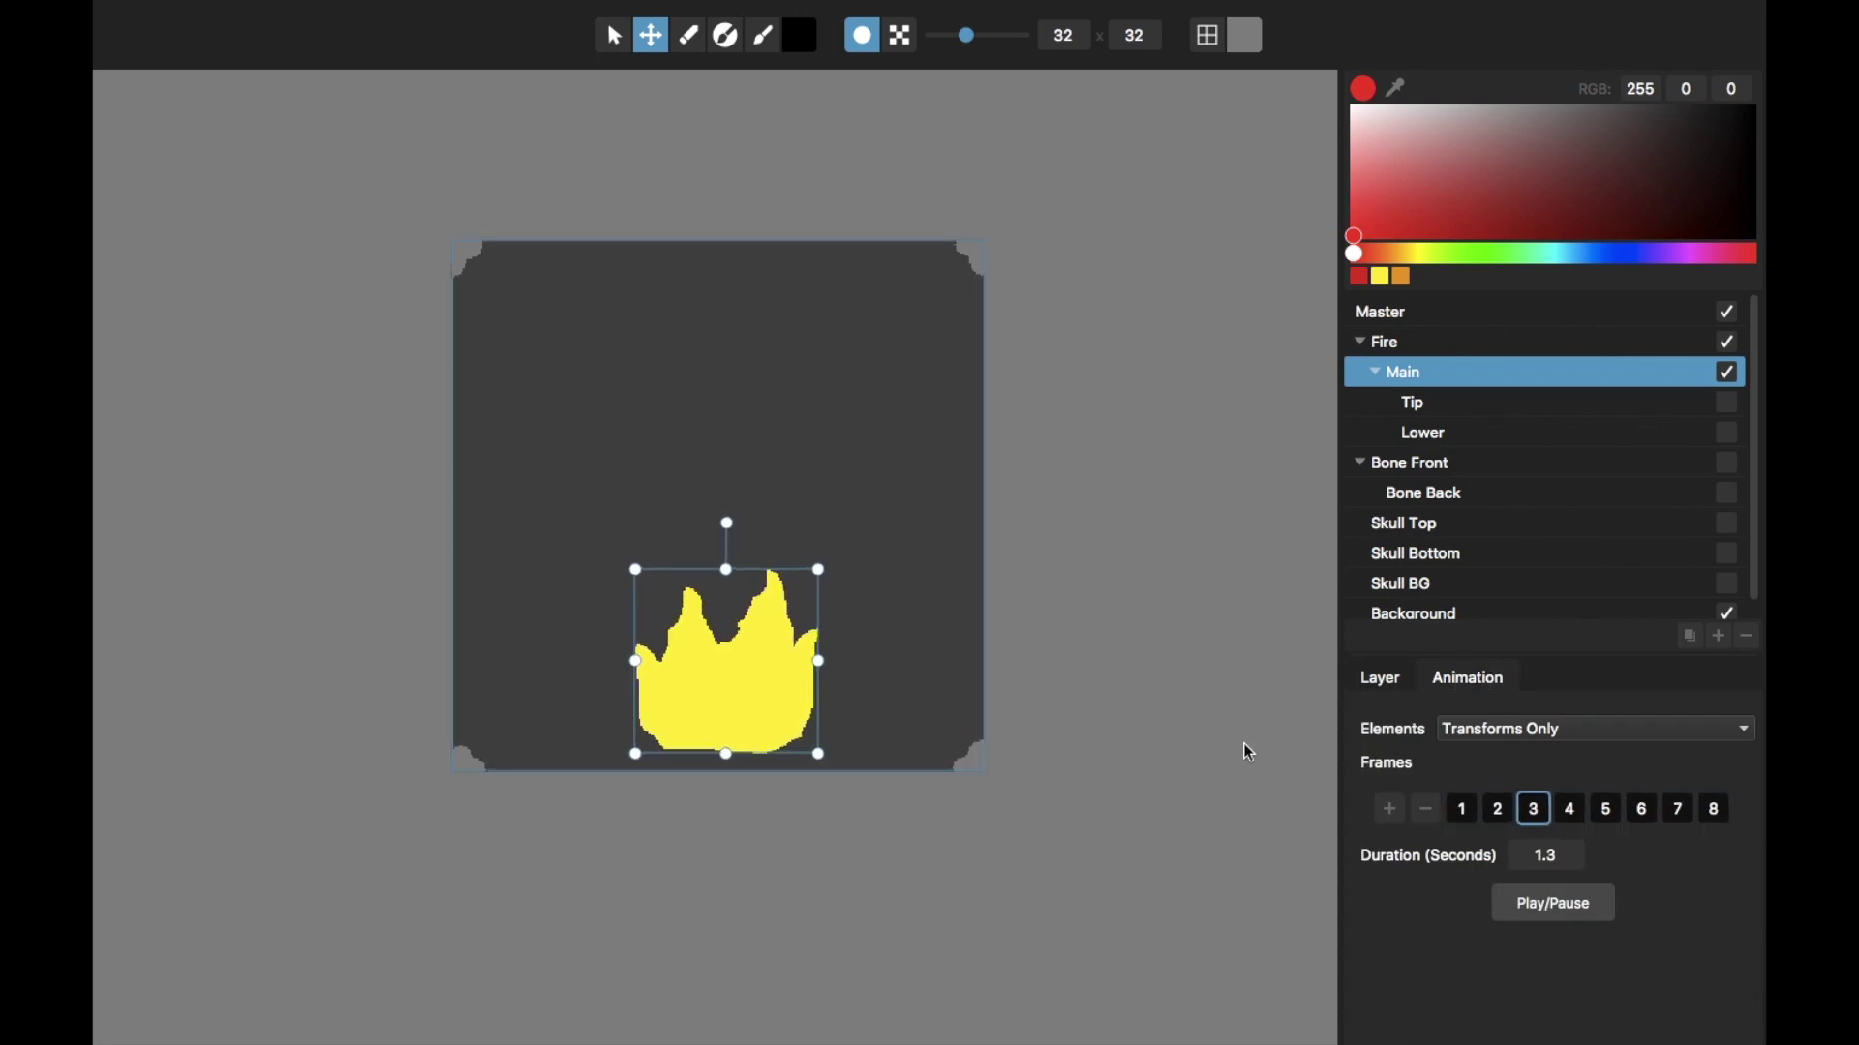
key("p")
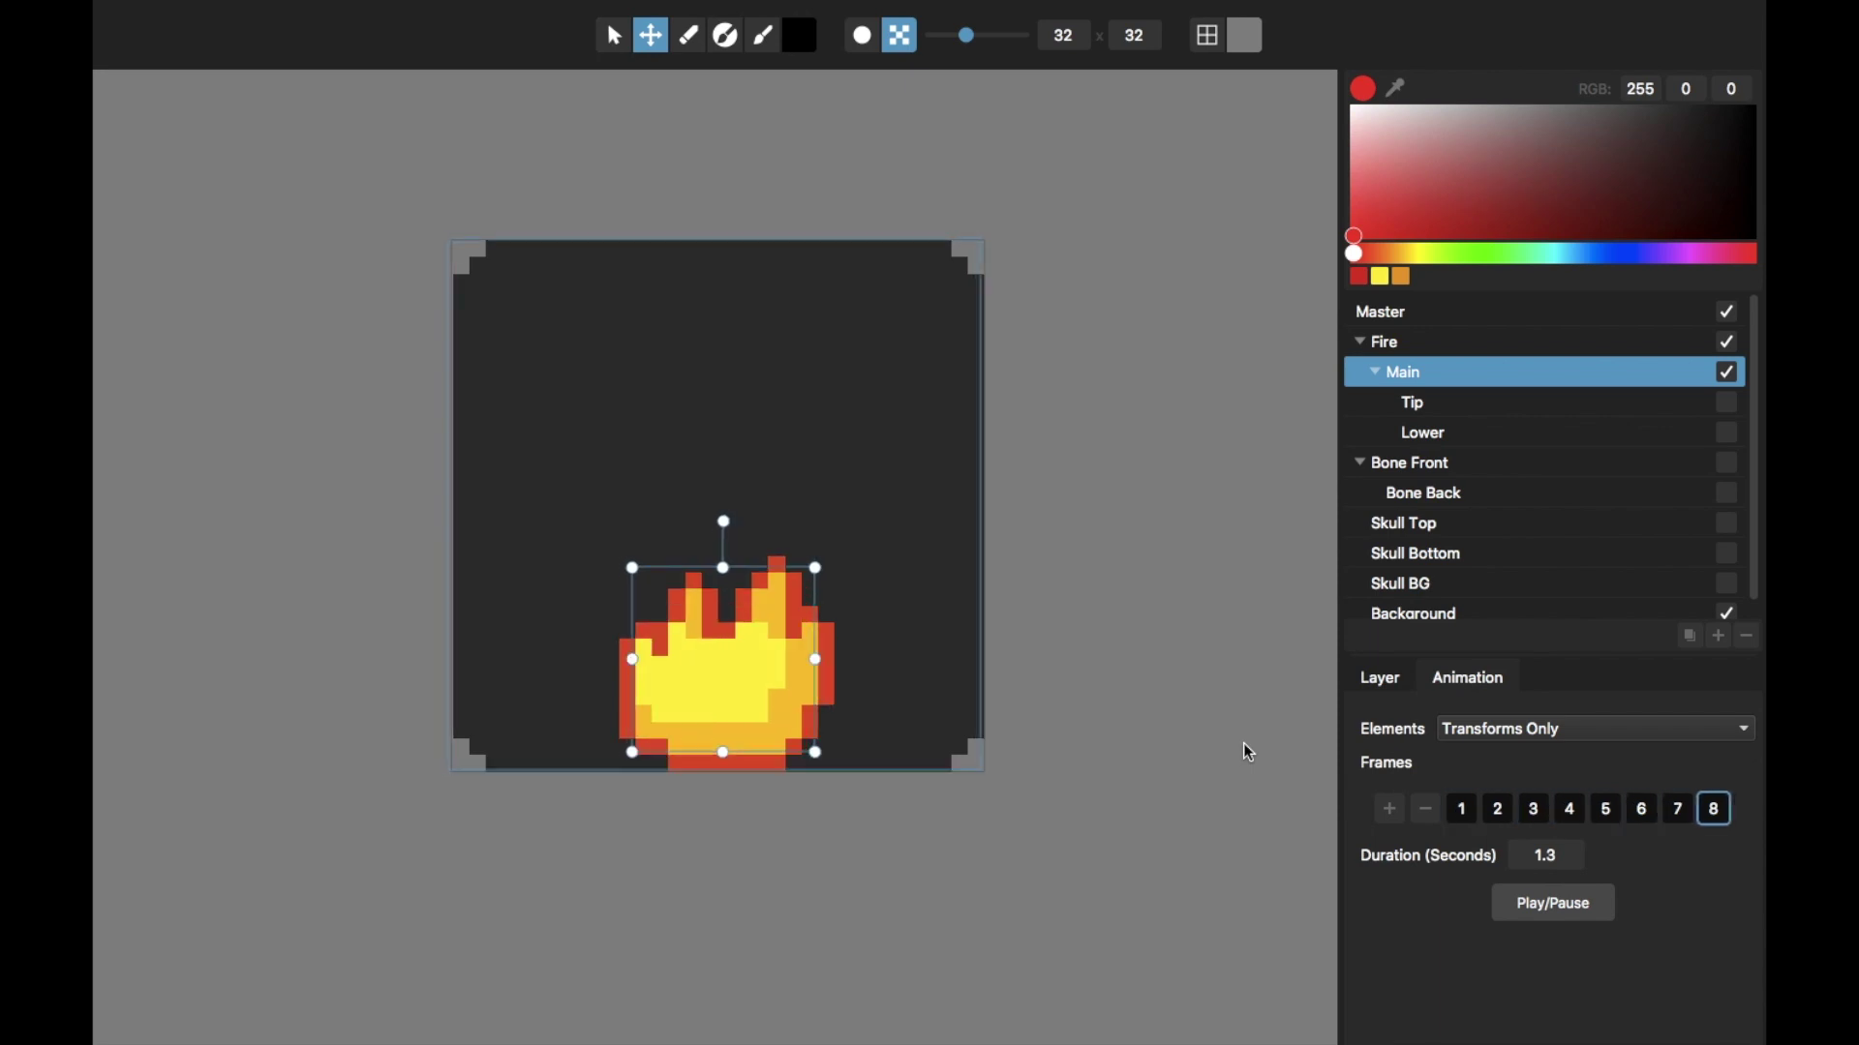
key("p")
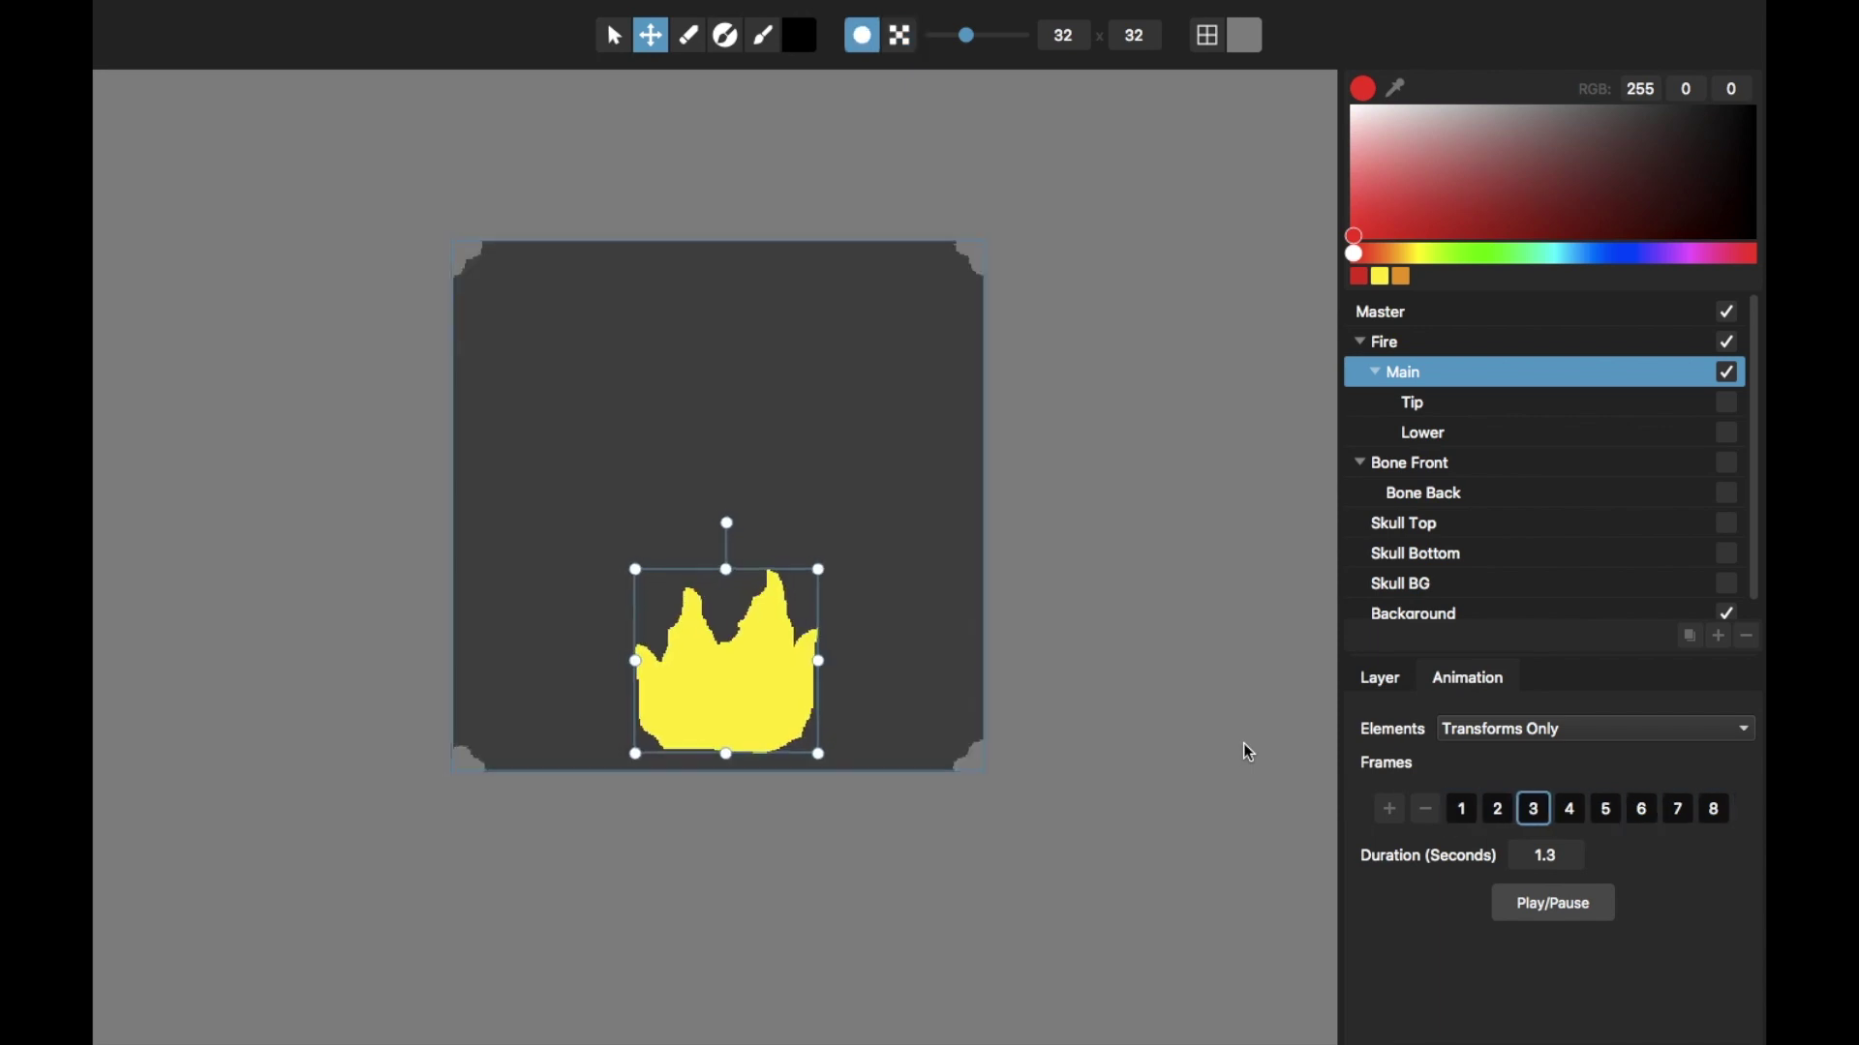
left_click(1387, 688)
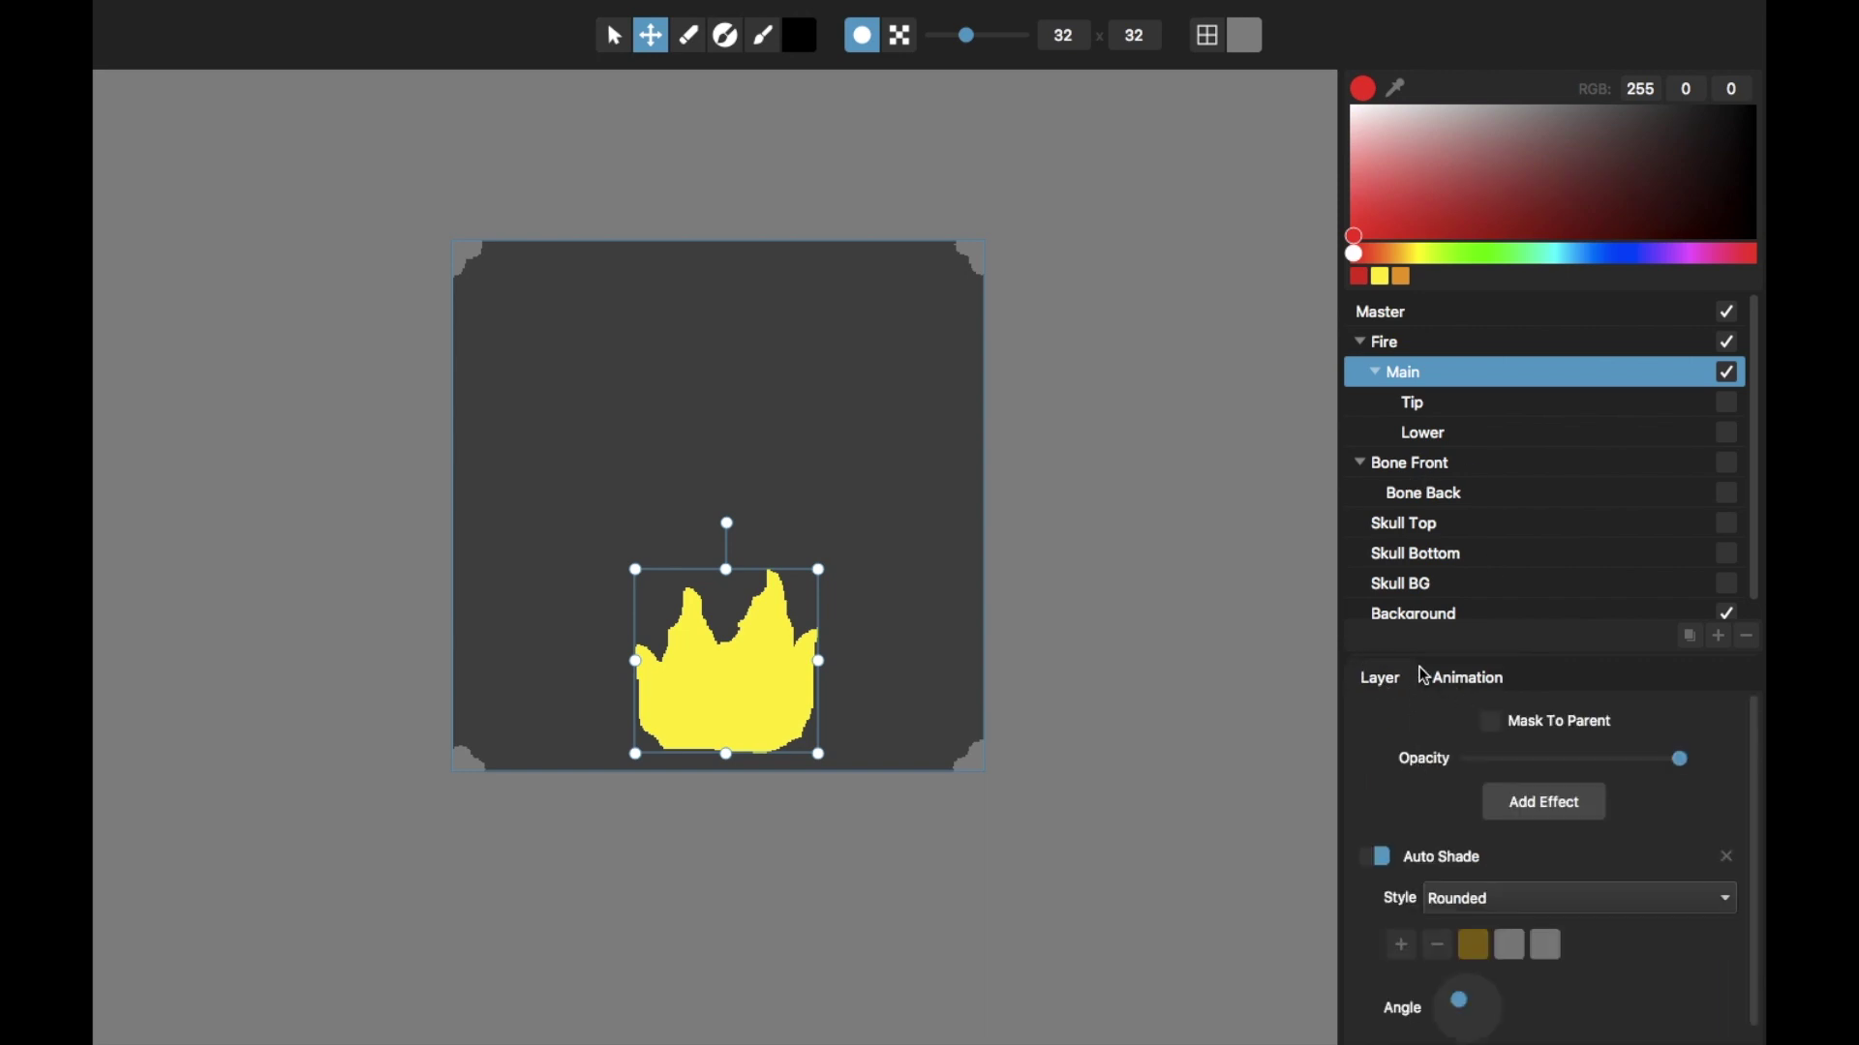
left_click_drag(1437, 656, 1442, 567)
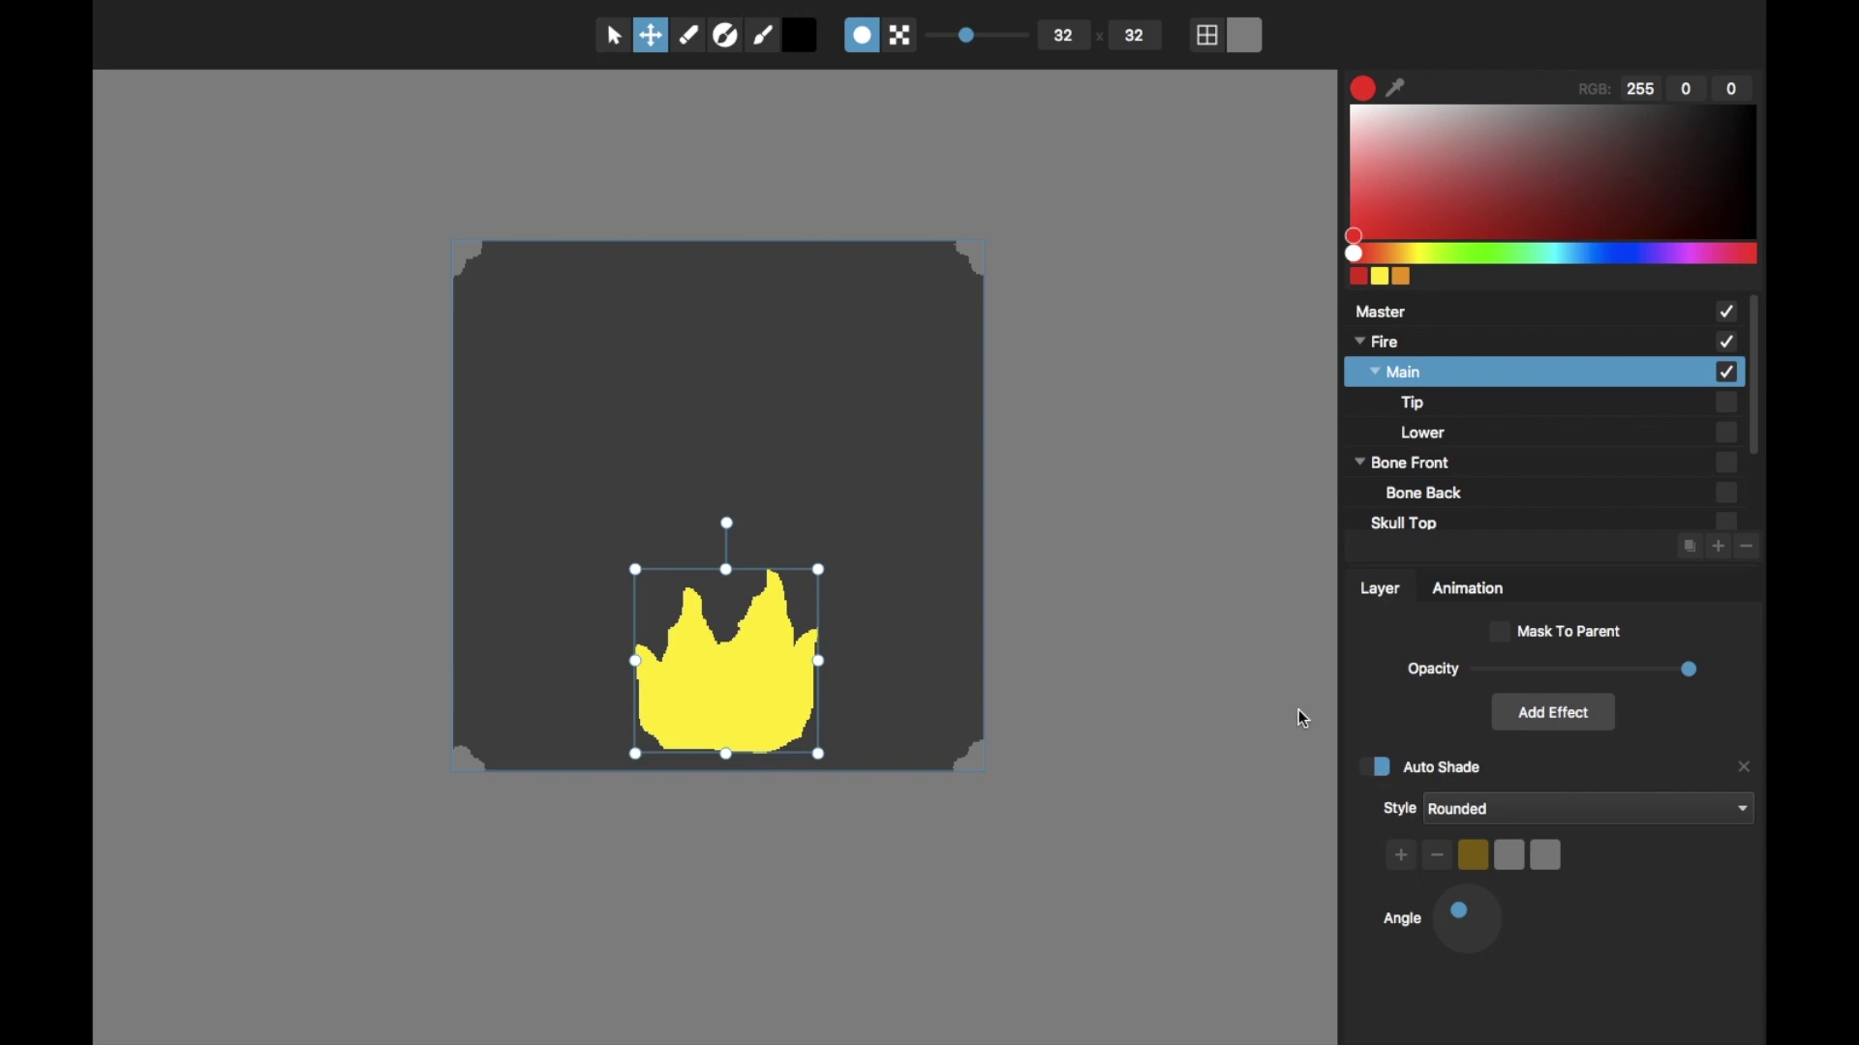
key("p")
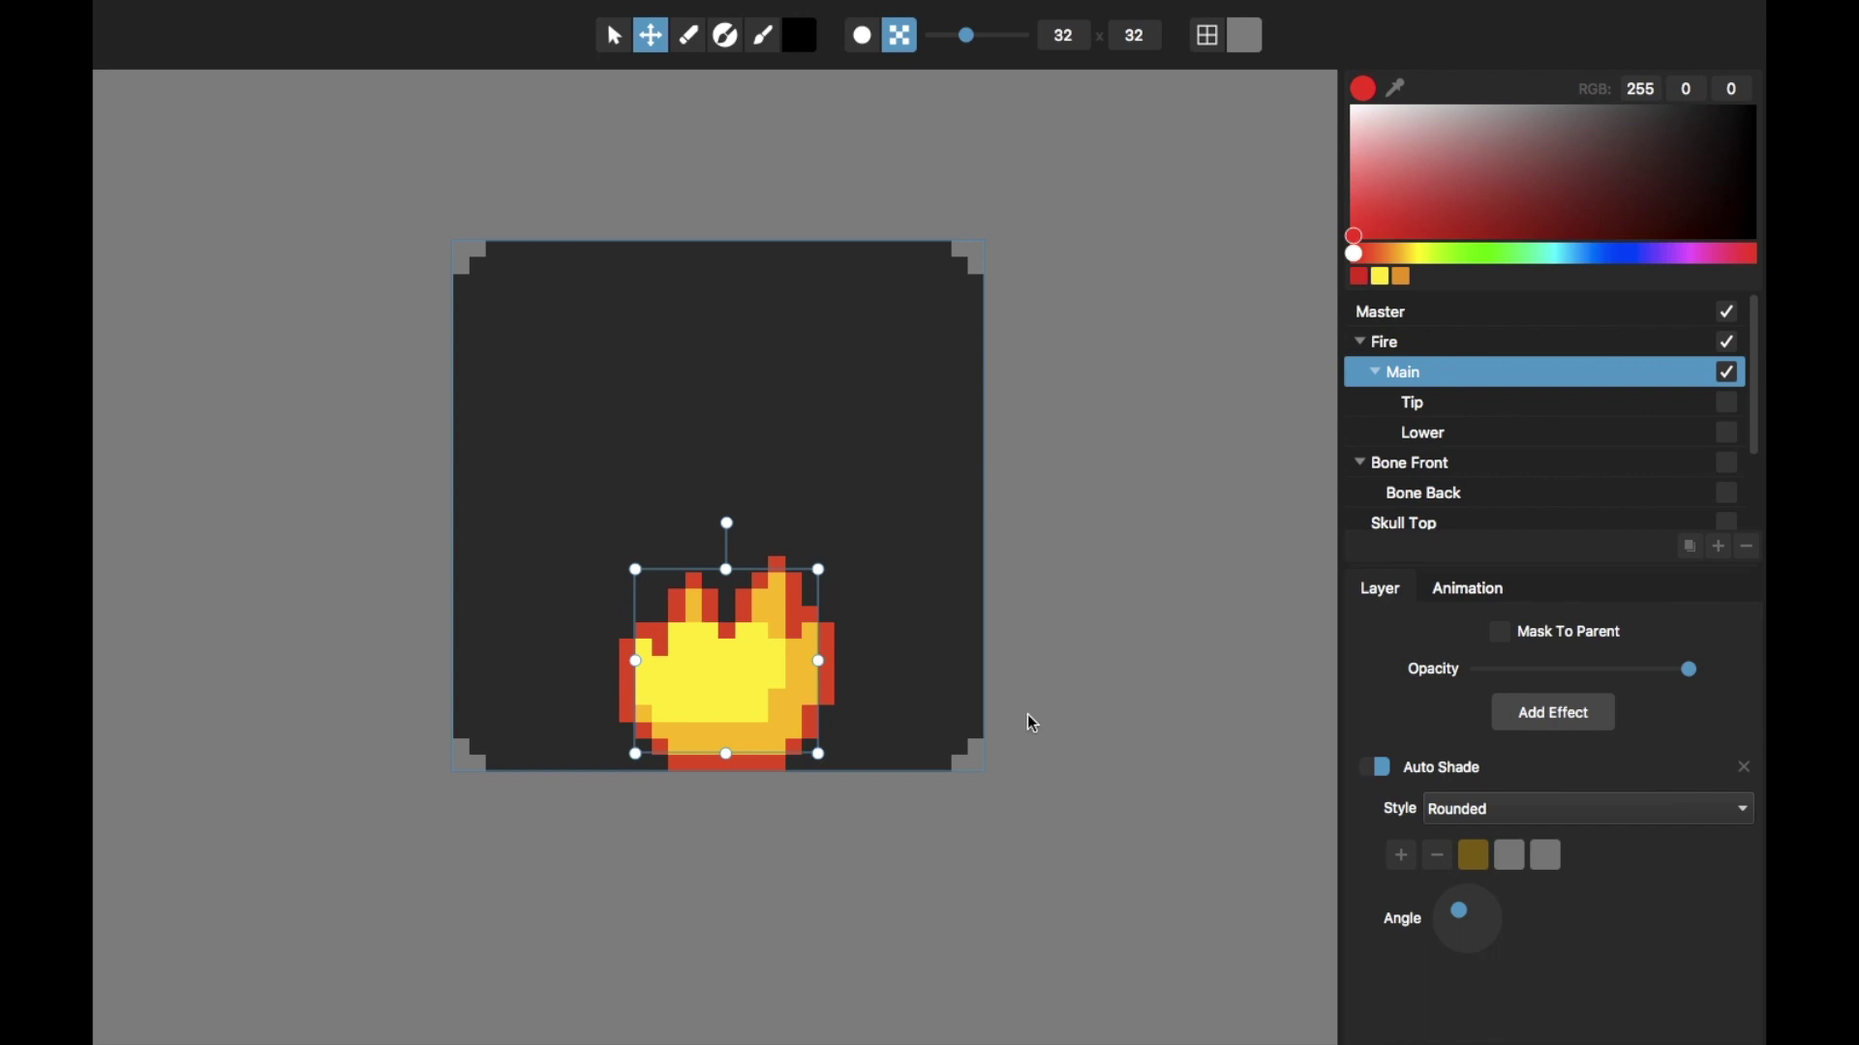
Step: Compare smooth and pixel rendering of the flame, ending in pixel view
left_click(861, 39)
left_click(900, 36)
left_click(872, 43)
key("p")
left_click(871, 43)
key("p")
Step: Keep Main's Auto Shade on and rotate its Angle so orange shading falls along the base
left_click(1384, 773)
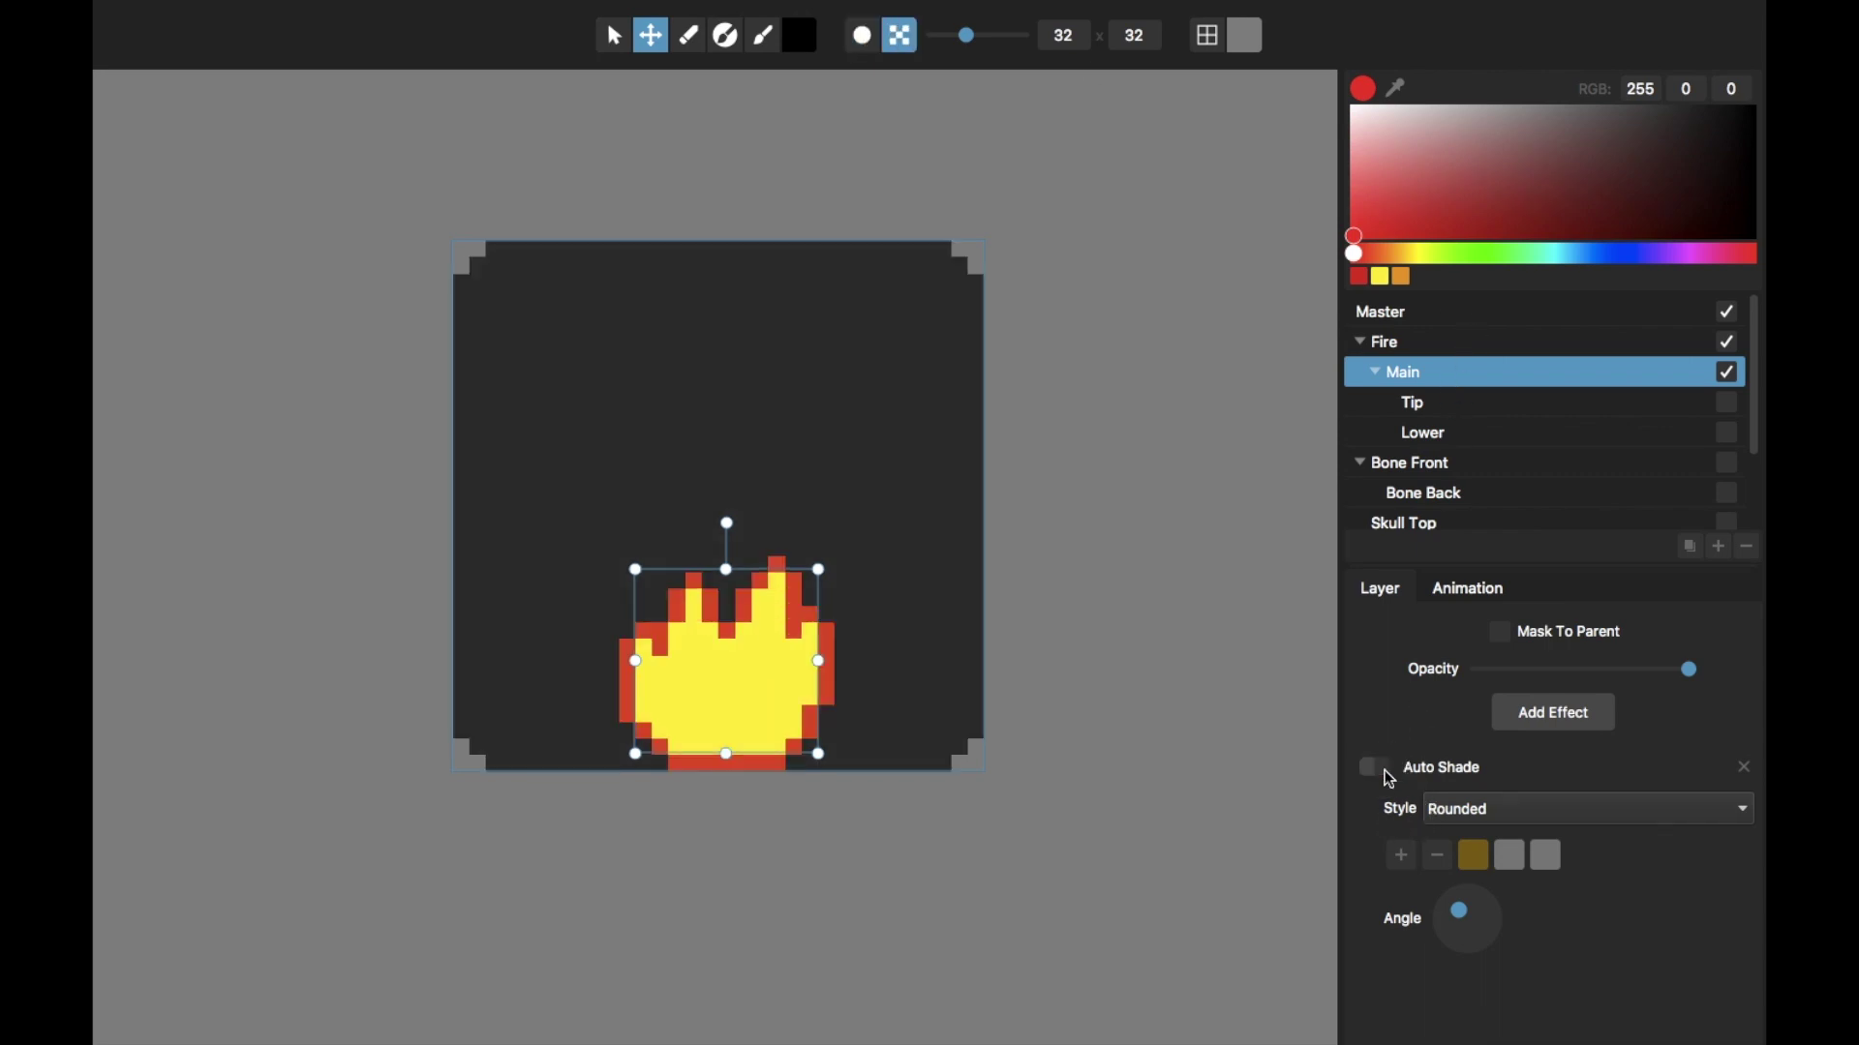
left_click(1384, 773)
left_click(1384, 773)
left_click(1386, 773)
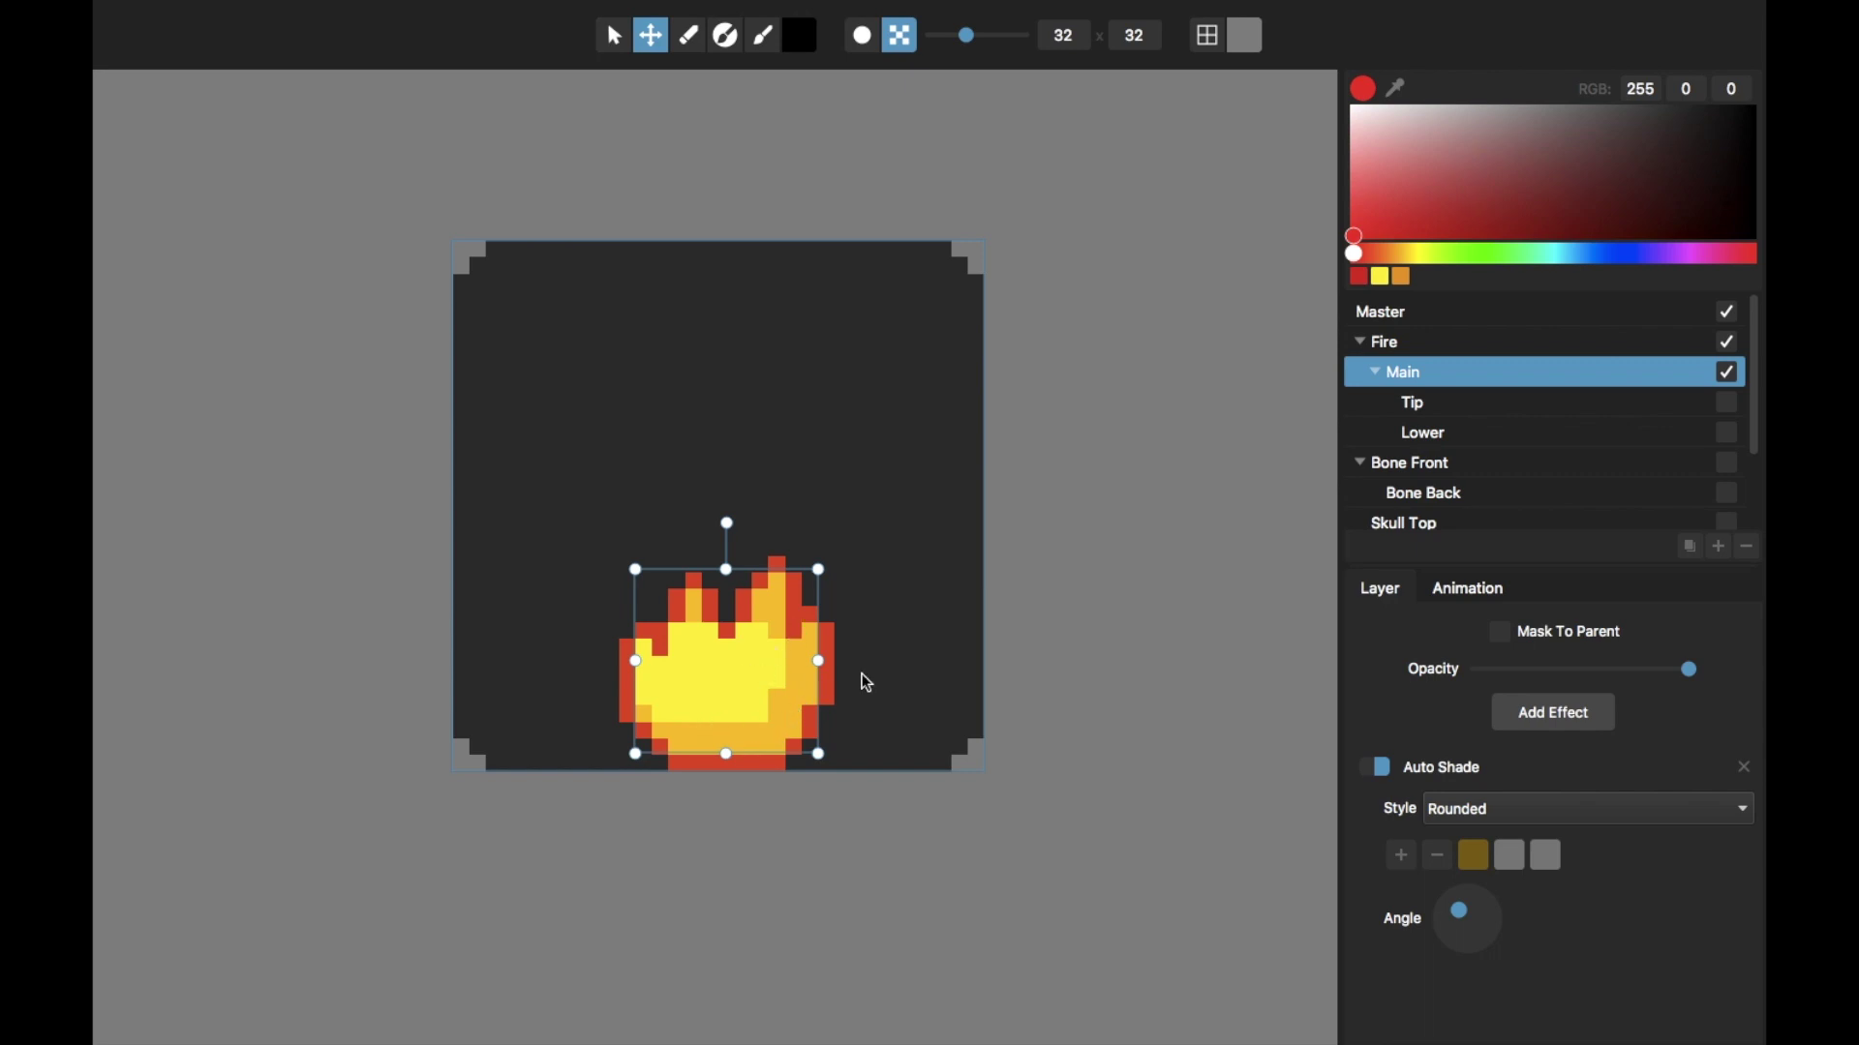
mouse_move(1468, 916)
left_mouse_down()
mouse_move(1461, 888)
mouse_move(1481, 939)
mouse_move(1477, 909)
mouse_move(1454, 910)
mouse_move(1482, 937)
mouse_move(1461, 908)
mouse_move(1478, 920)
left_mouse_up()
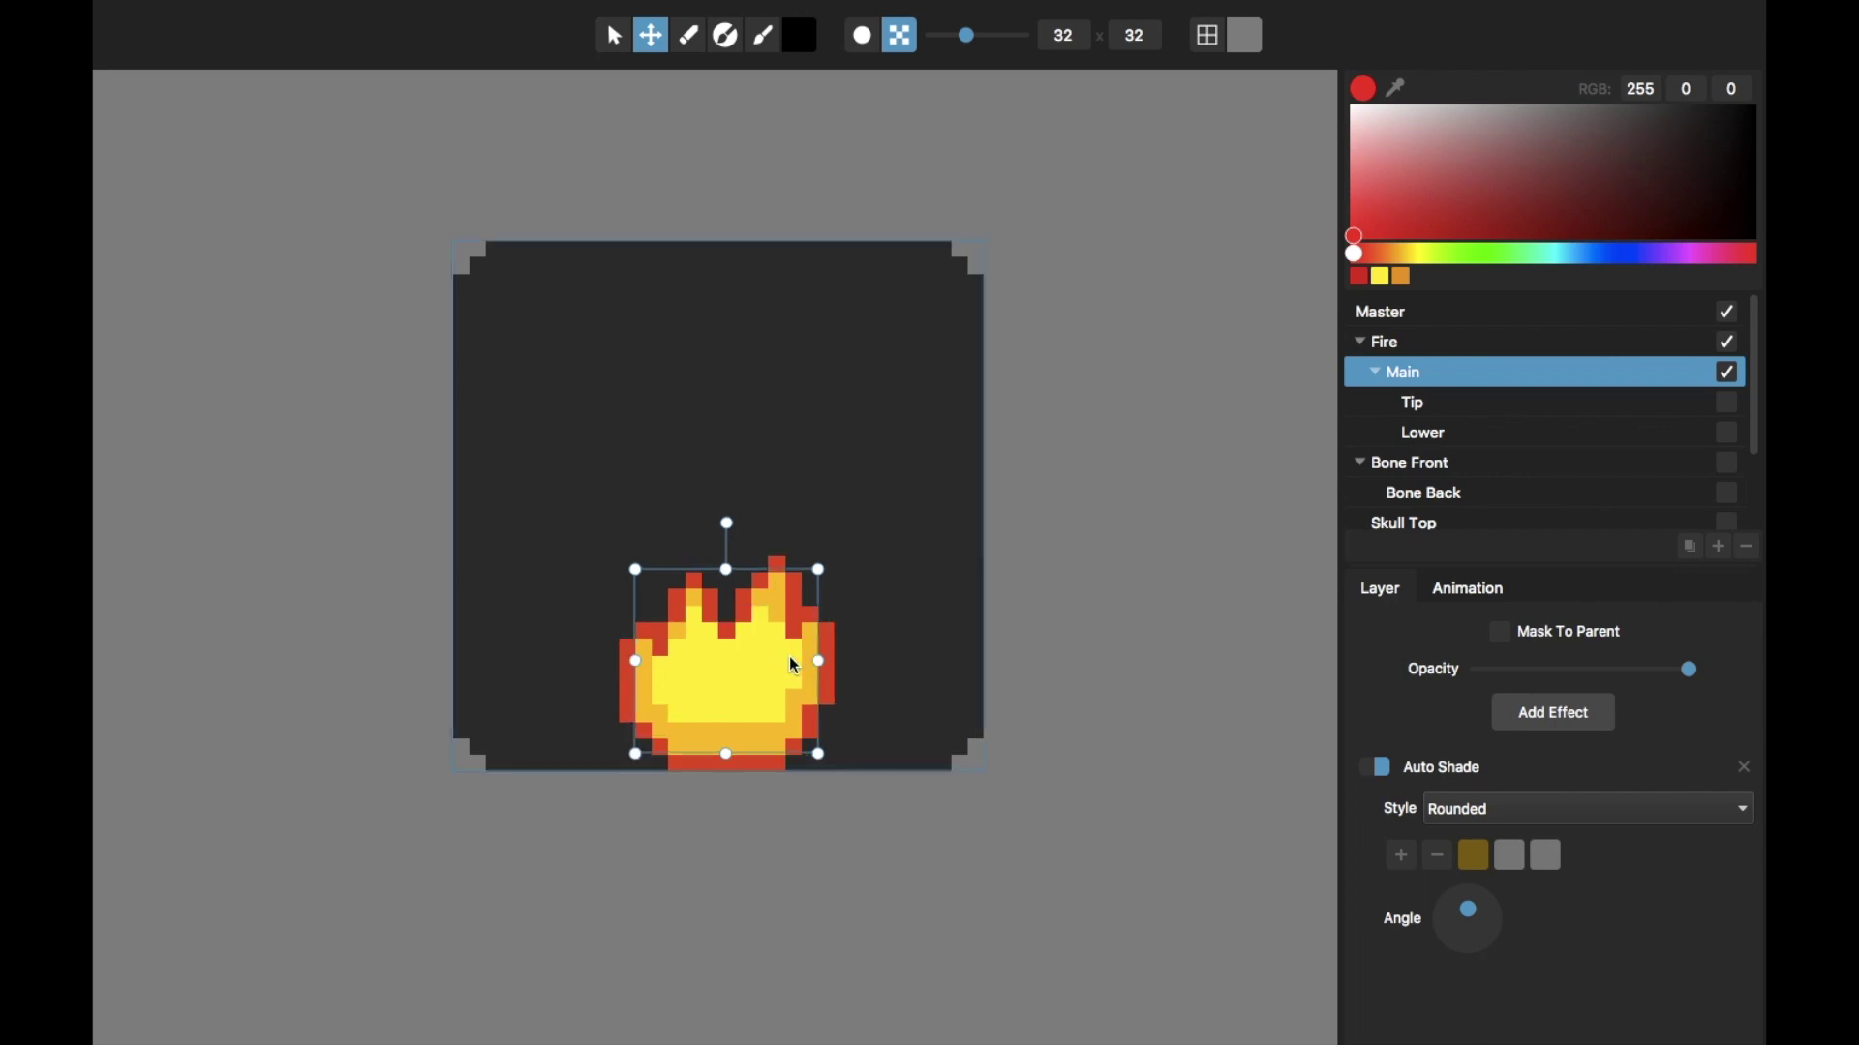
left_click(1414, 345)
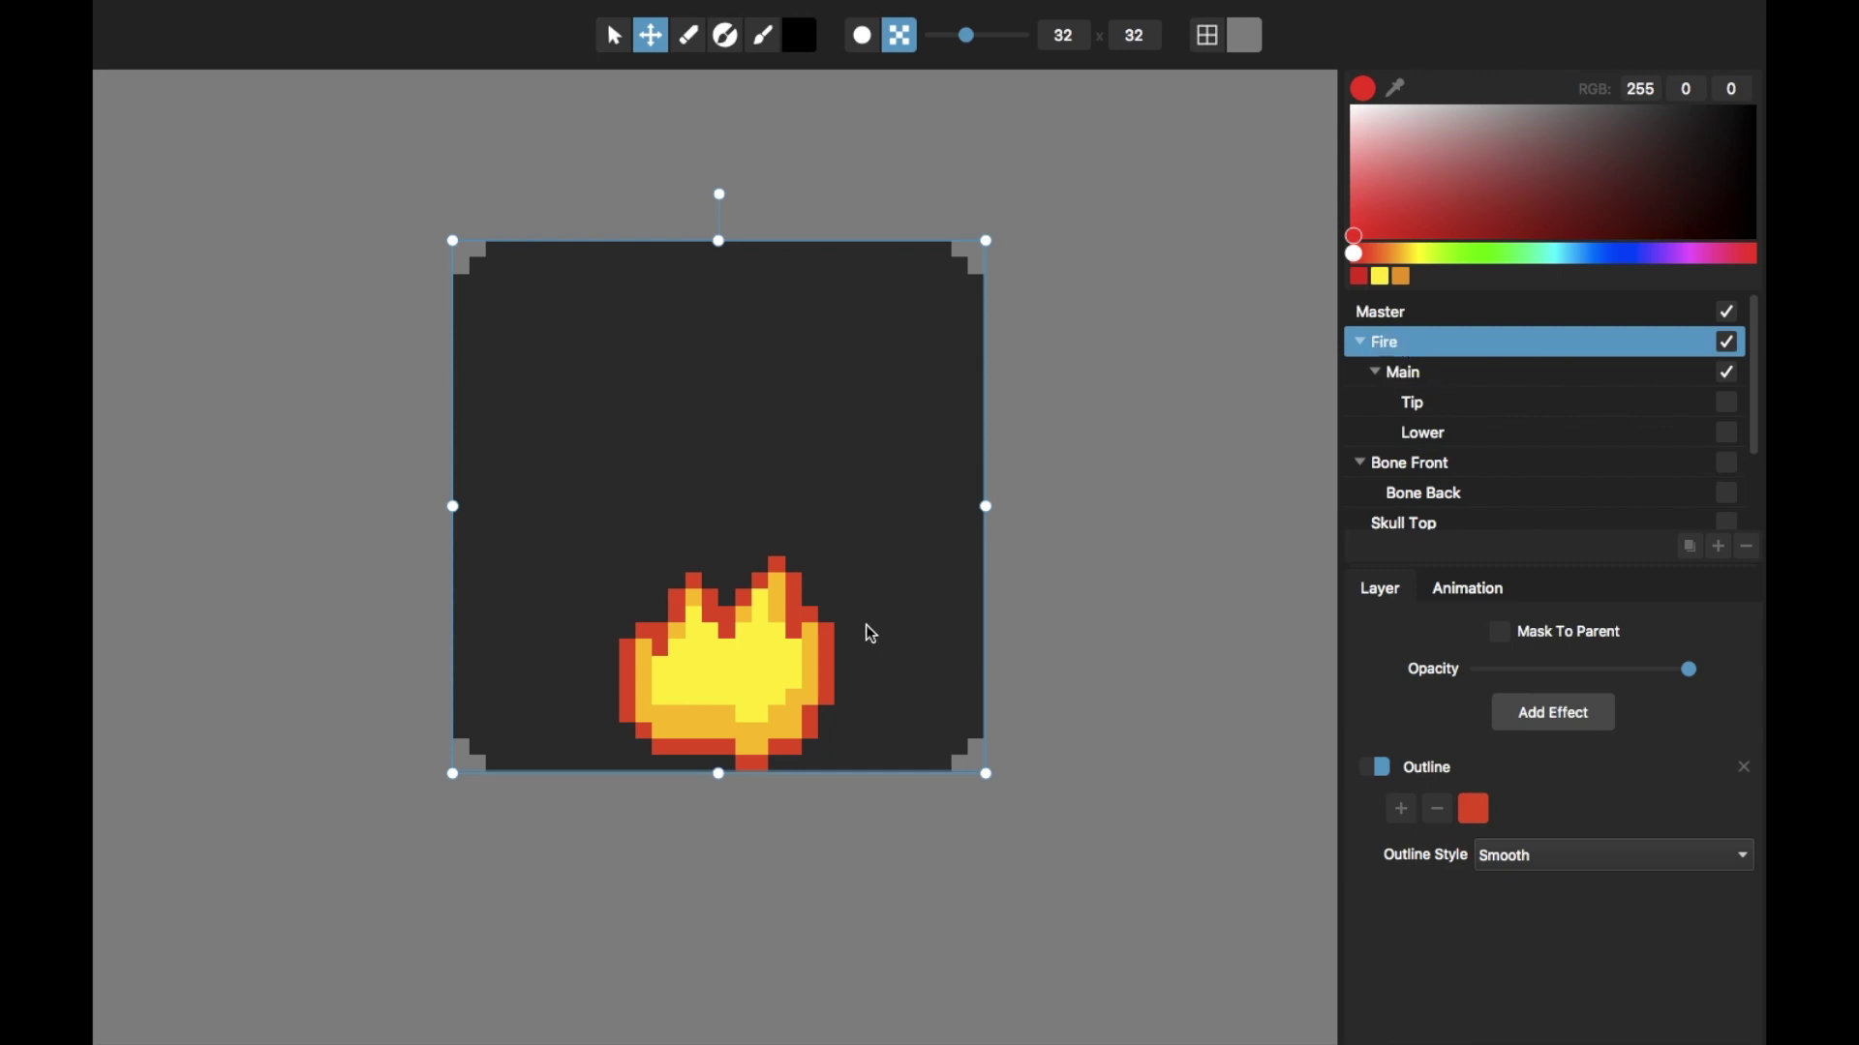
left_click(1383, 770)
left_click(1382, 769)
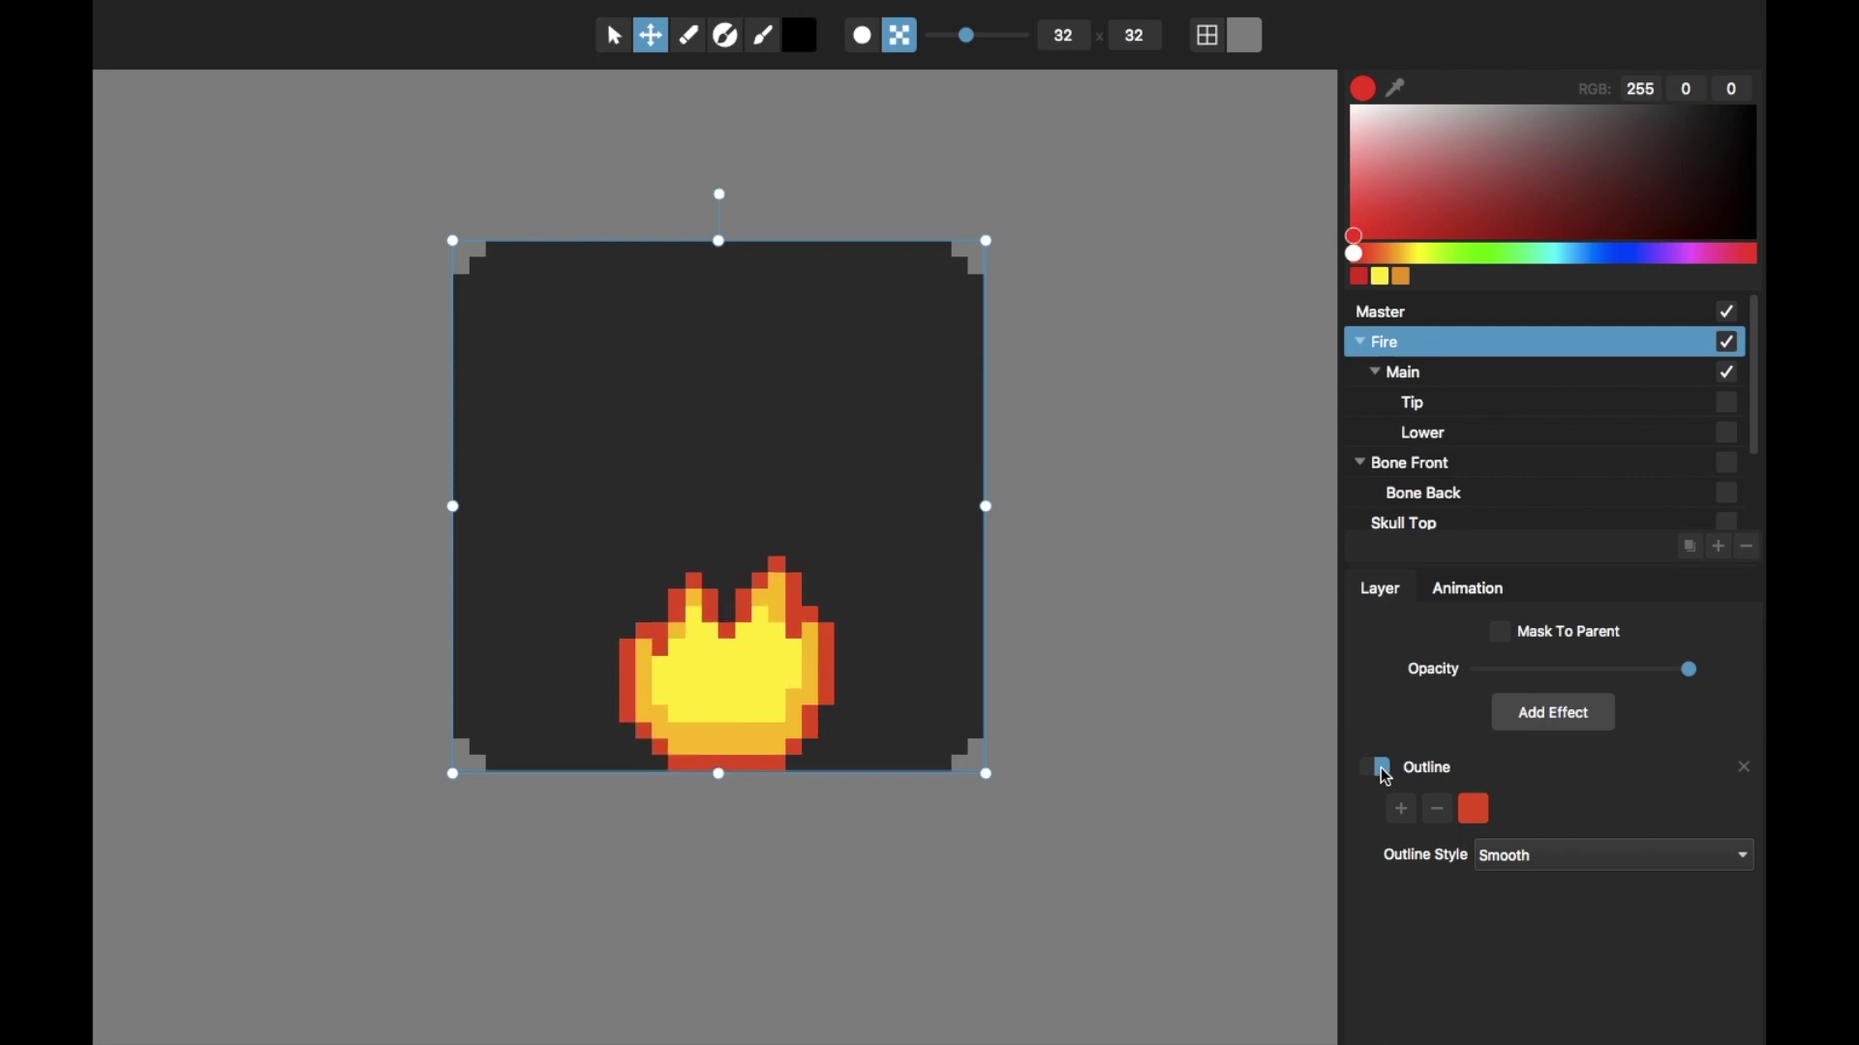
left_click(1447, 377)
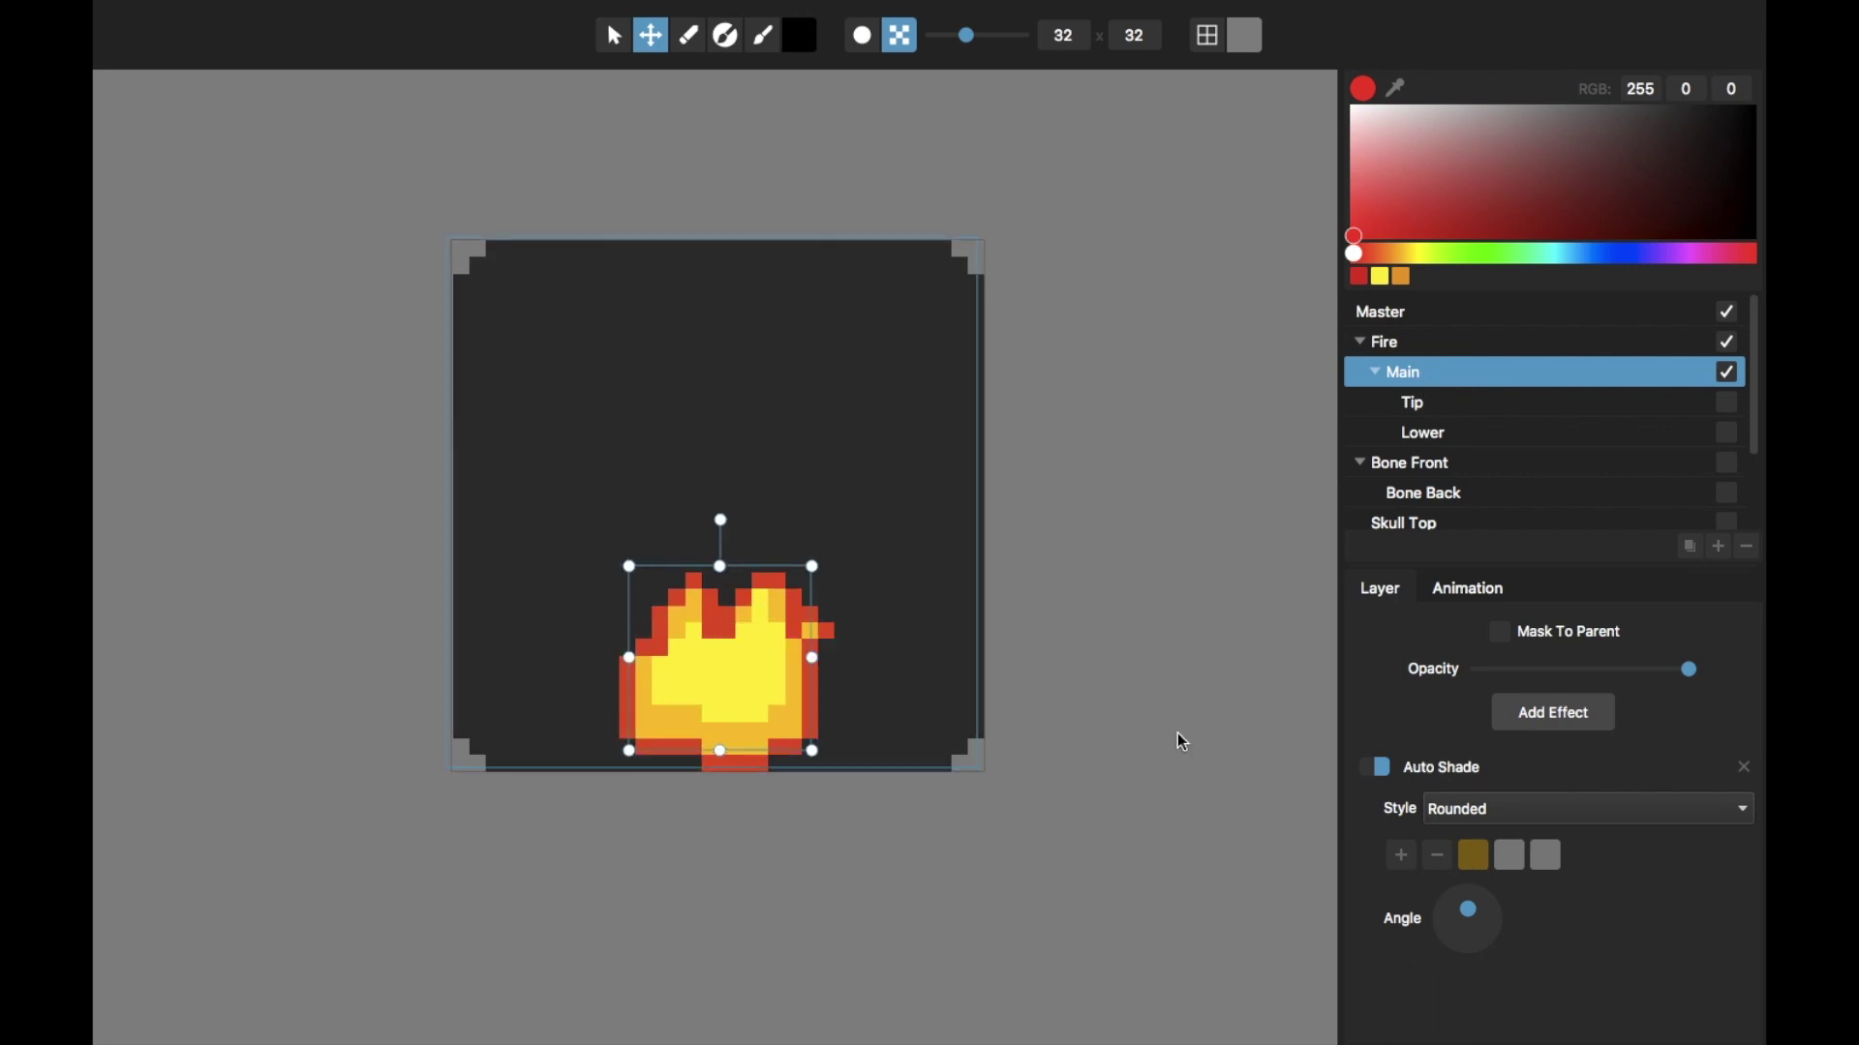
key("s")
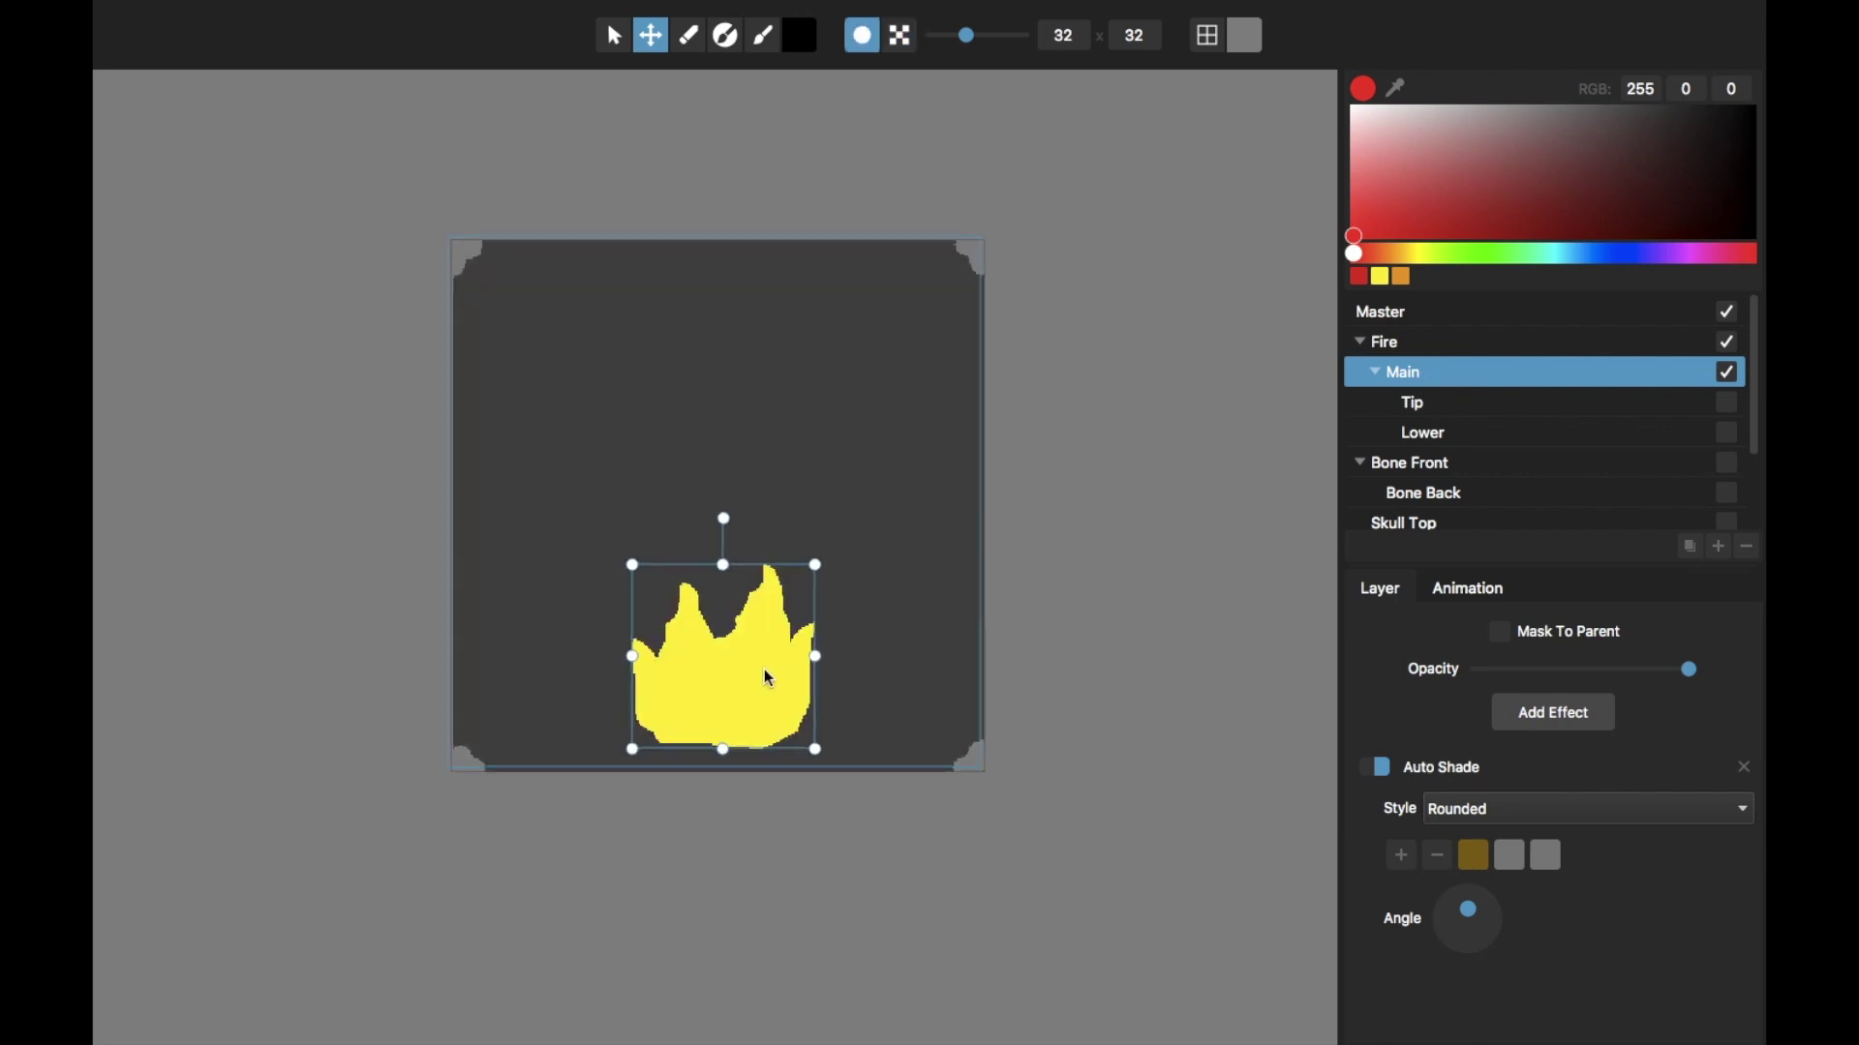
key("s")
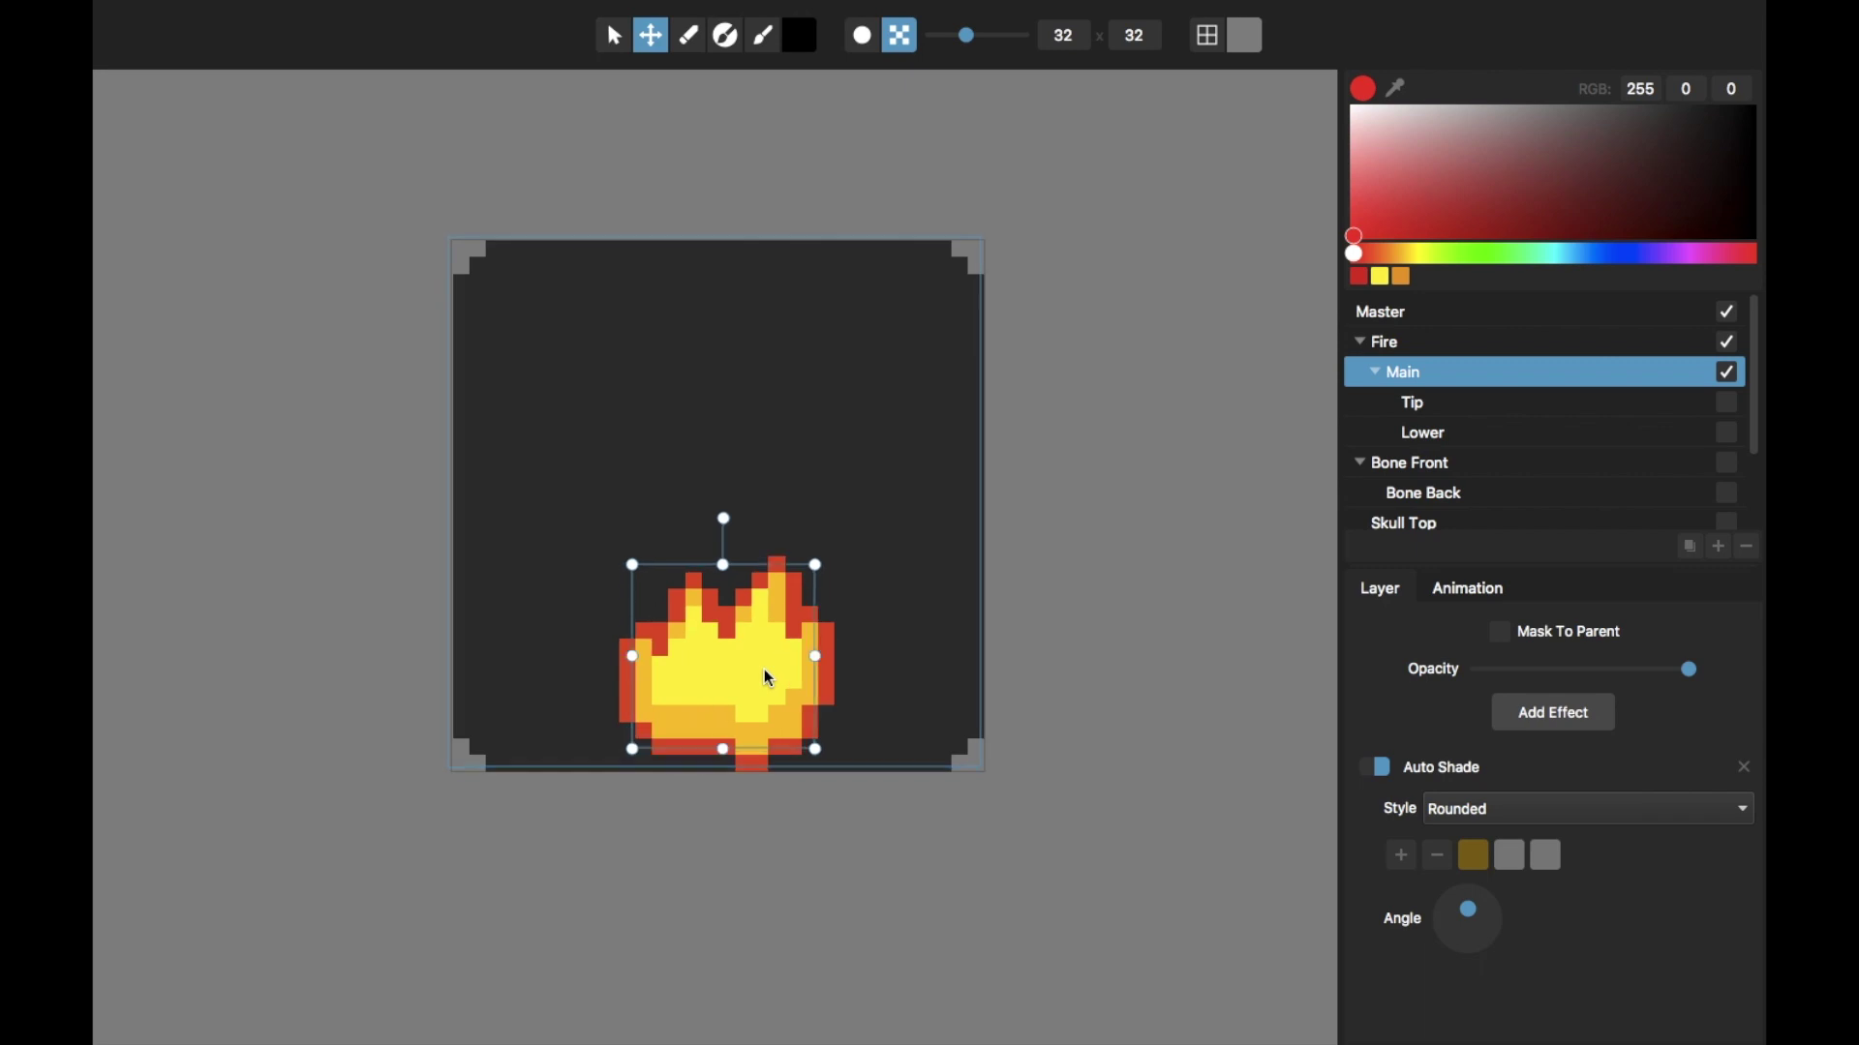
Step: Show the Tip flame layer and nudge it left, checking it in smooth then pixel rendering
left_click(1598, 407)
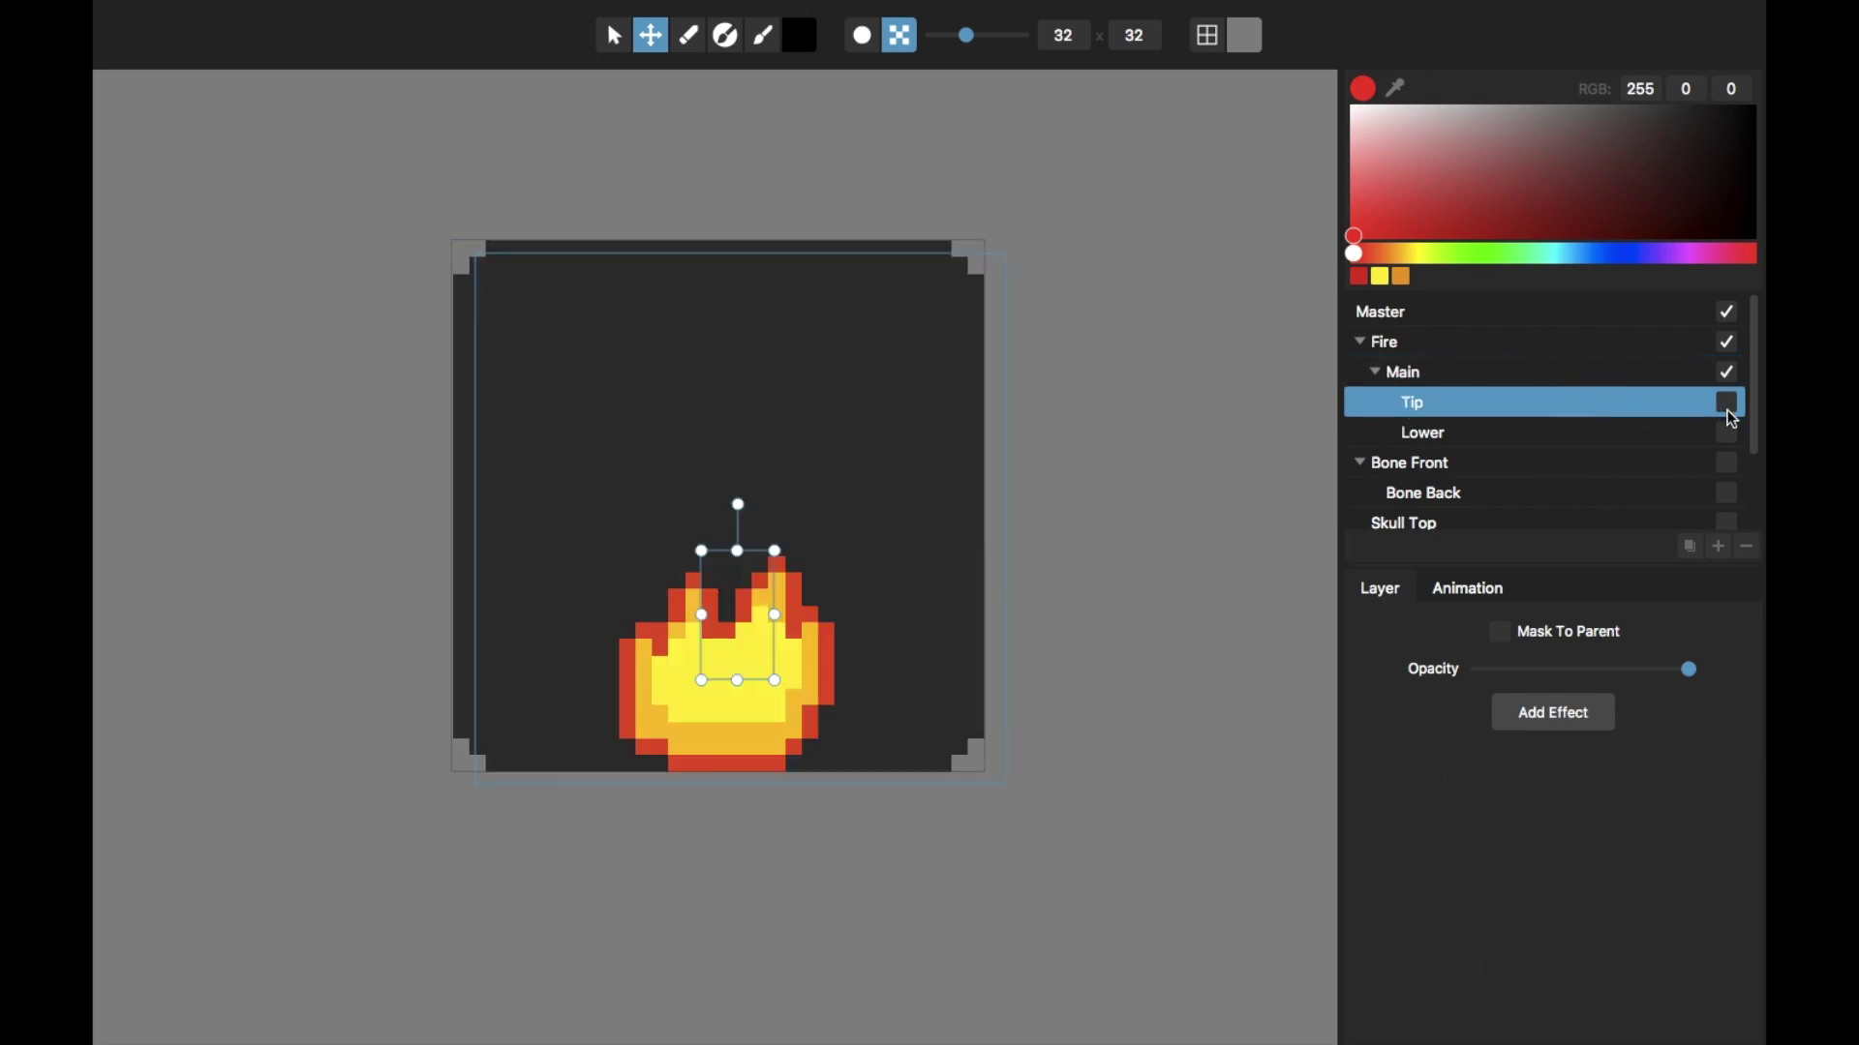
left_click(1730, 405)
key("p")
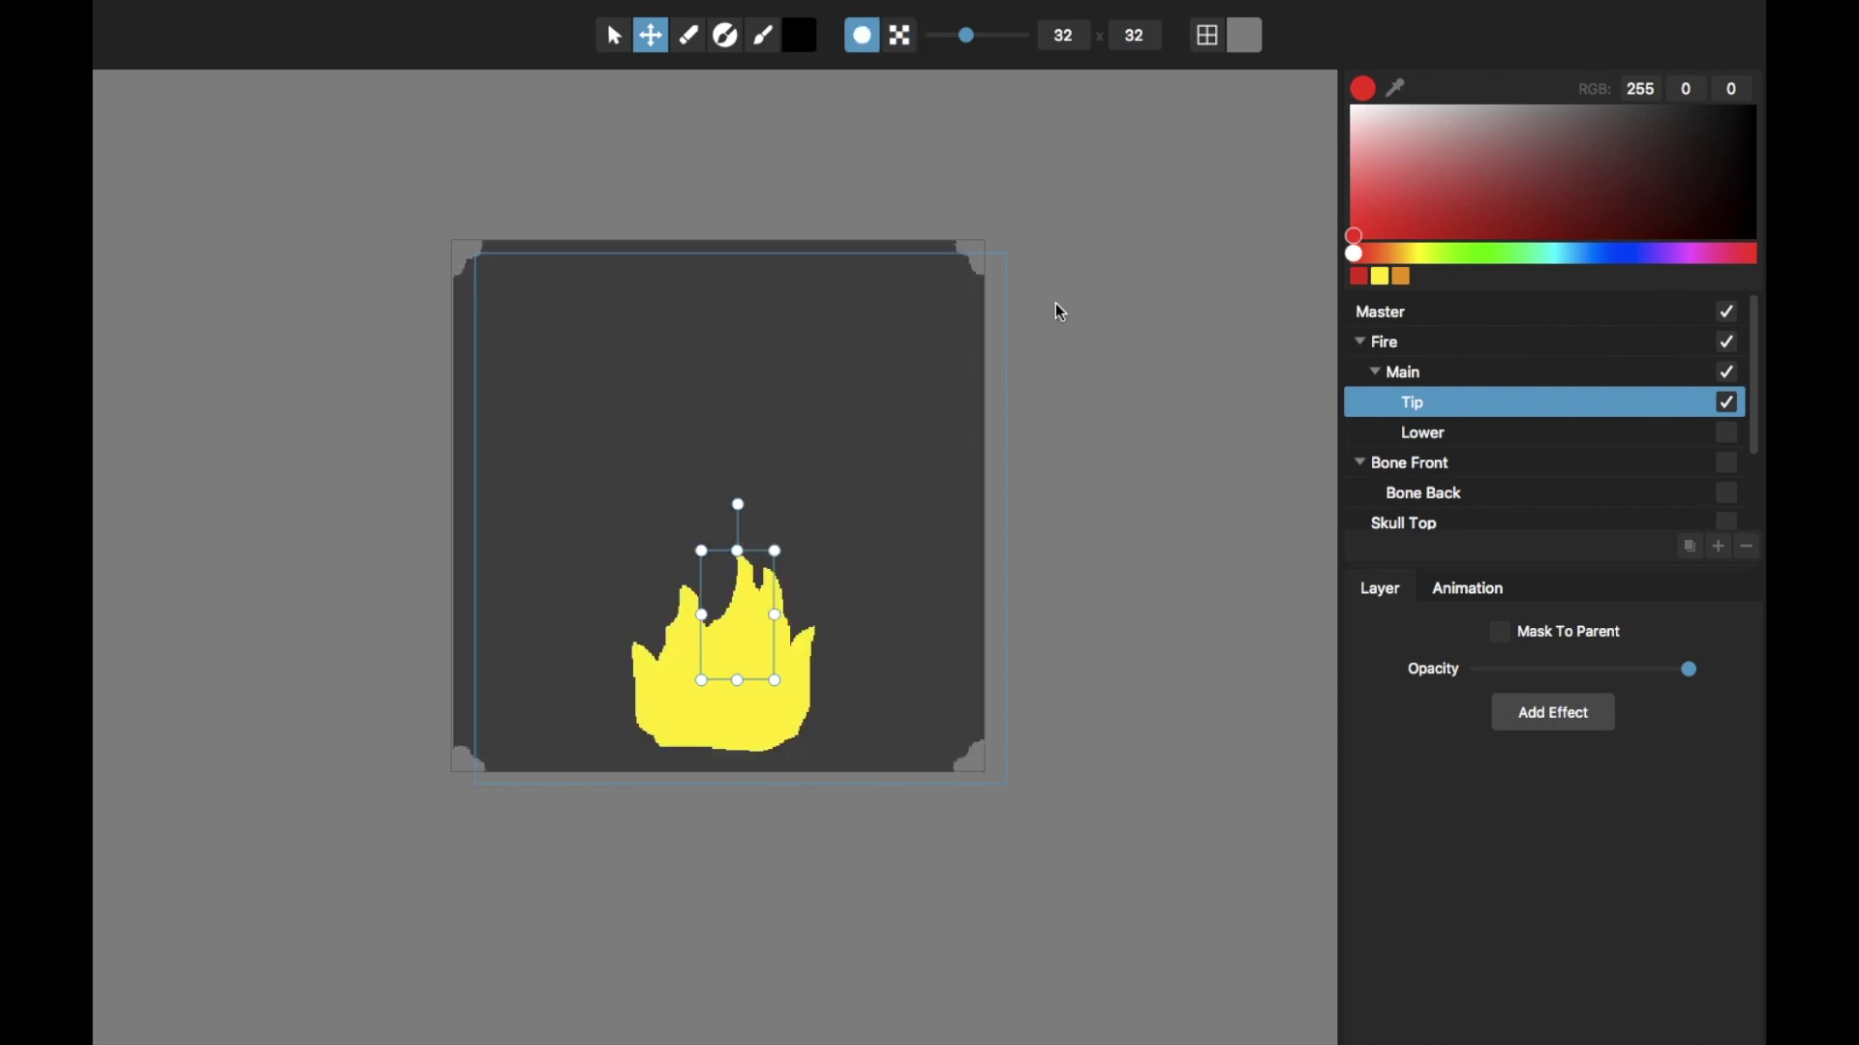
key("Left")
key("Left")
key("Left")
key("Left")
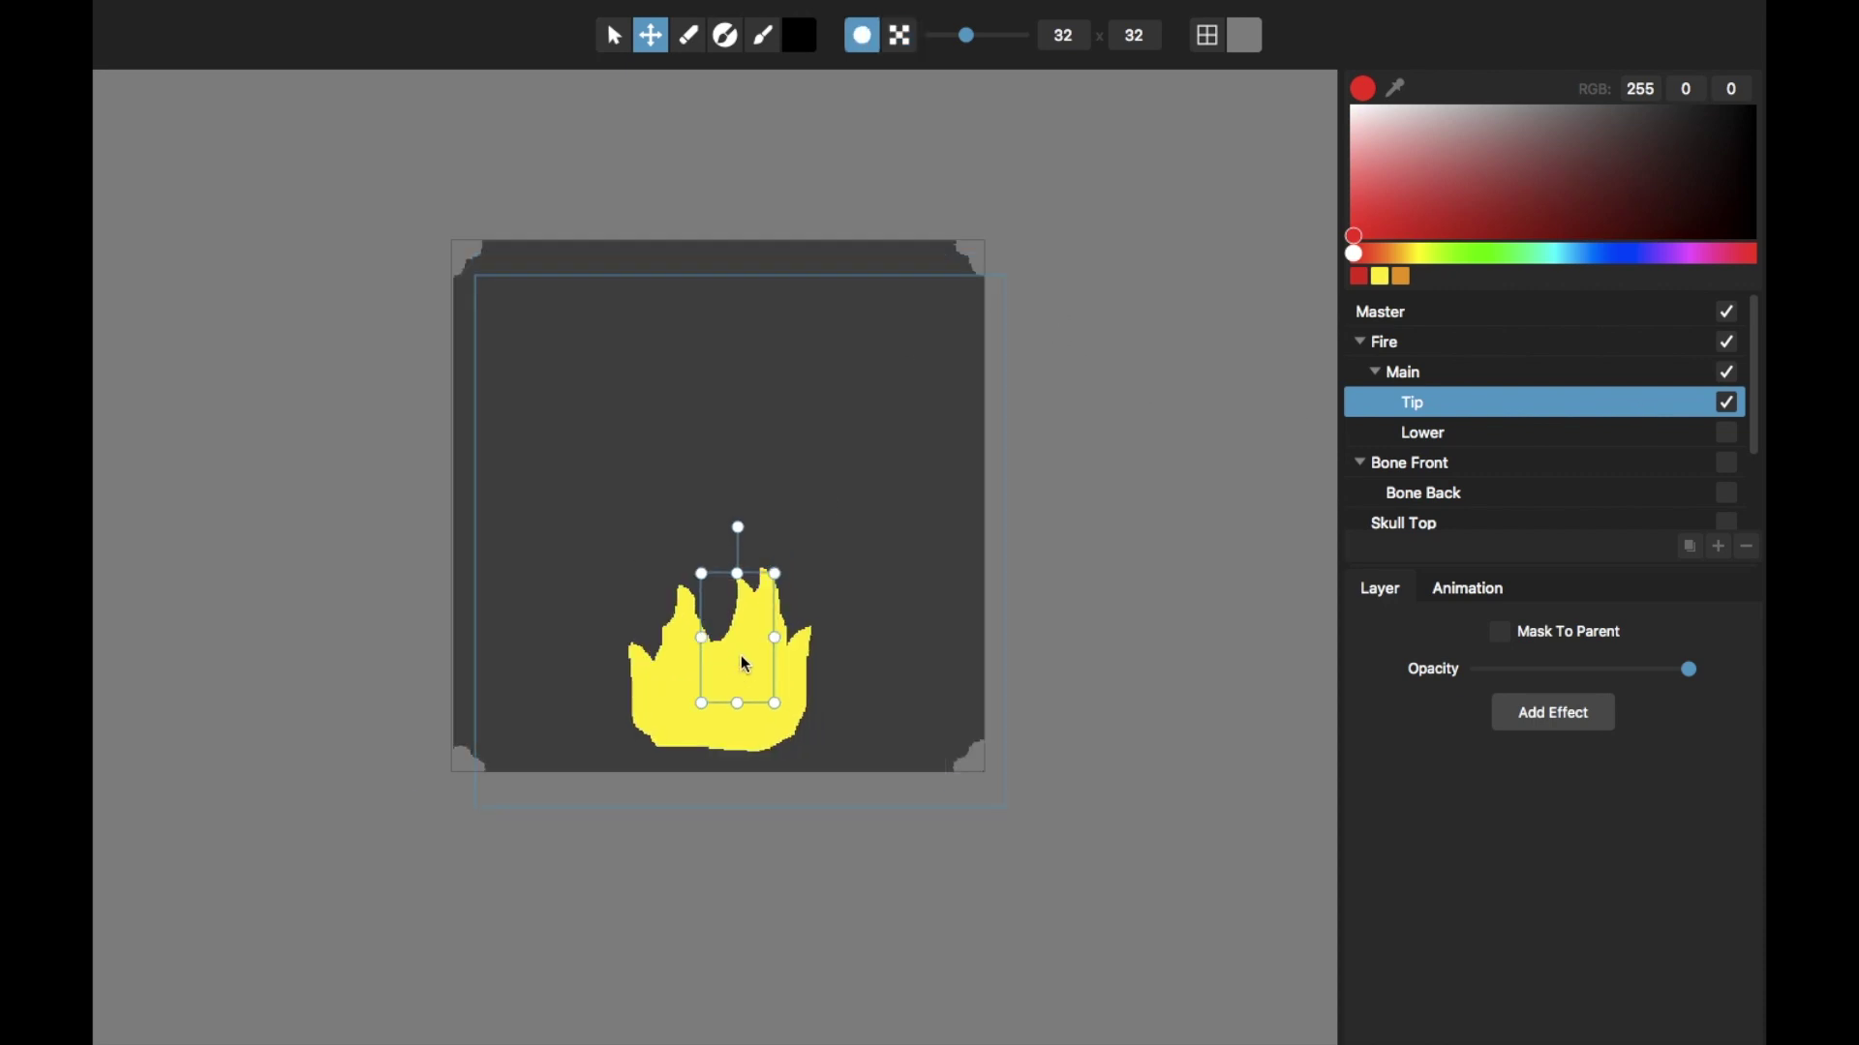
left_click(1447, 403)
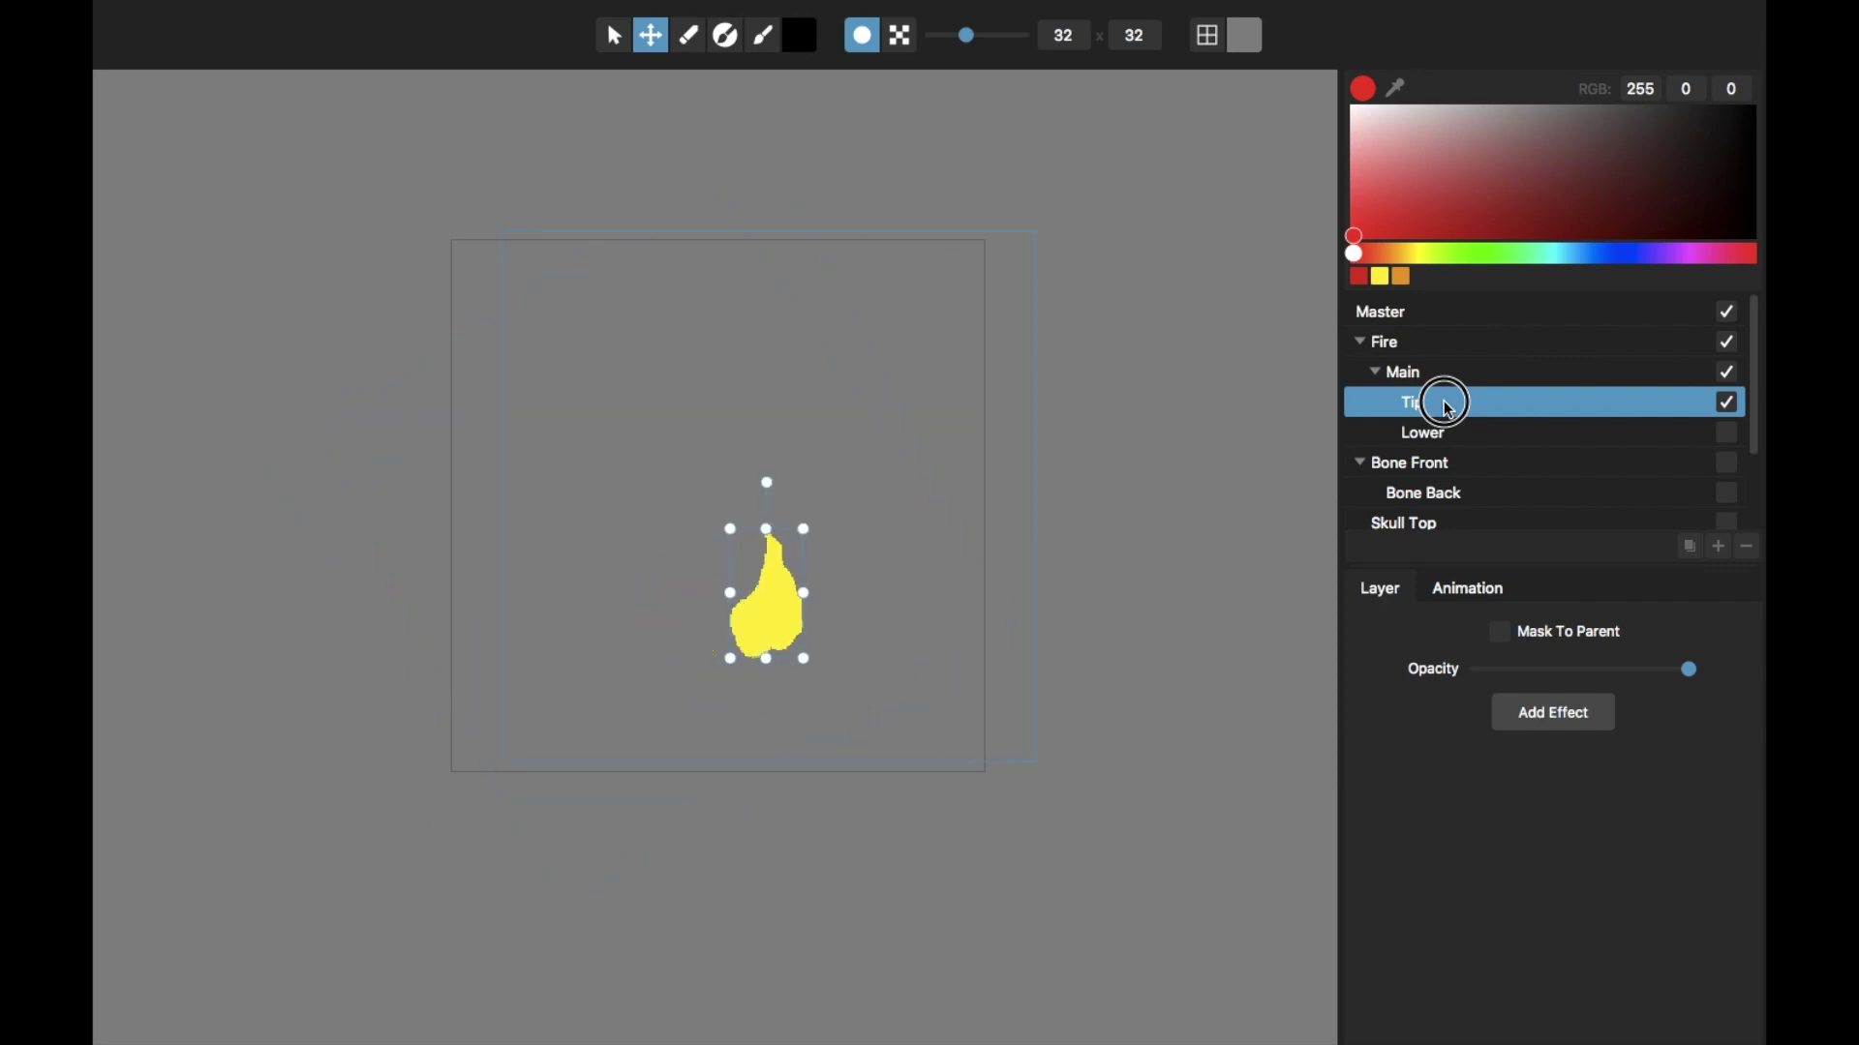
left_click(1447, 406)
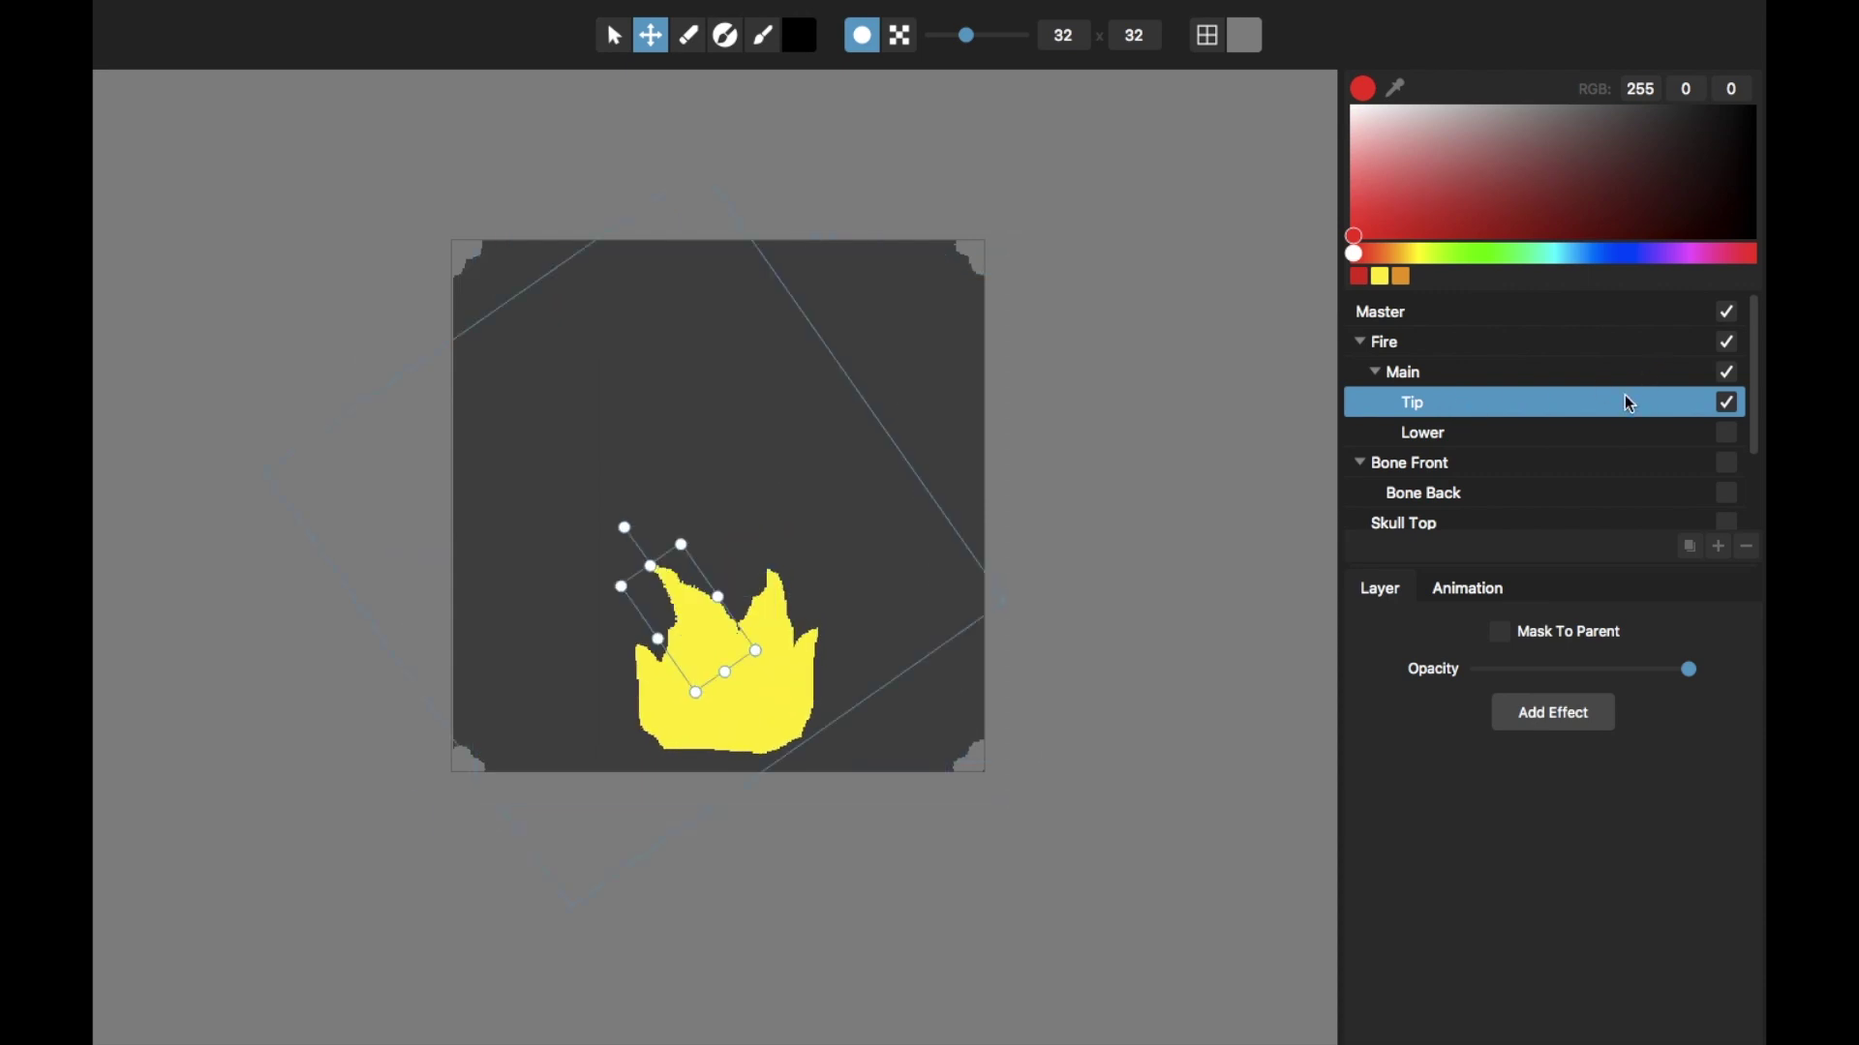
key("p")
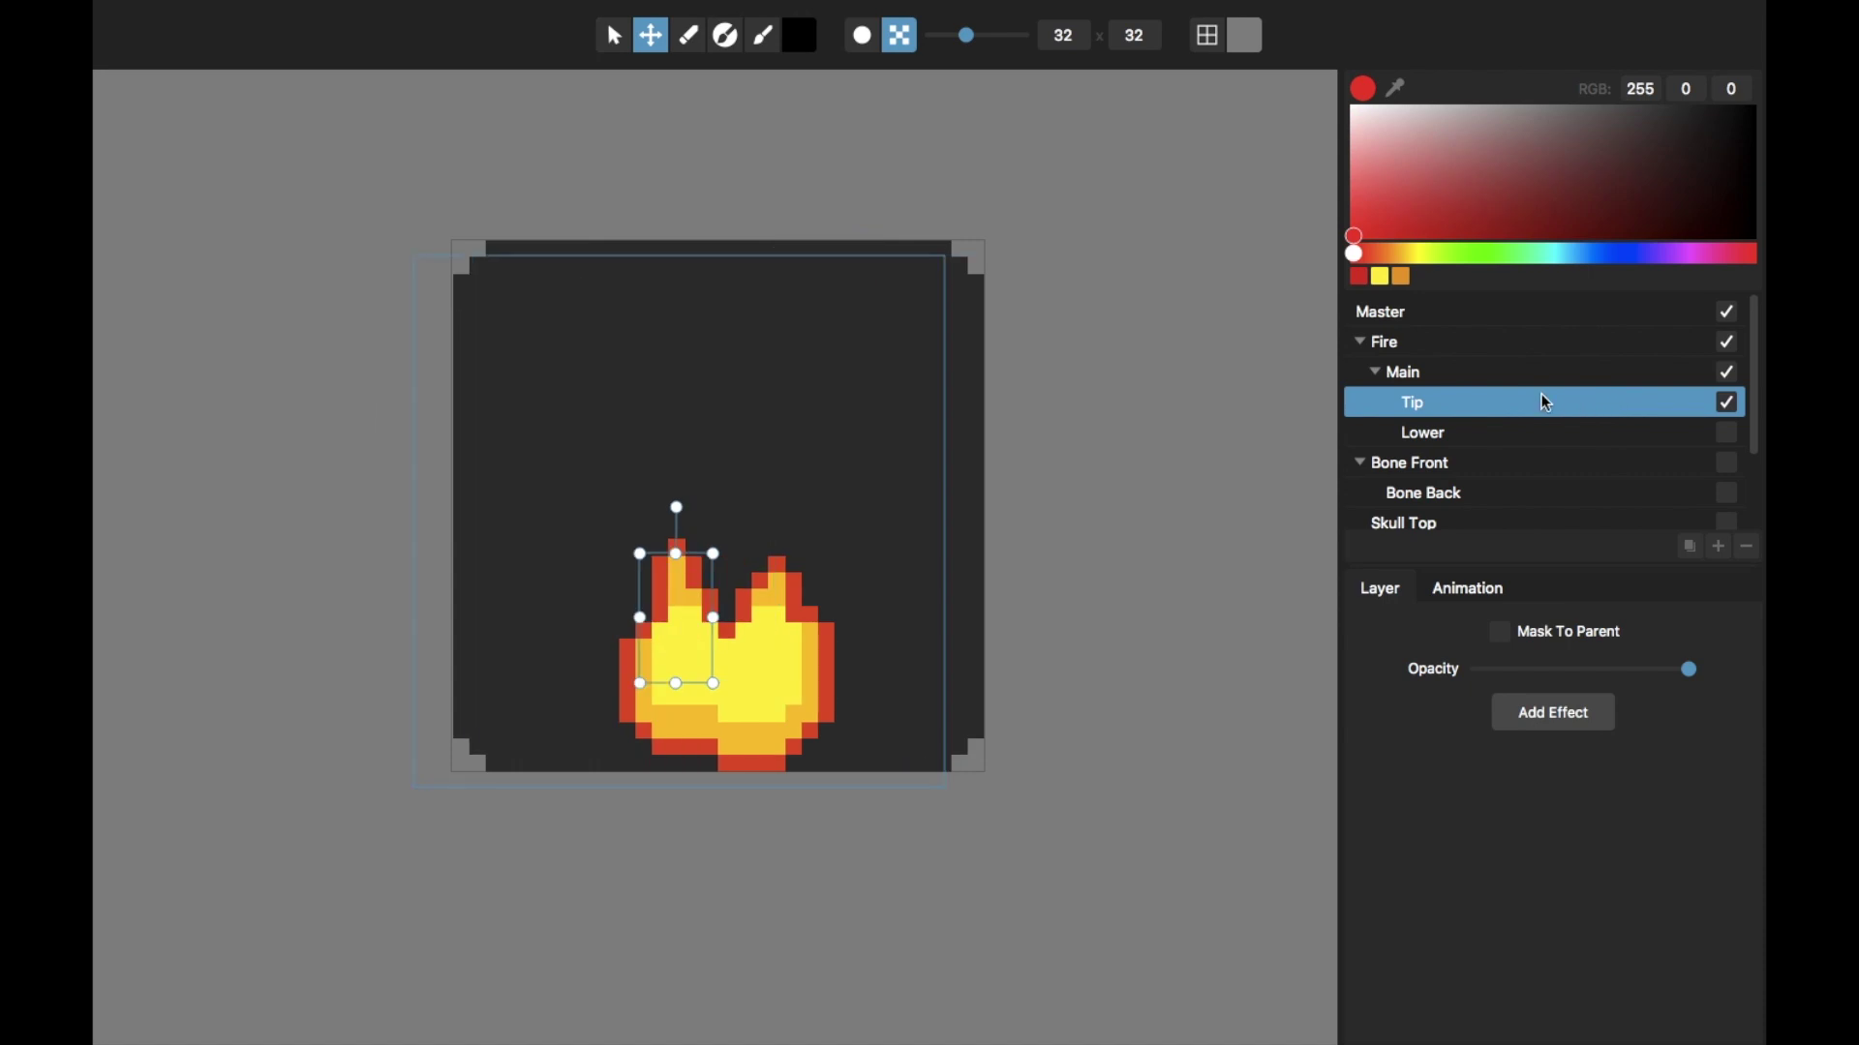
Step: Rotate the Main flame's Auto Shade Angle dial to a new lighting direction
left_click(1420, 377)
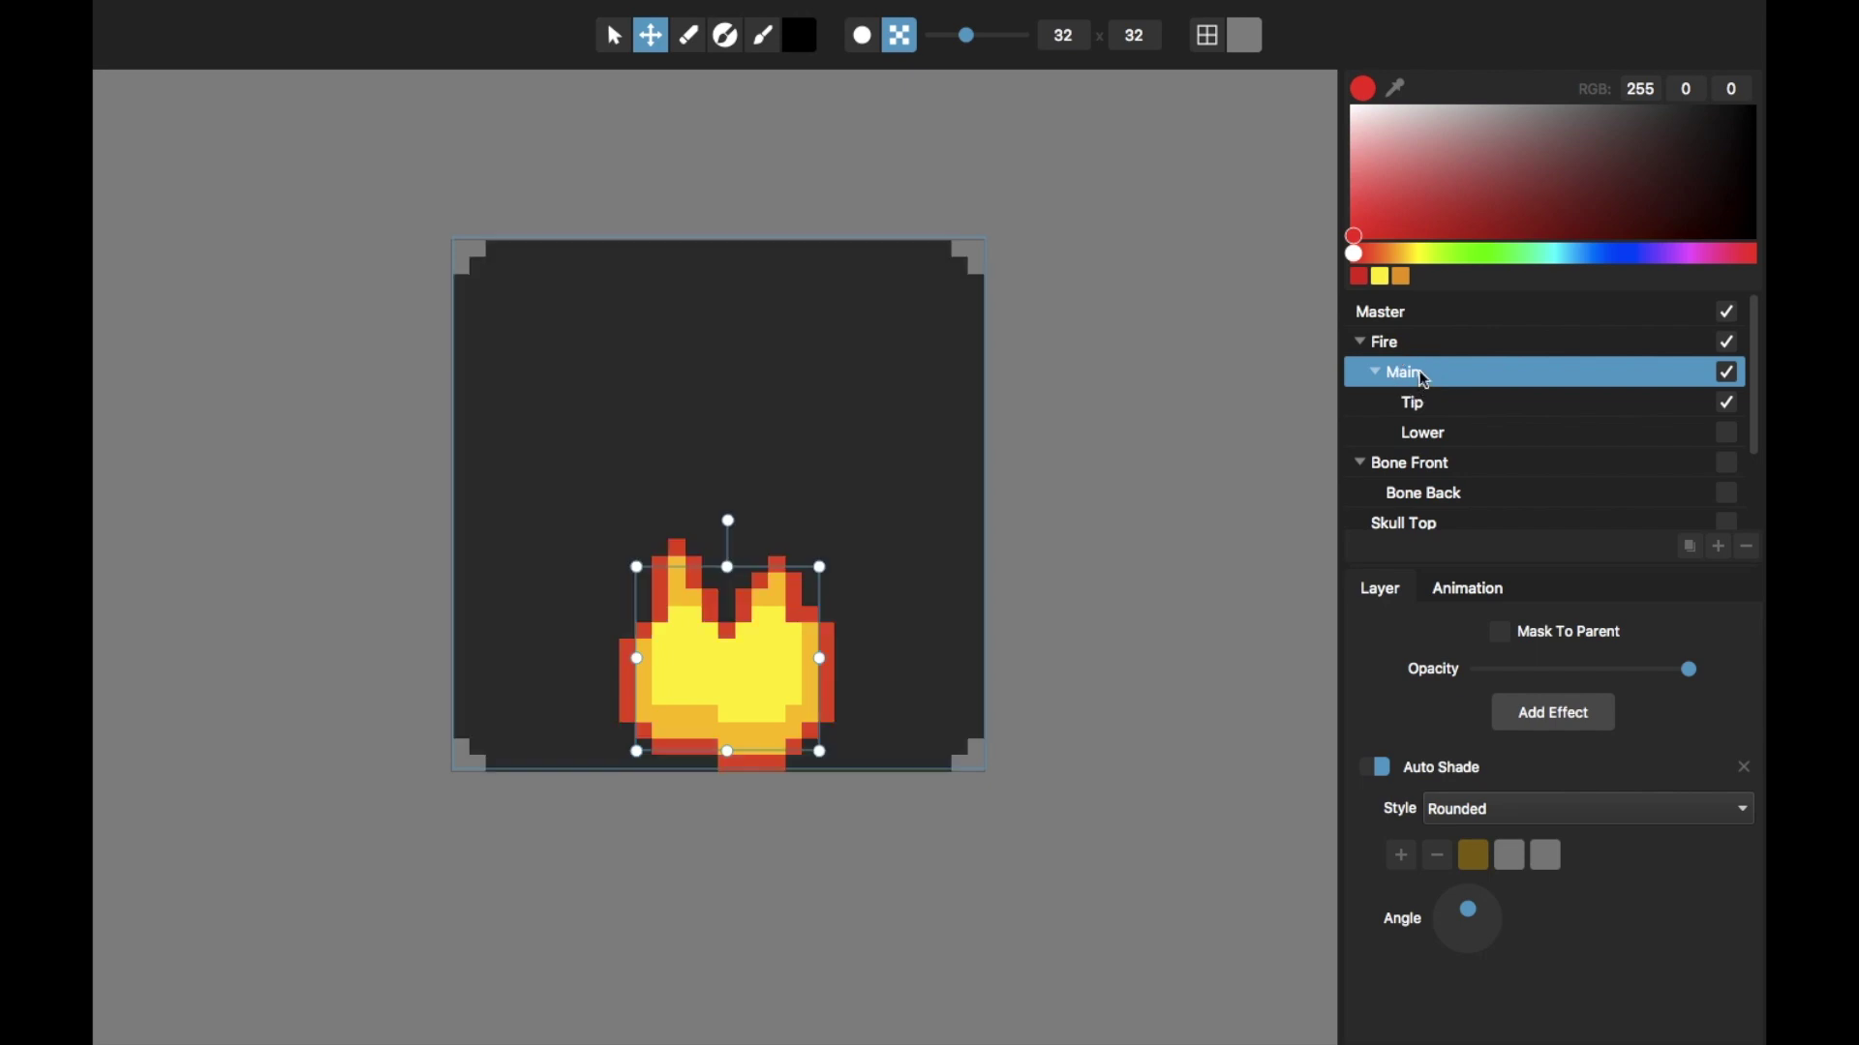
left_click(1417, 345)
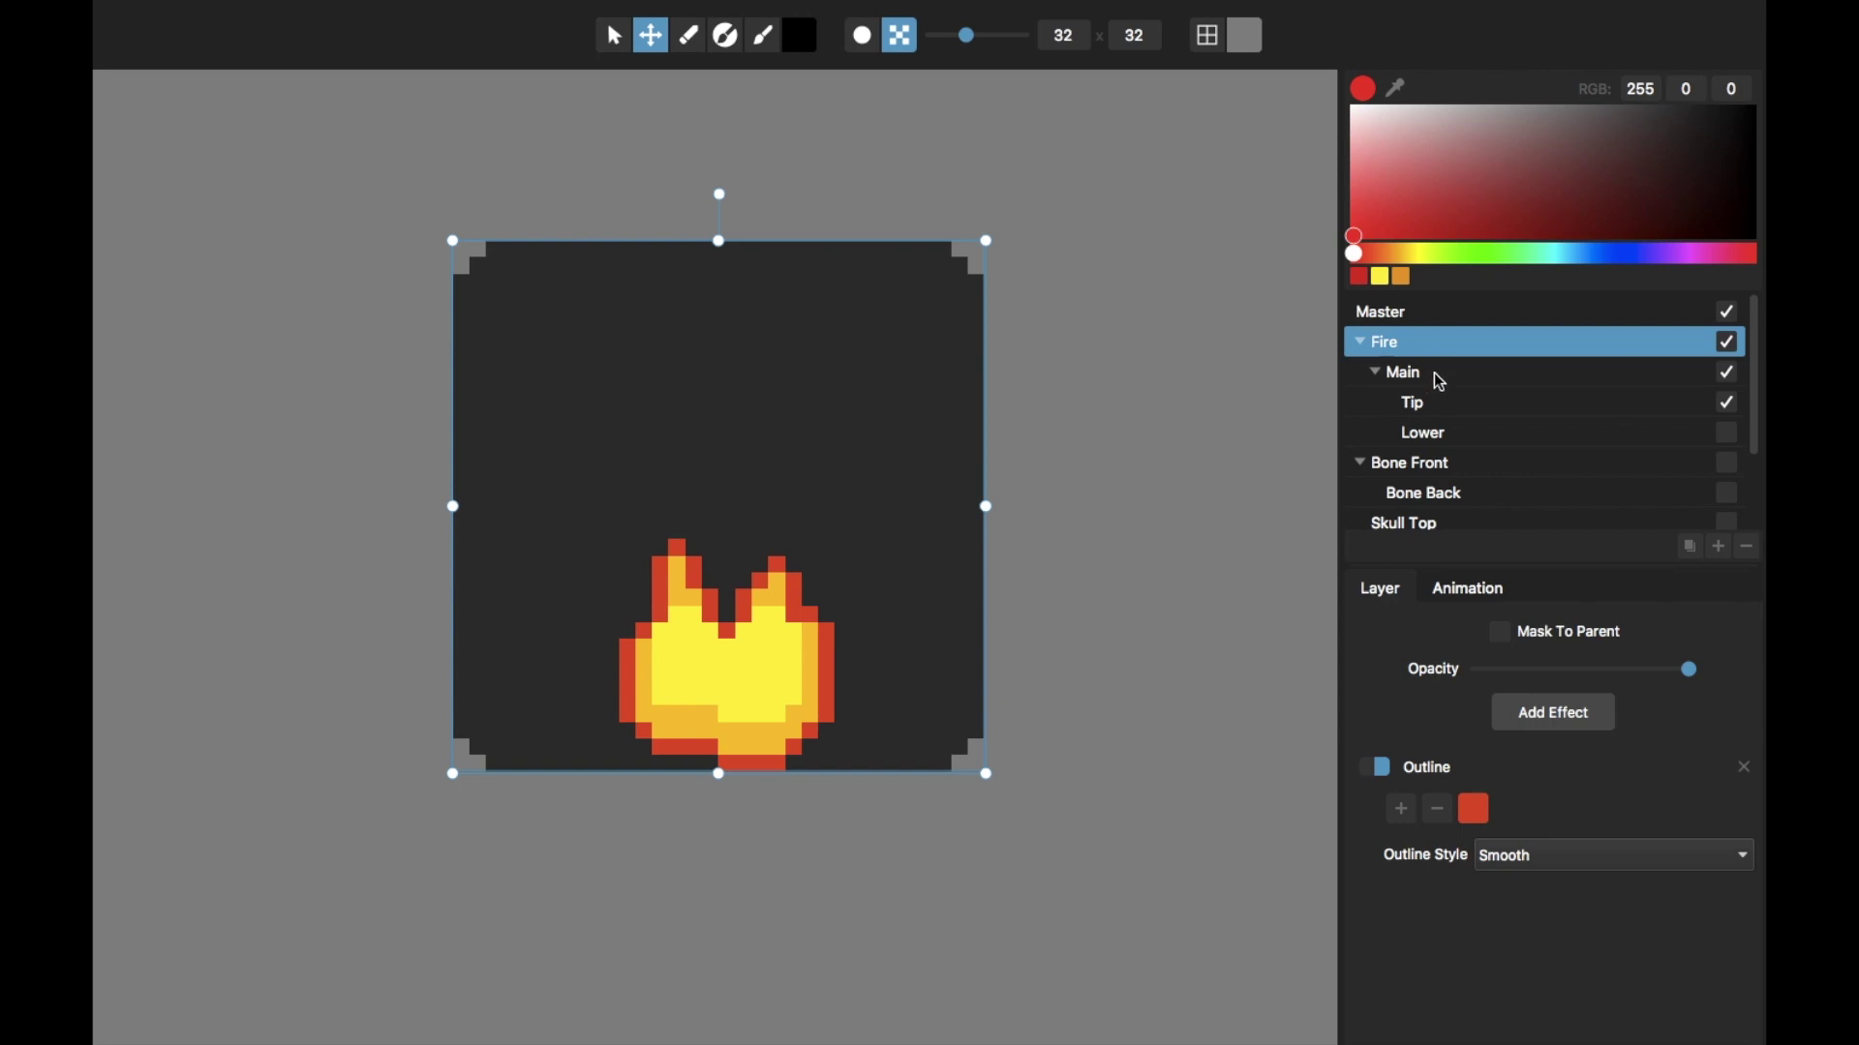
left_click(1441, 379)
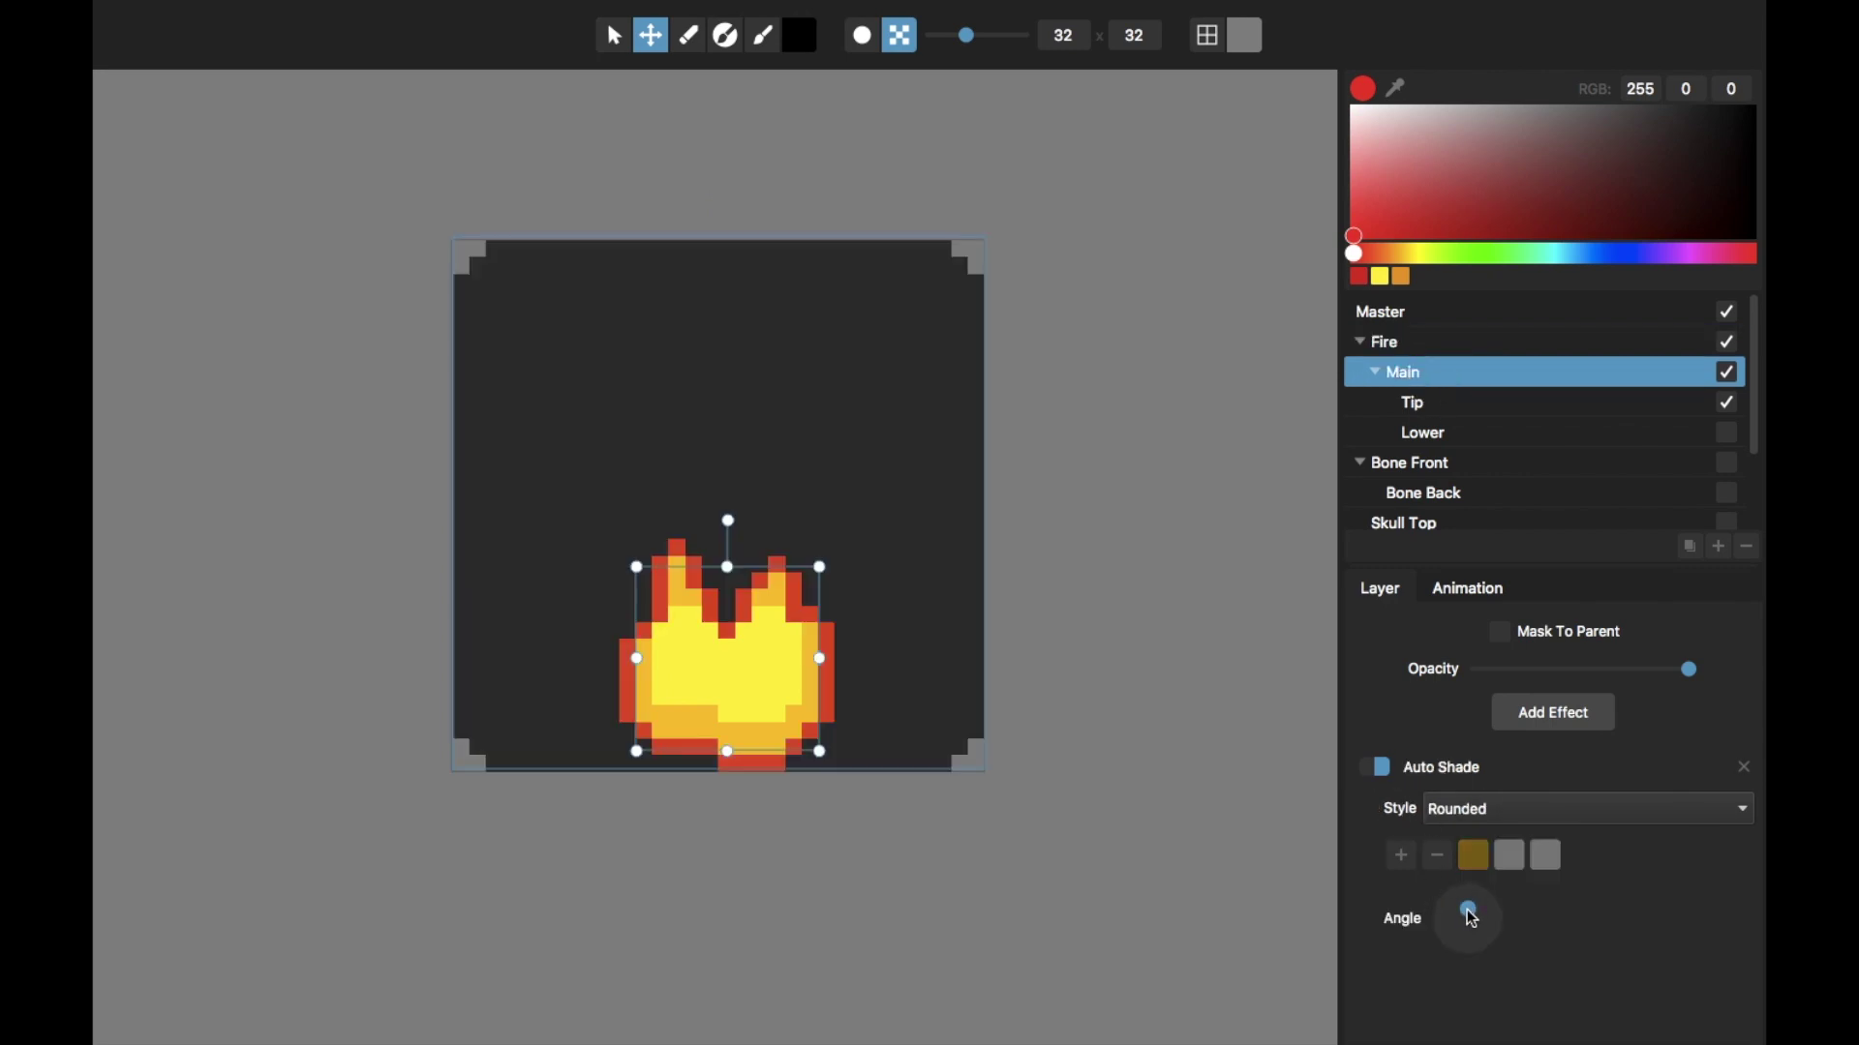
mouse_move(1472, 920)
left_mouse_down()
mouse_move(1452, 910)
mouse_move(1457, 939)
mouse_move(1486, 910)
mouse_move(1481, 949)
mouse_move(1452, 905)
mouse_move(1488, 927)
mouse_move(1471, 912)
left_mouse_up()
Step: Select Tip and make the Lower flame base layer visible
left_click(1473, 410)
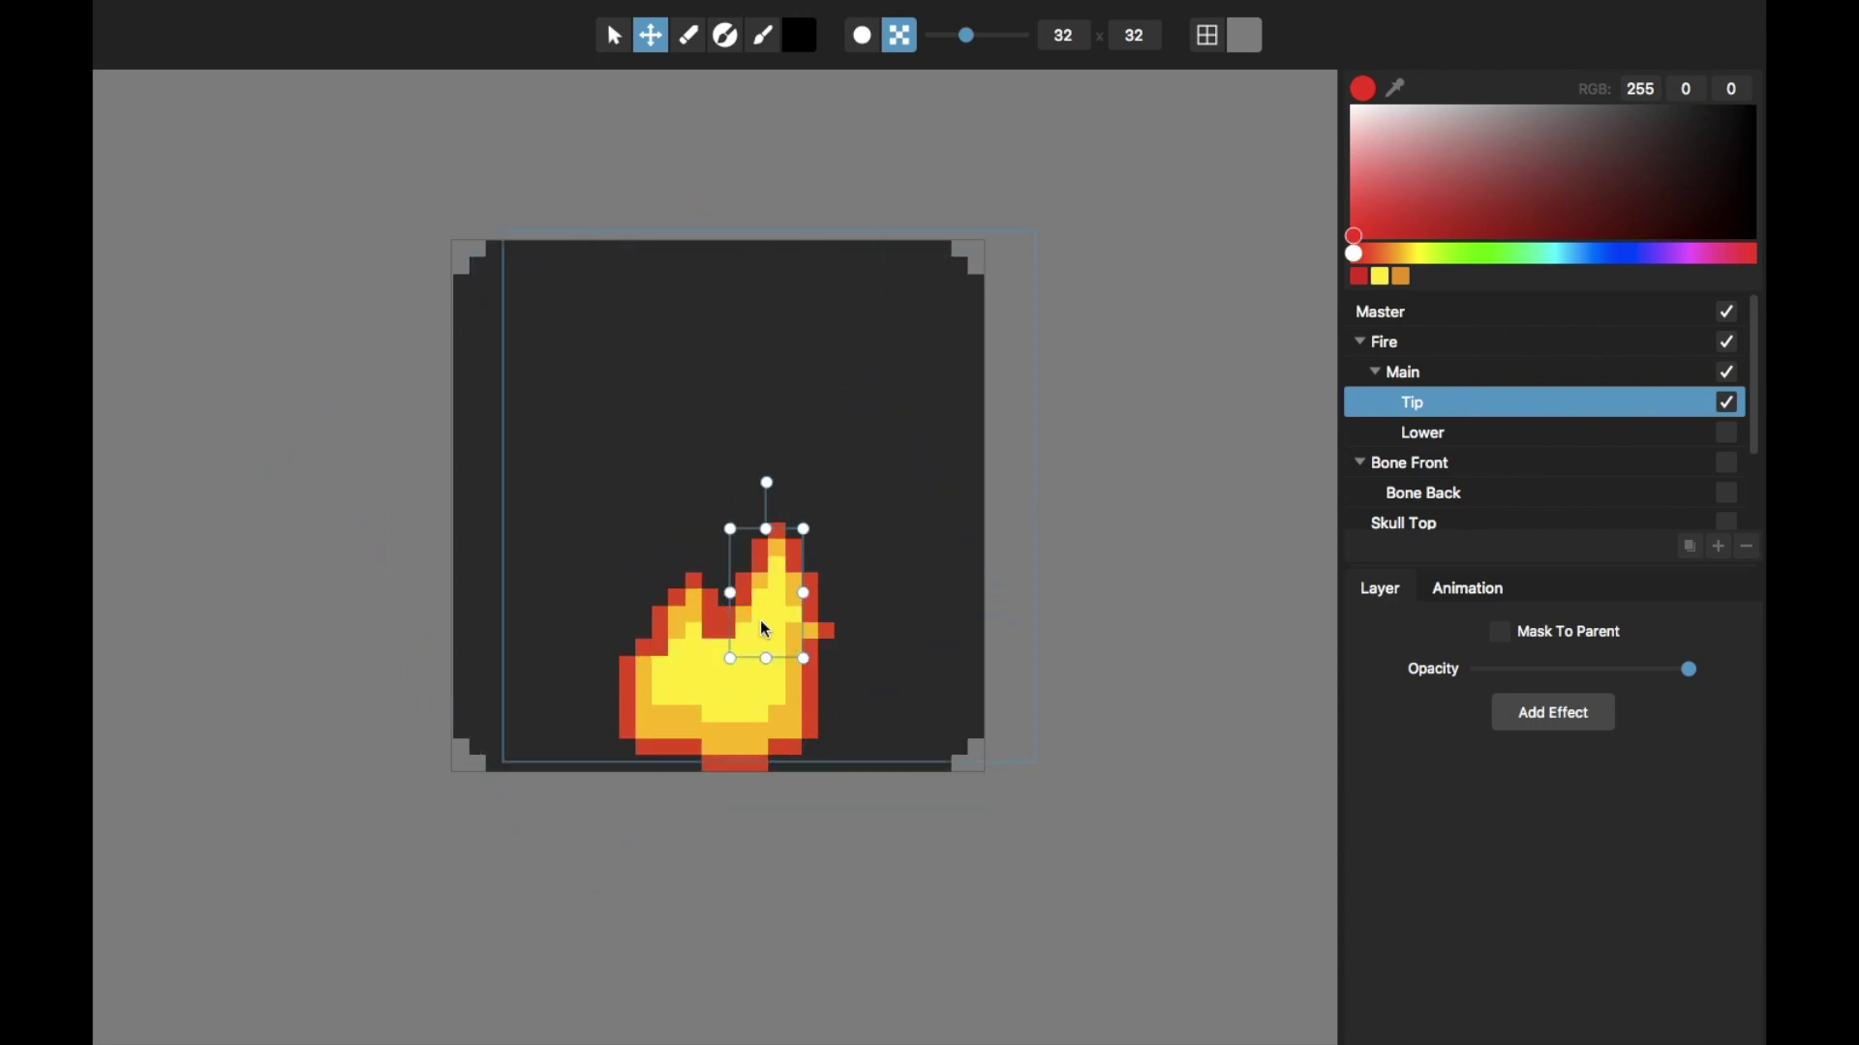
left_click(1498, 371)
left_click(1498, 401)
left_click(1728, 434)
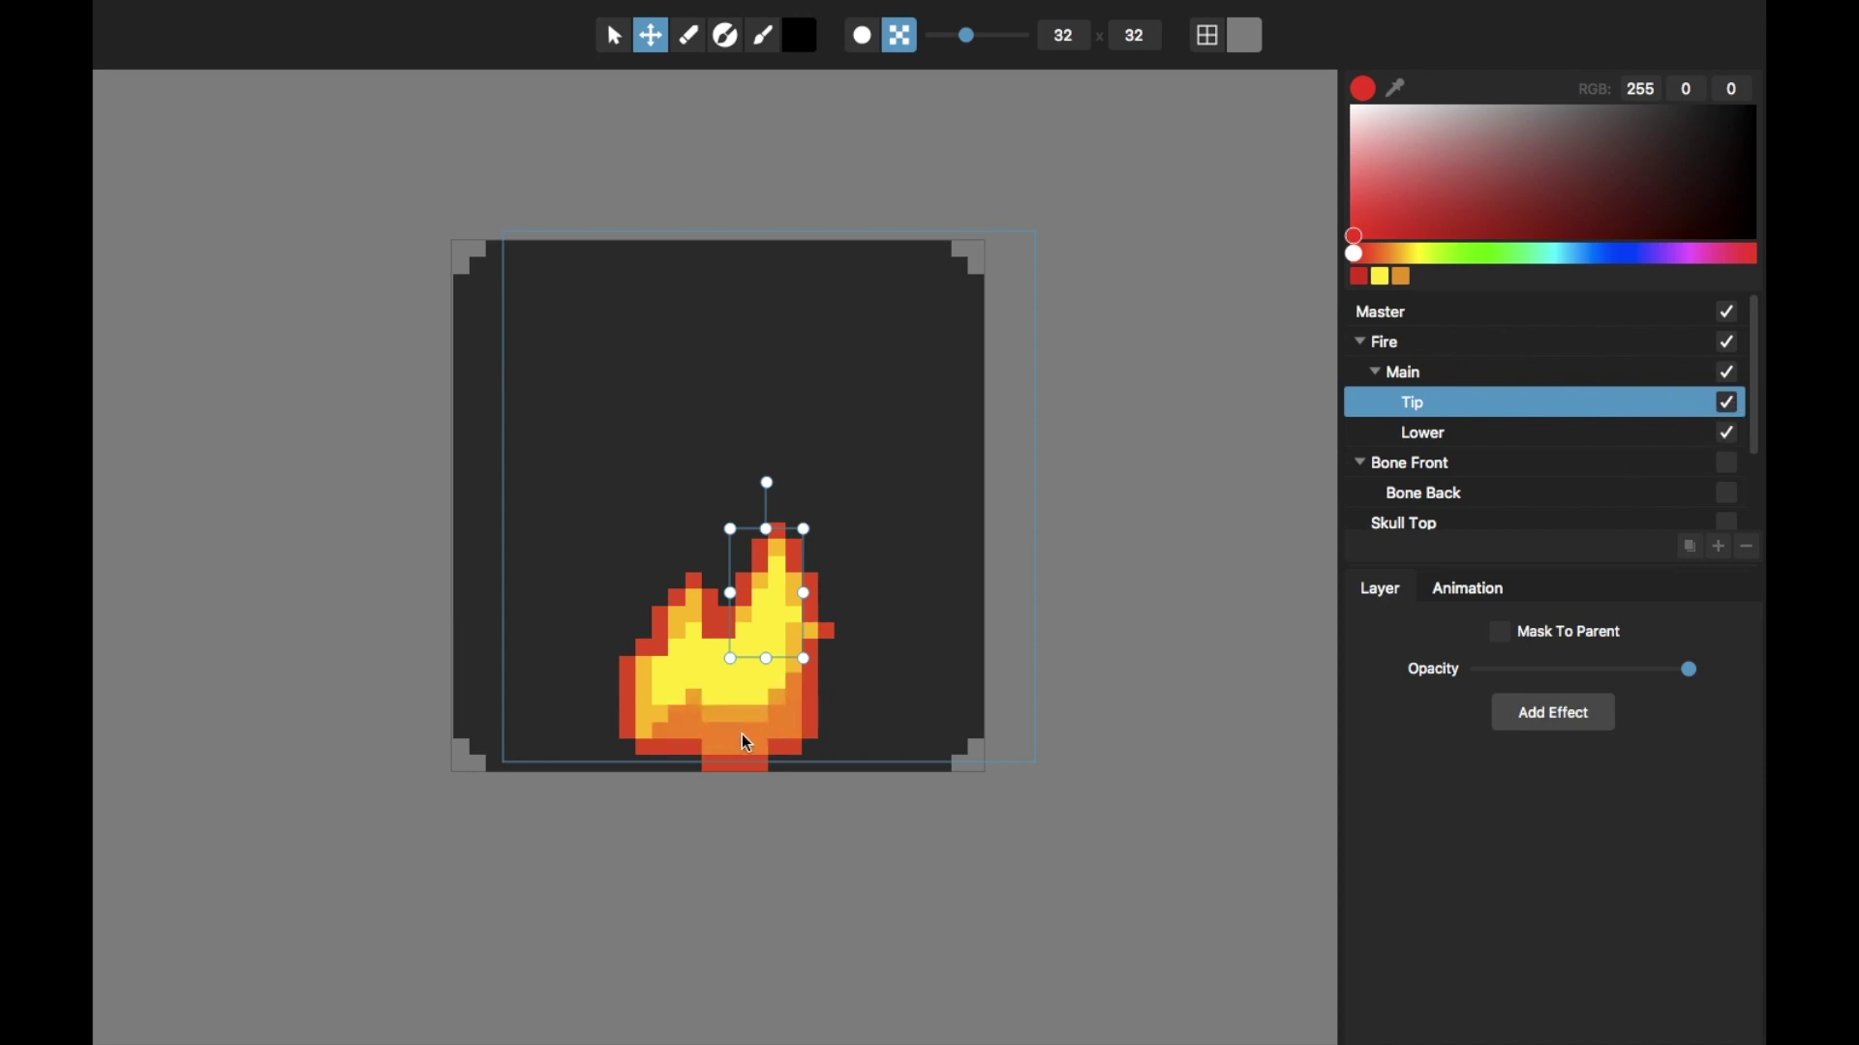
Step: In smooth preview, untick Mask To Parent on Lower and nudge it to a new position
left_click(1459, 433)
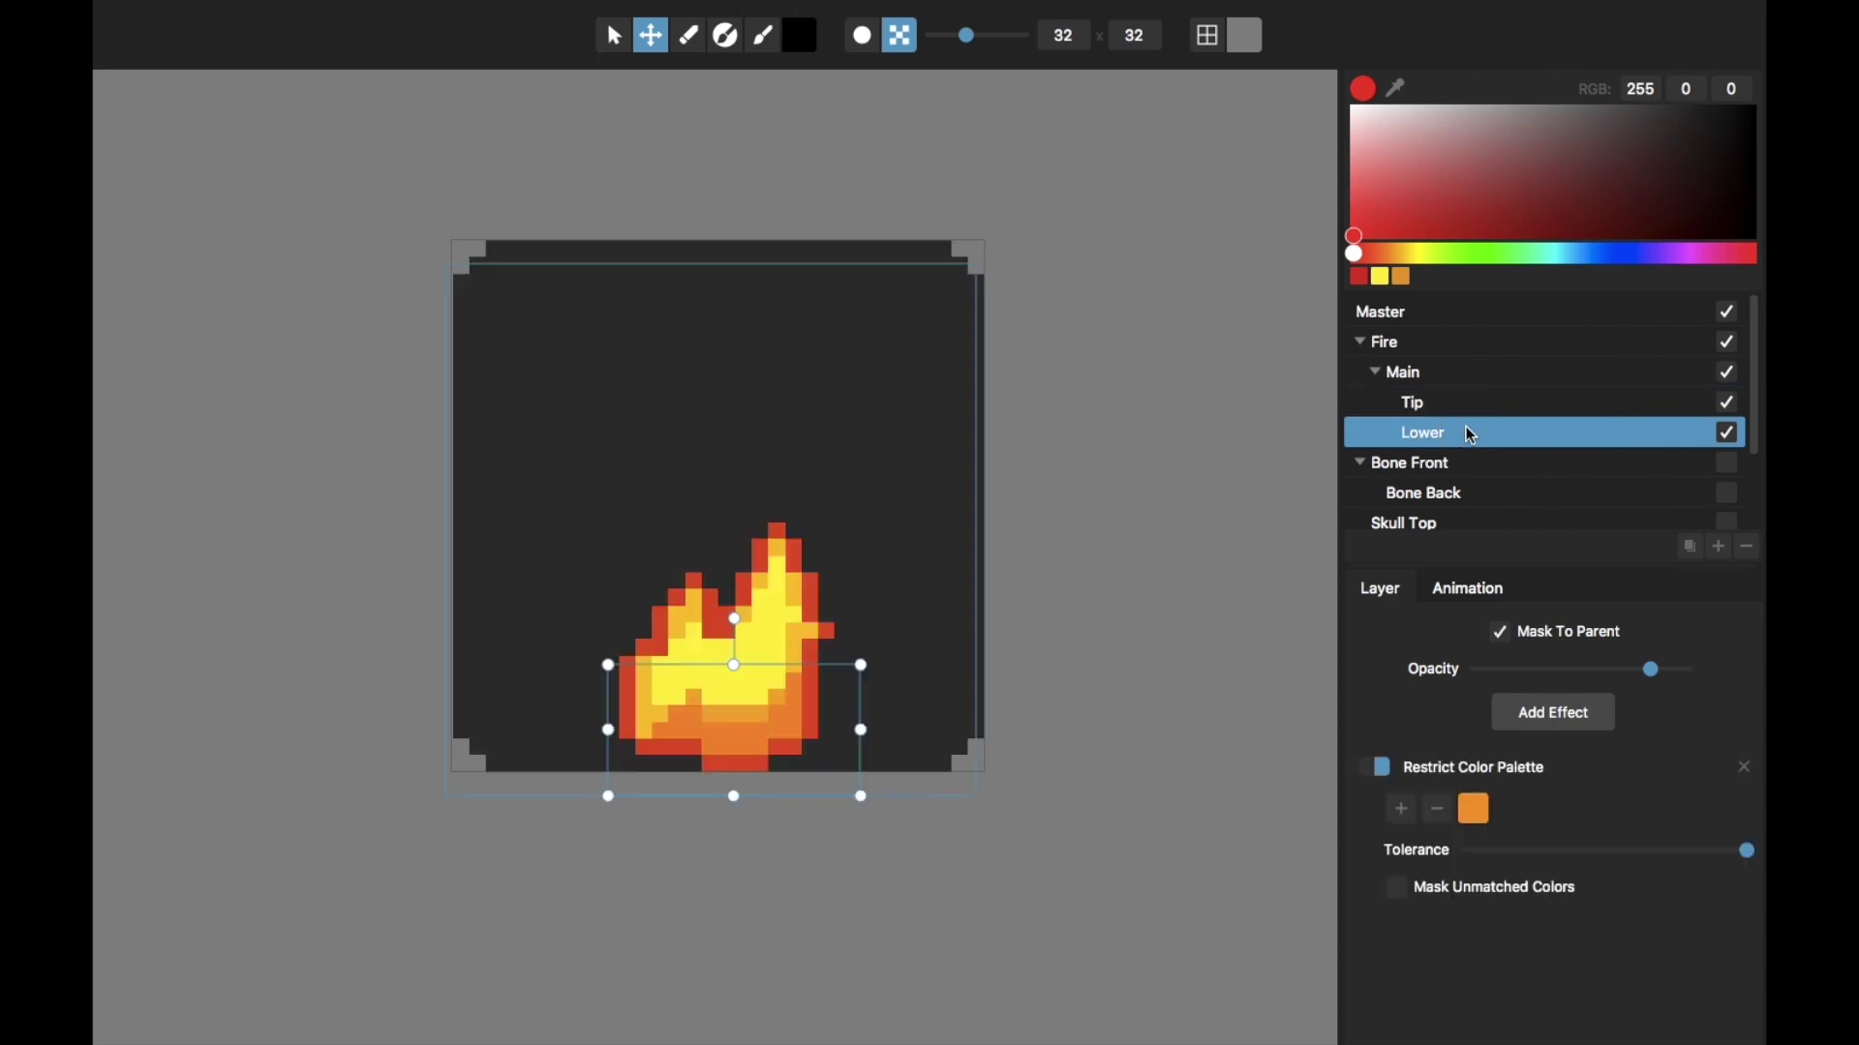
key("s")
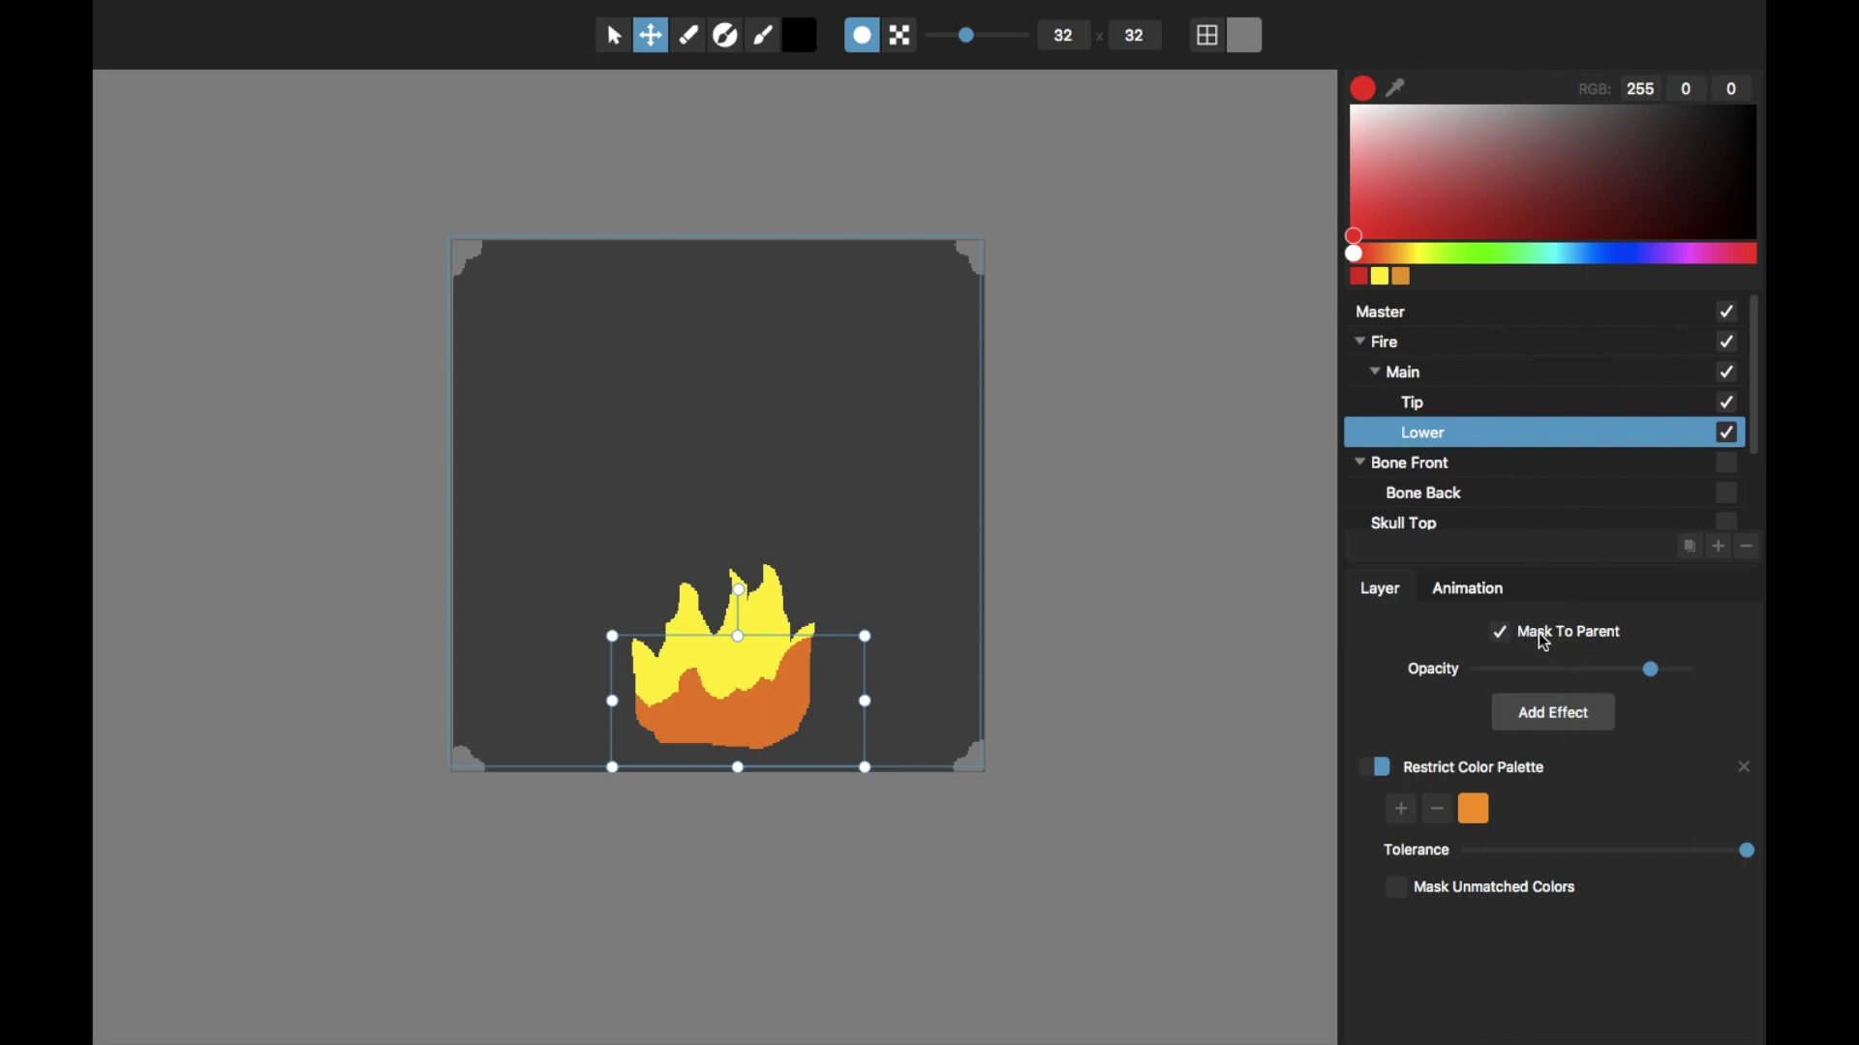
left_click(1502, 634)
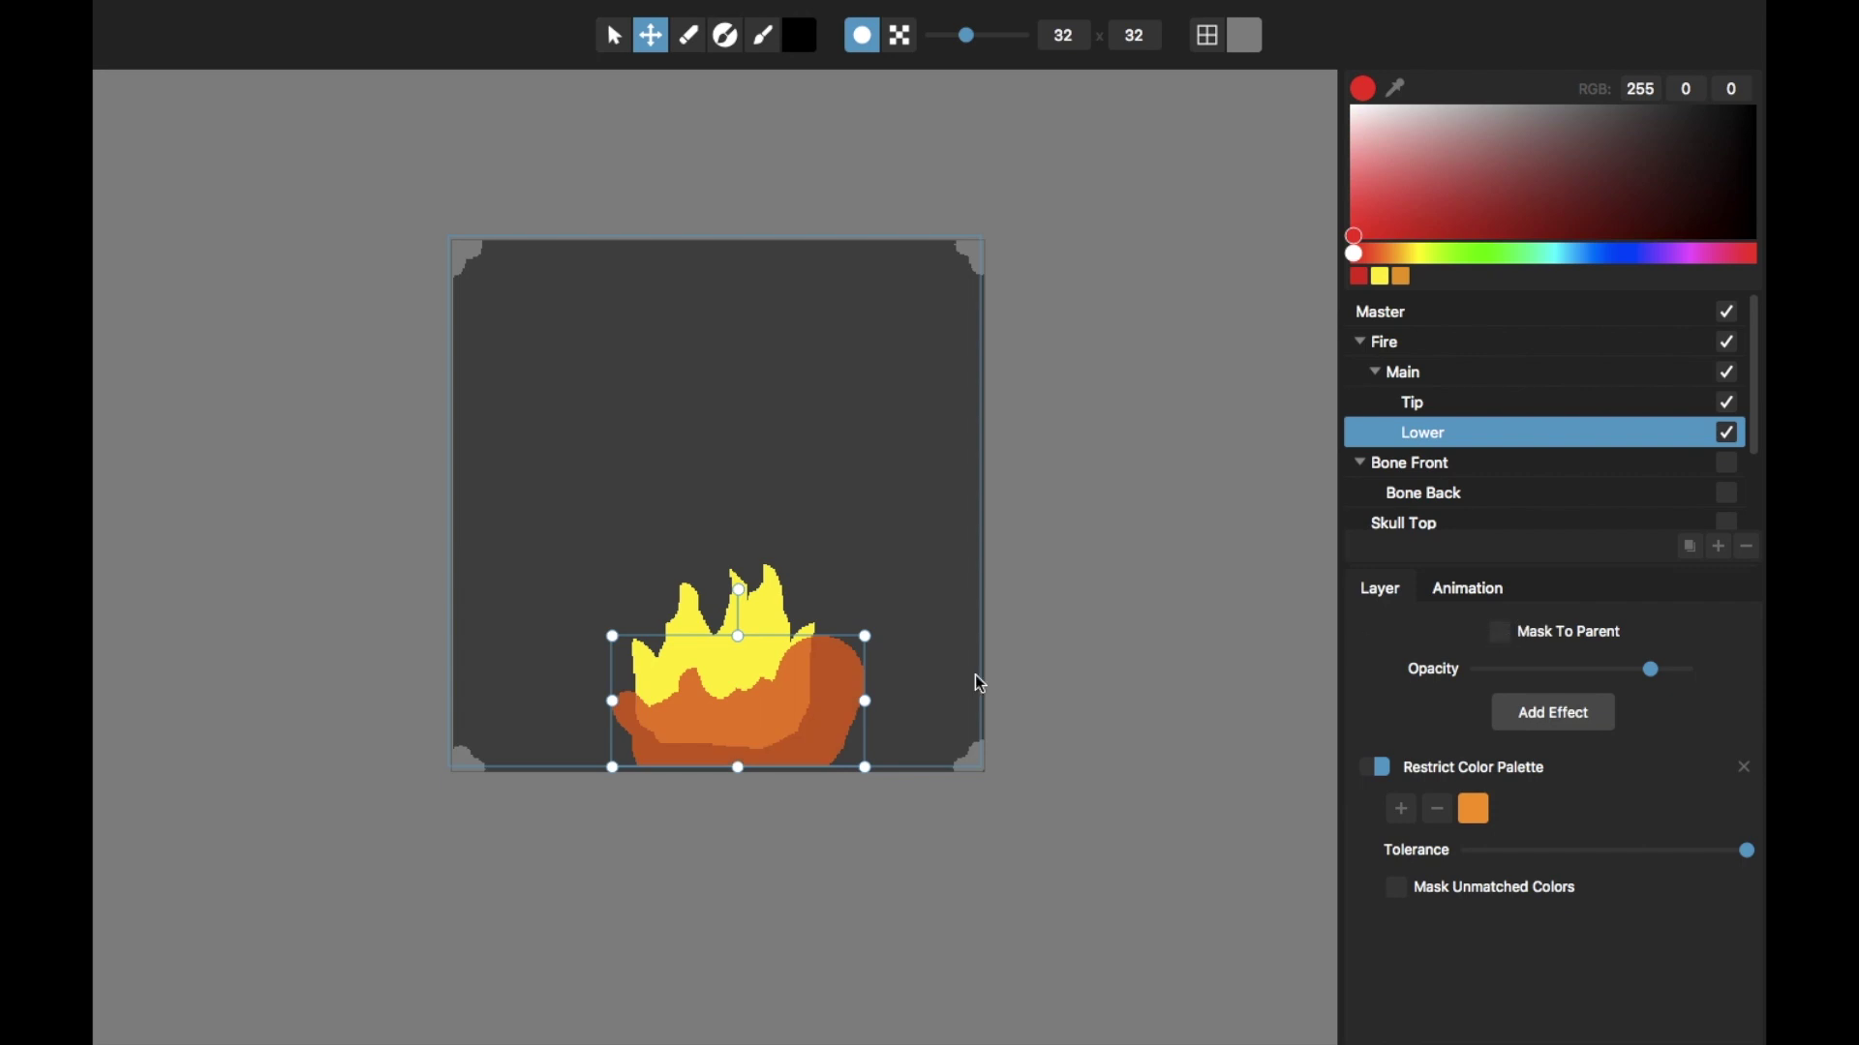
key("Right")
key("Down")
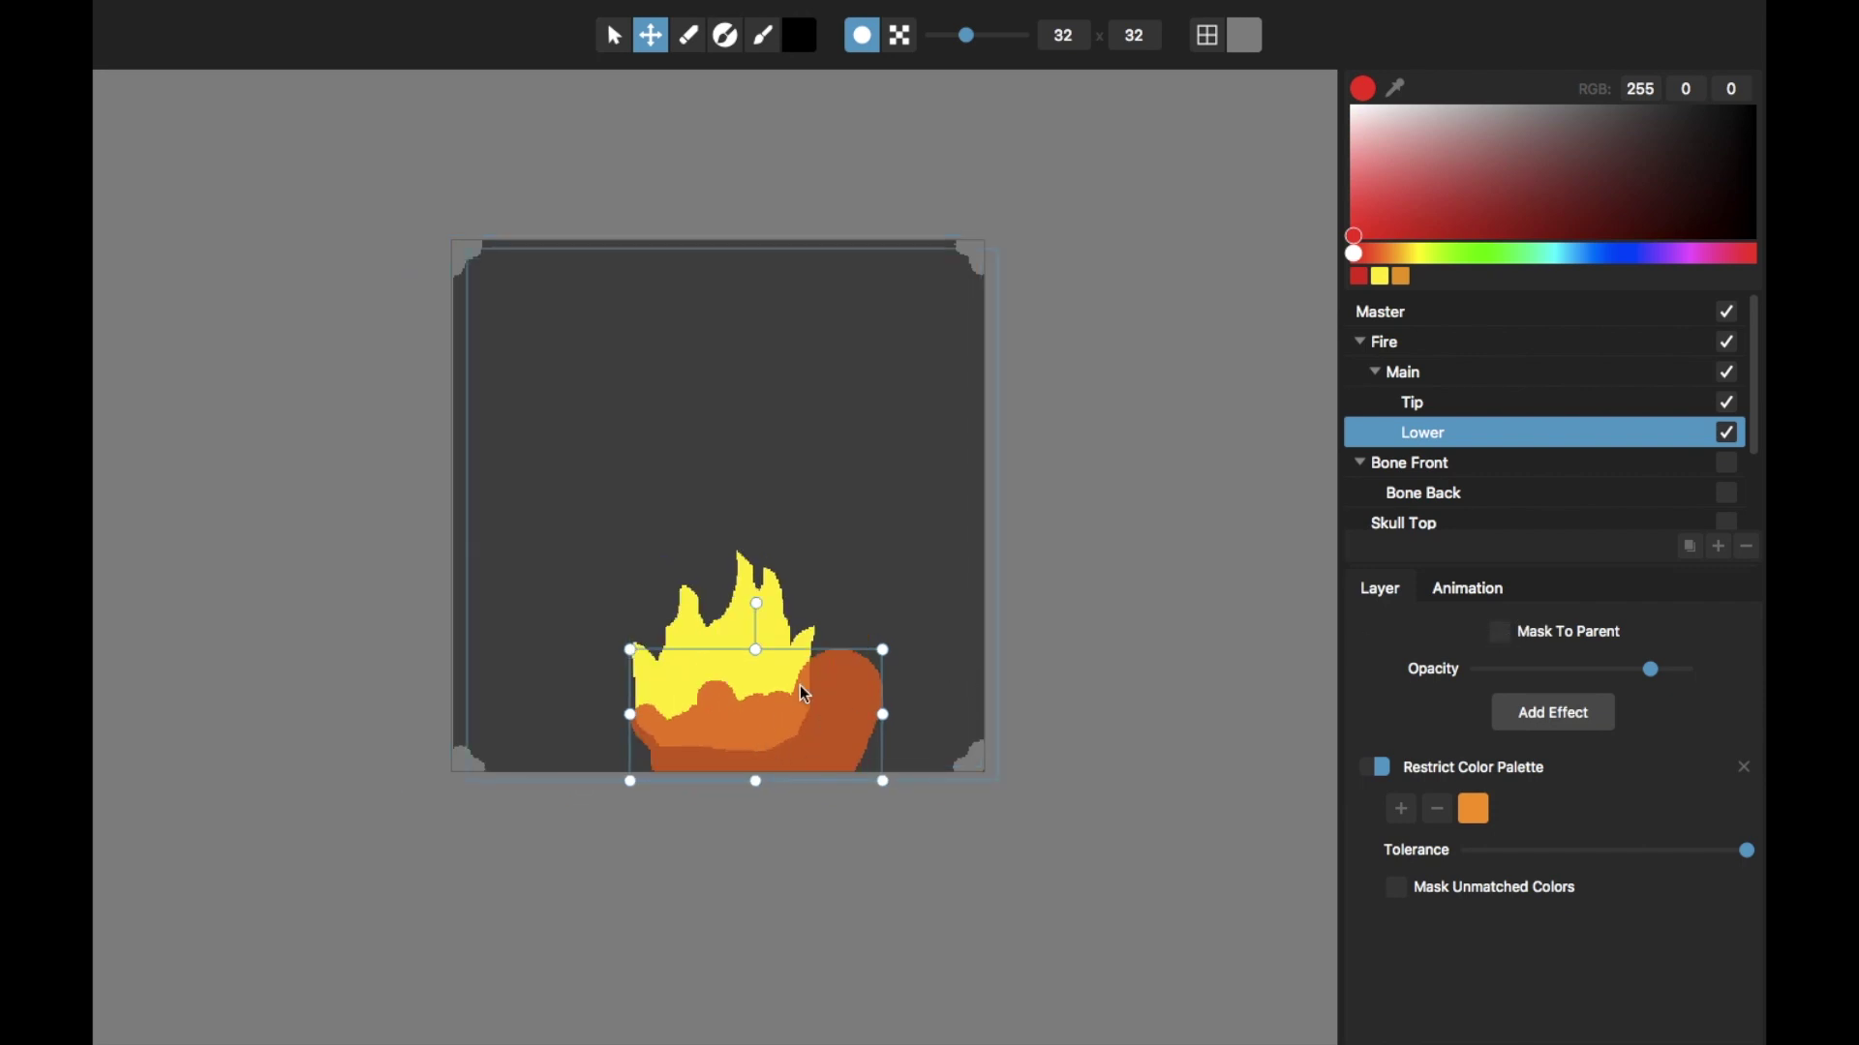
key("Left")
key("Up")
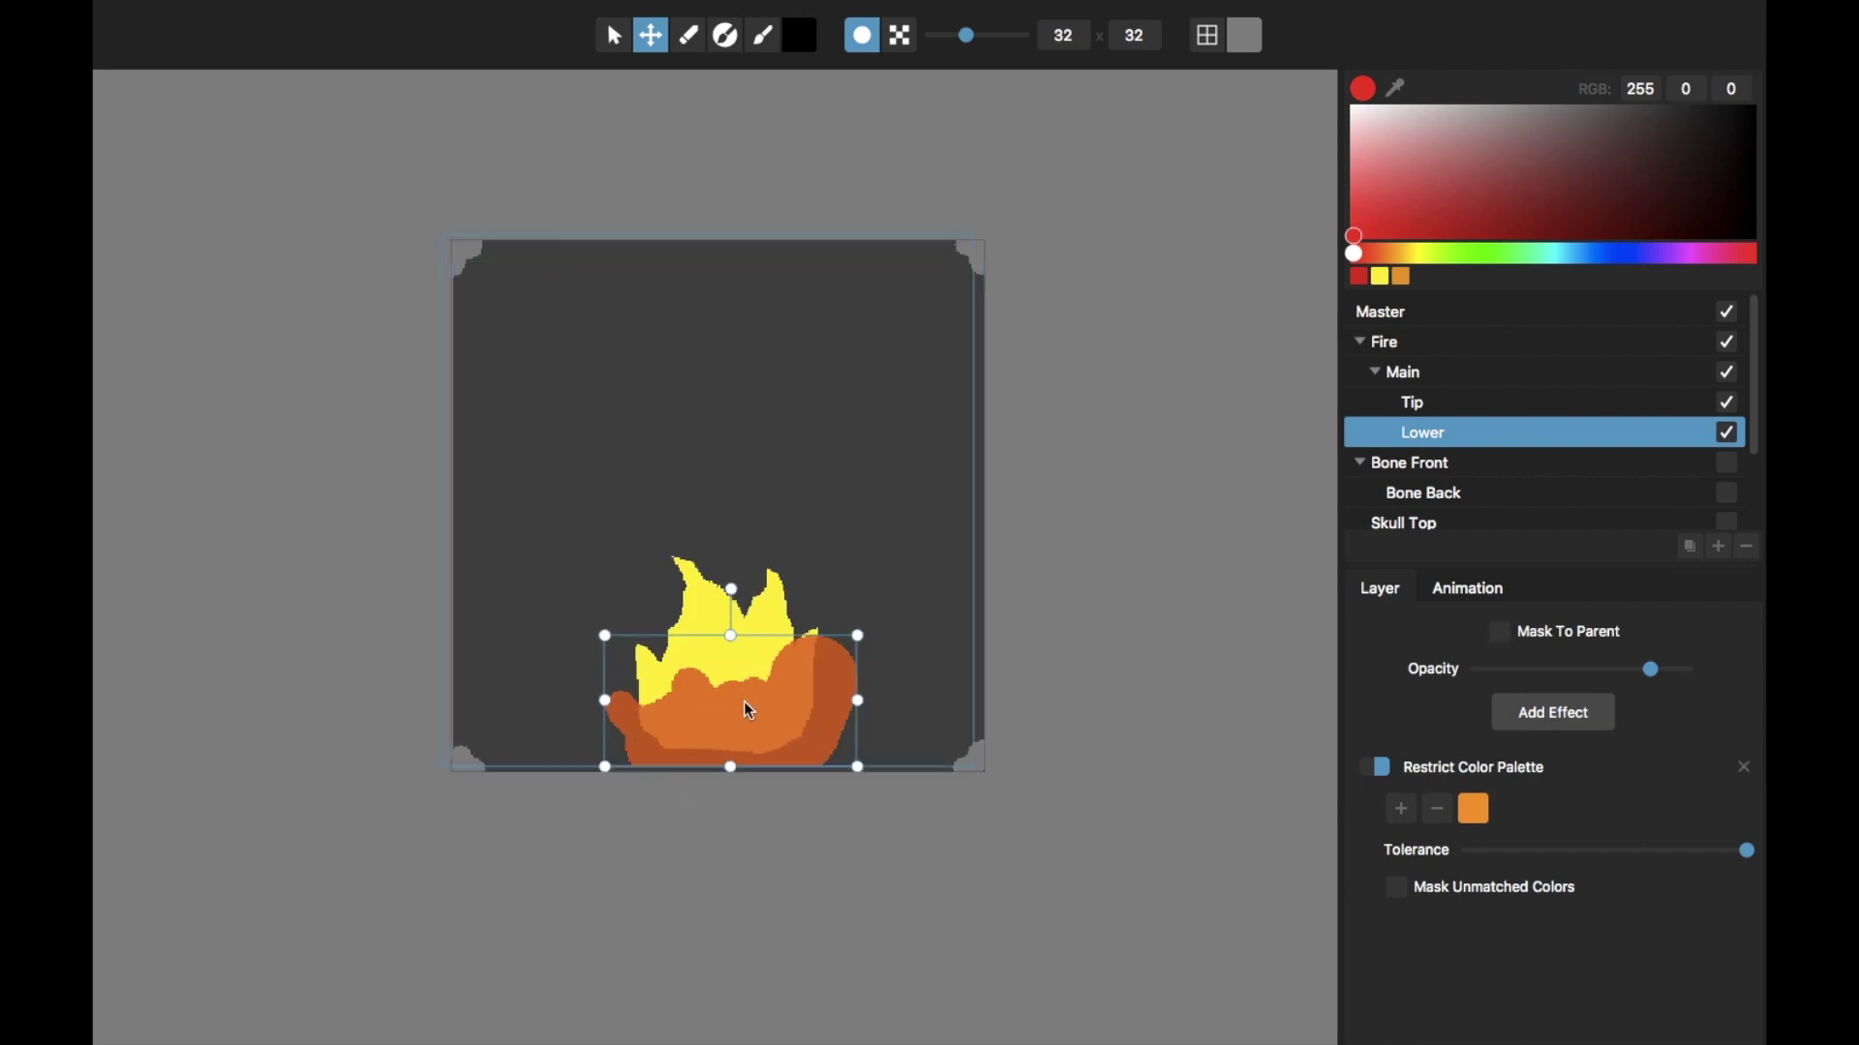
key("space")
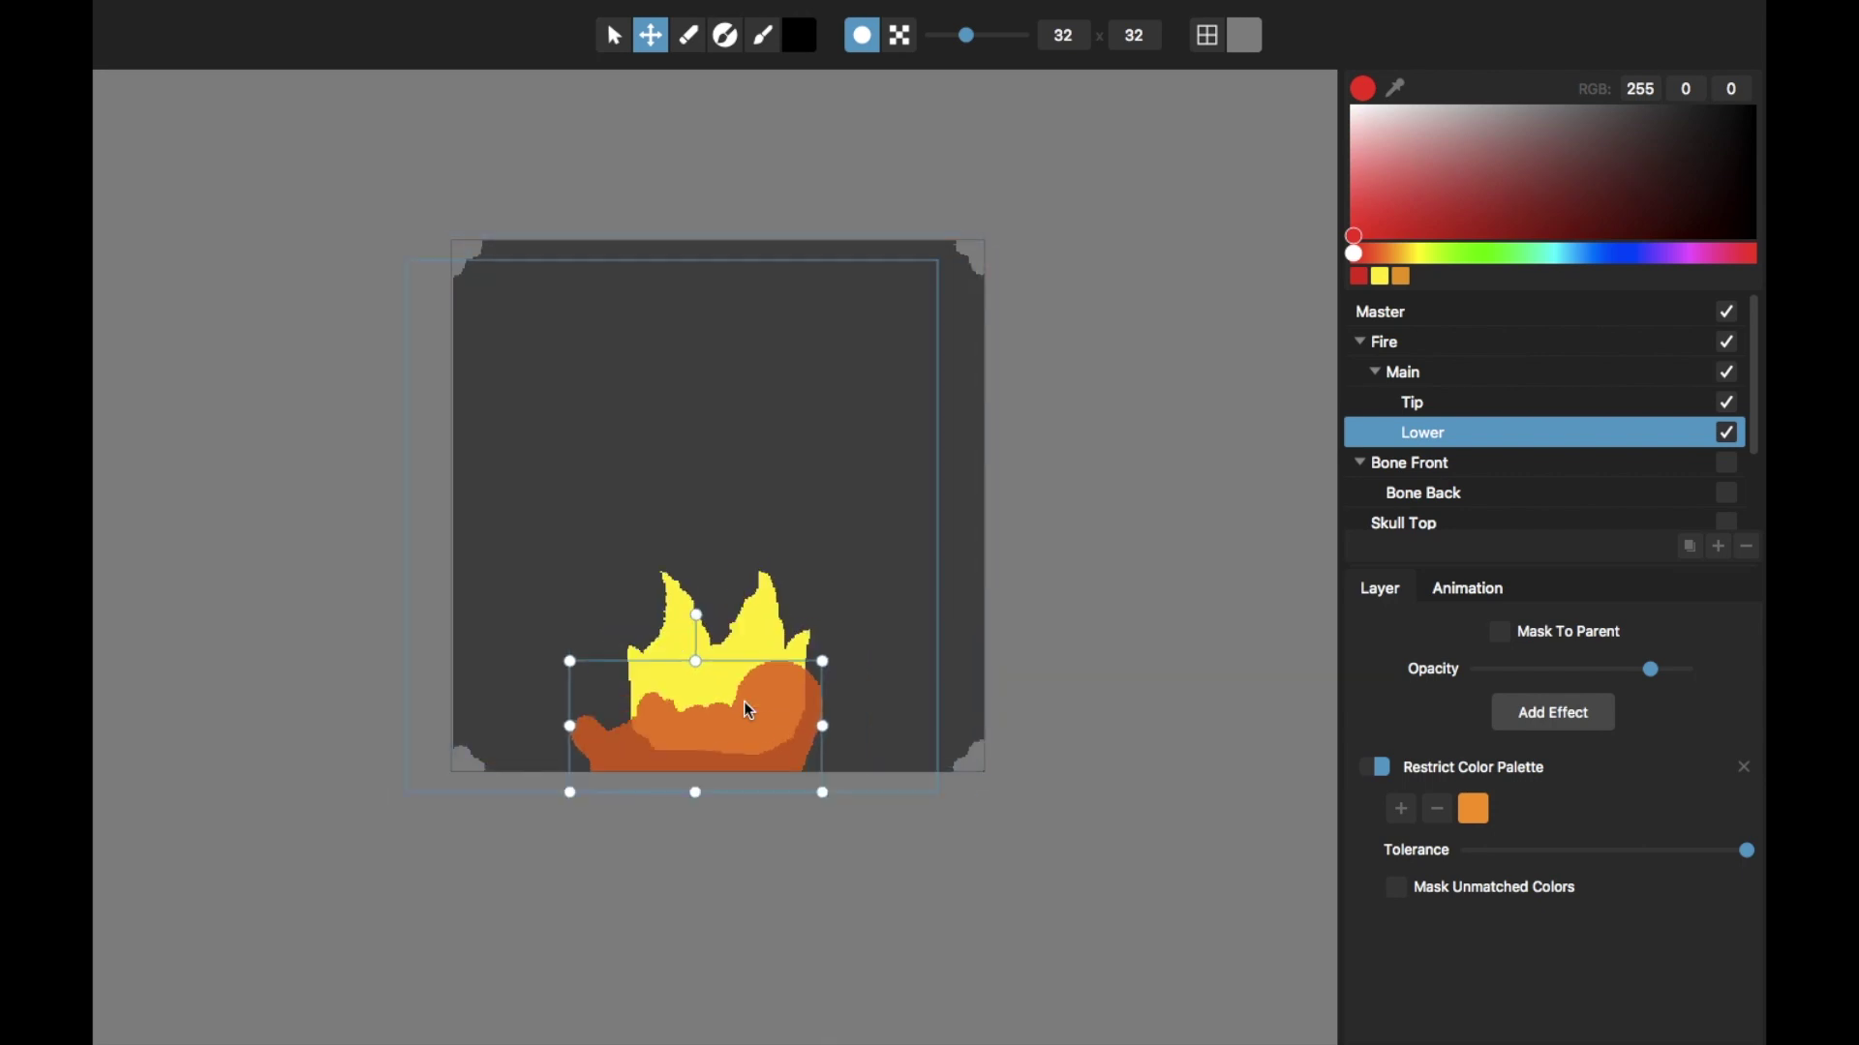
Step: Re-tick Mask To Parent on Lower and return to pixel rendering
left_click(1501, 629)
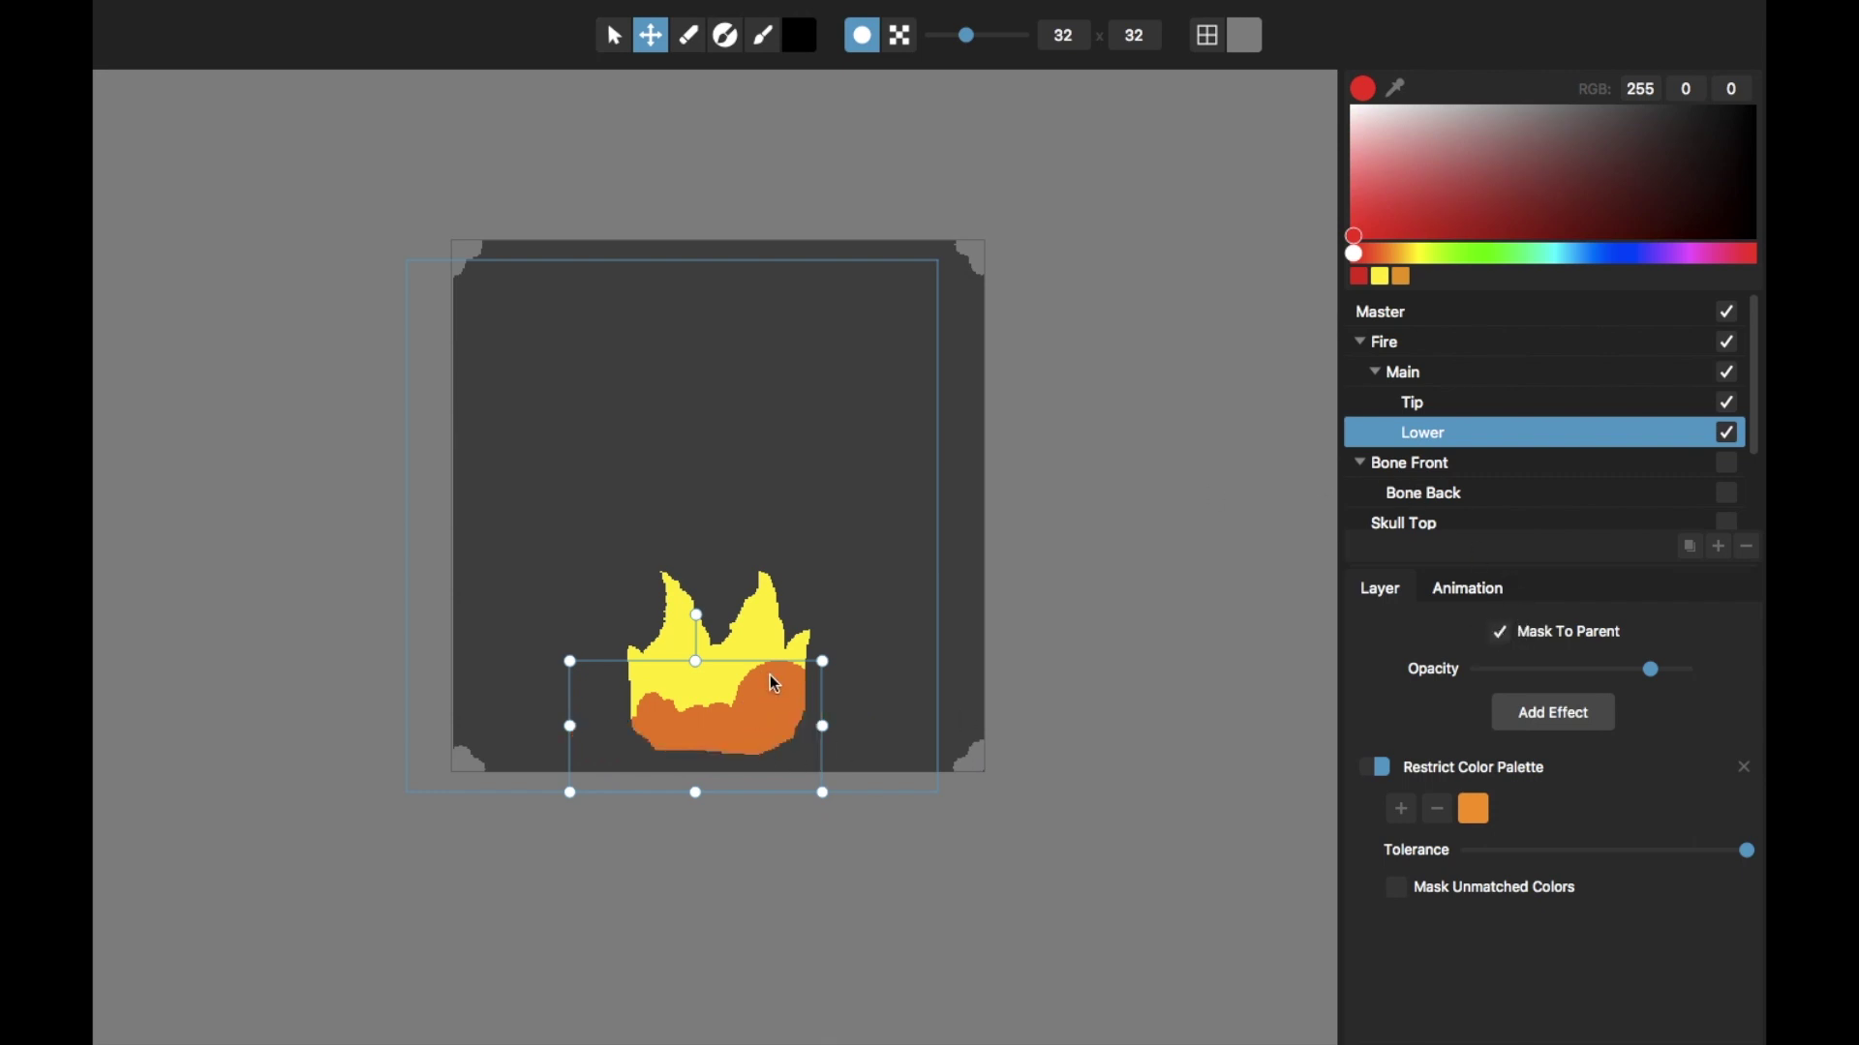
left_click(1427, 378)
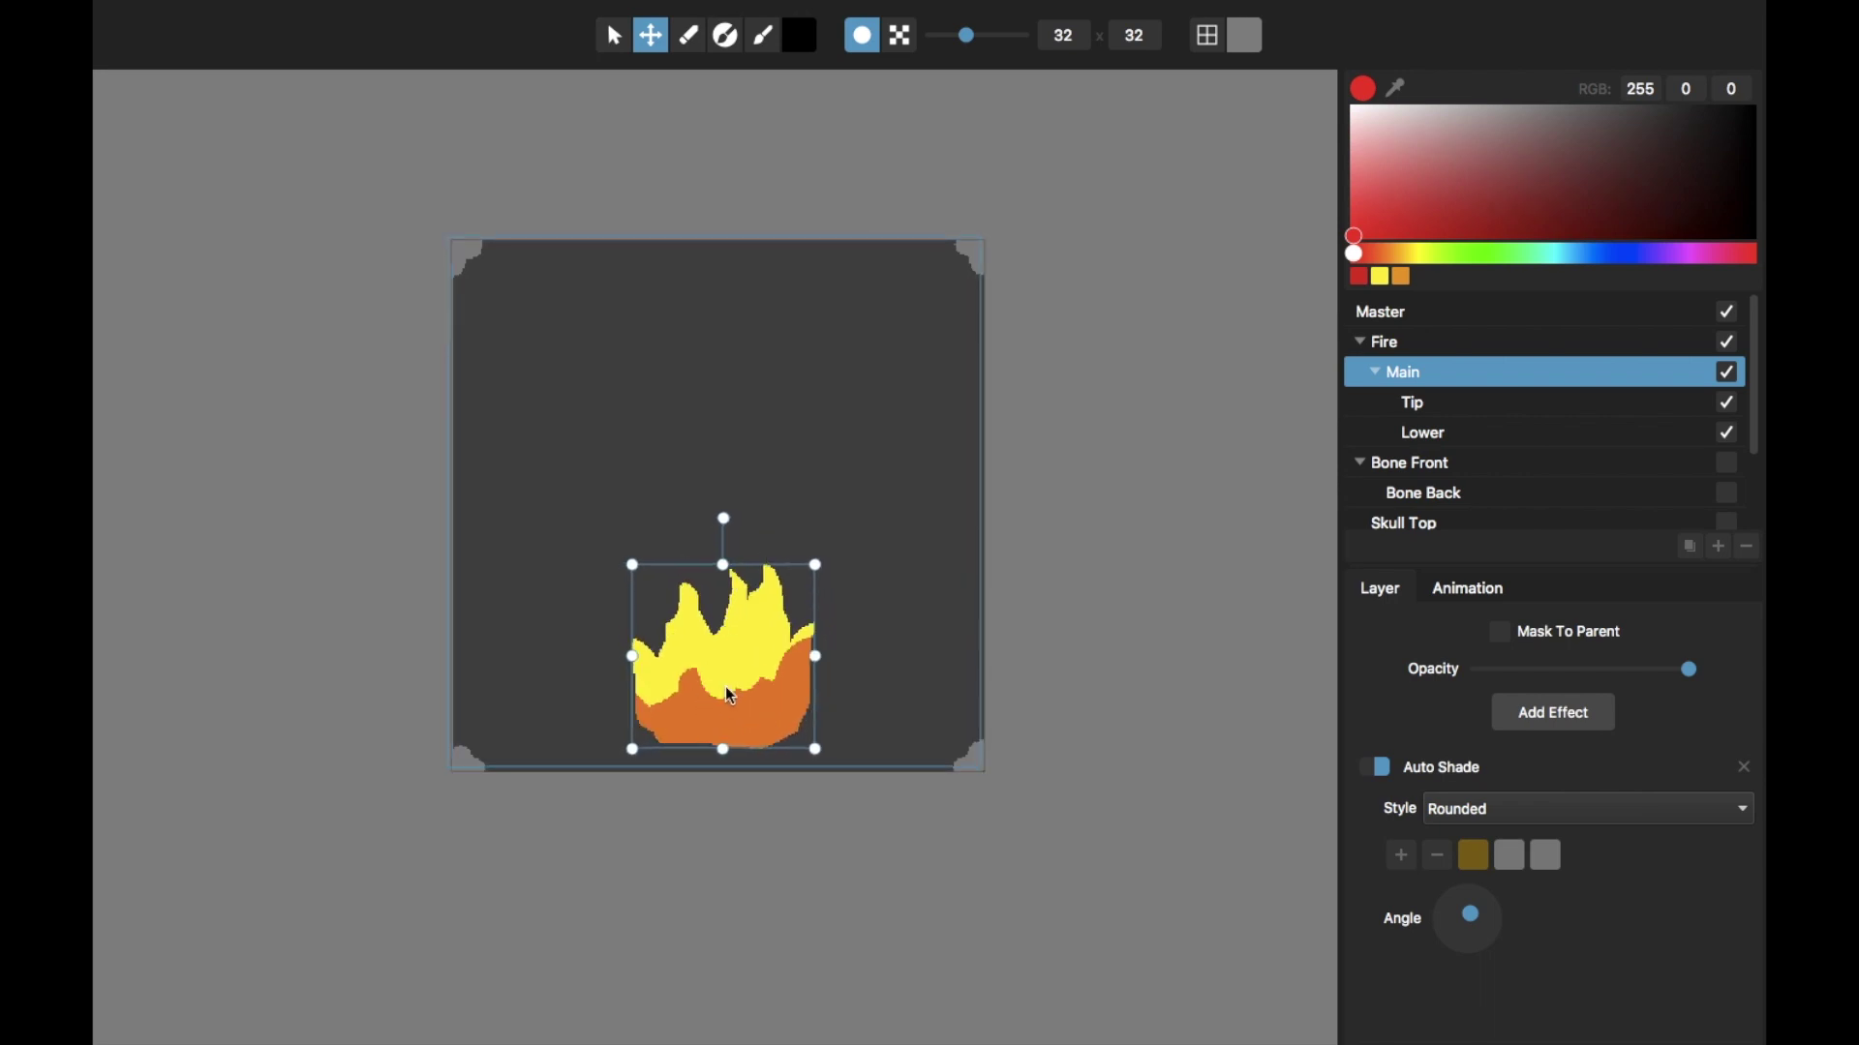
left_click(1432, 432)
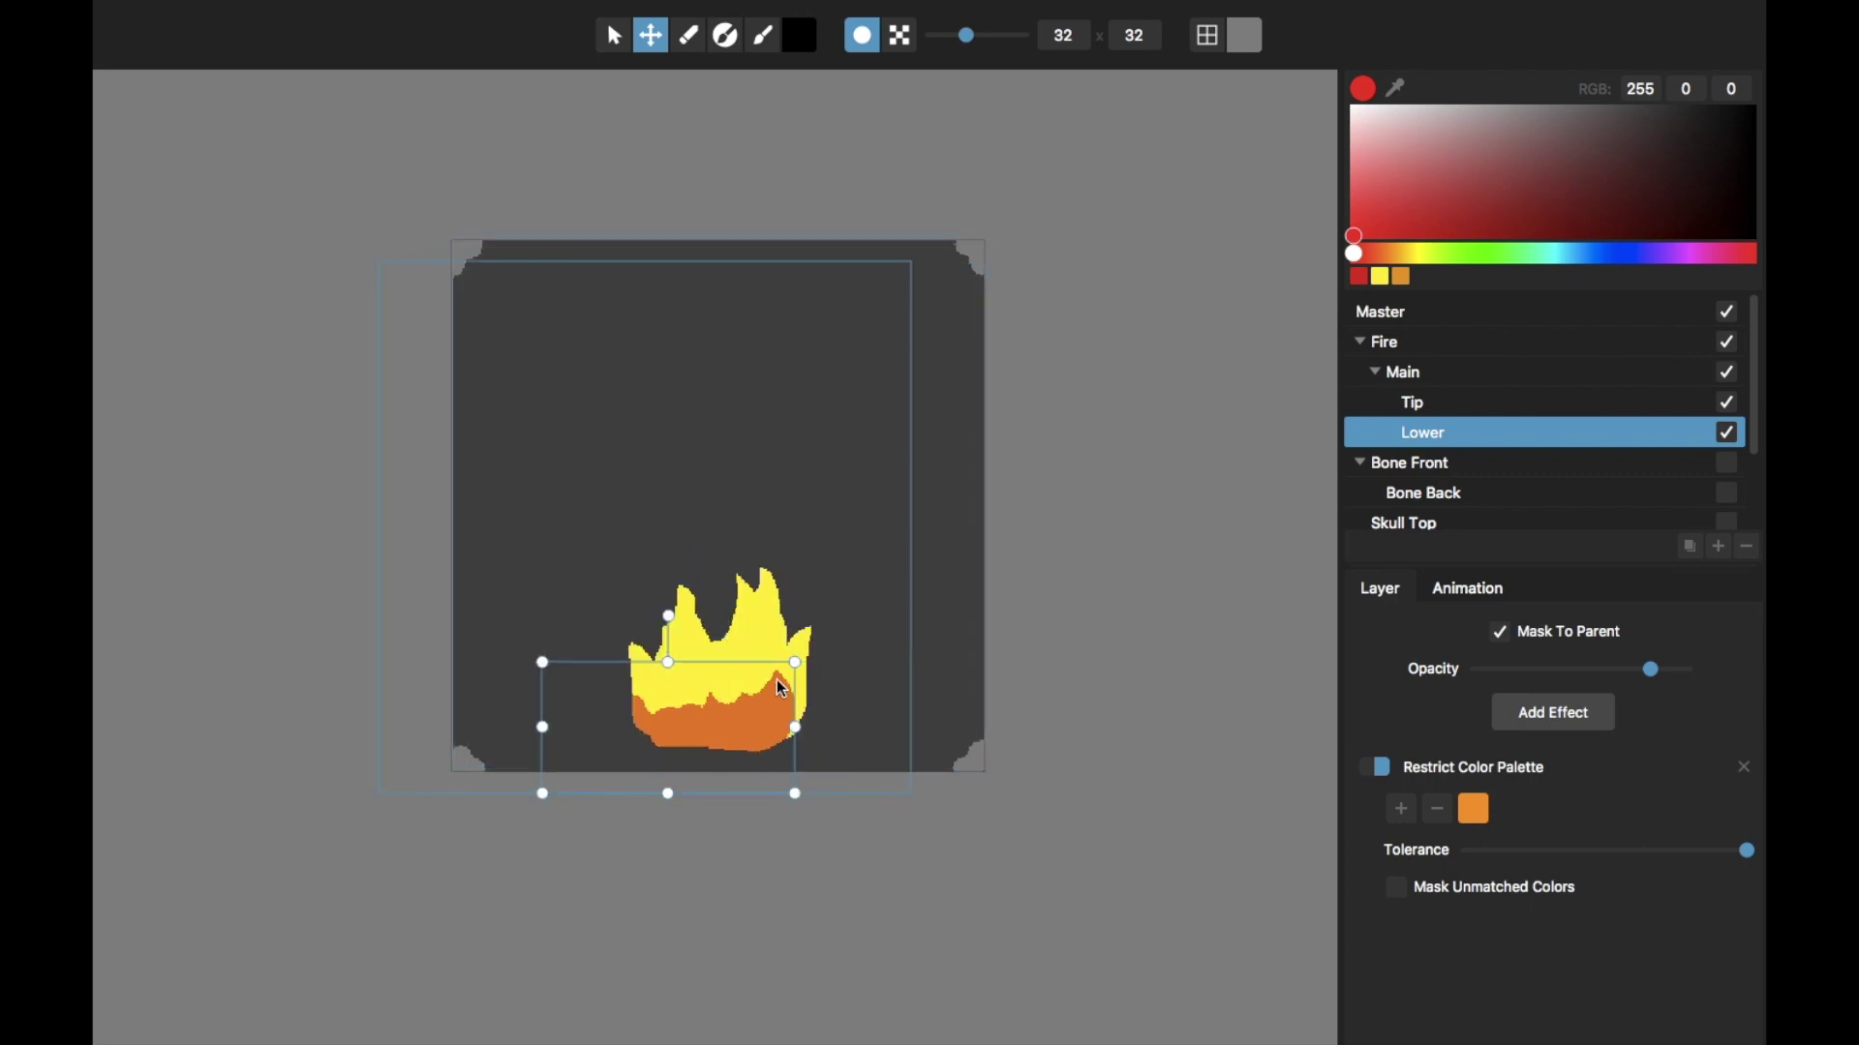
key("p")
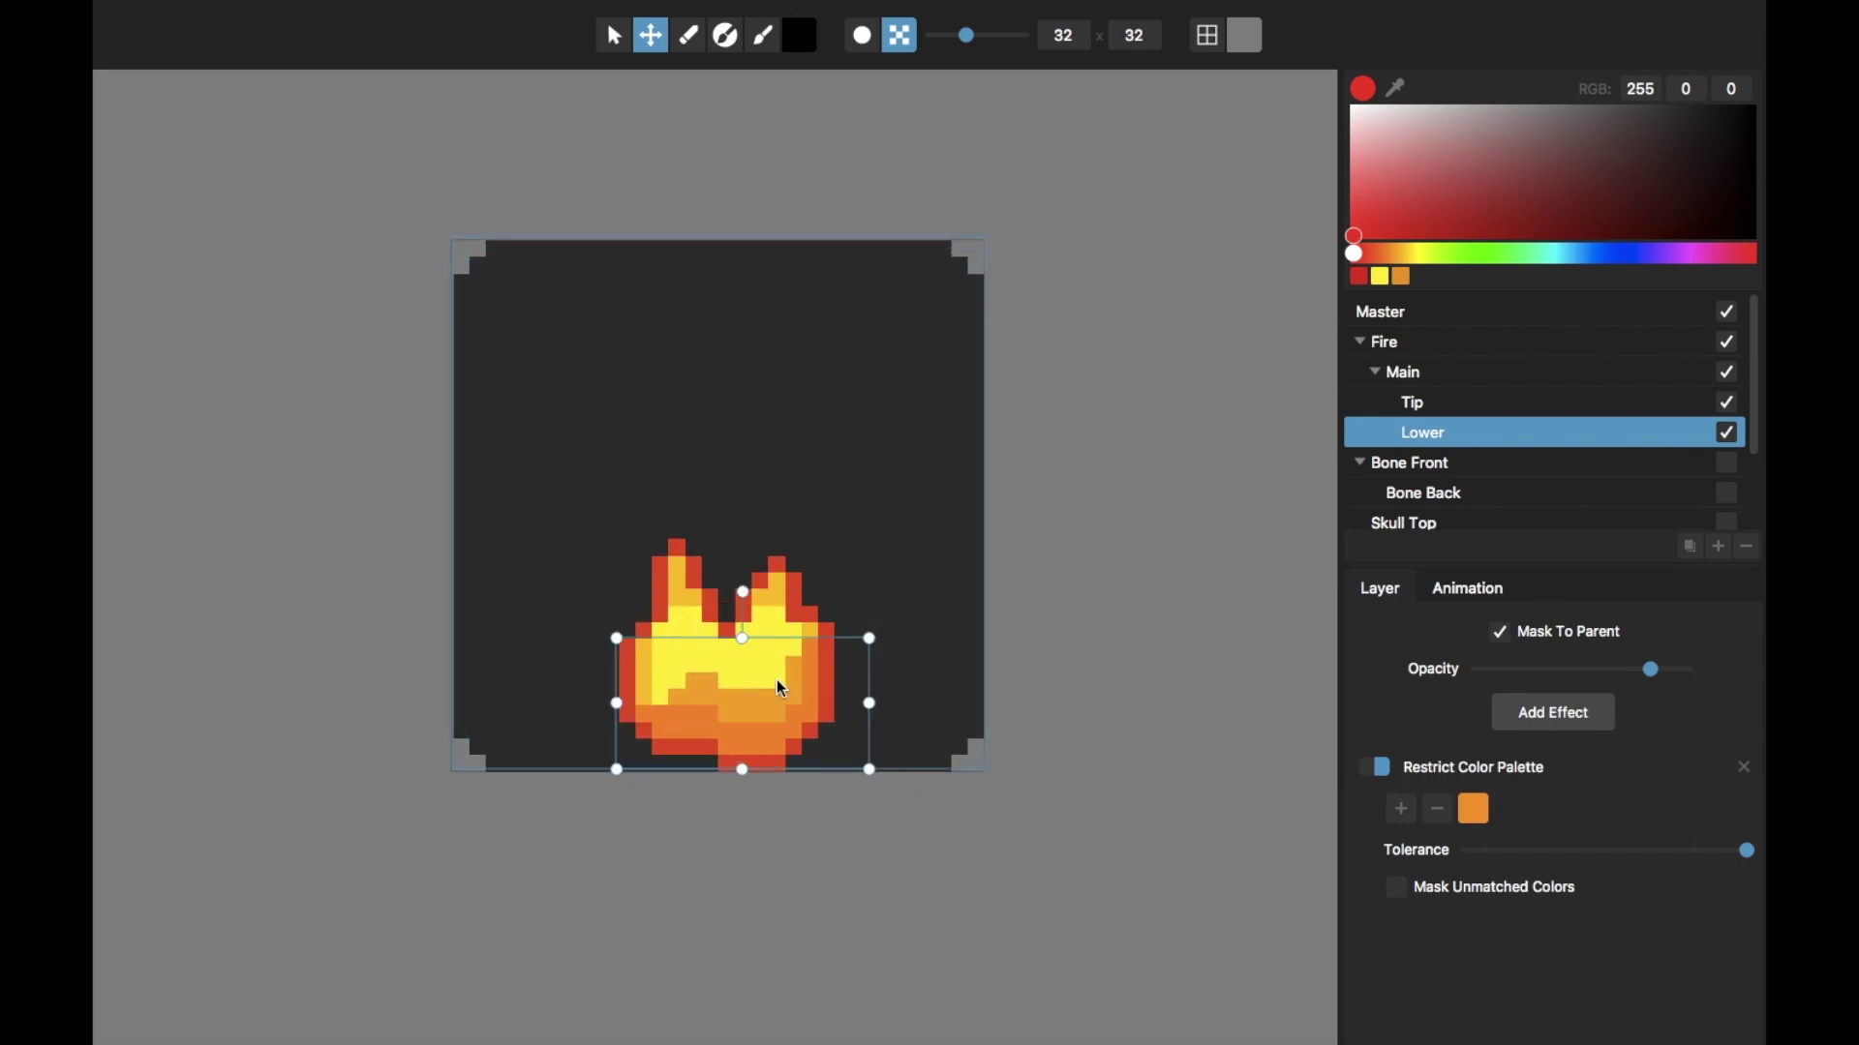
left_click(614, 36)
scroll(712, 158, "down", 3)
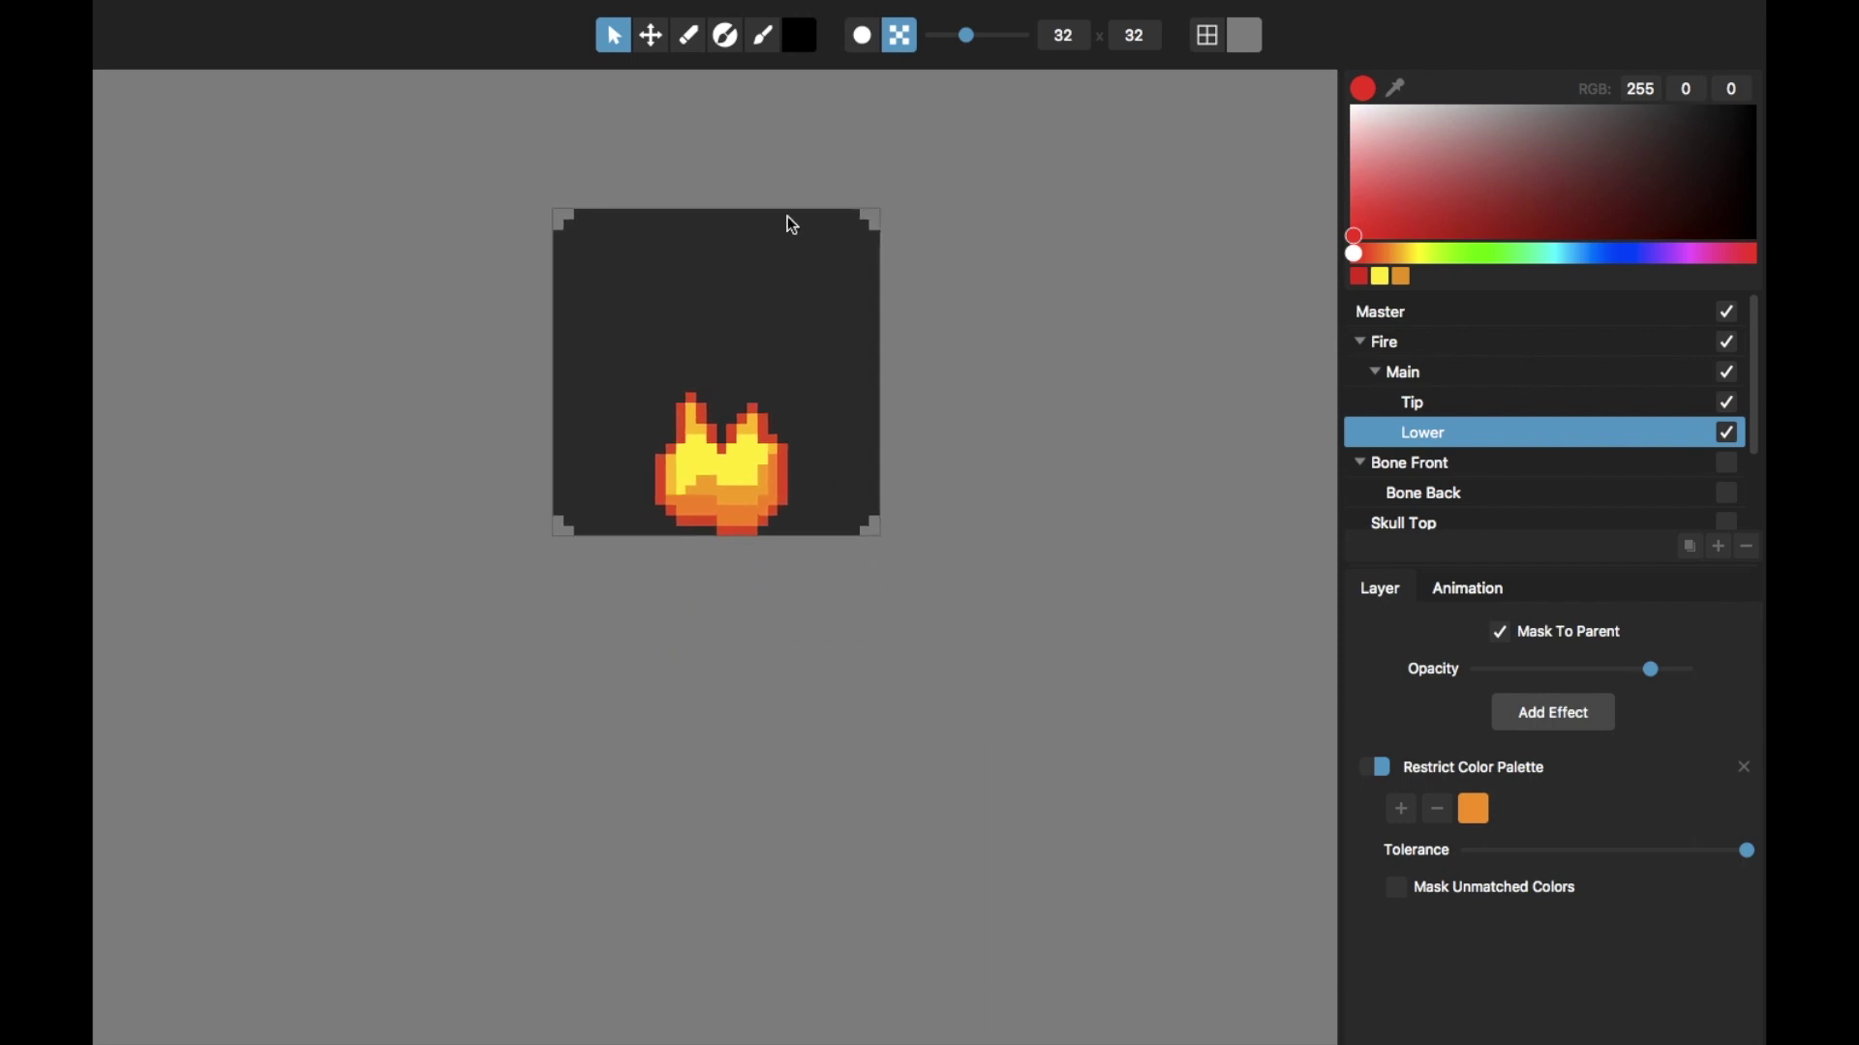
left_click_drag(971, 448, 963, 591)
scroll(915, 579, "down", 2)
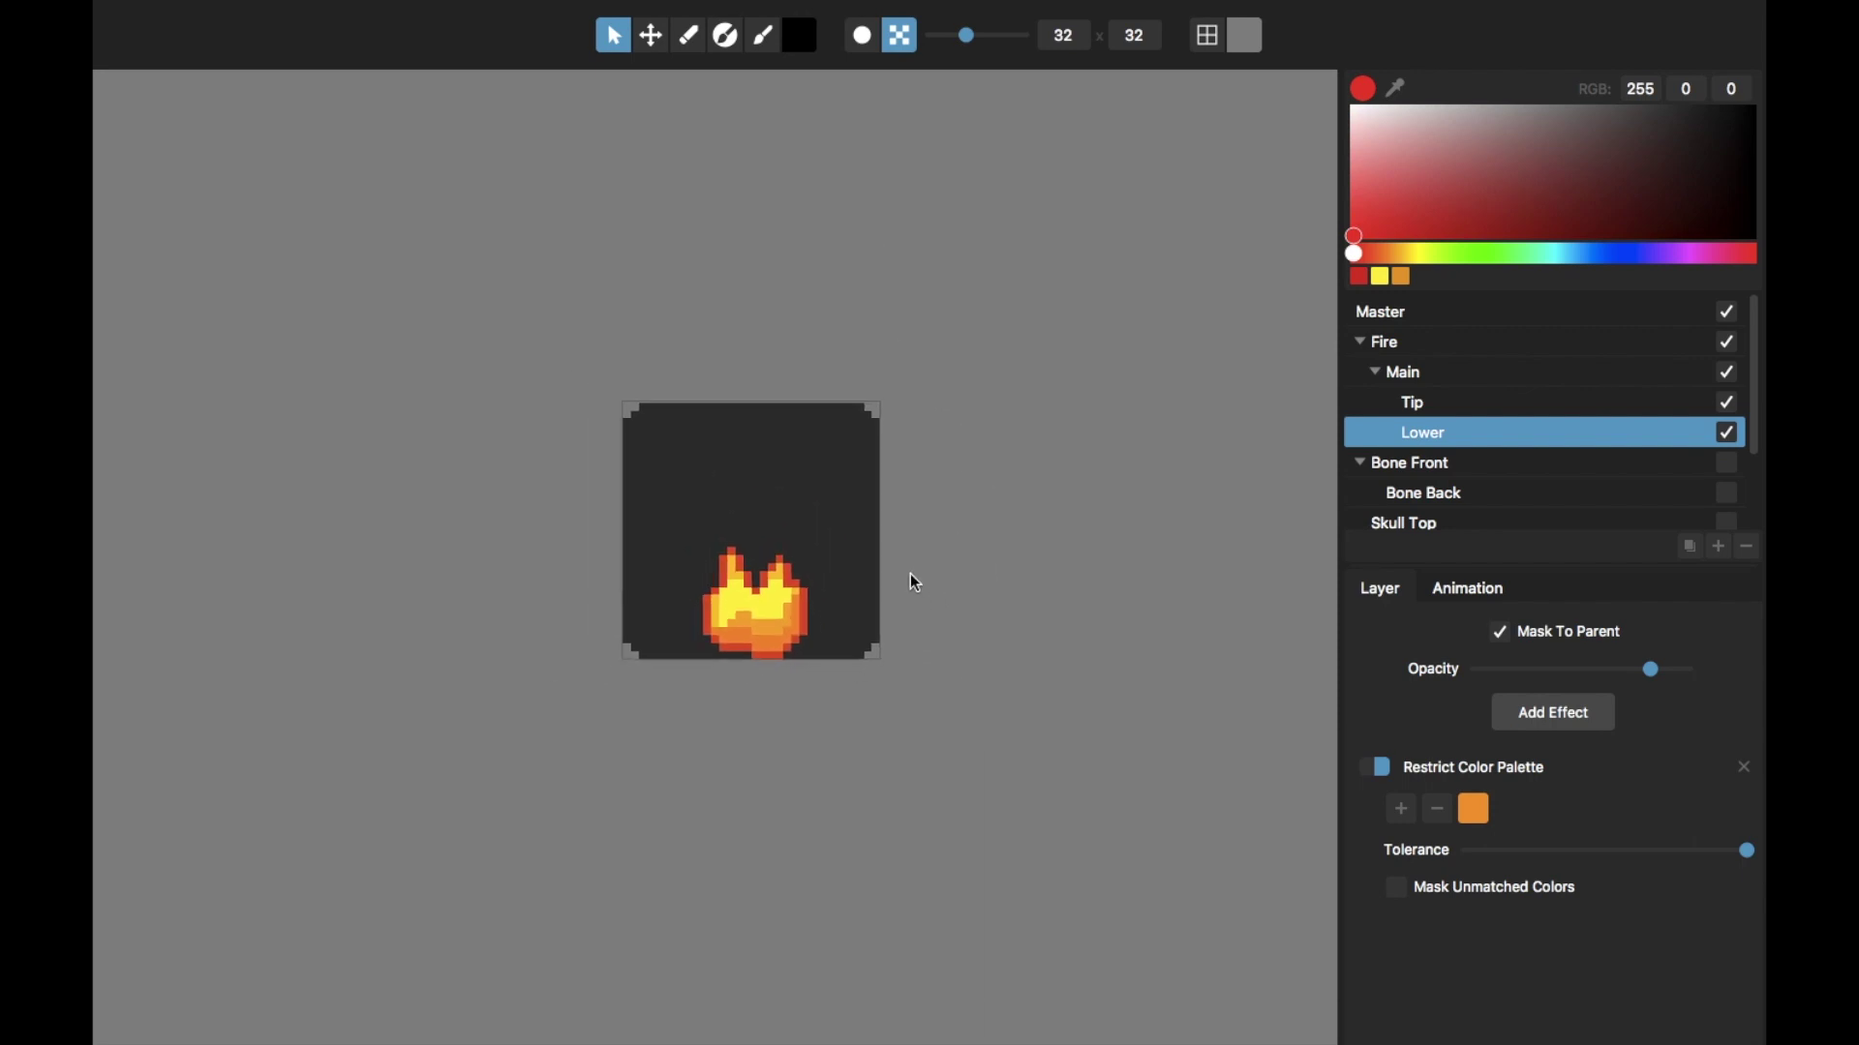
scroll(914, 579, "up", 2)
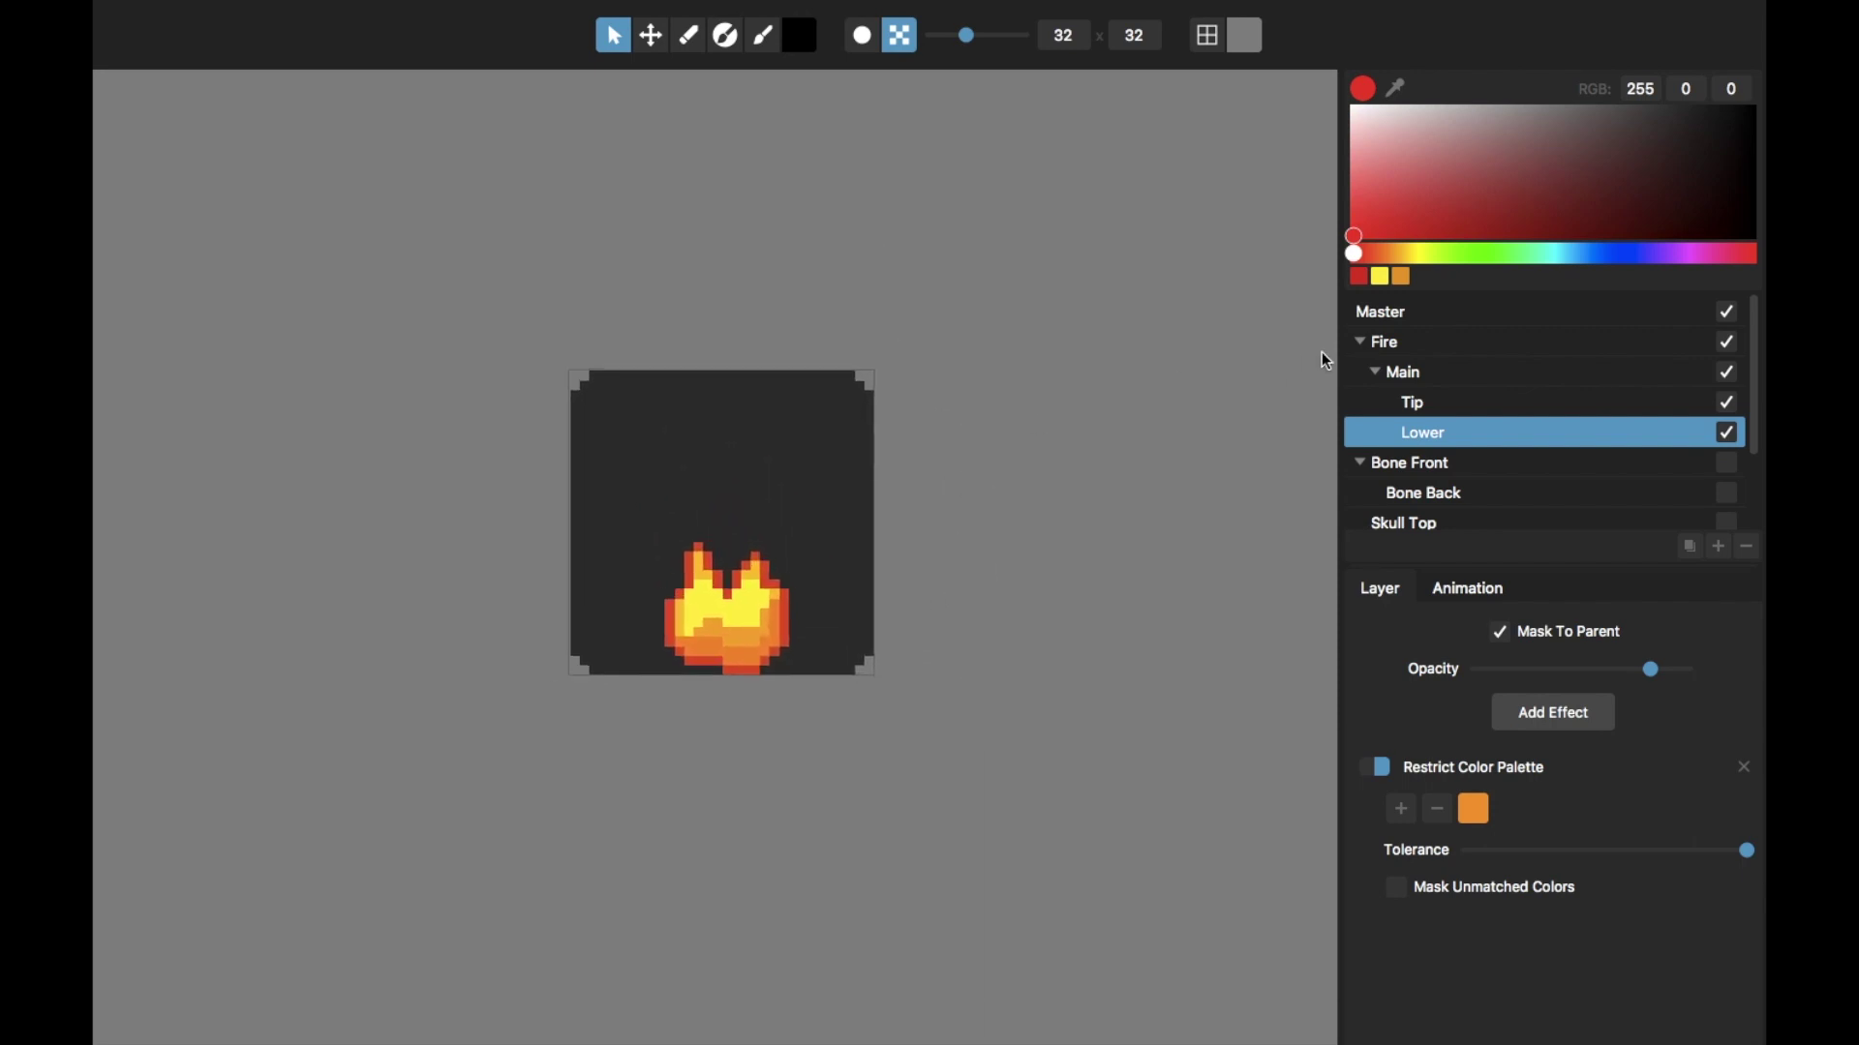
left_click(1358, 342)
left_click(1387, 346)
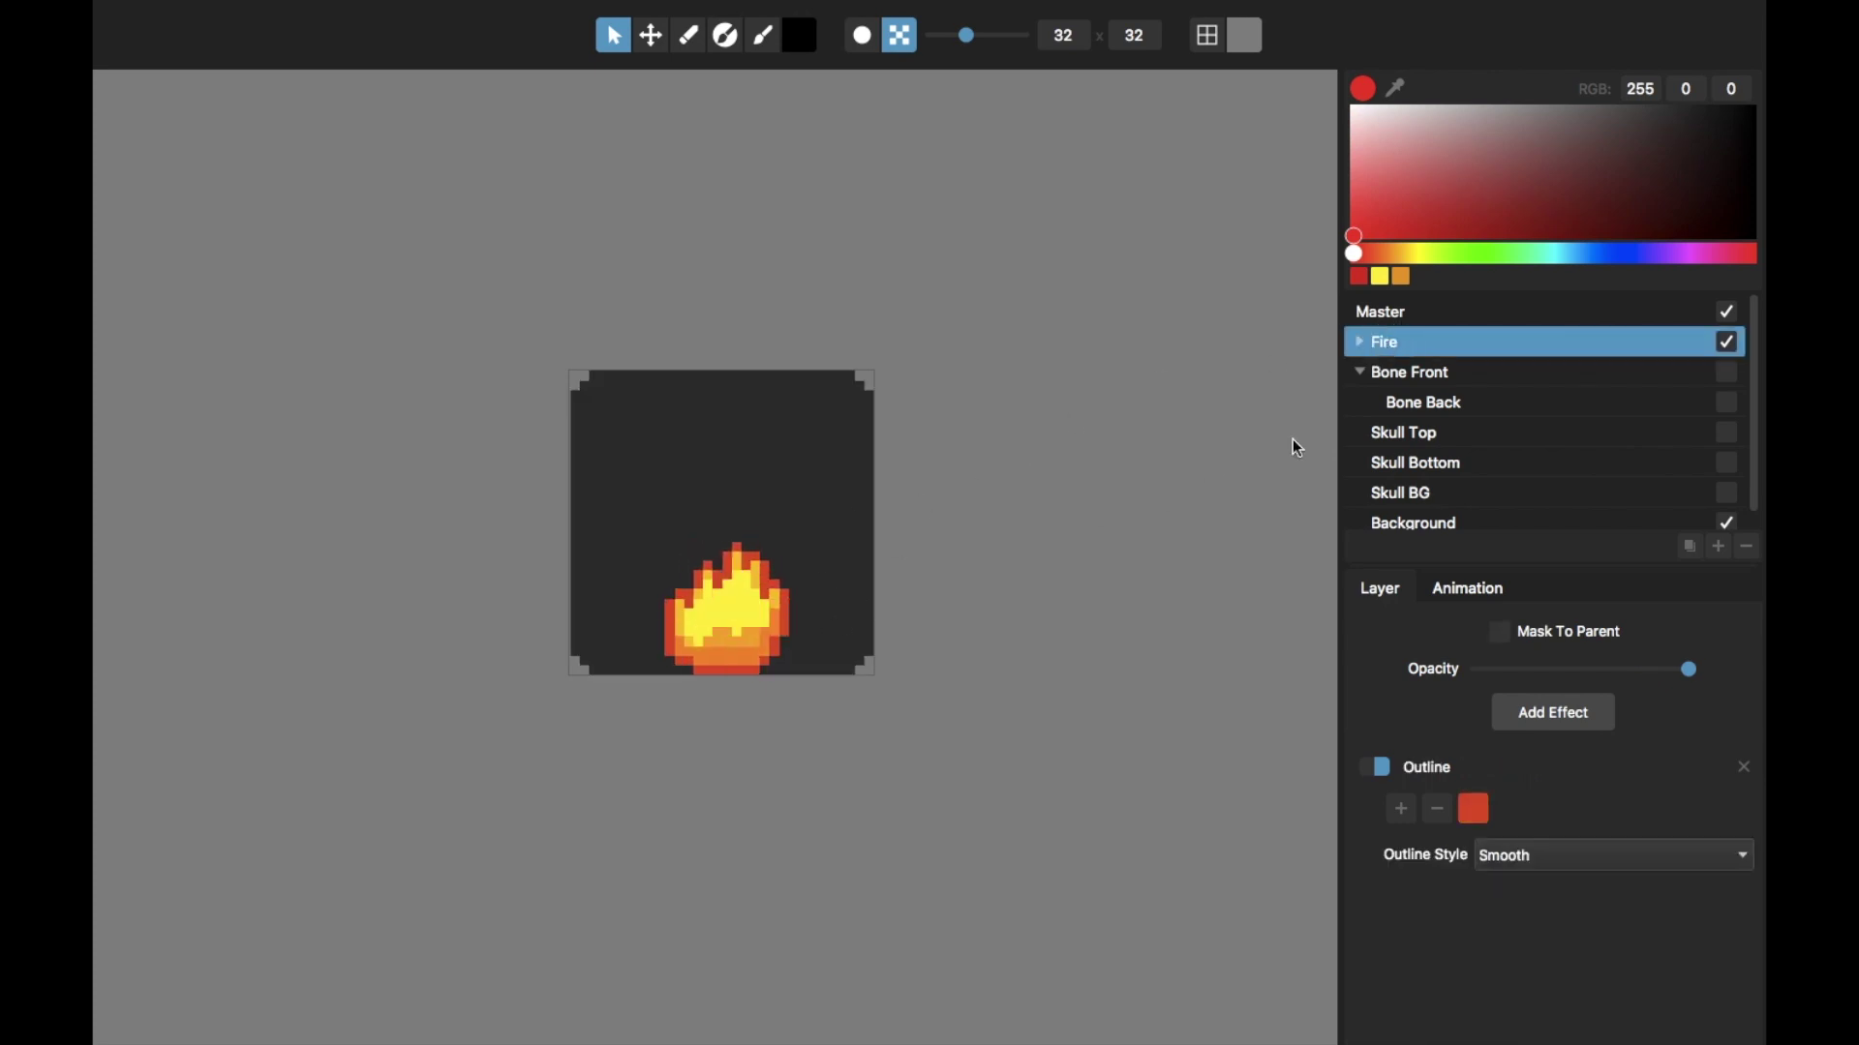
left_click(1358, 343)
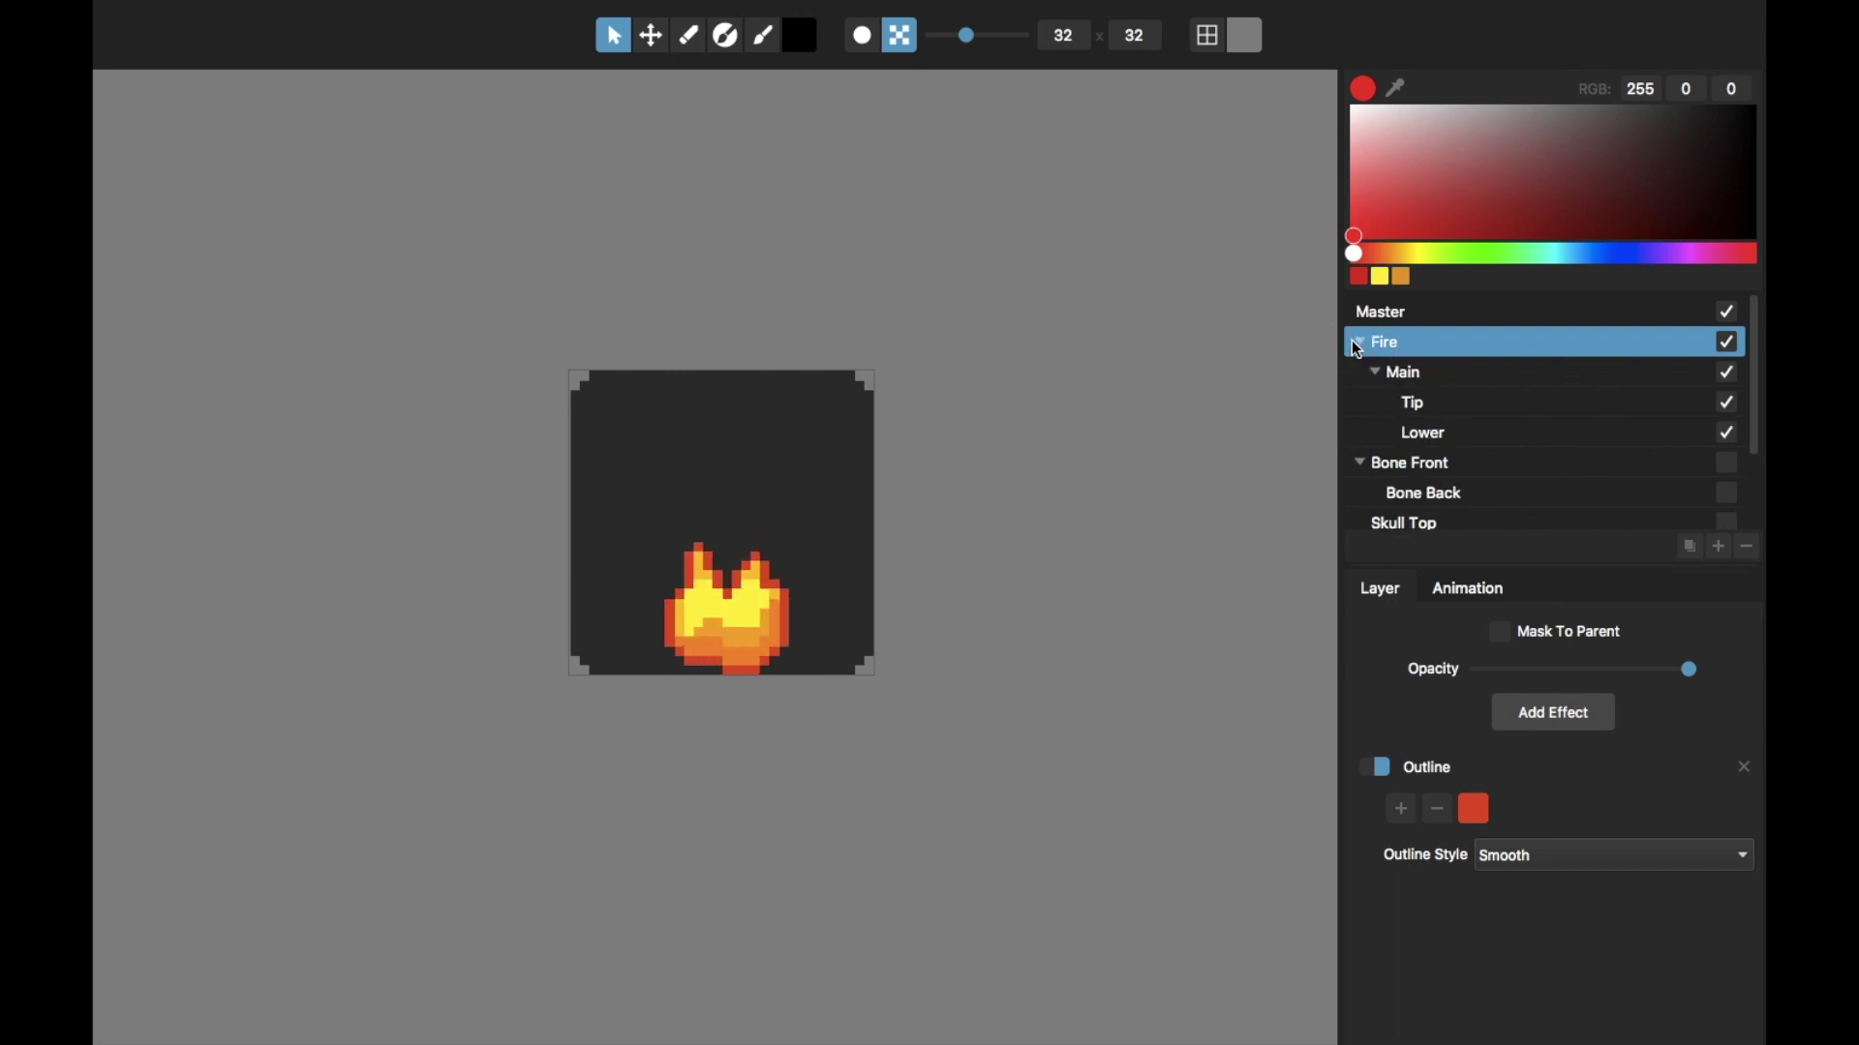
left_click(1425, 435)
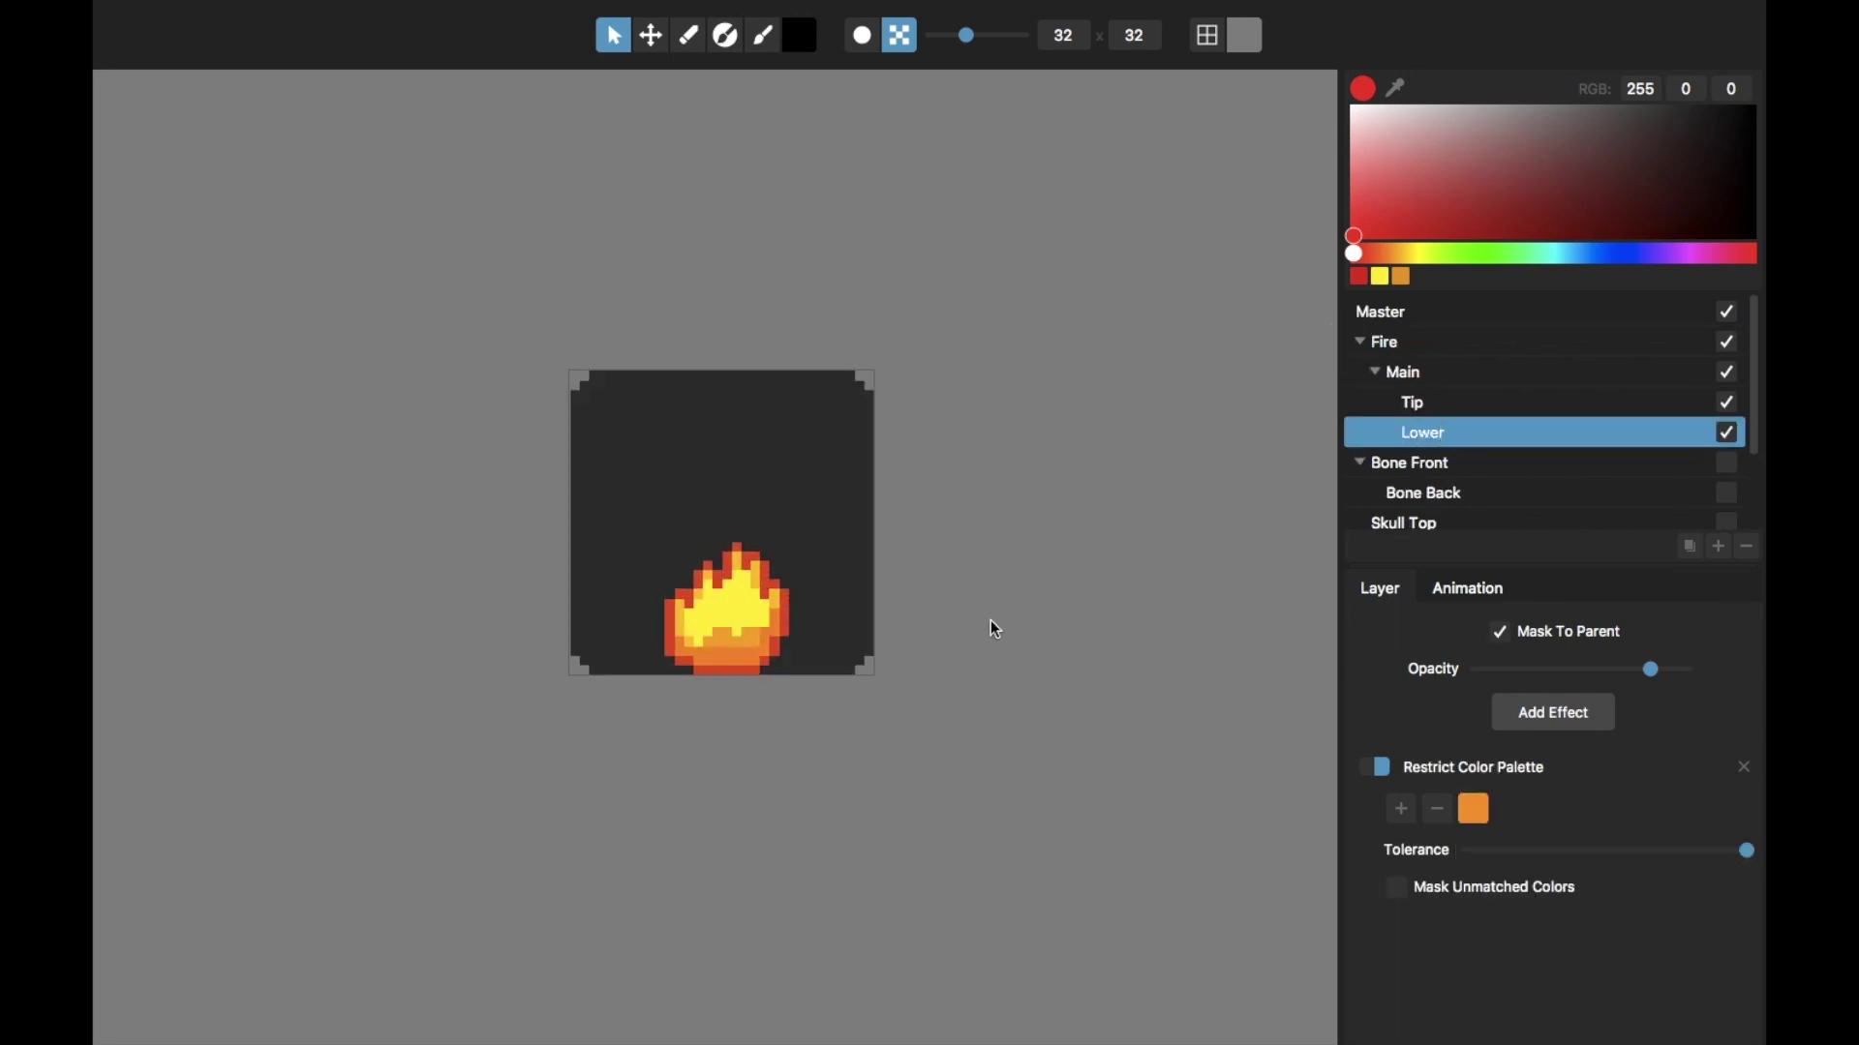
left_click(1443, 406)
left_click(1443, 428)
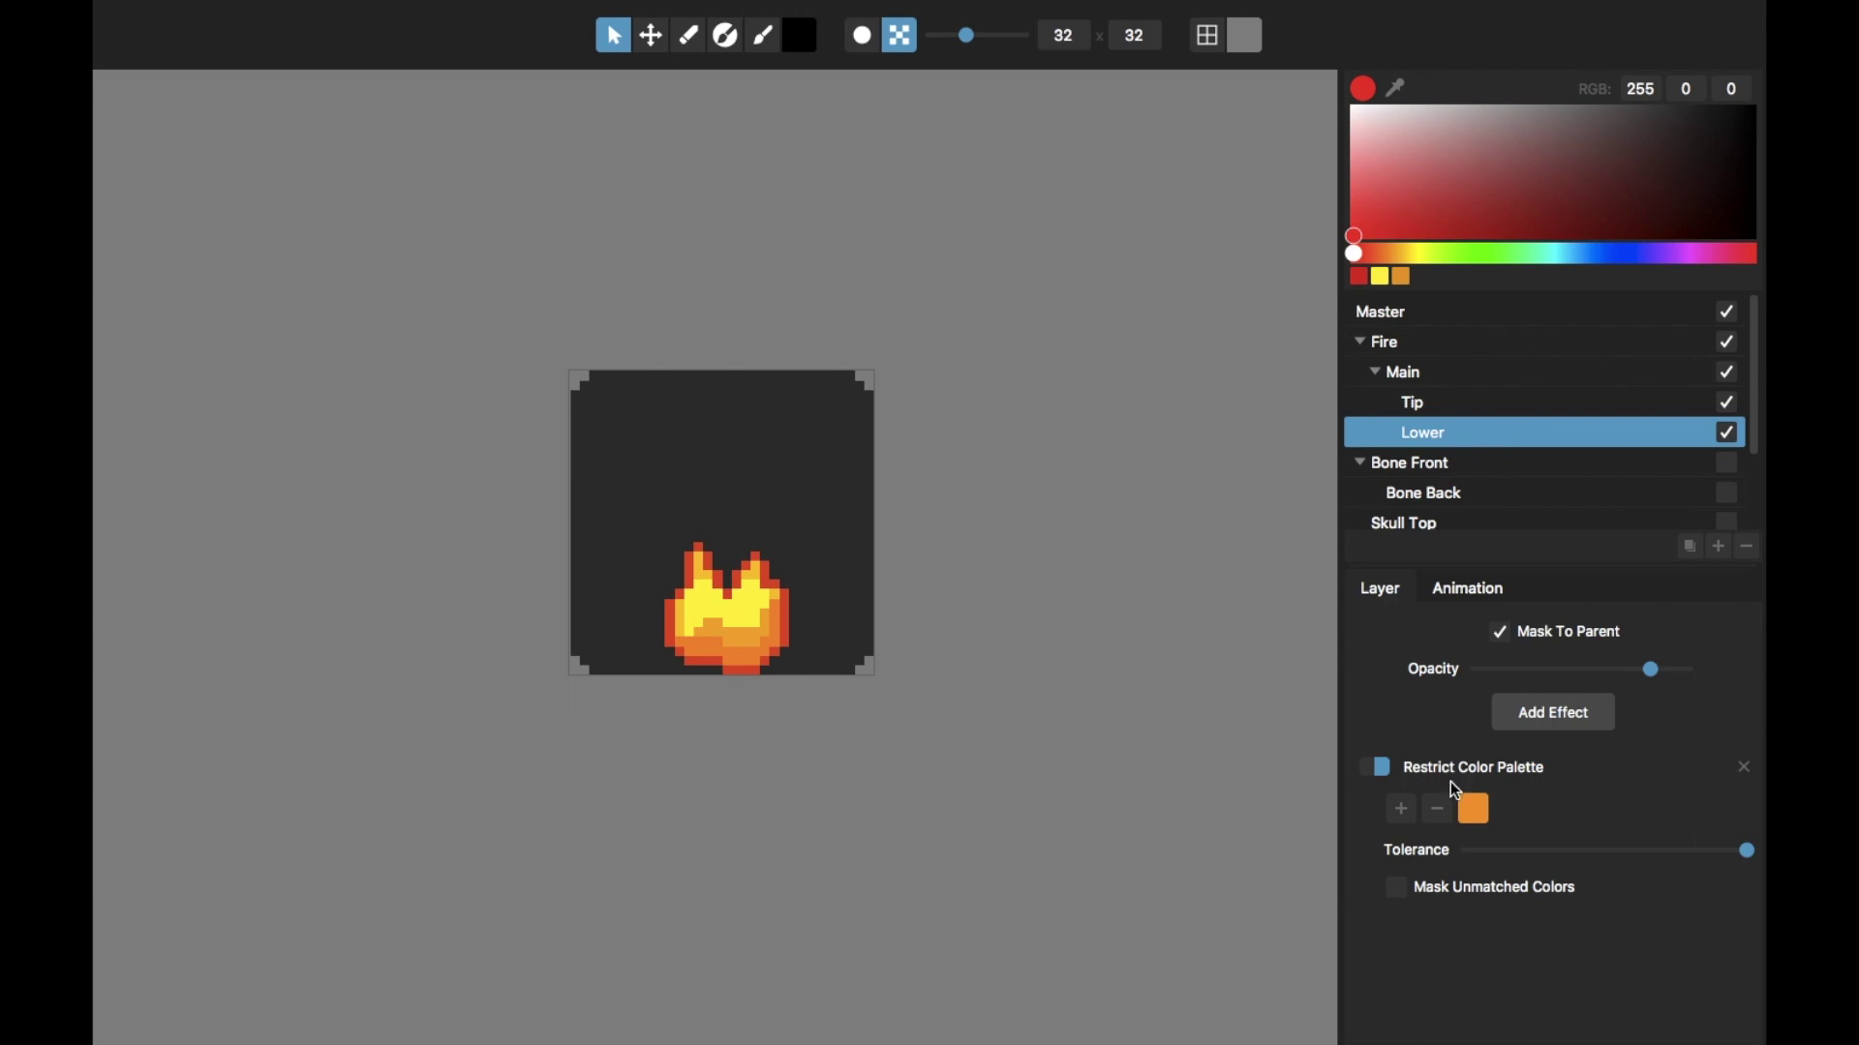
left_click(1474, 814)
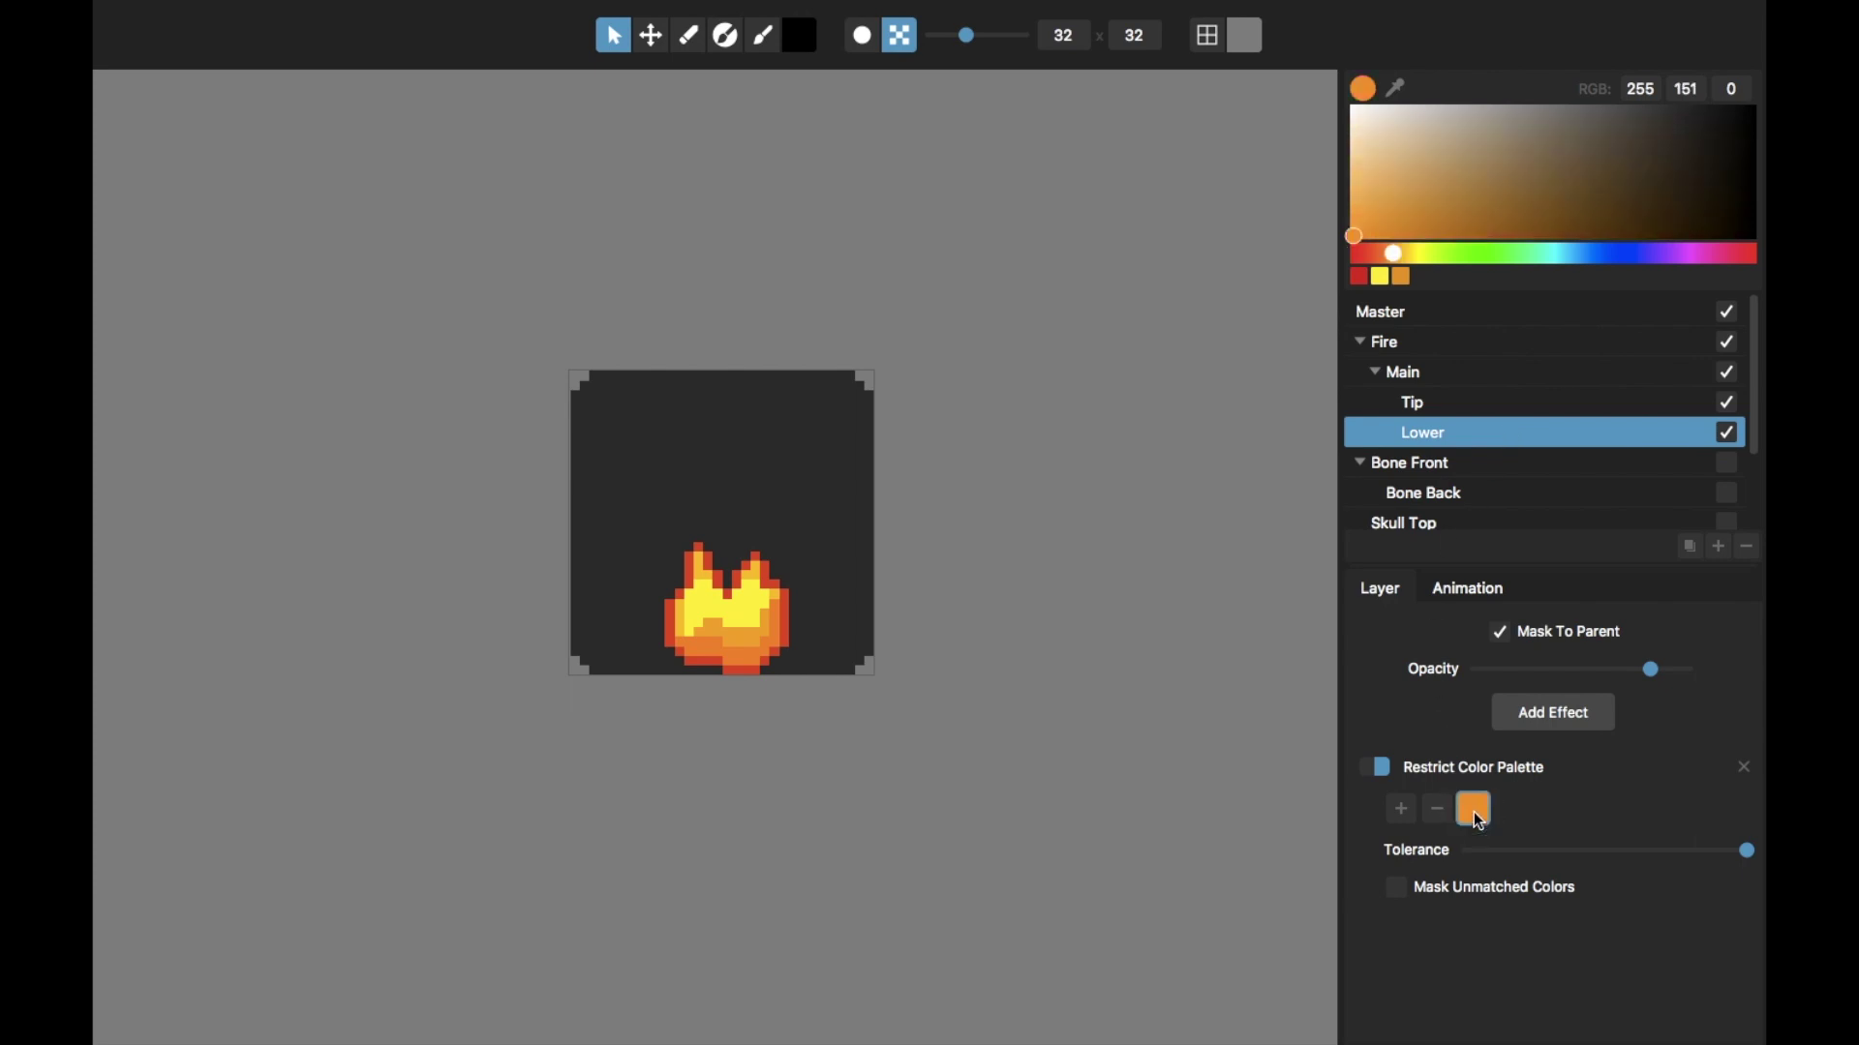
left_click(1381, 771)
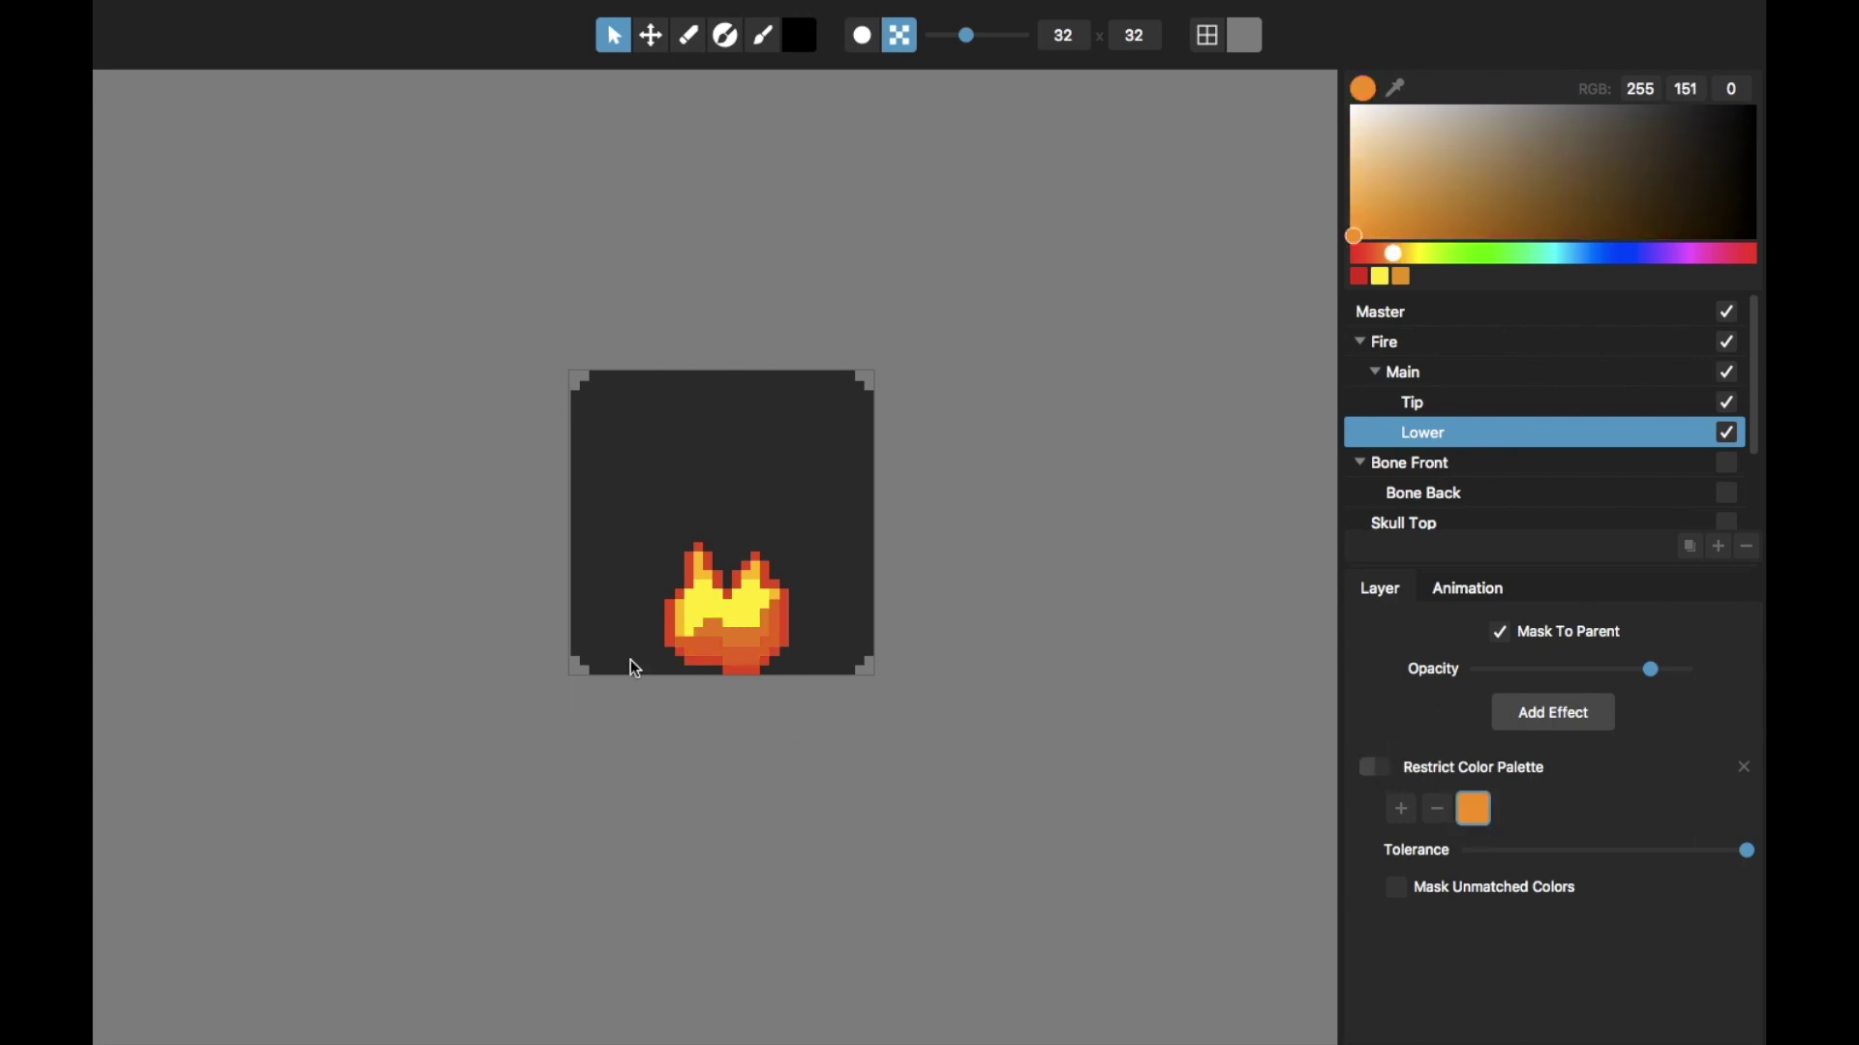
left_click(1380, 773)
key("s")
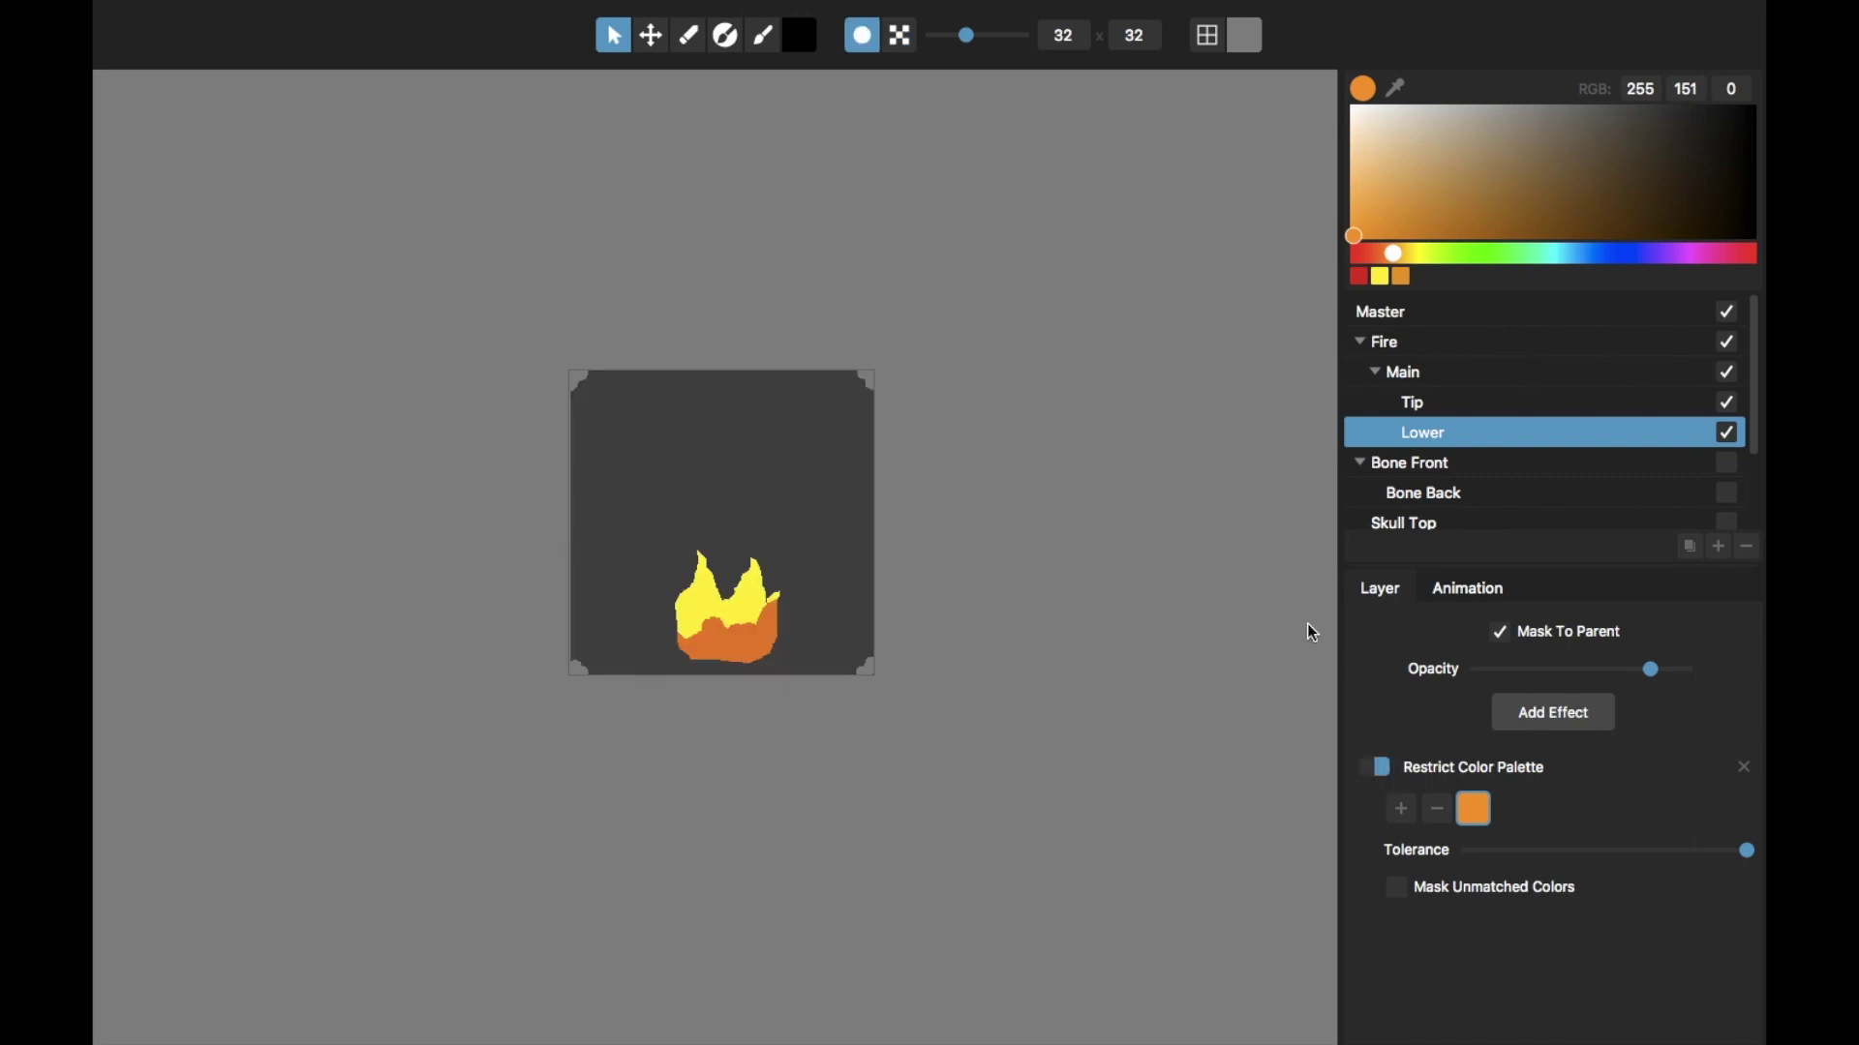
scroll(804, 611, "up", 3)
scroll(1055, 631, "left", 1)
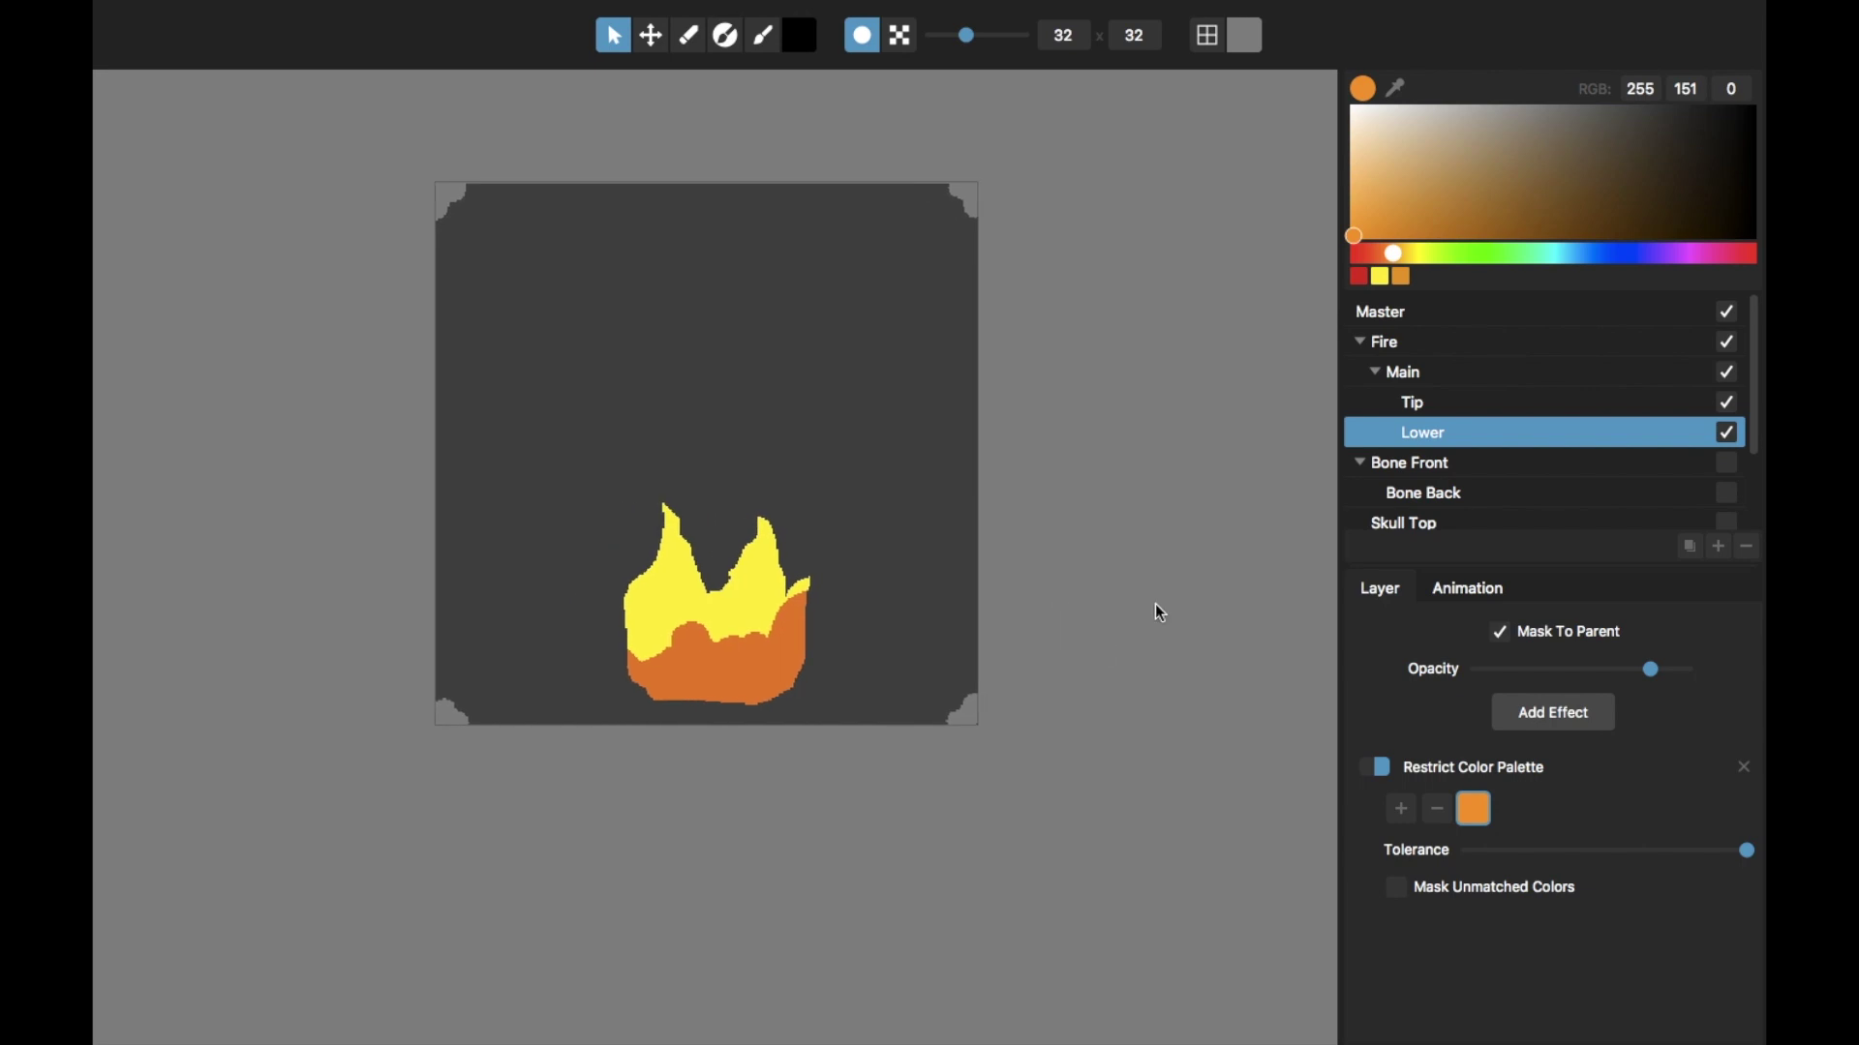
left_click(1383, 770)
key("s")
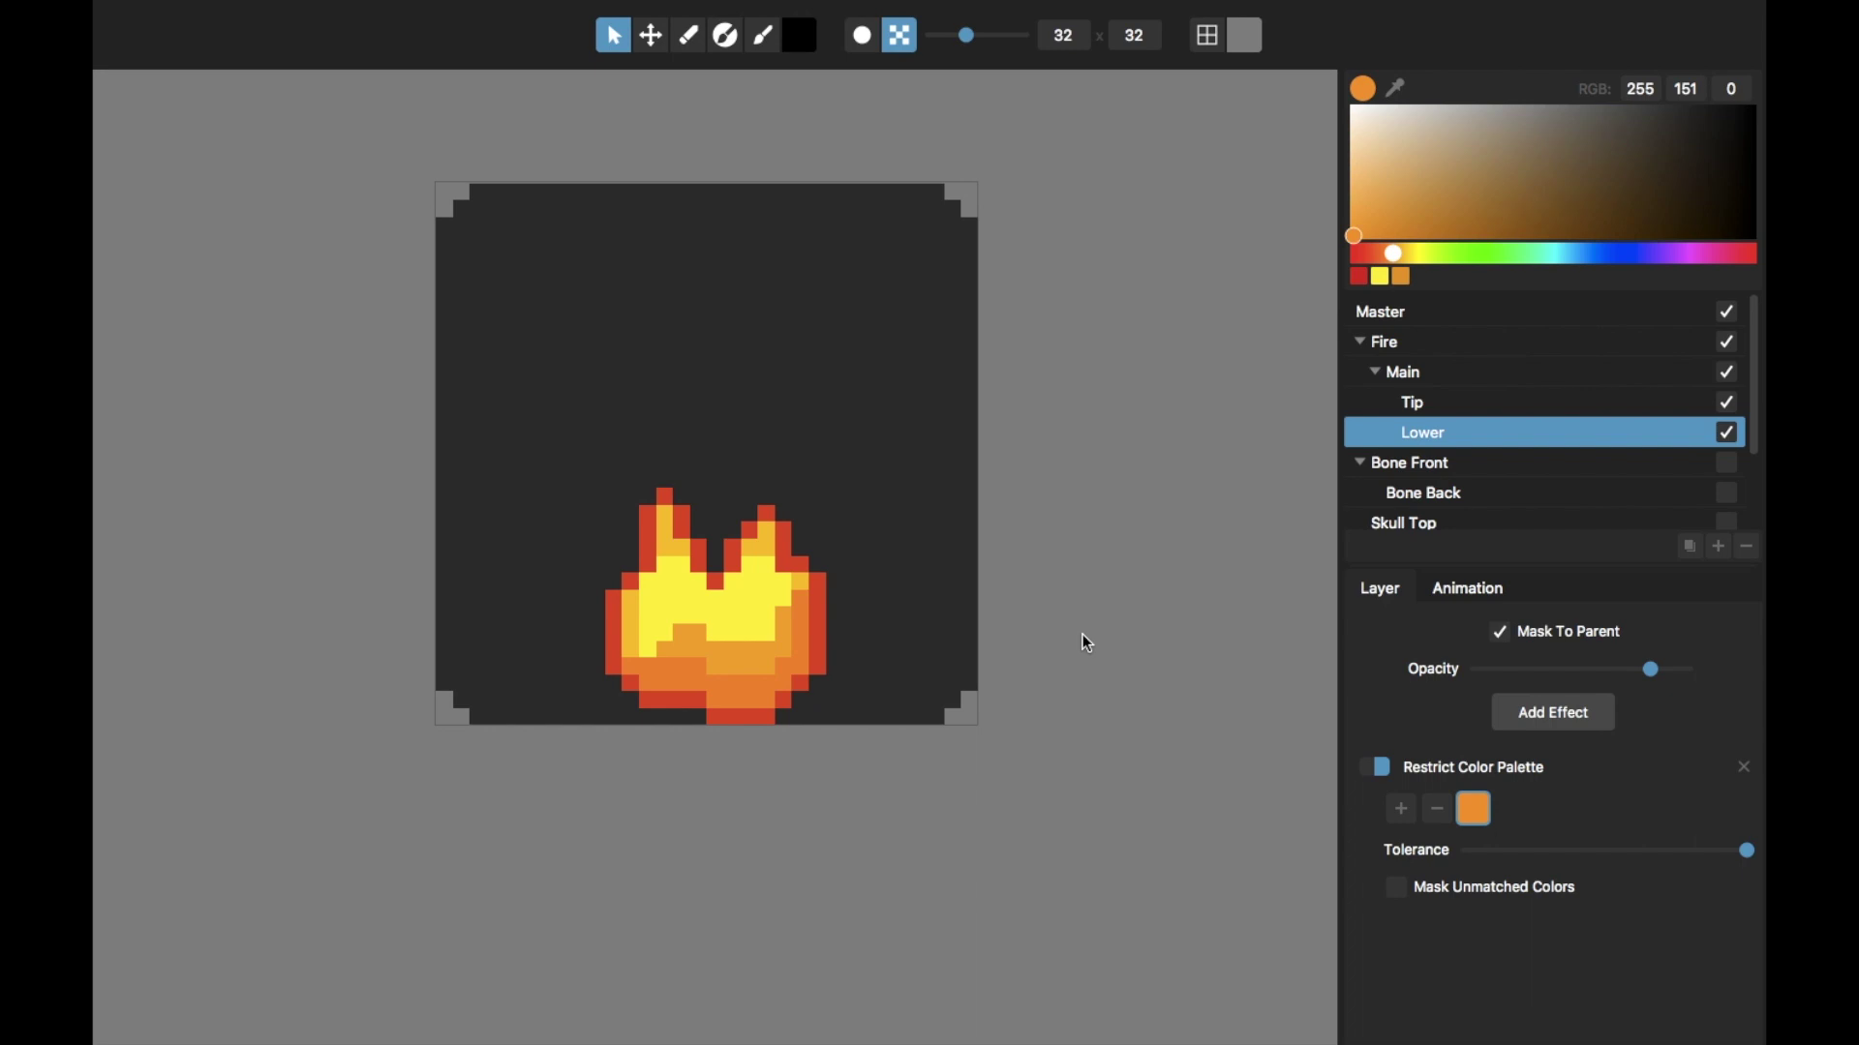
left_click(1384, 773)
left_click(1749, 850)
left_click(1475, 811)
left_click_drag(1545, 252, 1662, 256)
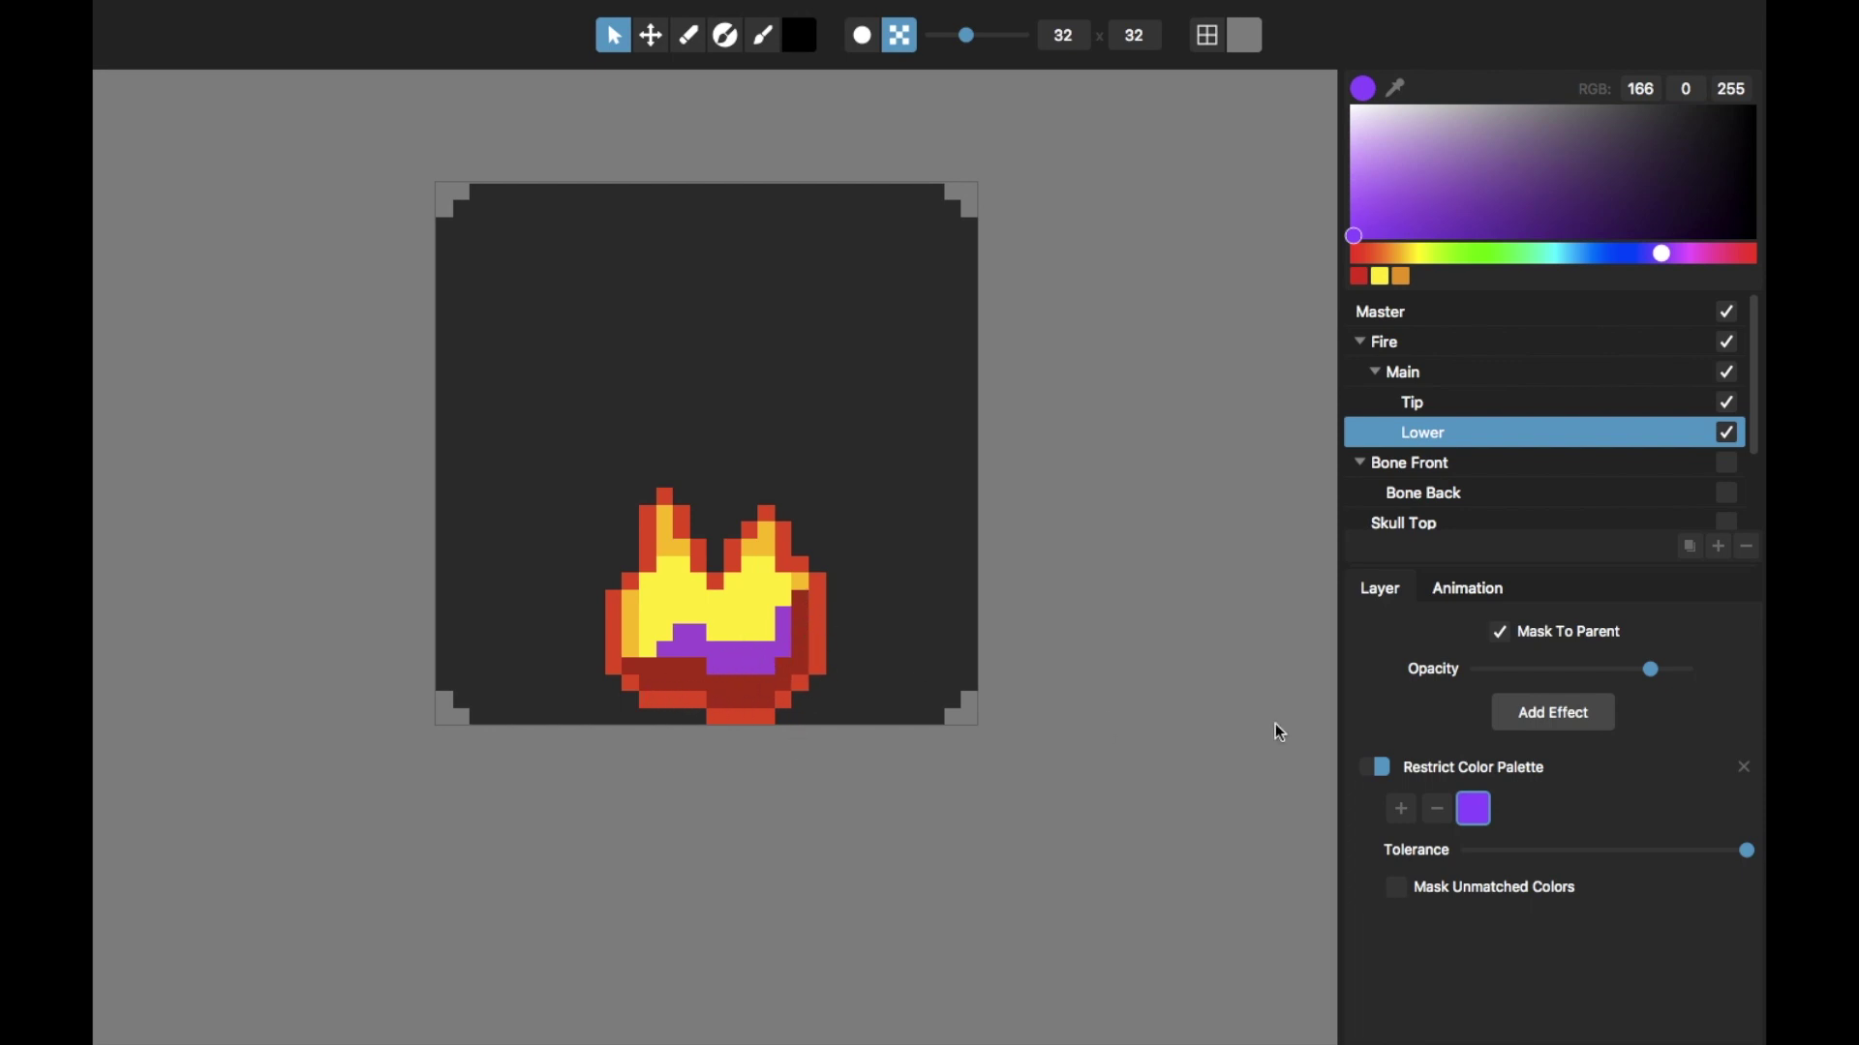
key("ctrl+z")
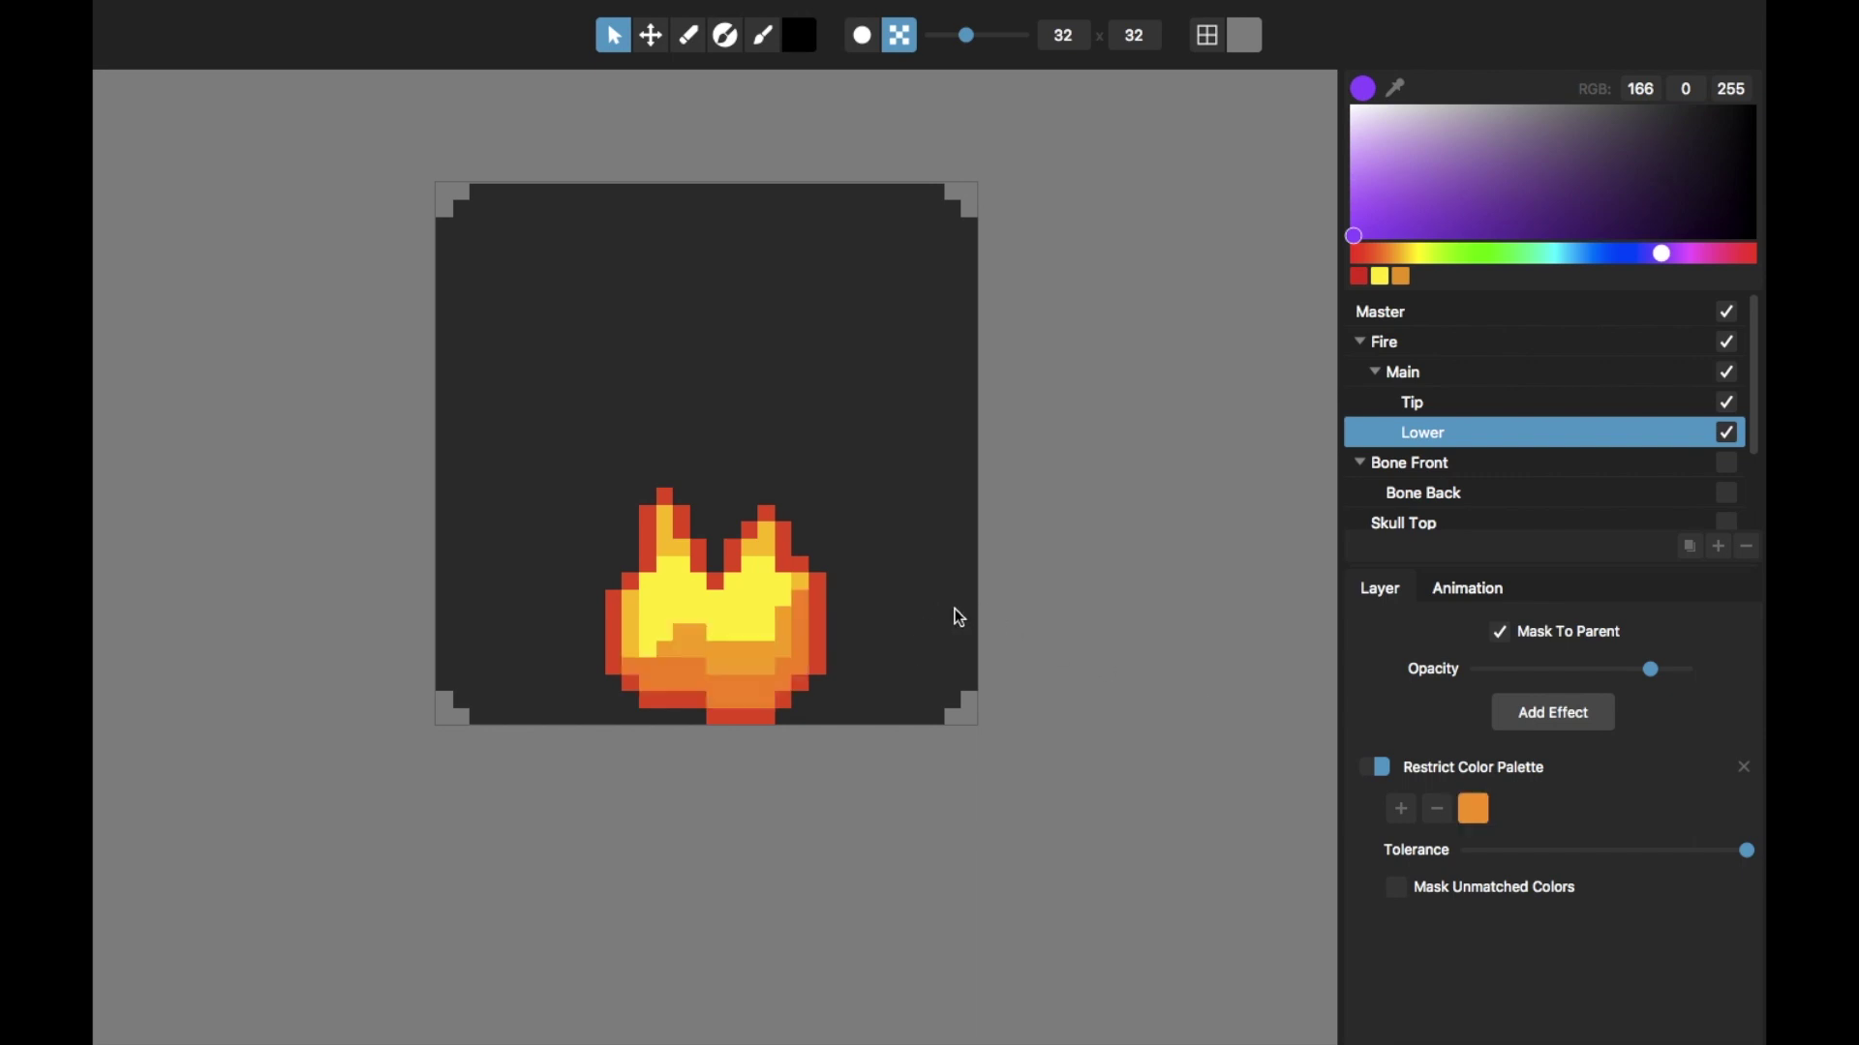
left_click(1481, 811)
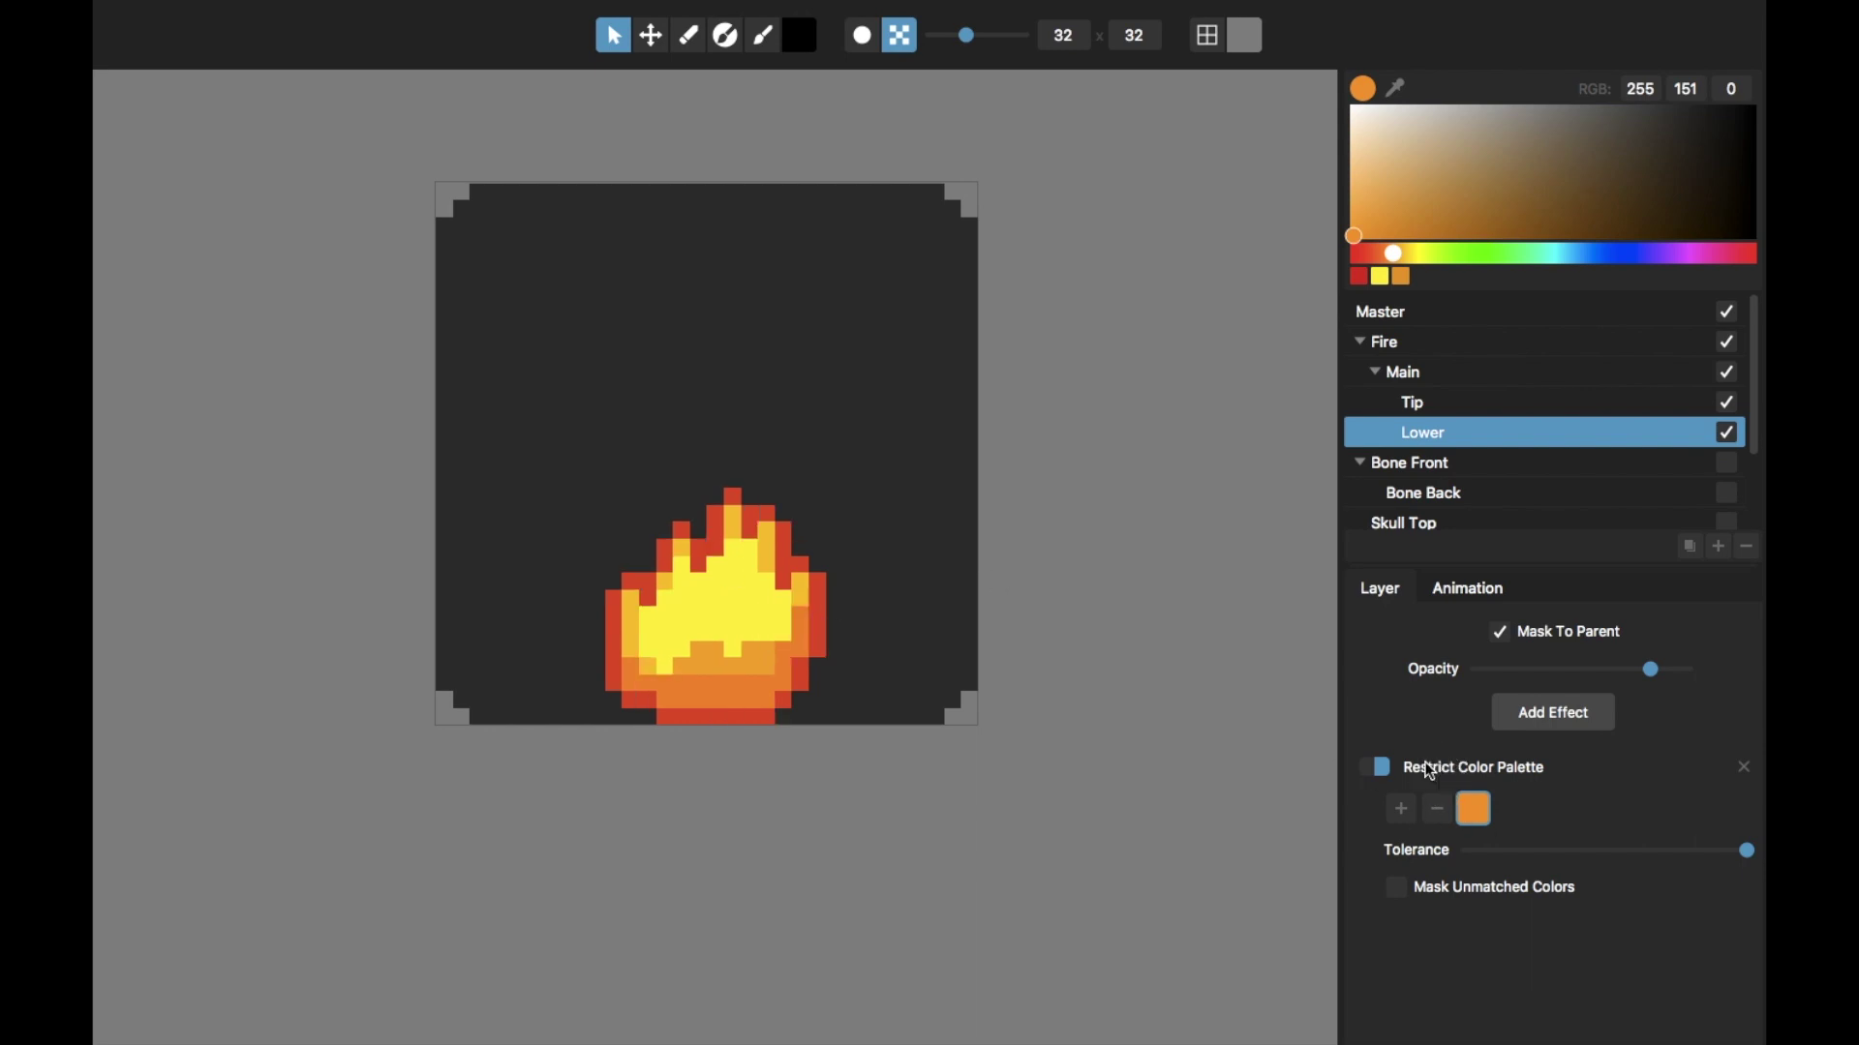
Step: Collapse the Fire group and move Bone Back out of the Bone Front group
left_click(1366, 345)
scroll(1054, 500, "down", 2)
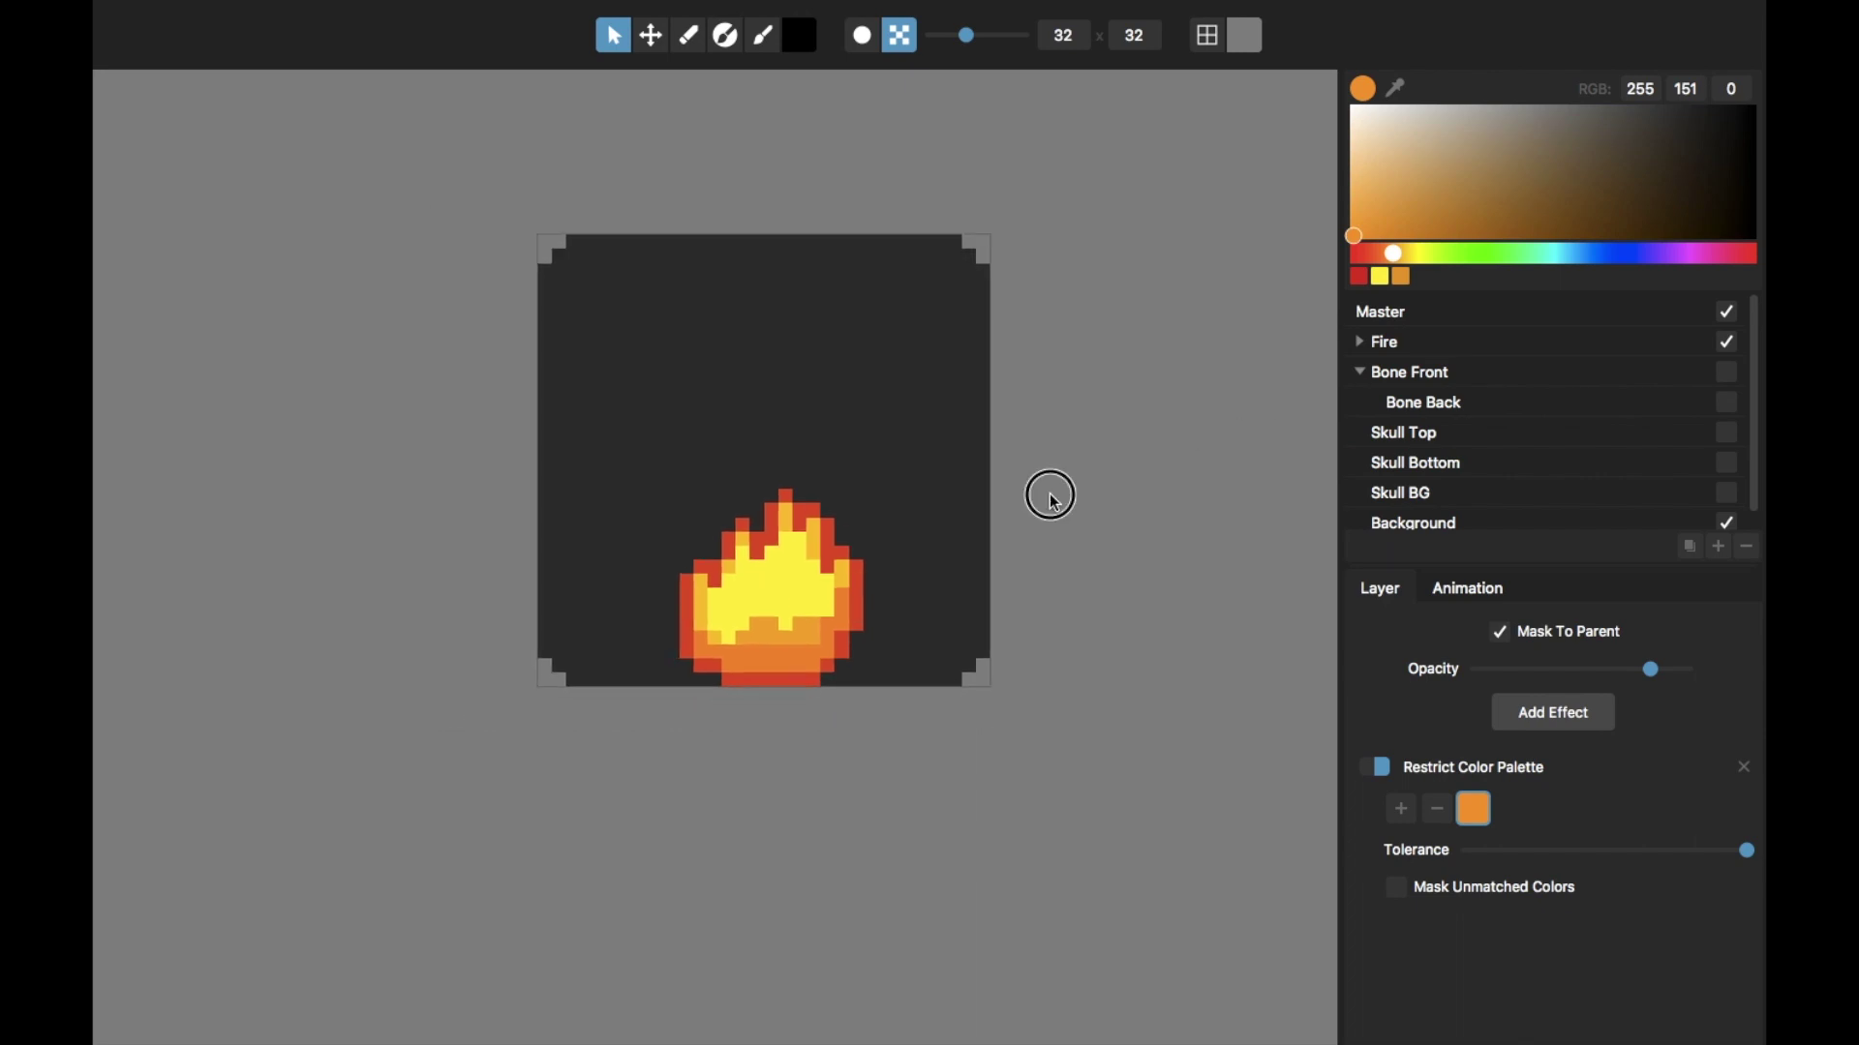
left_click_drag(1054, 500, 1048, 605)
left_click(1363, 376)
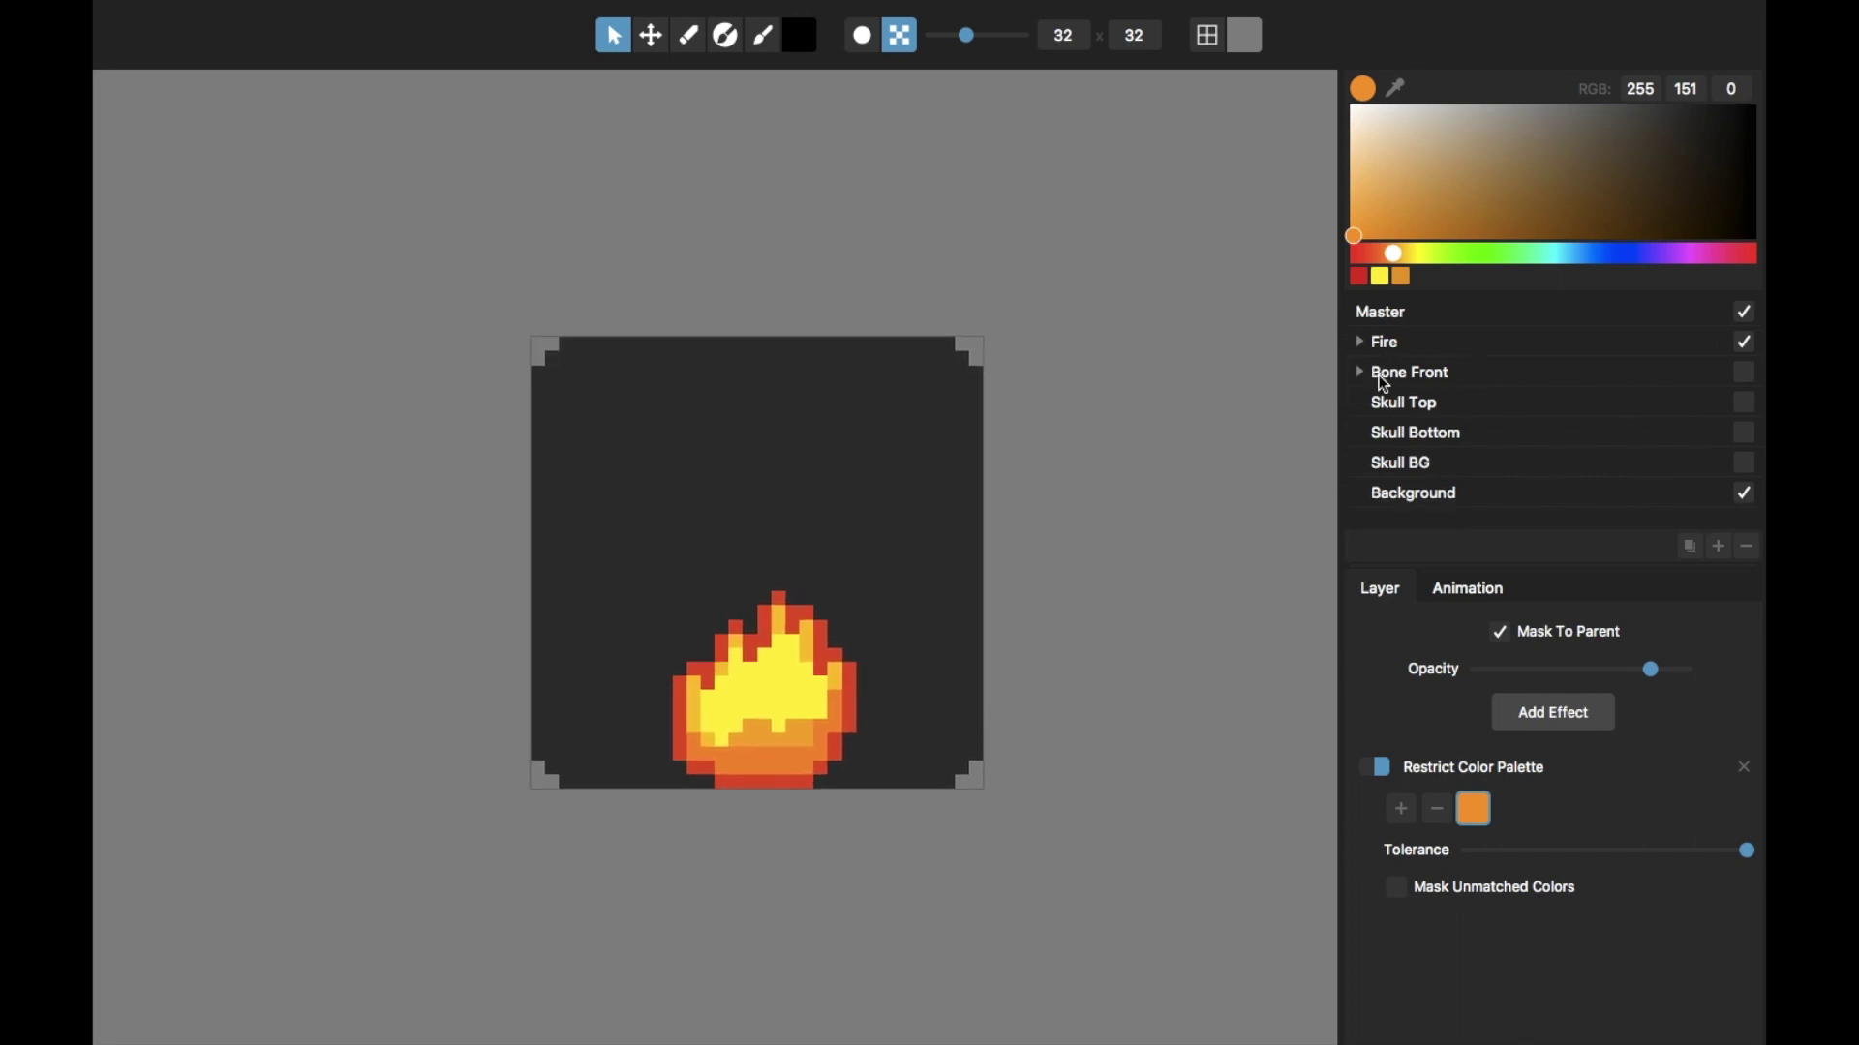
left_click(1396, 376)
left_click(1363, 374)
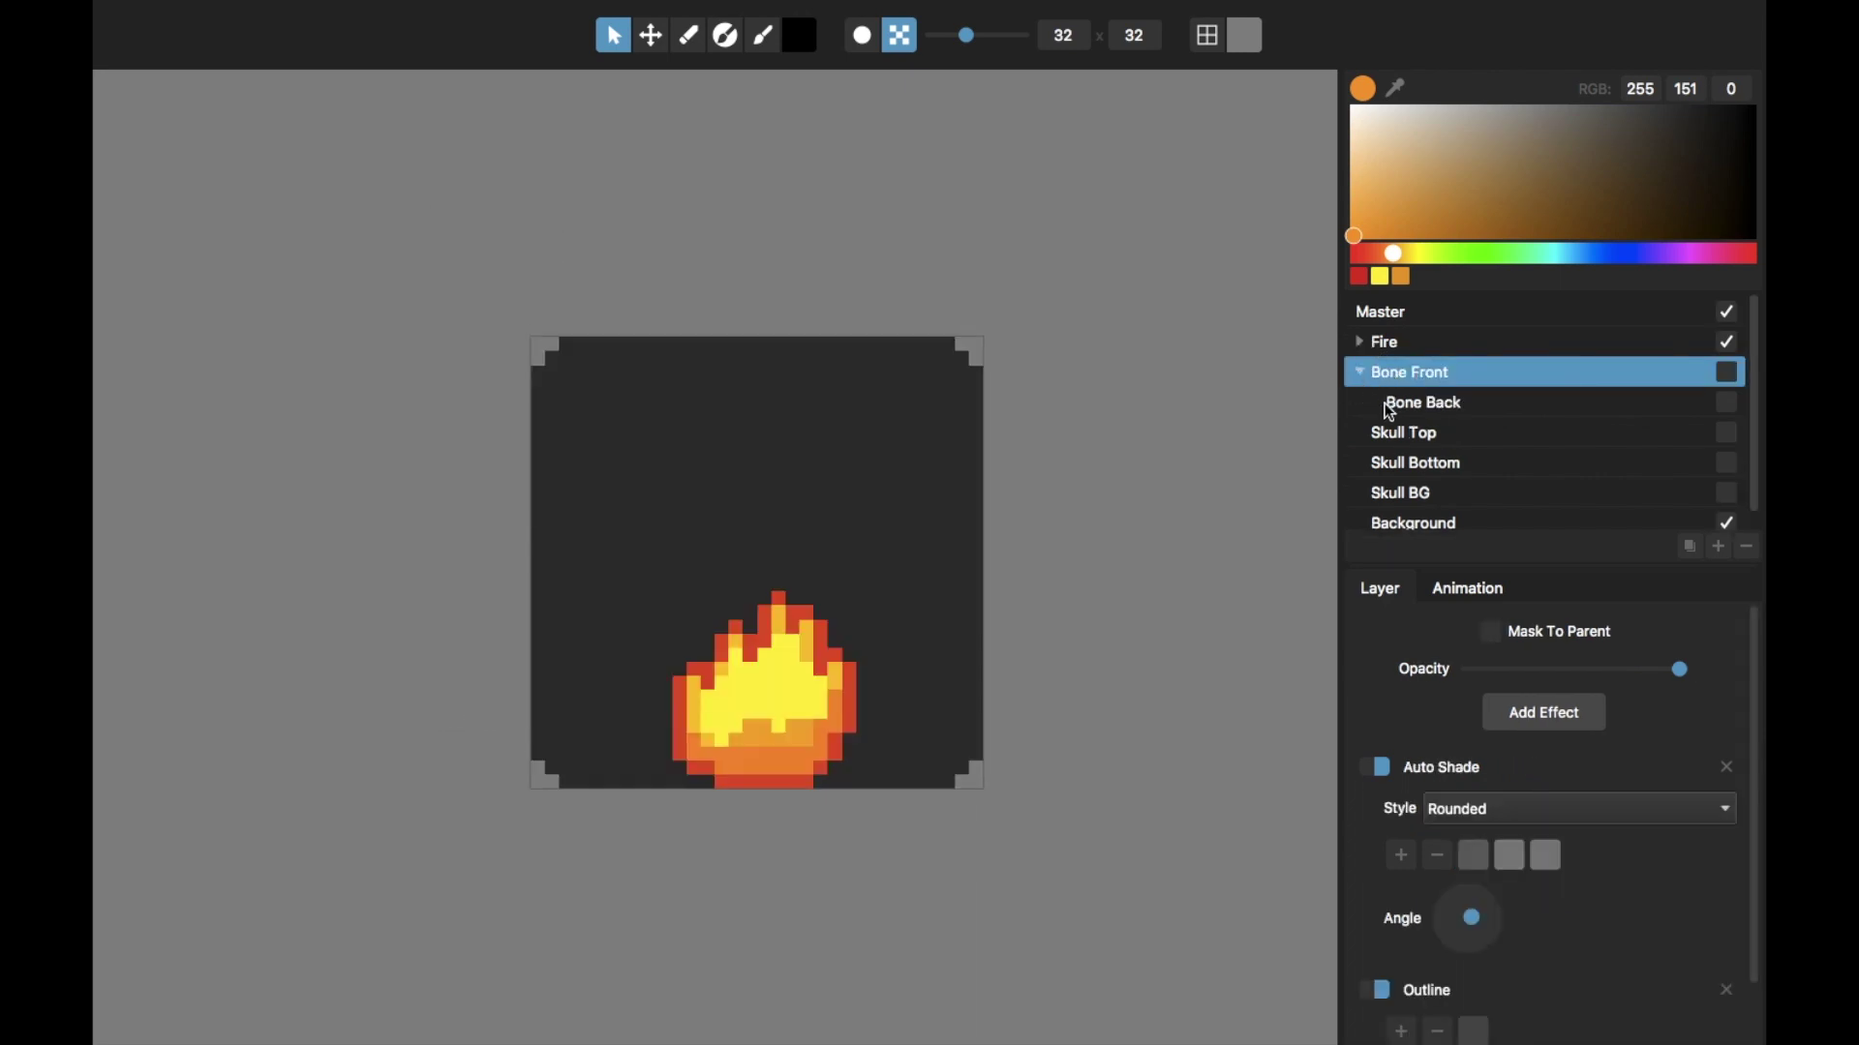
left_click_drag(1371, 403, 1399, 393)
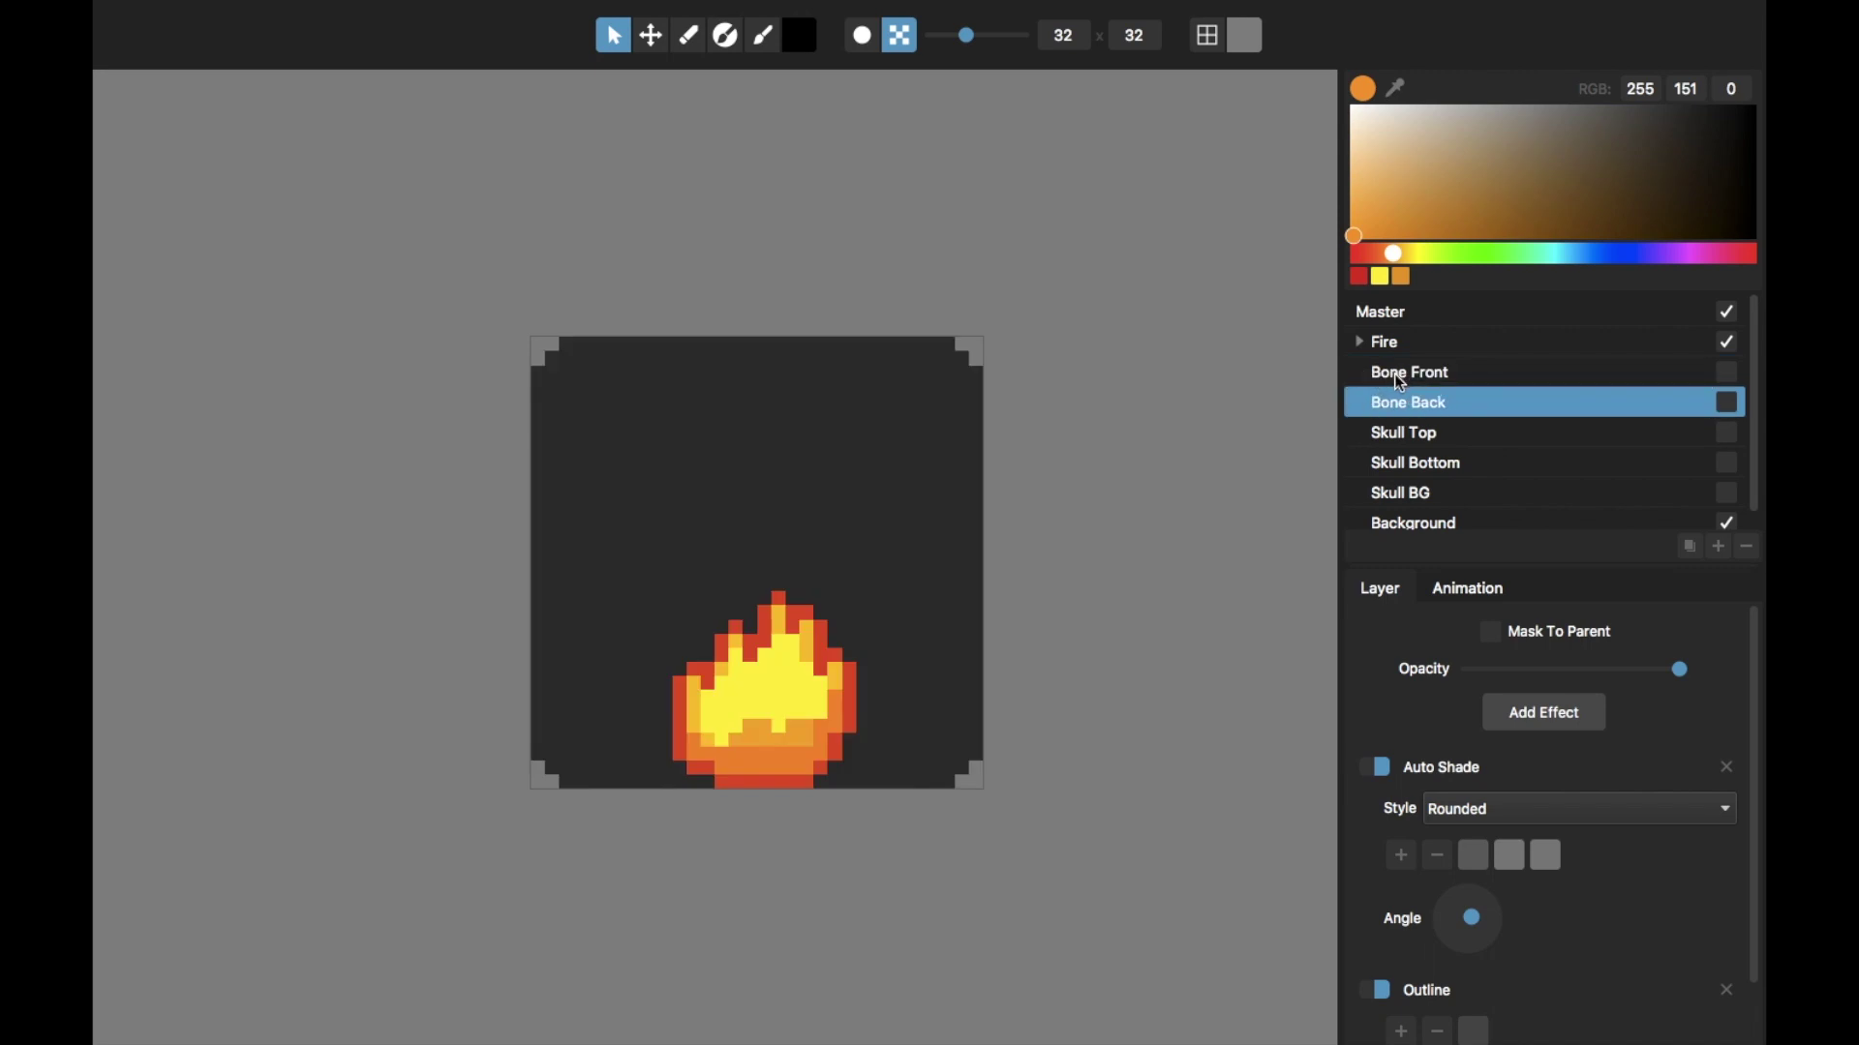
Step: Hide Fire, show Bone Front in smooth preview, and show its animation frames with the Move tool
left_click(1400, 380)
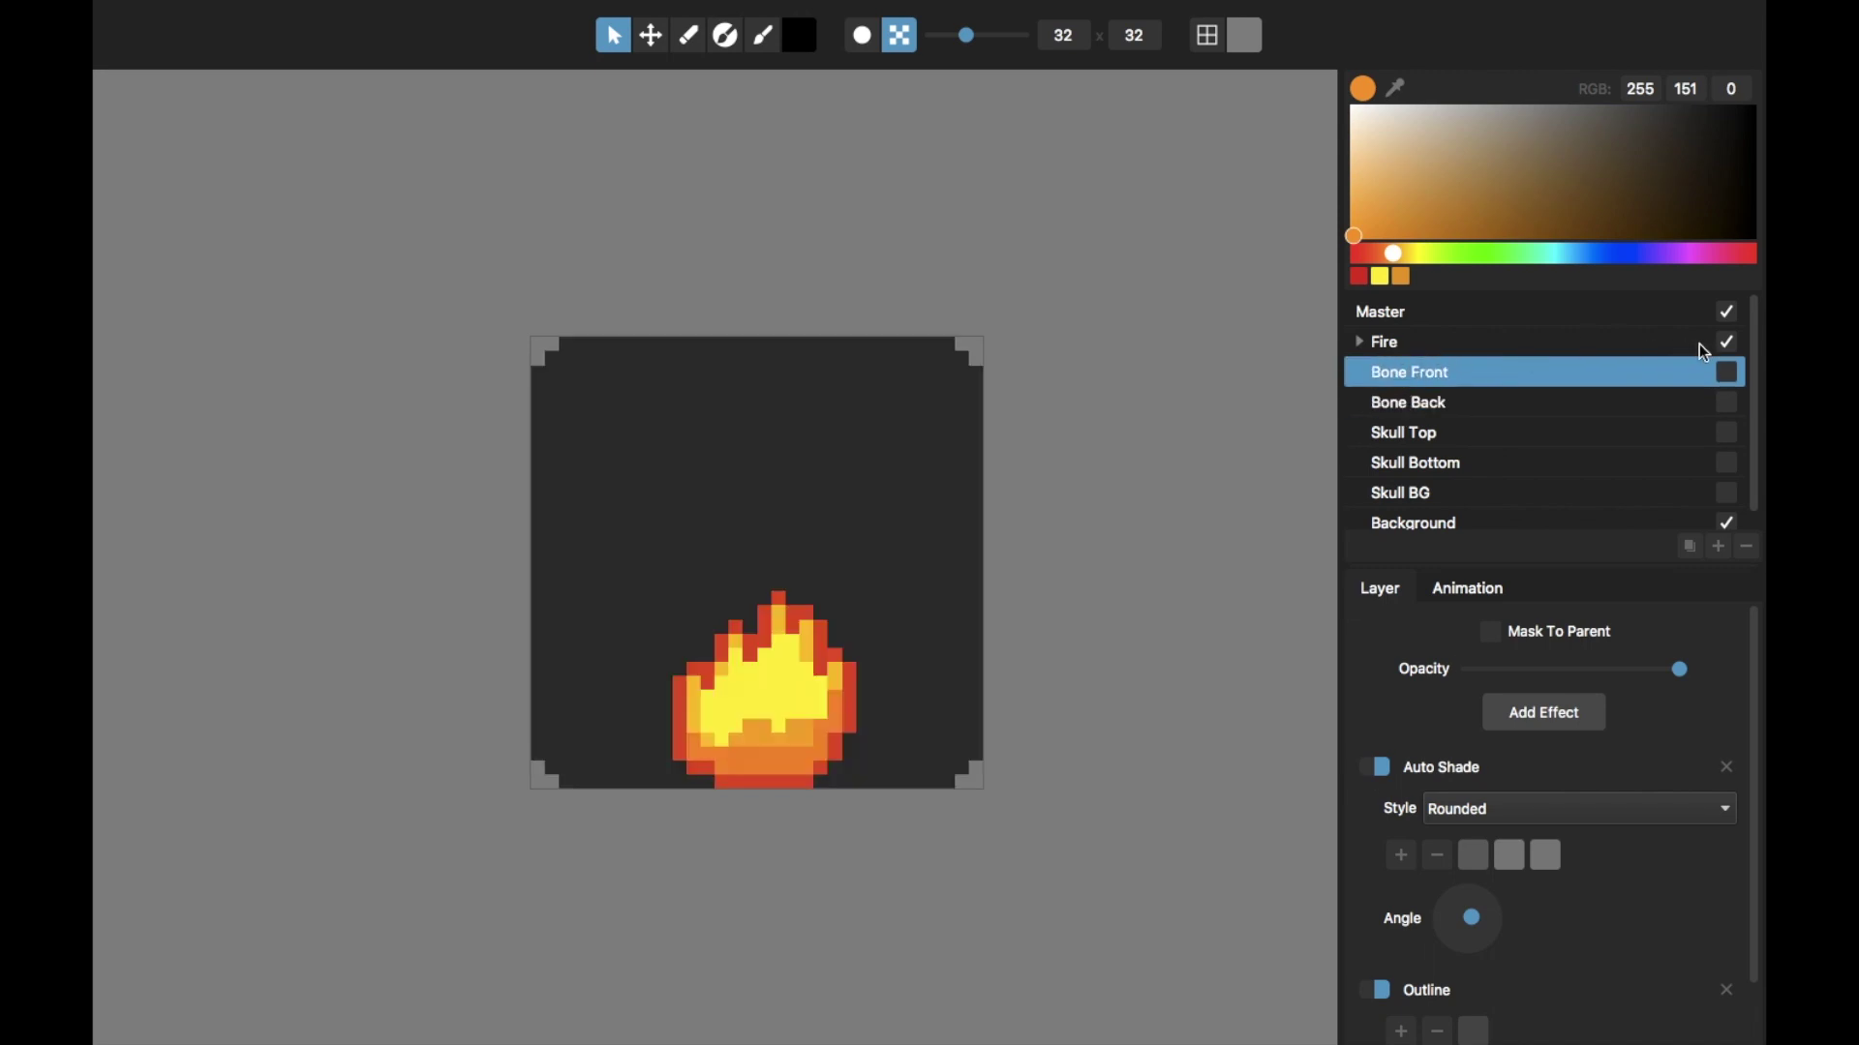
left_click(1725, 342)
left_click(1723, 374)
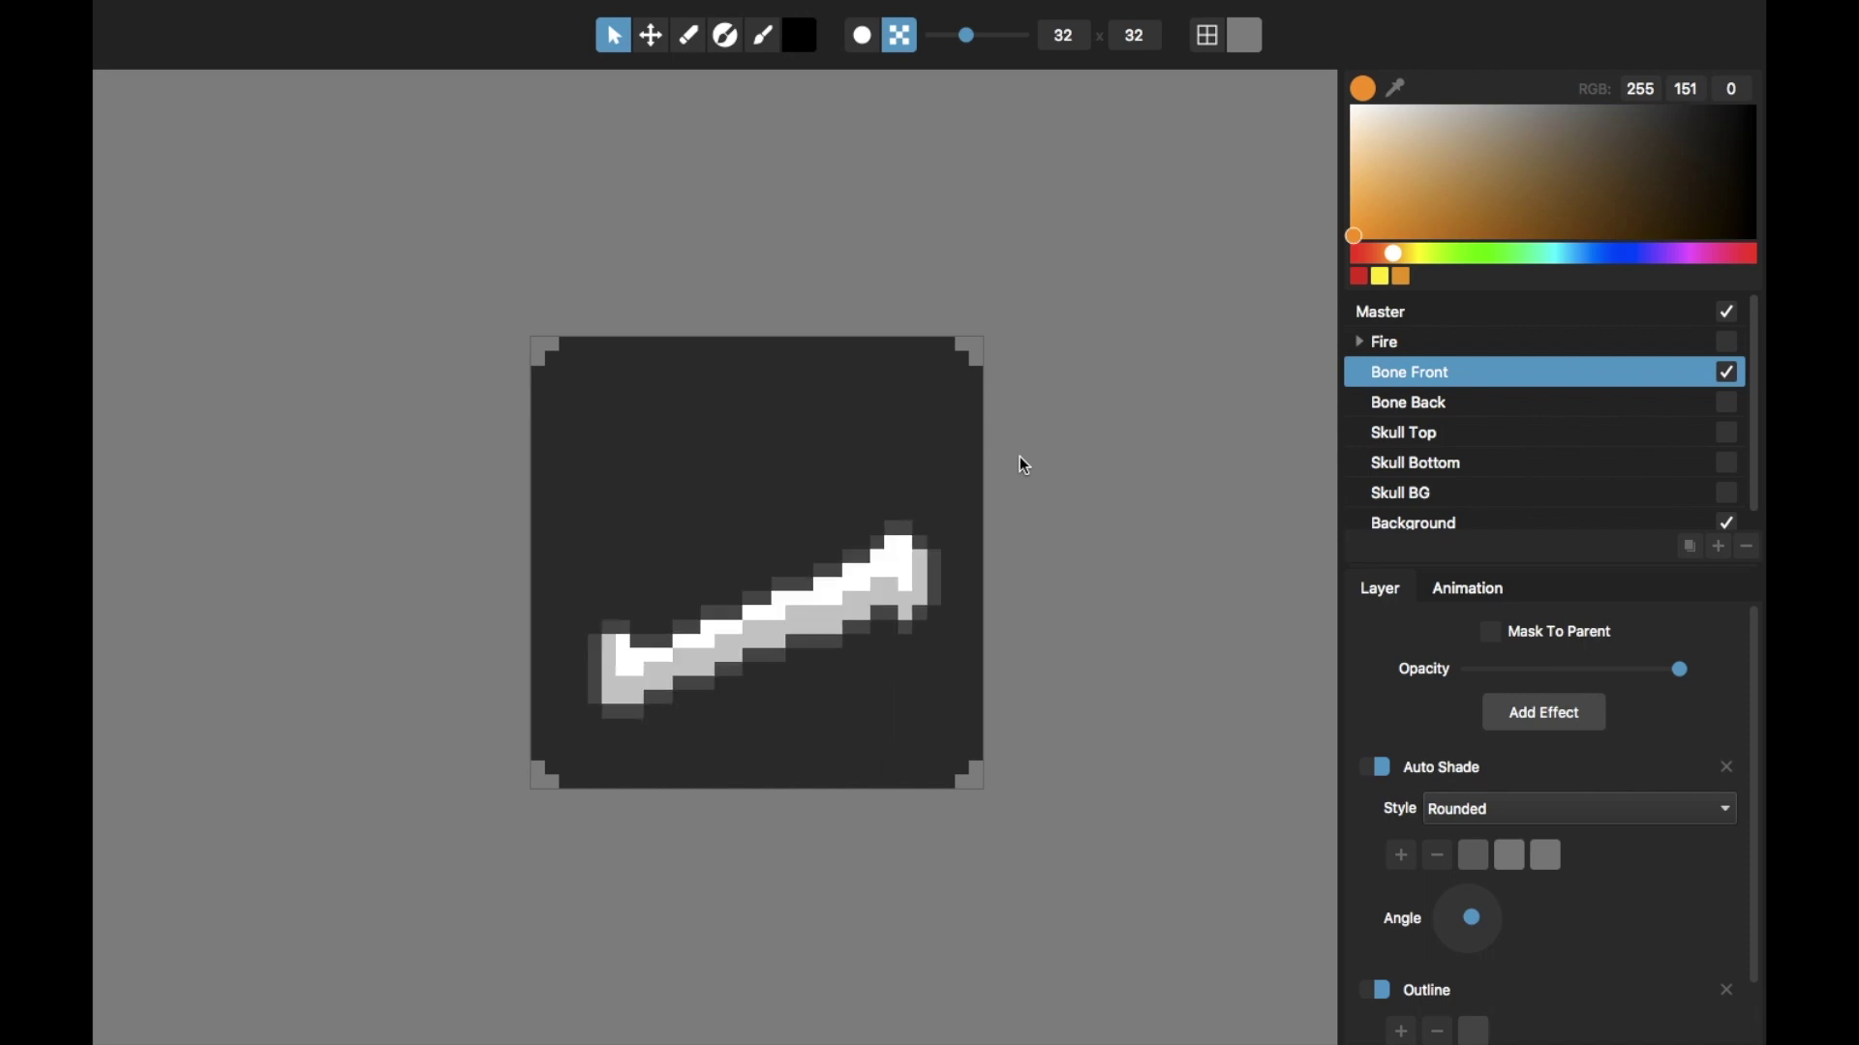
key("p")
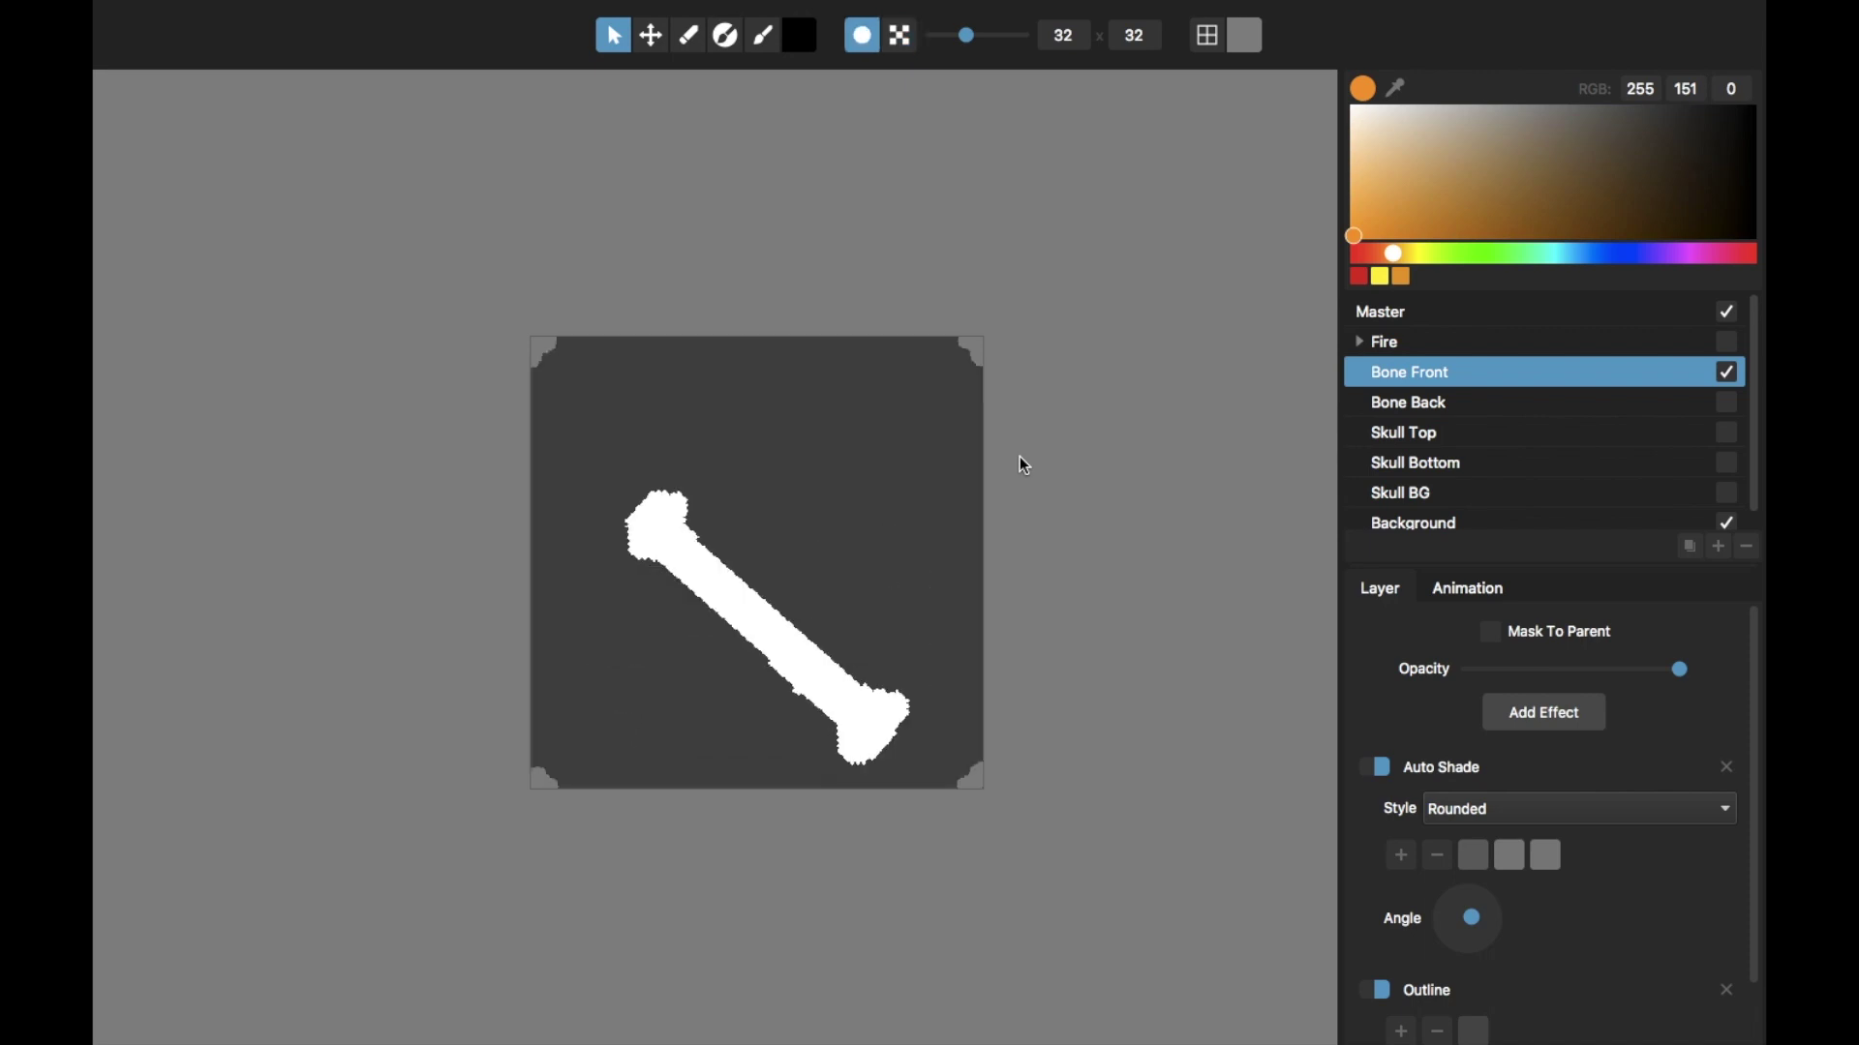
left_click(651, 36)
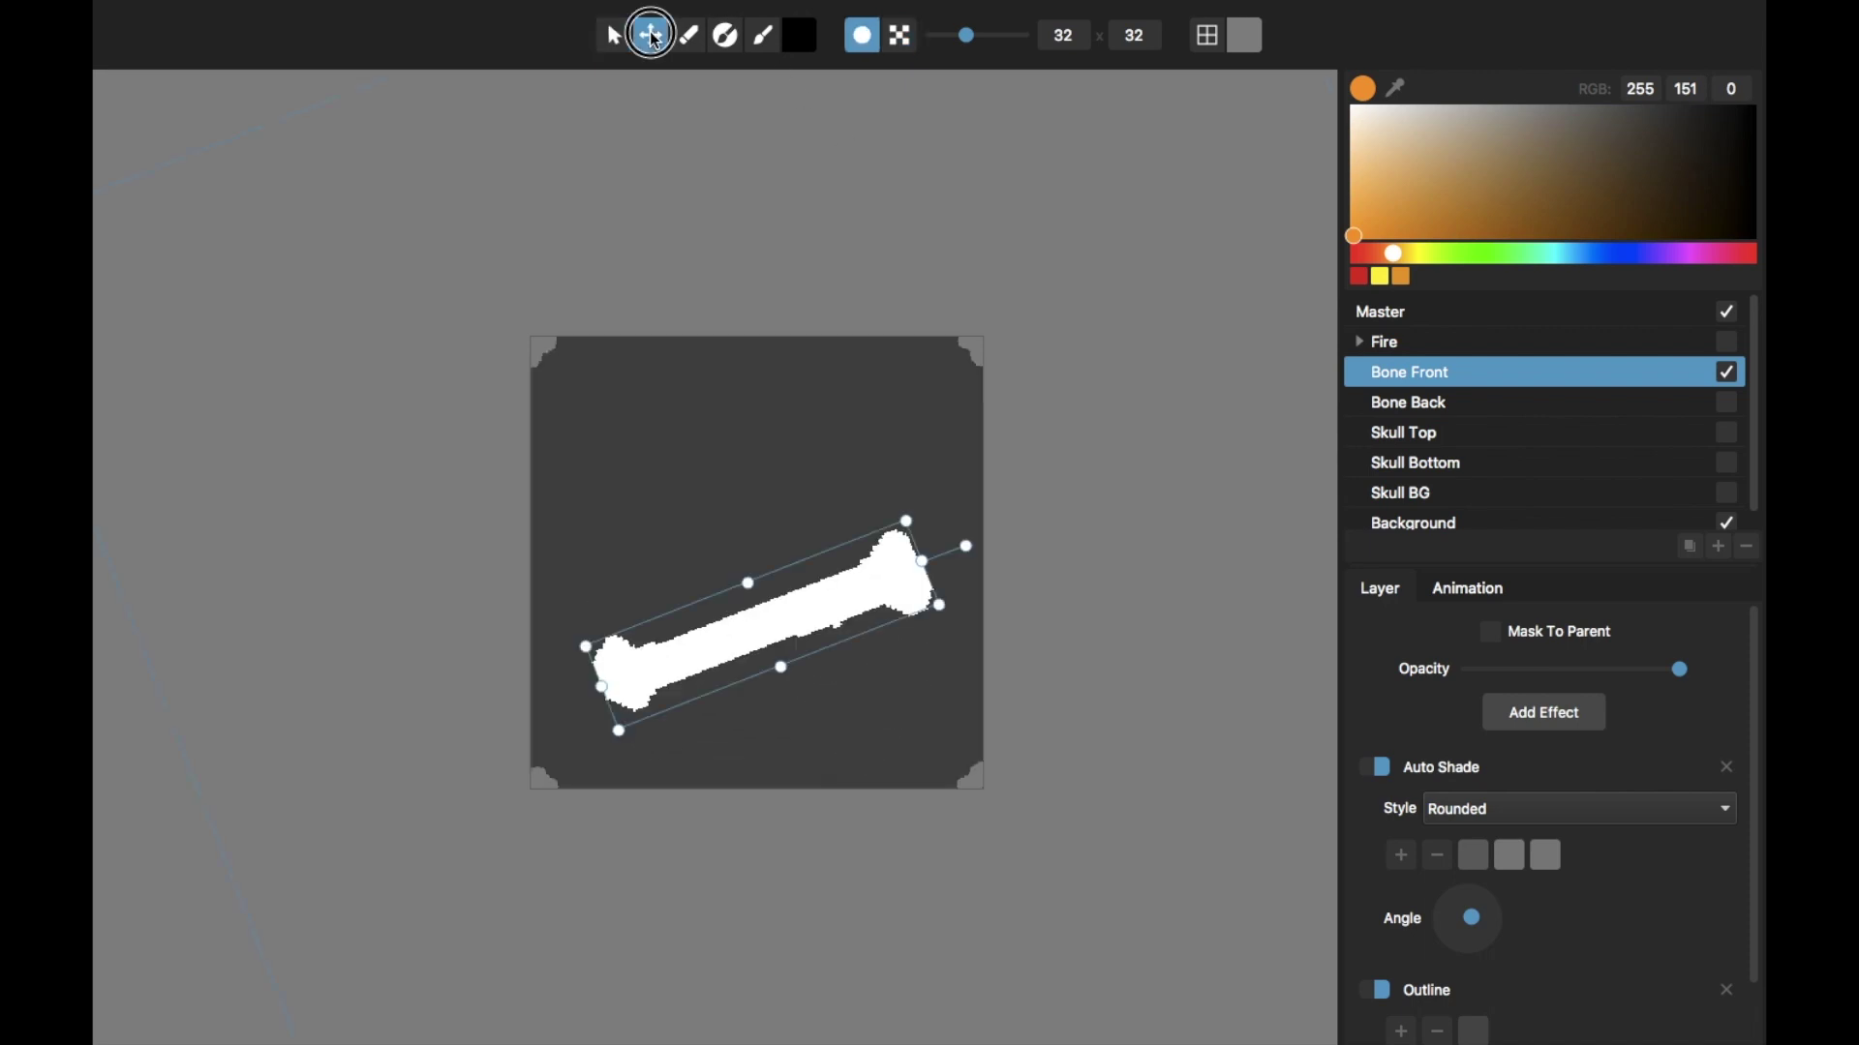
scroll(842, 625, "down", 5)
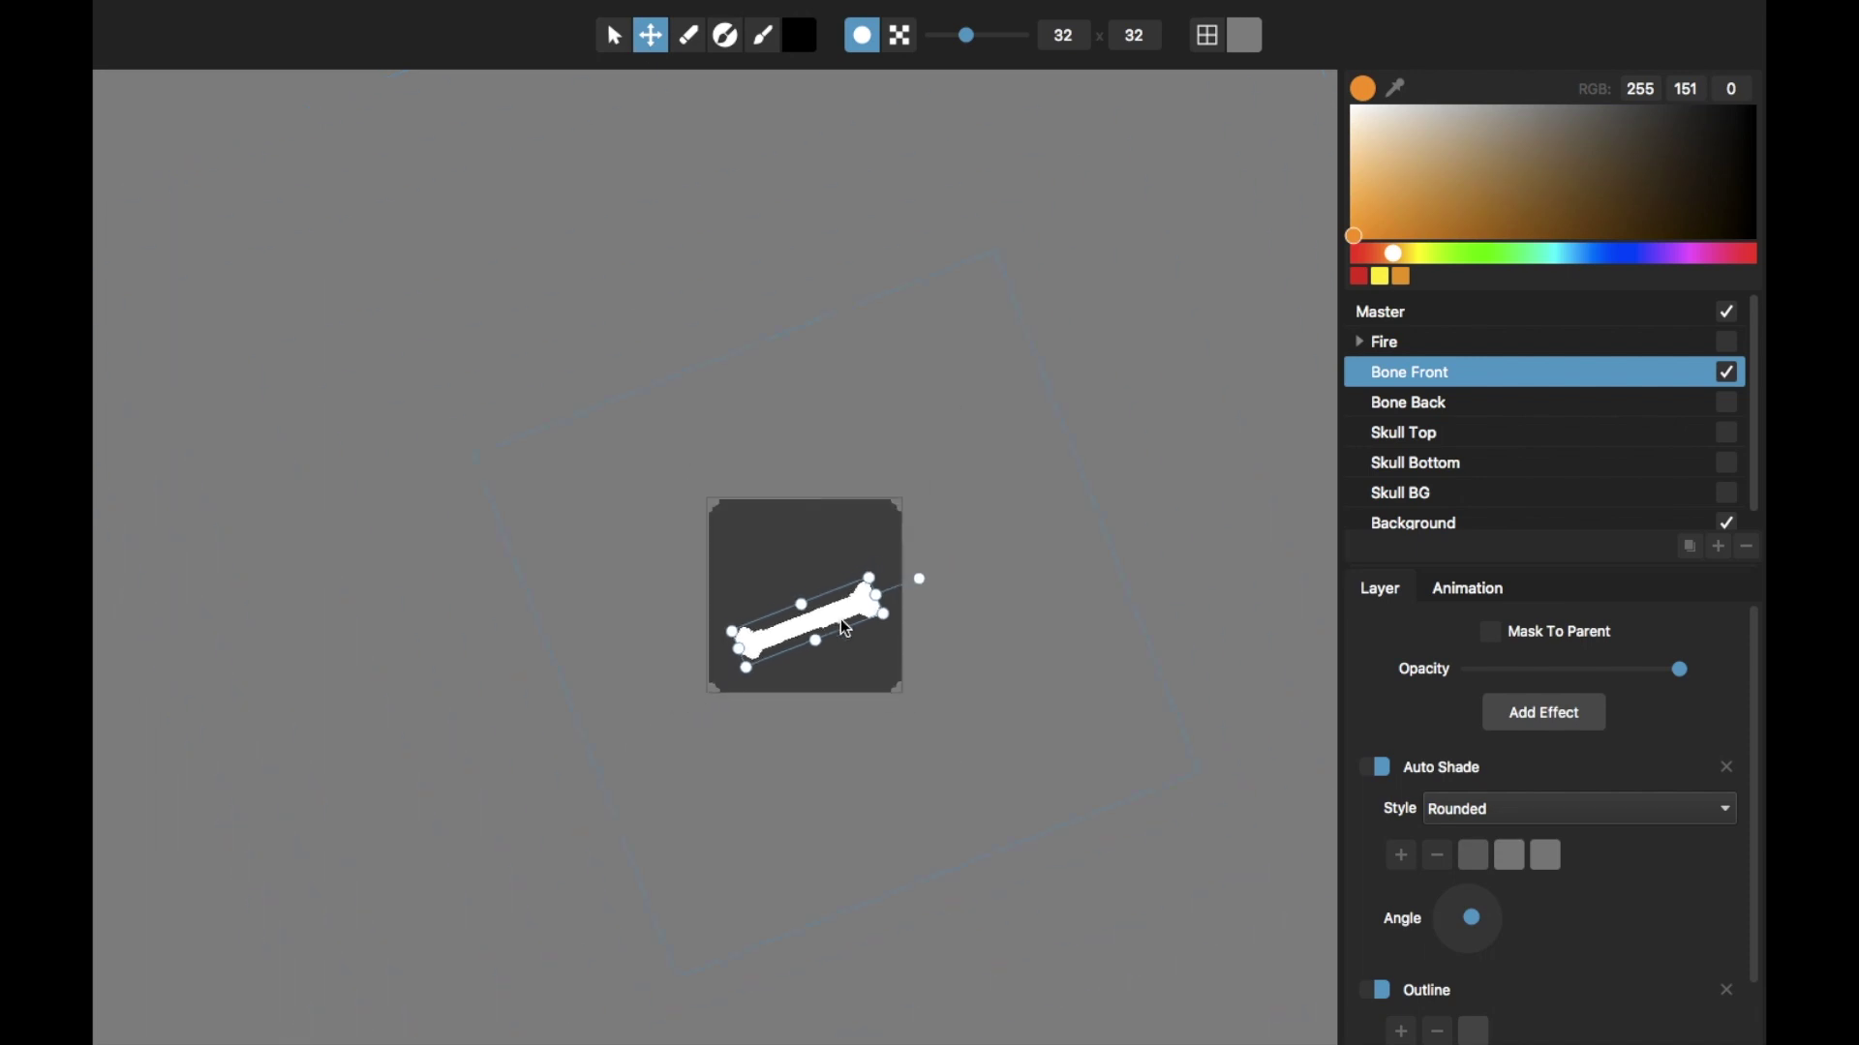
scroll(840, 620, "up", 6)
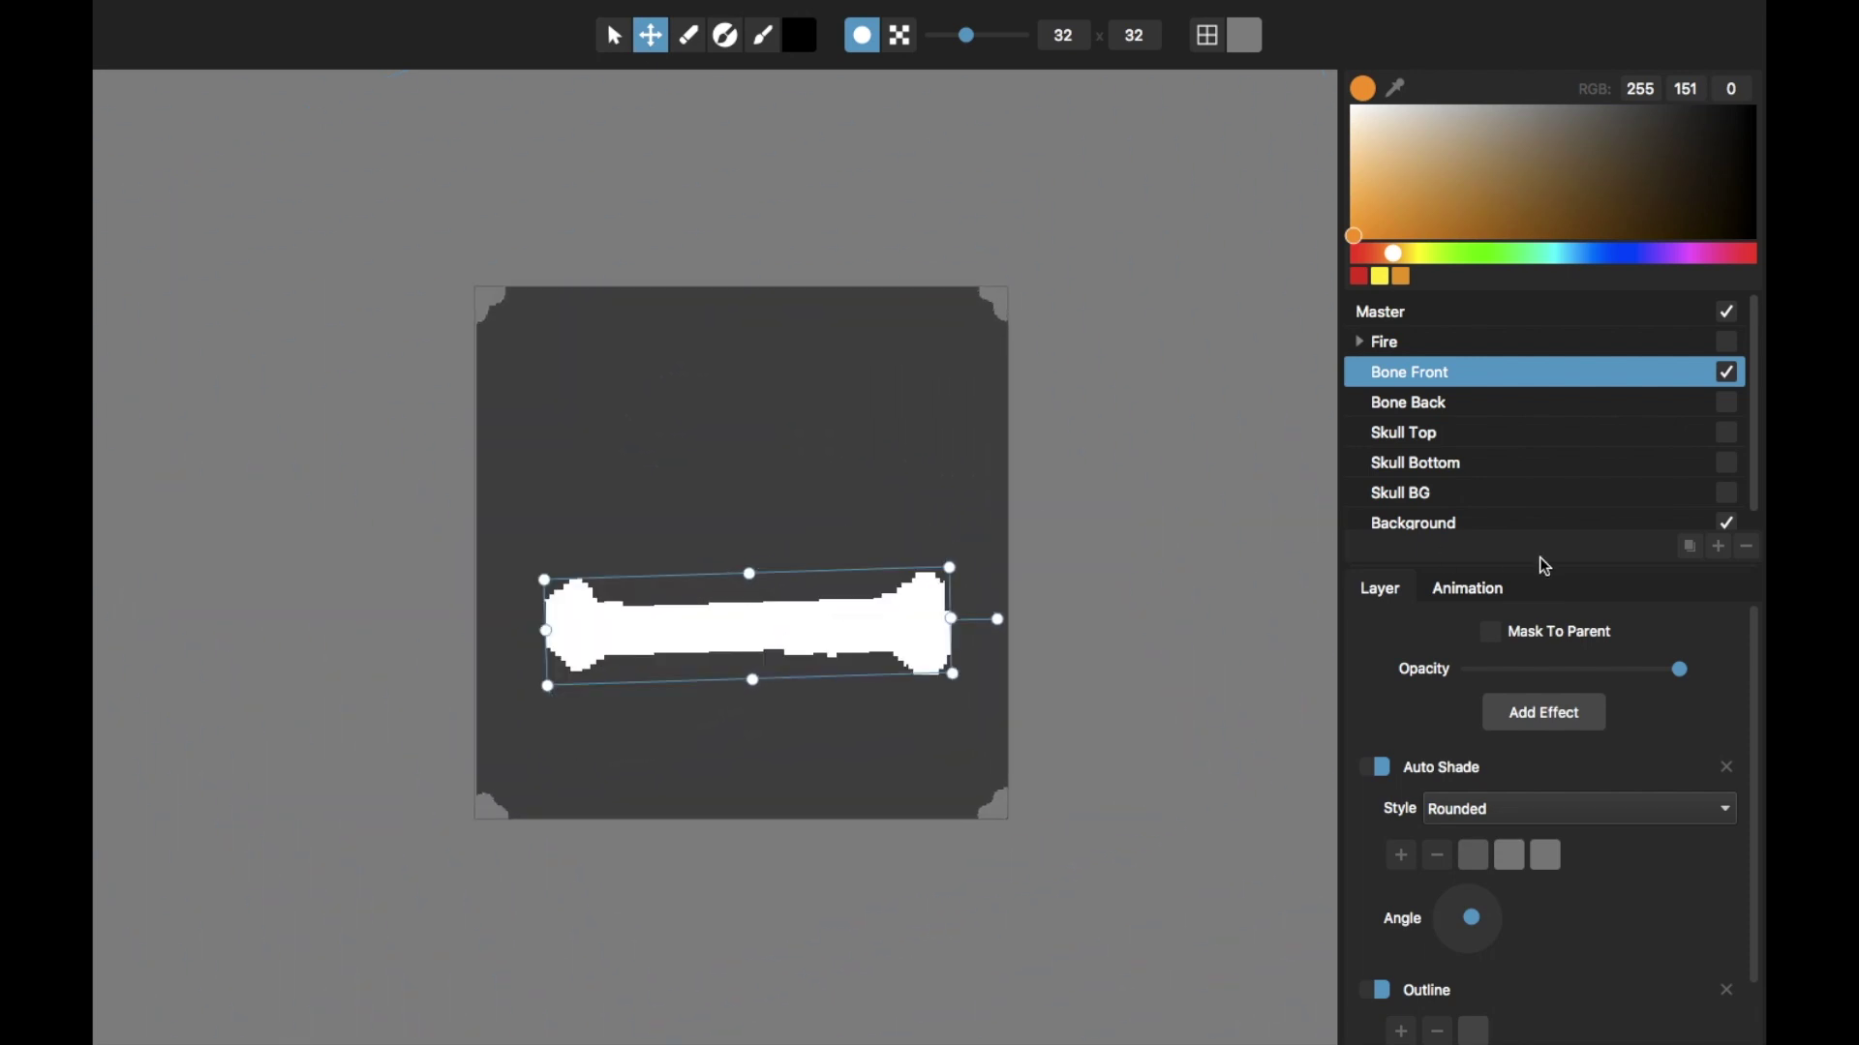
left_click(1469, 588)
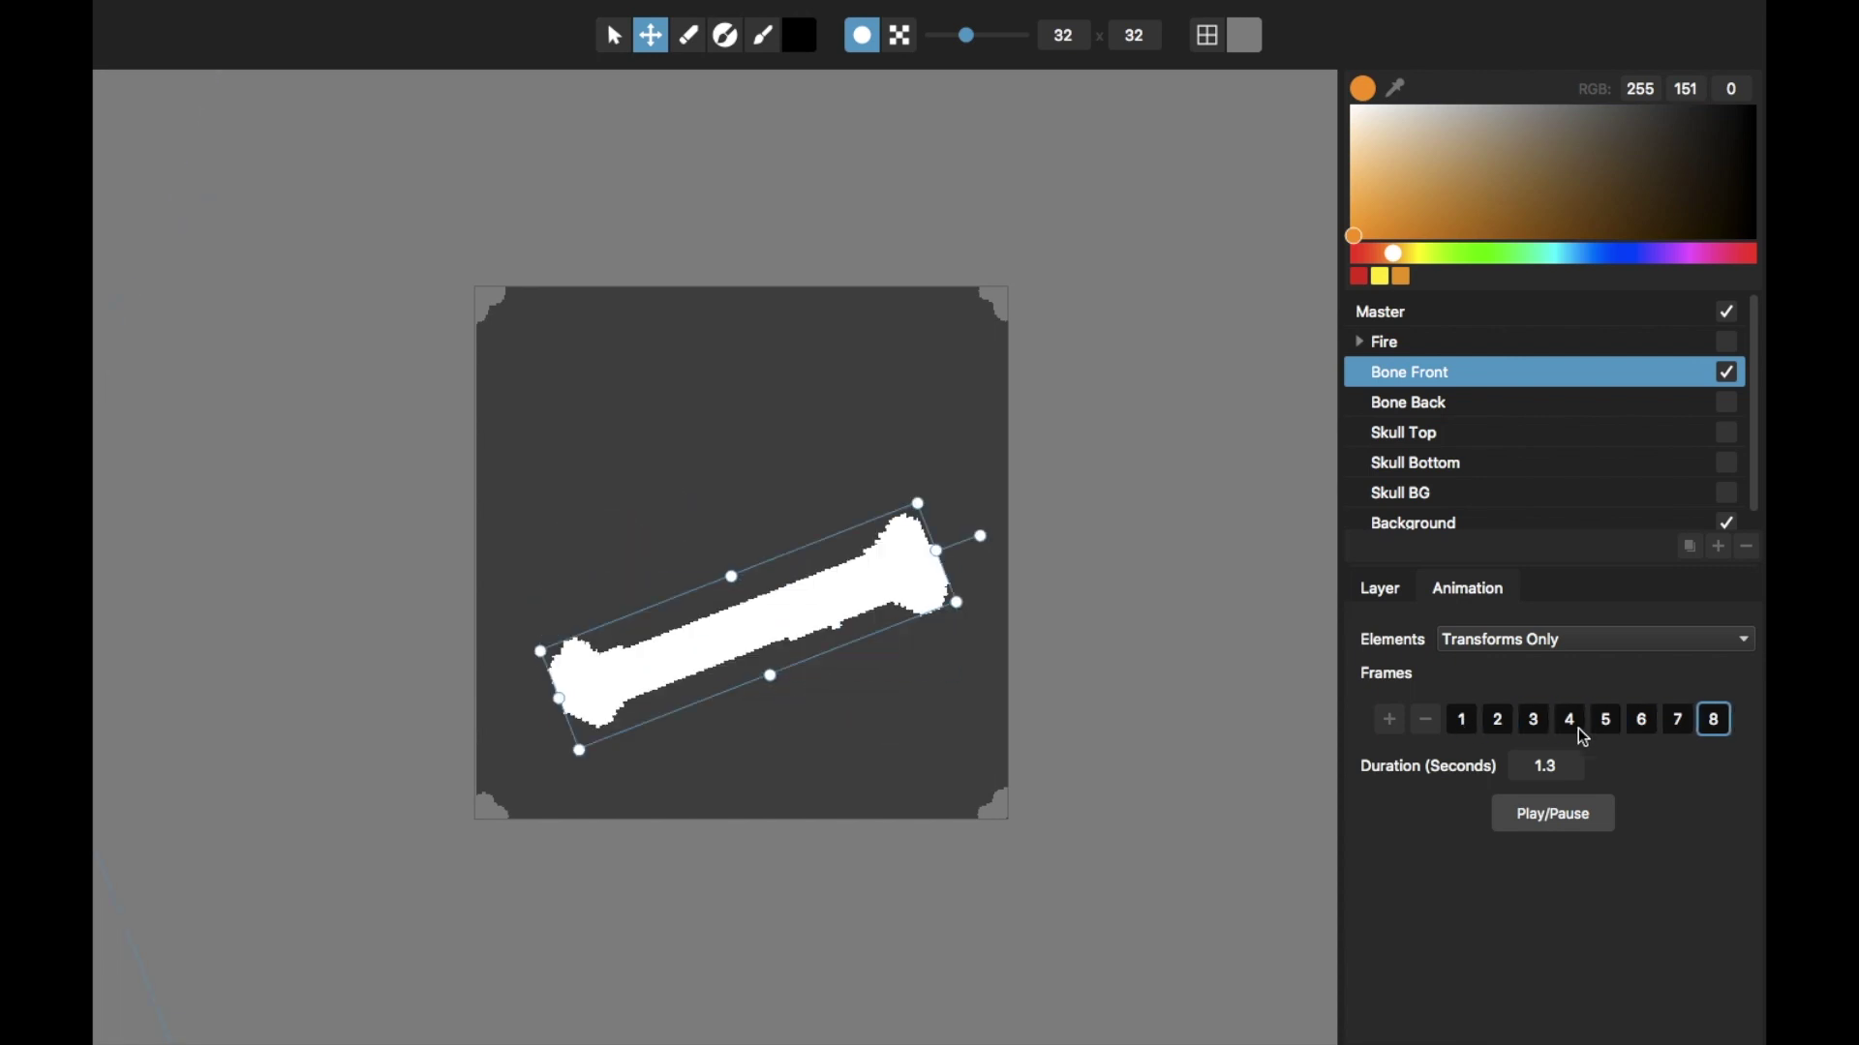
Step: Compare Bone Front's frames 2 and 8 and copy frame 2, without pasting it
left_click(1500, 724)
left_click(1715, 722)
left_click(1493, 726)
mouse_move(441, 4)
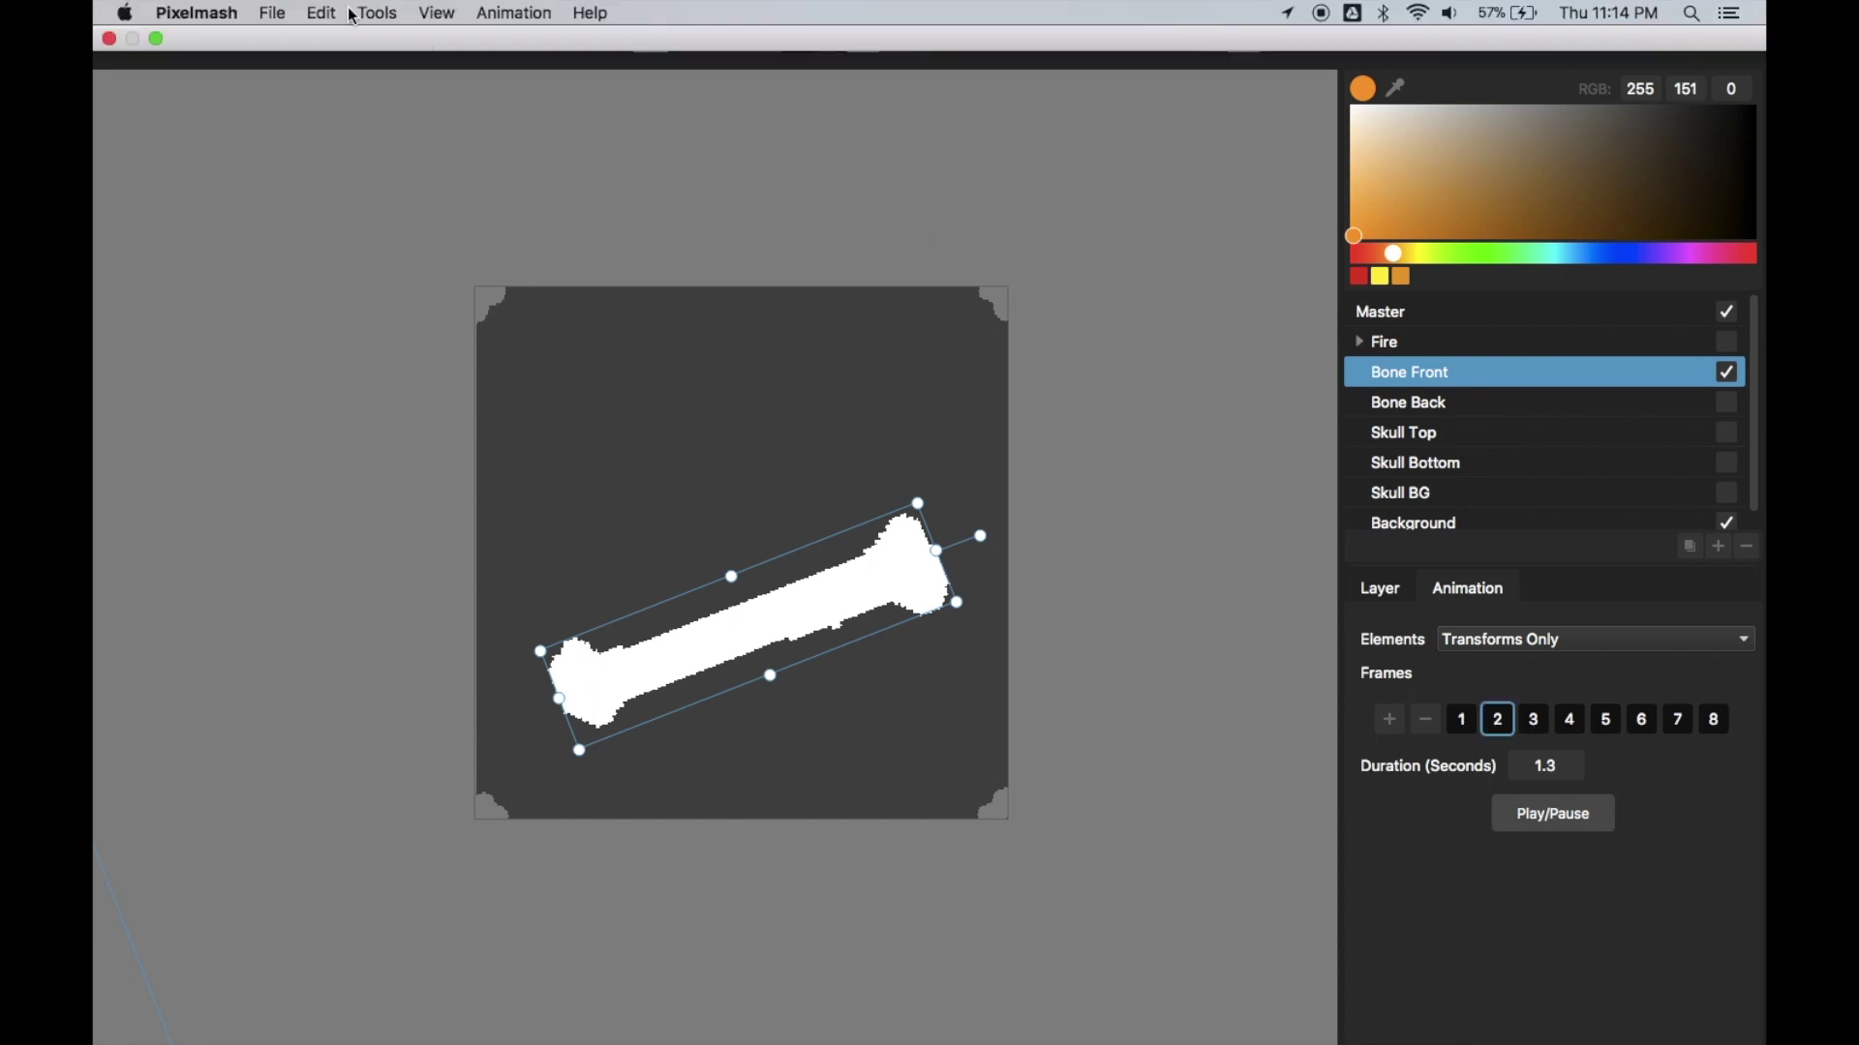
left_click(327, 12)
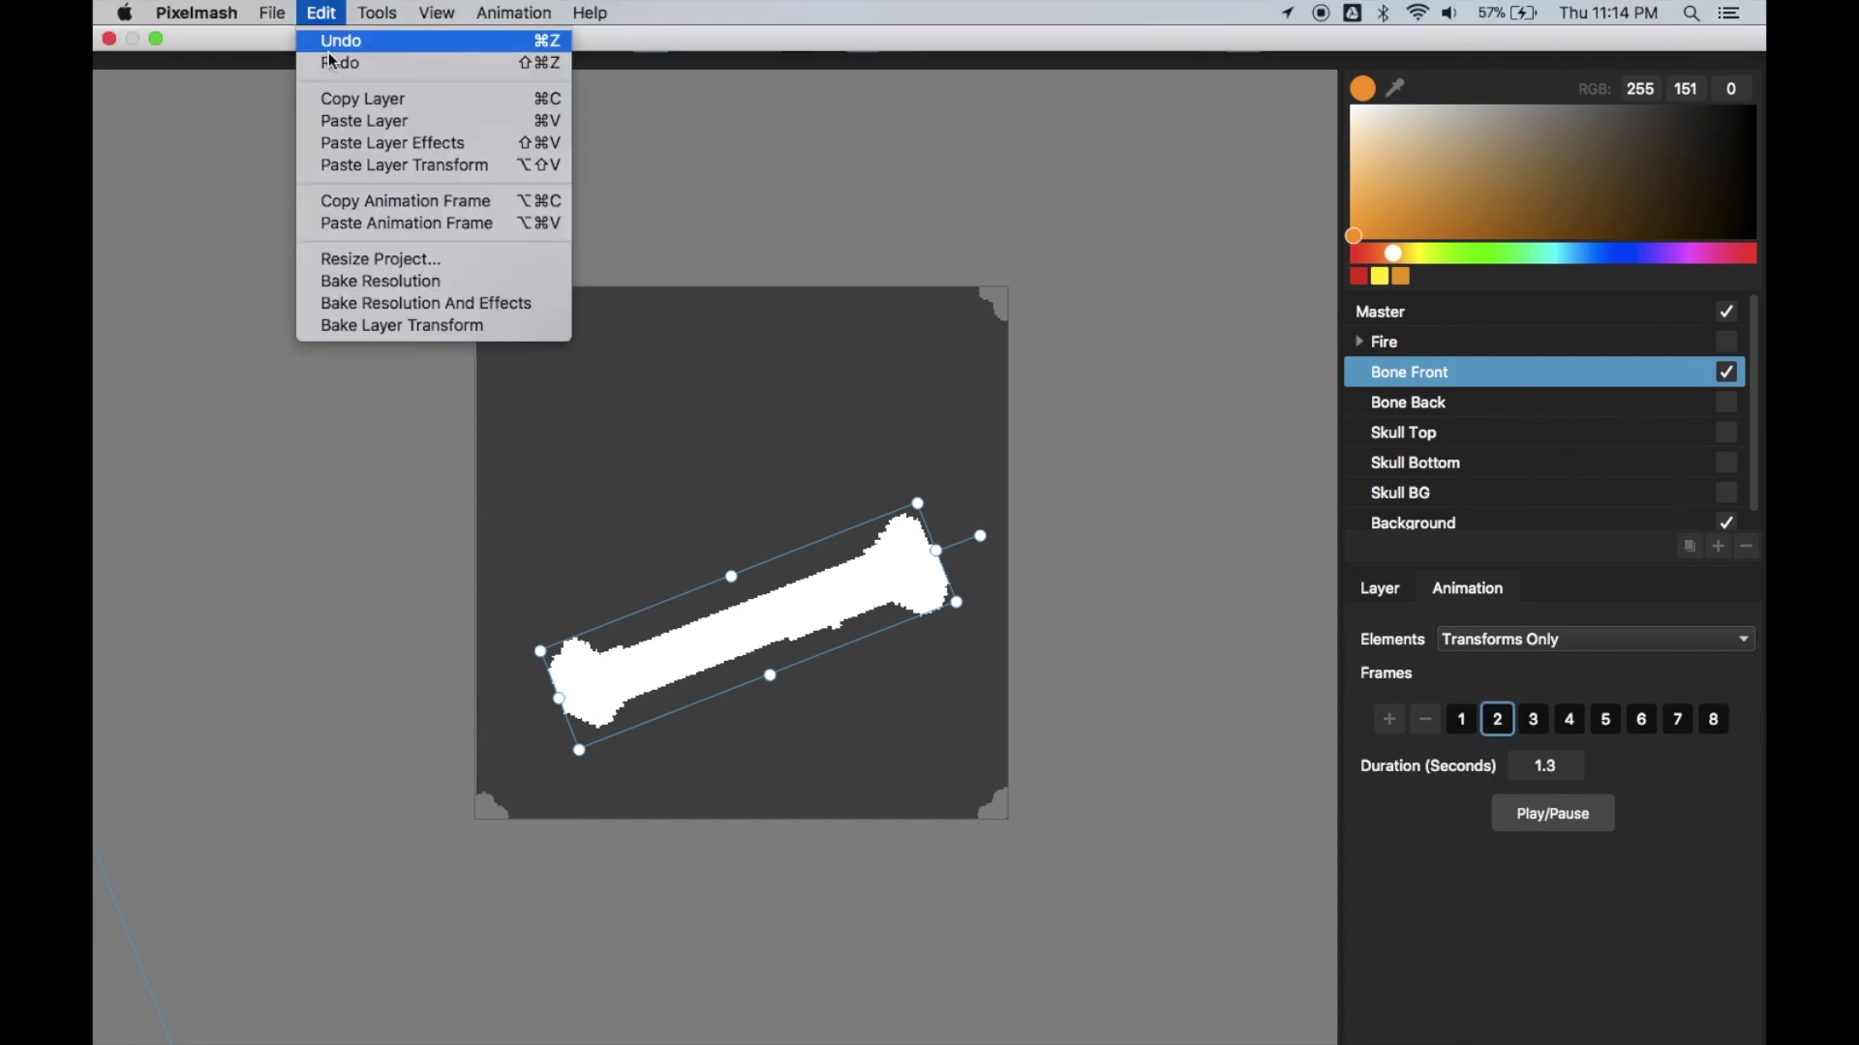
left_click(357, 205)
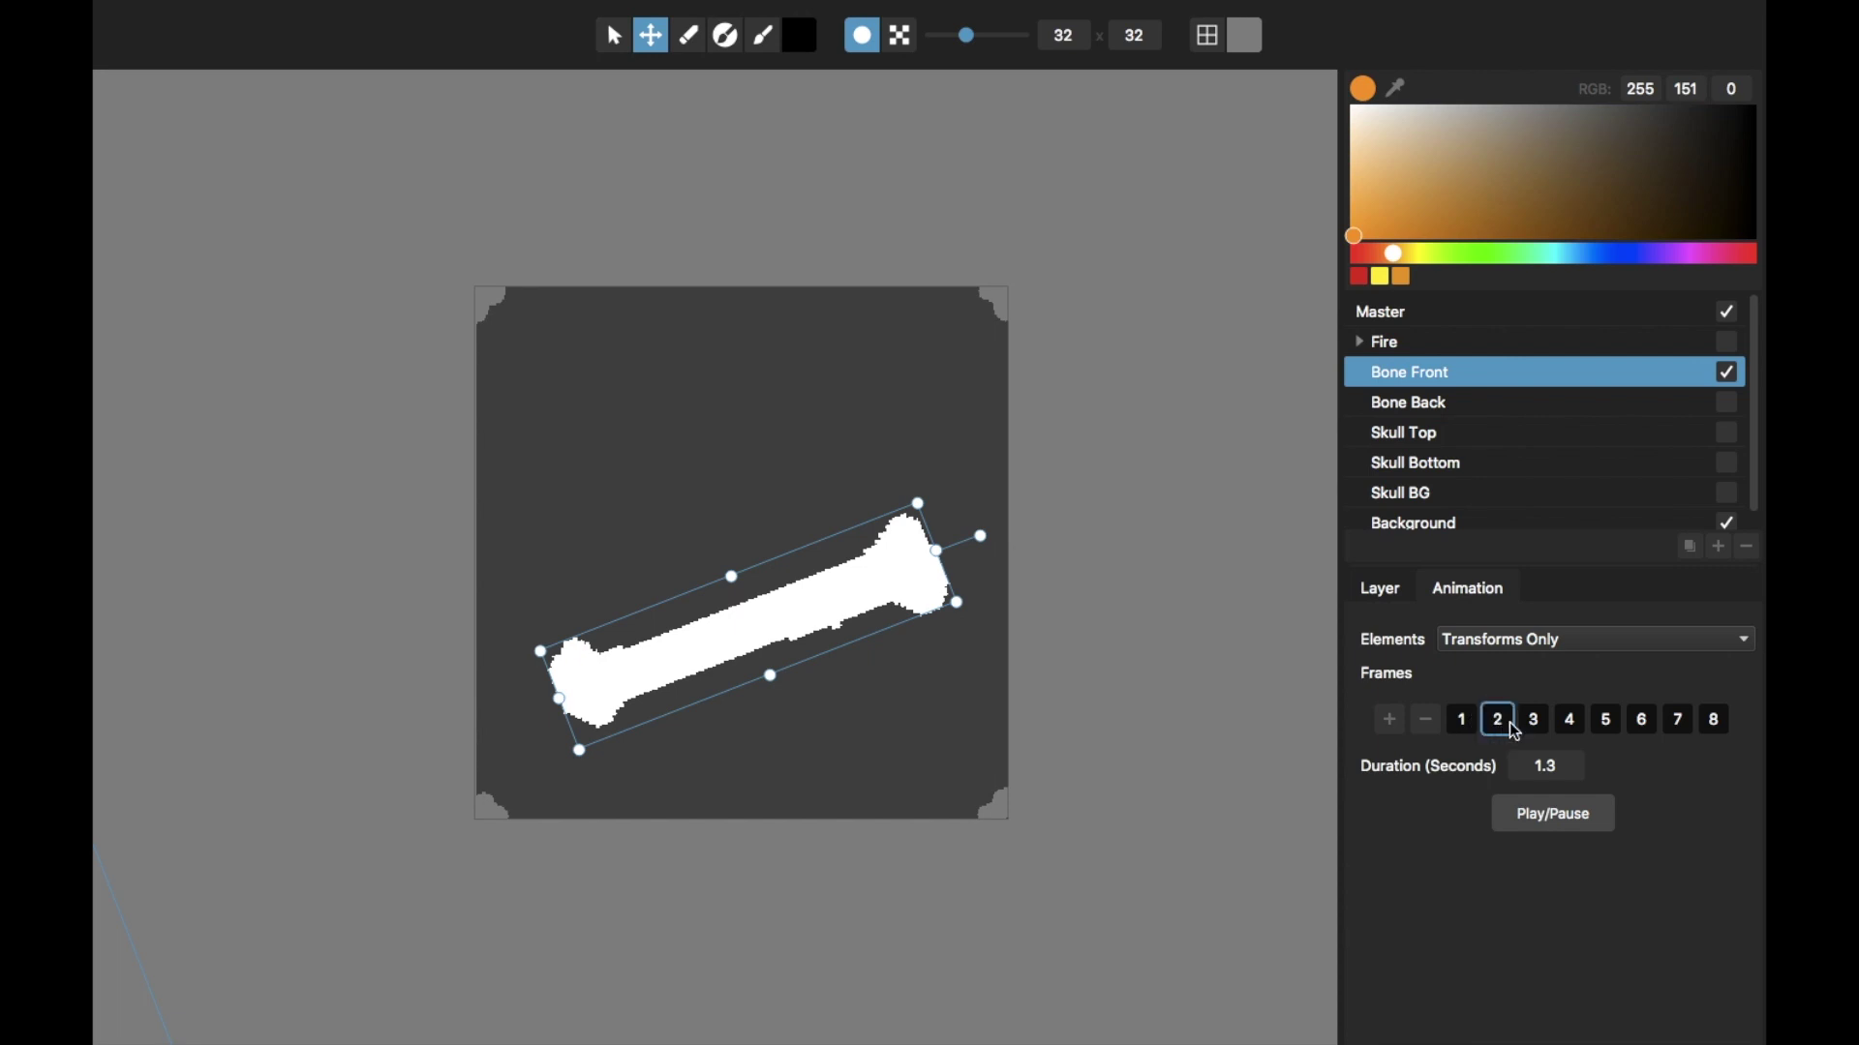
left_click(1712, 721)
left_click(1500, 724)
left_click(314, 13)
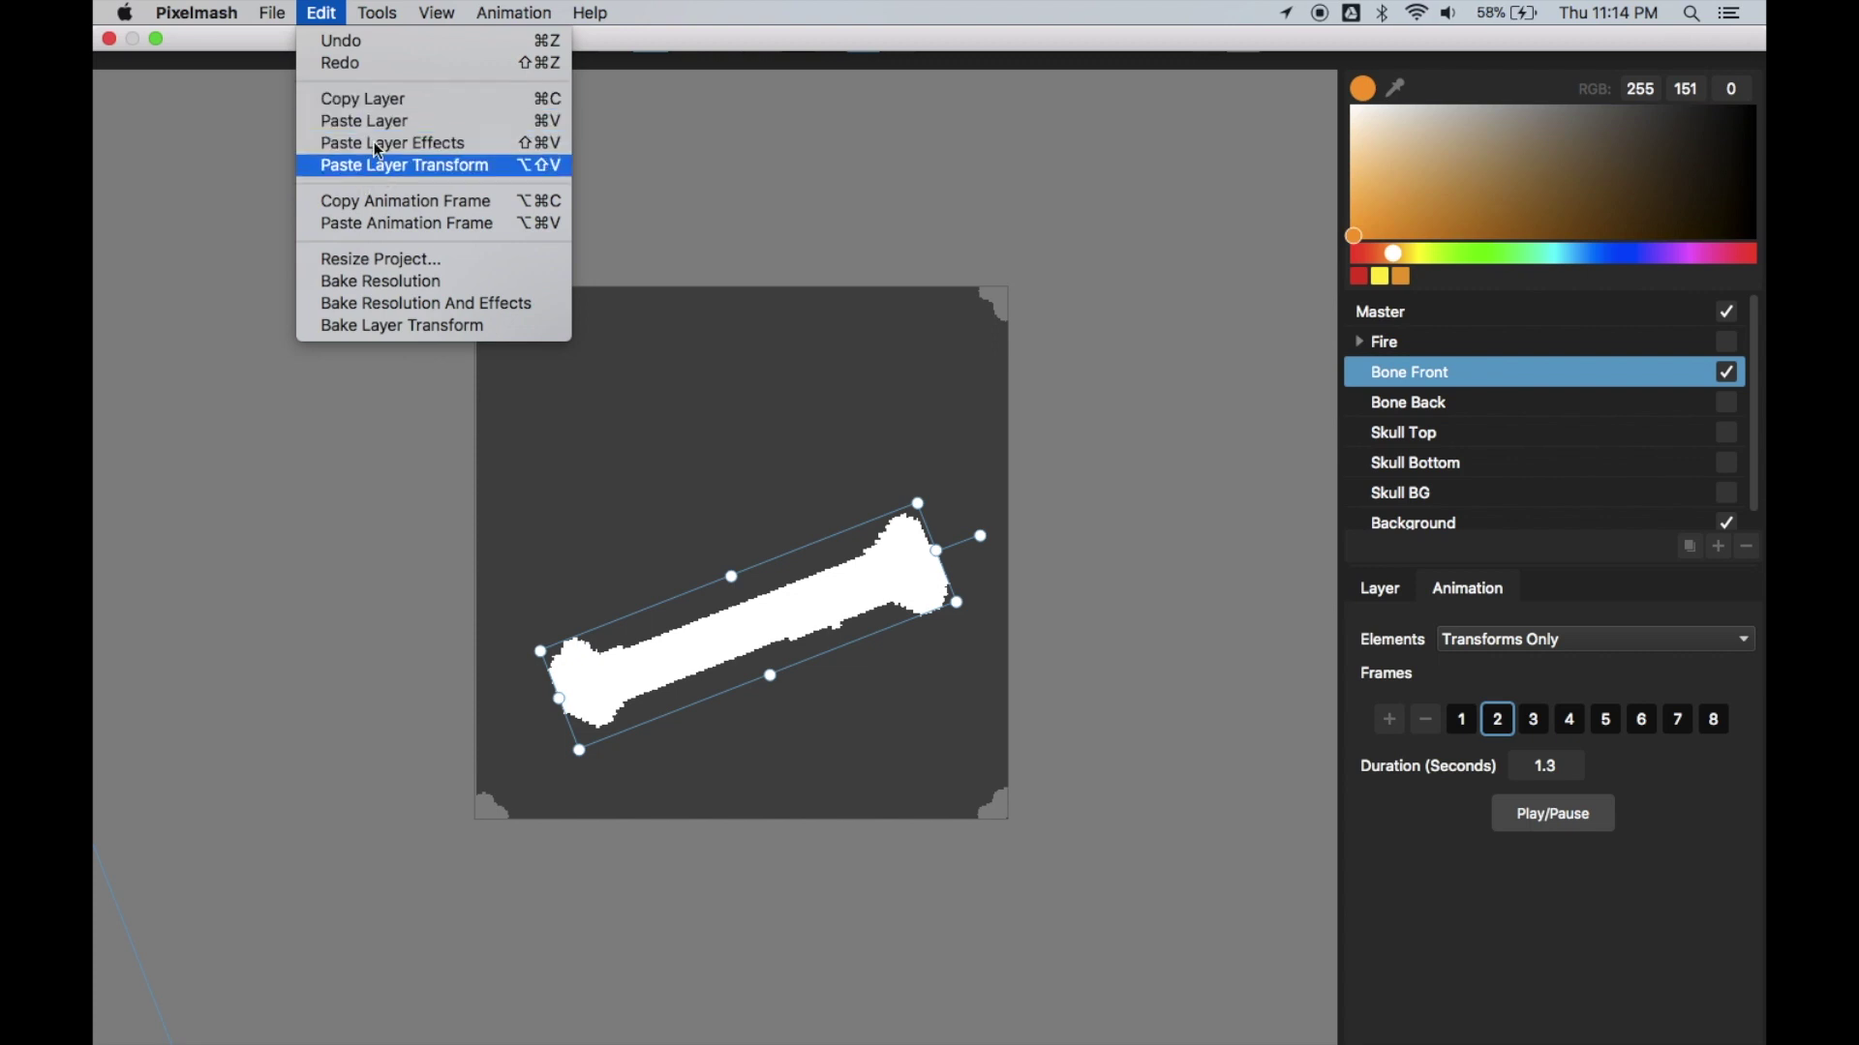
left_click(325, 16)
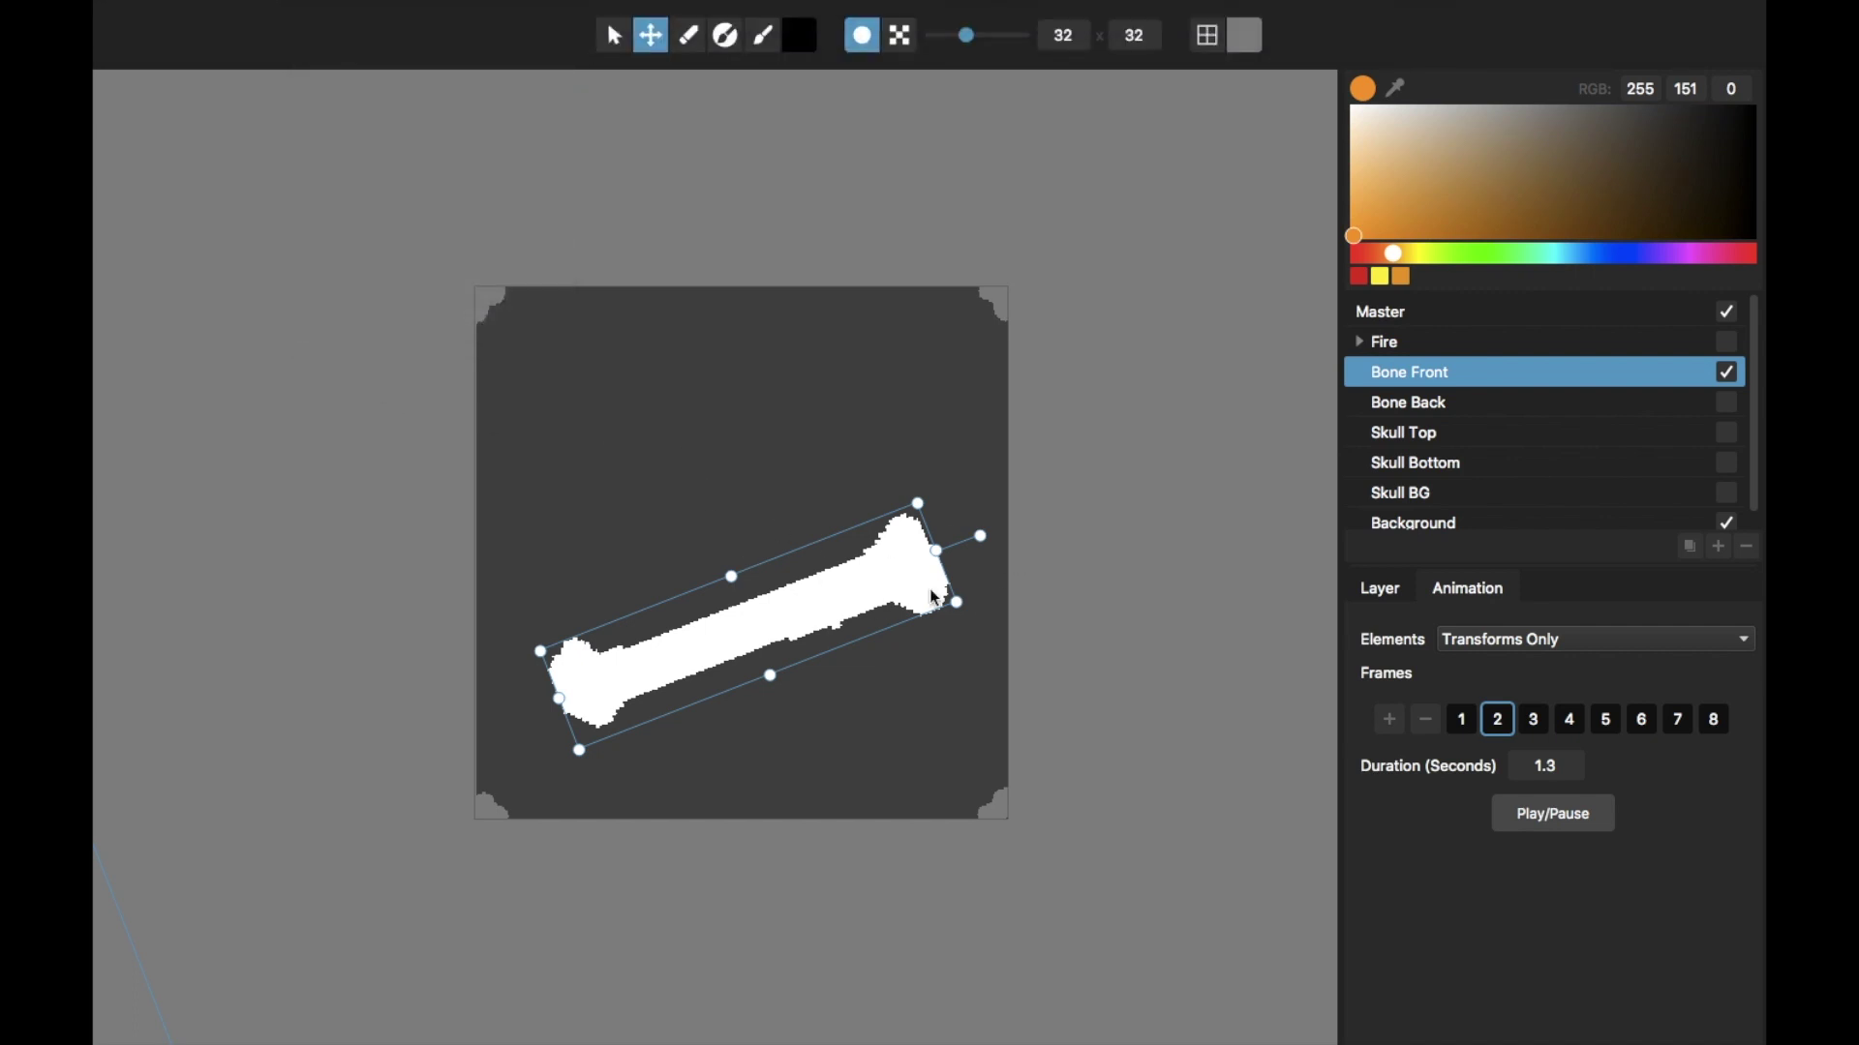
Step: Play the animation and rotate the bone to a steeper angle, checking frames 2 and 8
key("space")
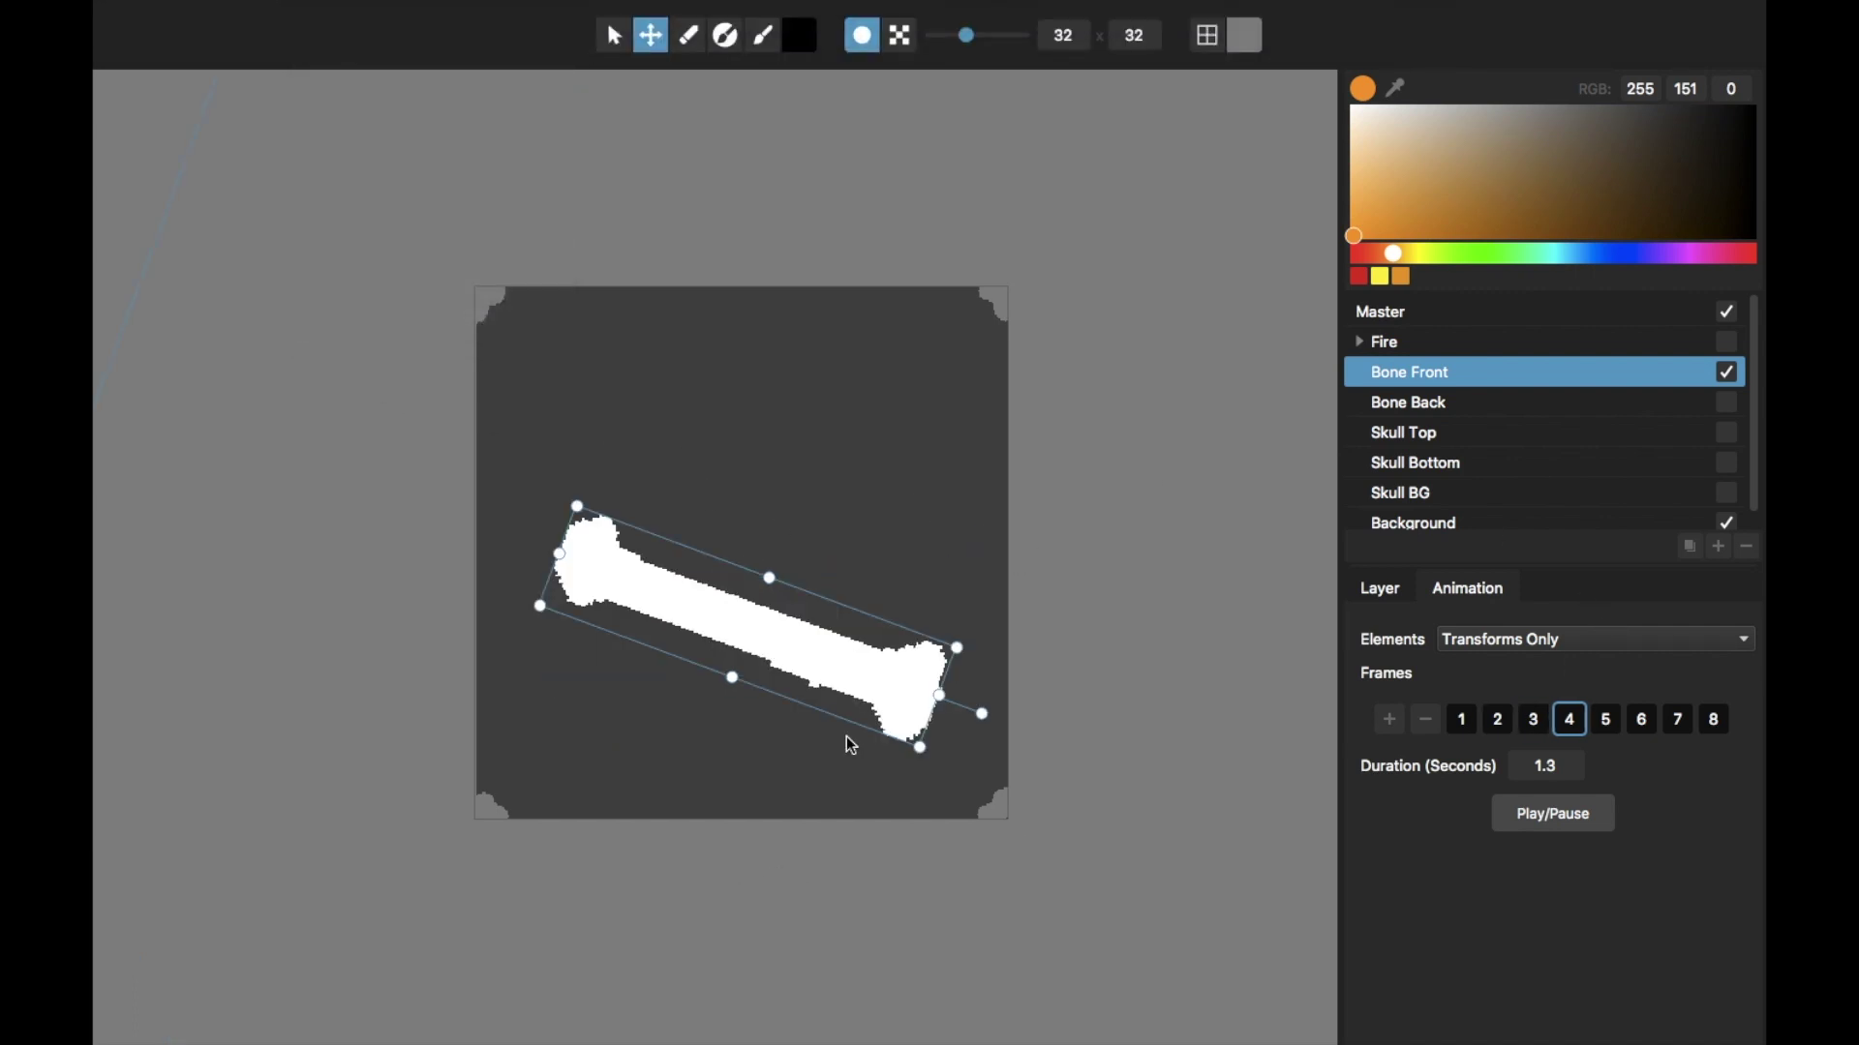
mouse_move(982, 715)
left_mouse_down()
mouse_move(962, 741)
mouse_move(1020, 676)
mouse_move(958, 739)
mouse_move(1003, 725)
left_mouse_up()
left_click(1498, 719)
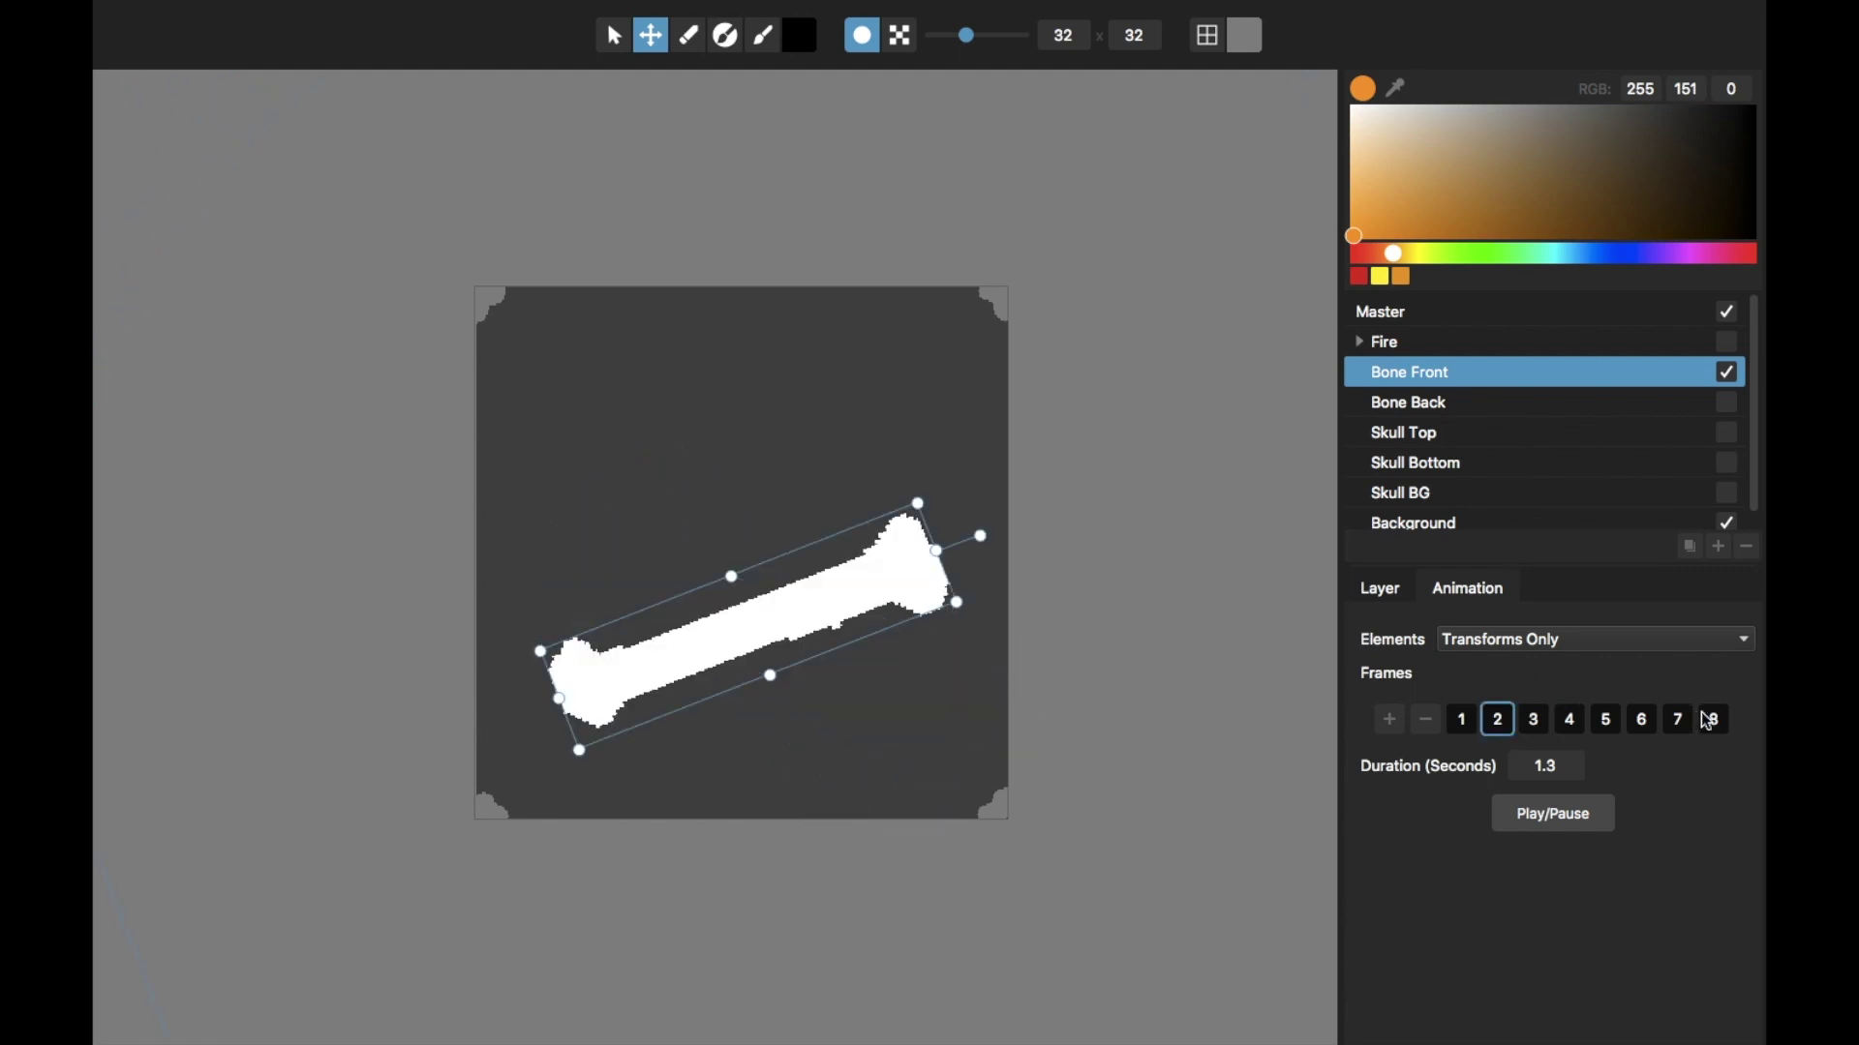
left_click(1711, 719)
left_click(1498, 726)
left_click(1714, 721)
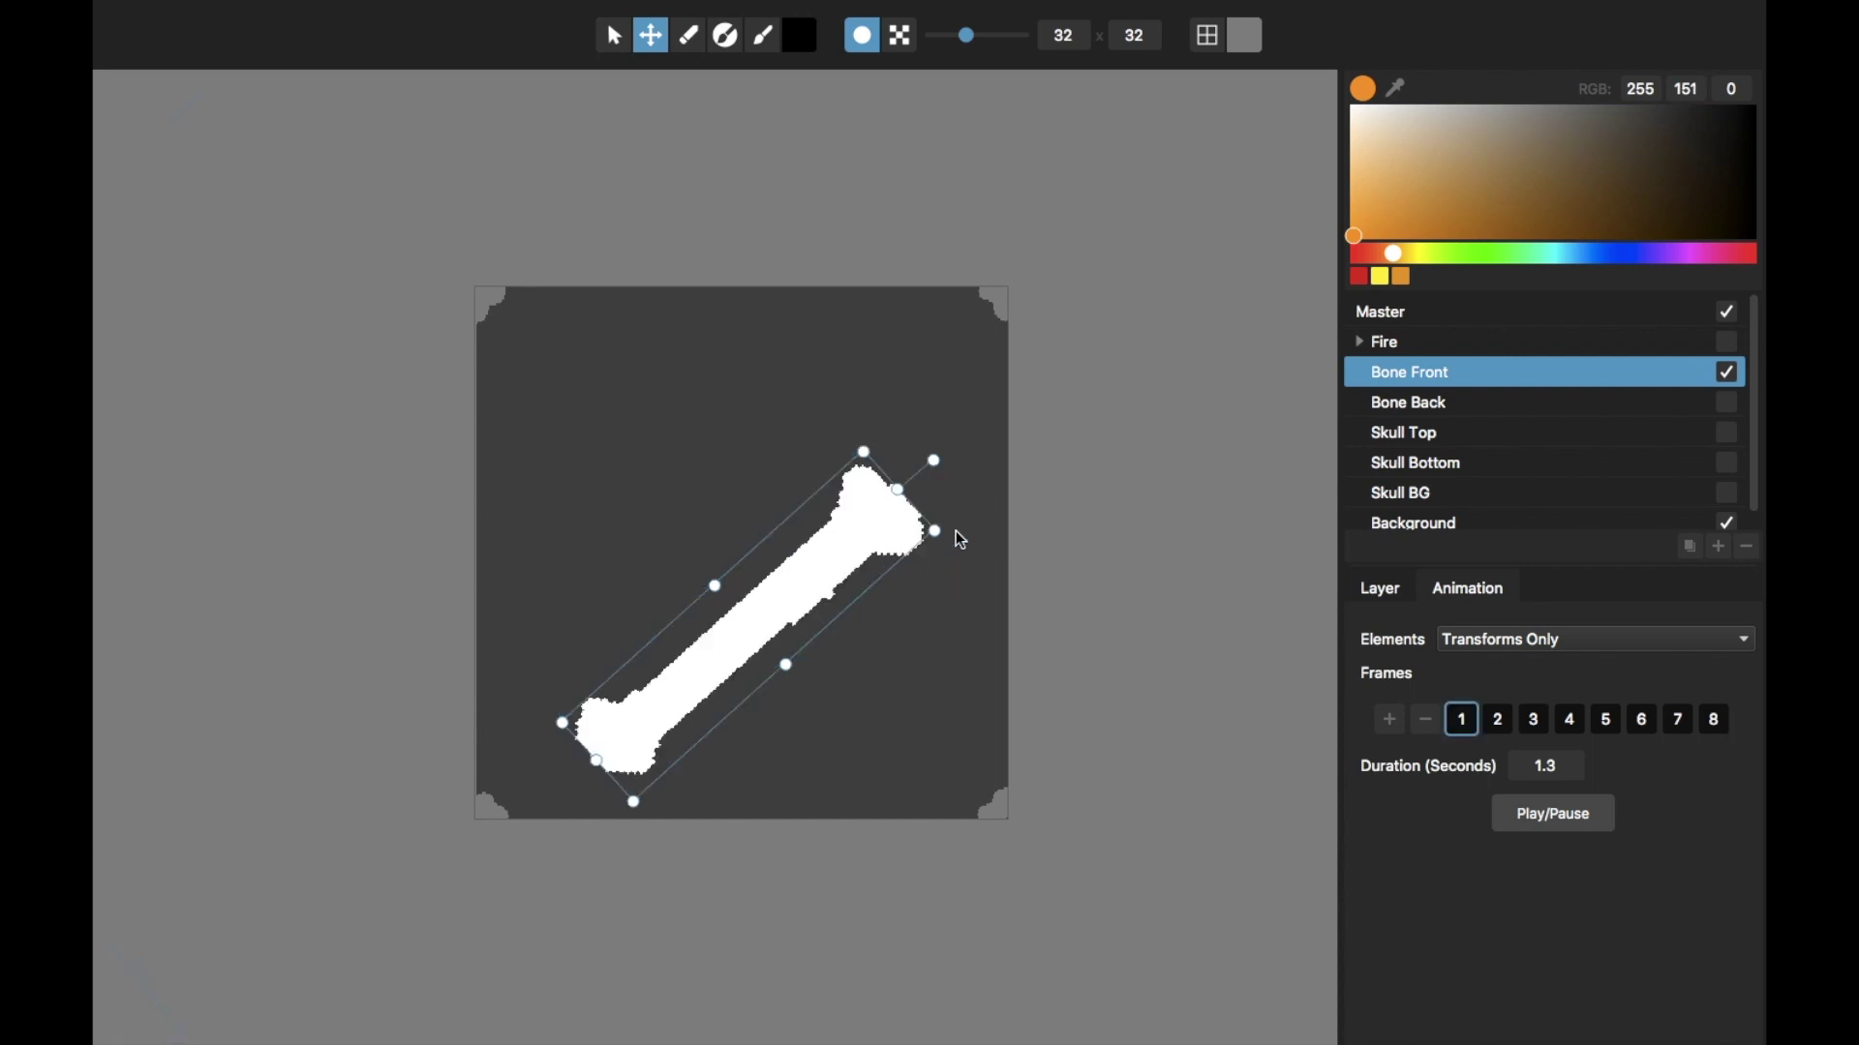
Step: Set the bone's Auto Shade Angle so light comes from the upper left
left_click(1384, 593)
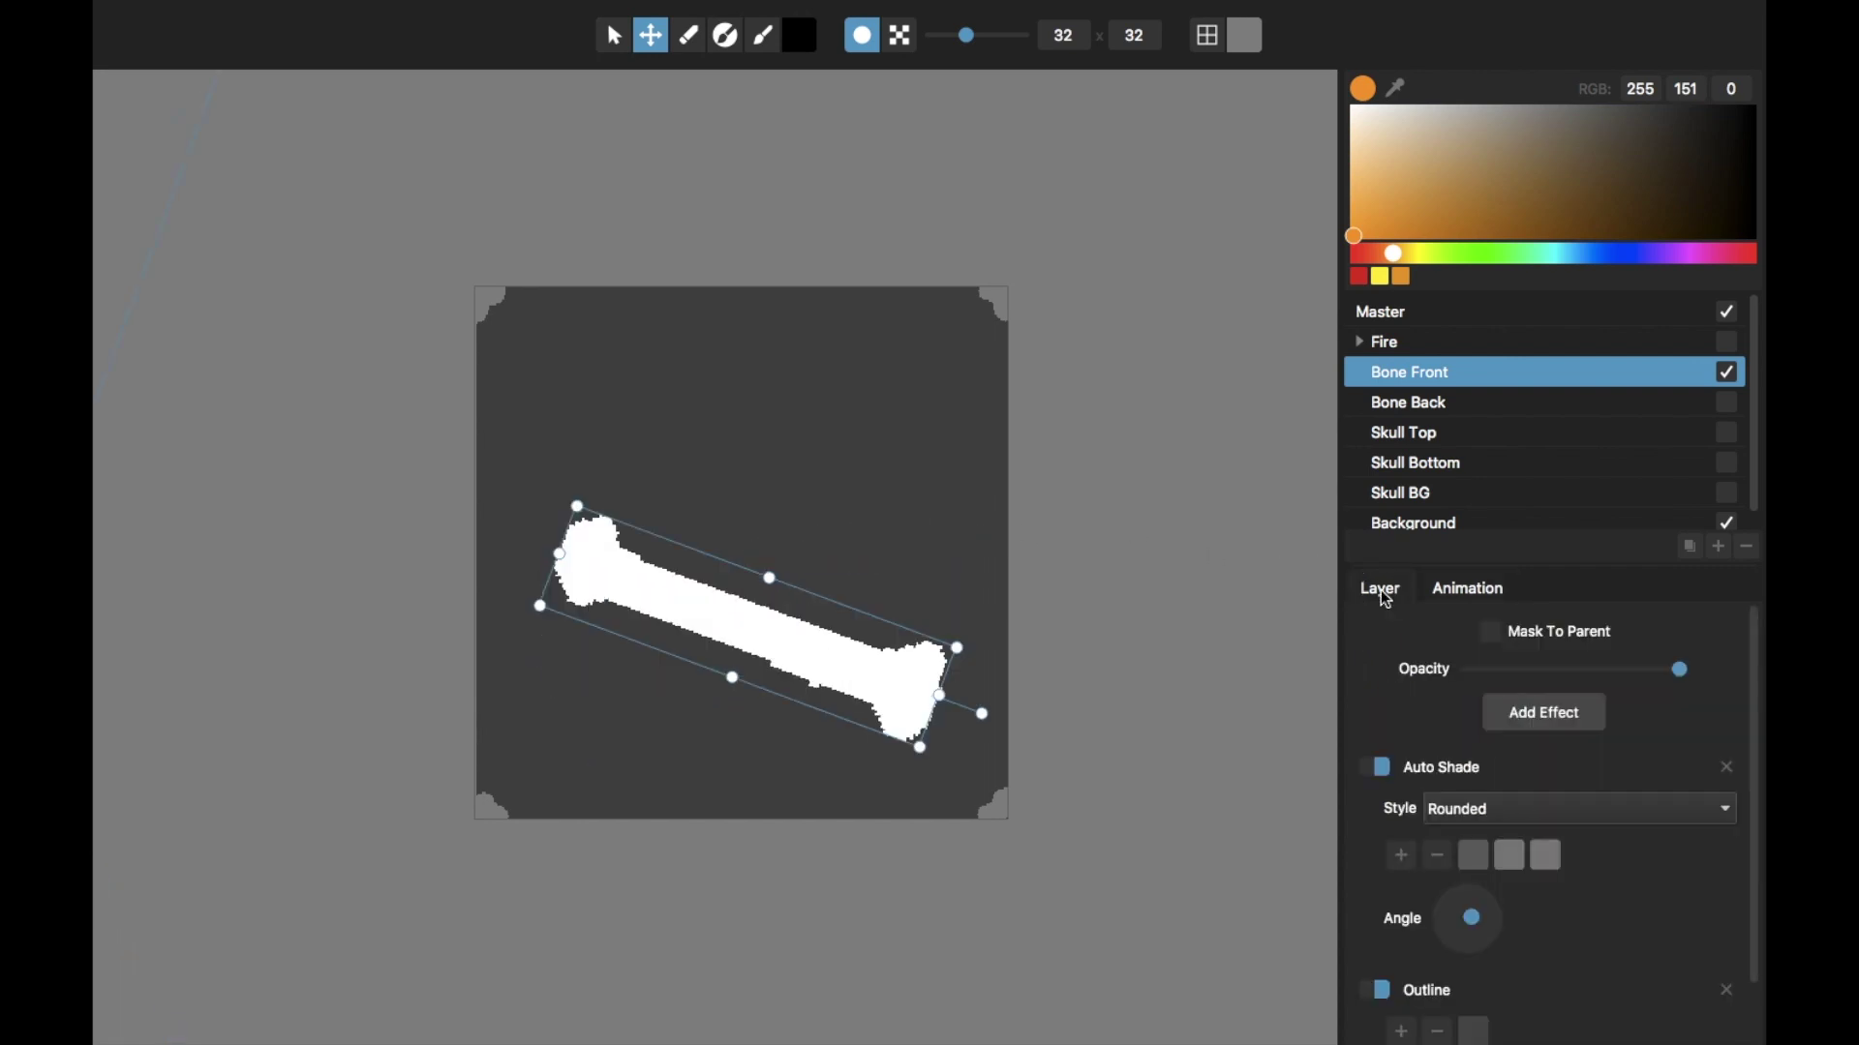
left_click_drag(1430, 565, 1432, 485)
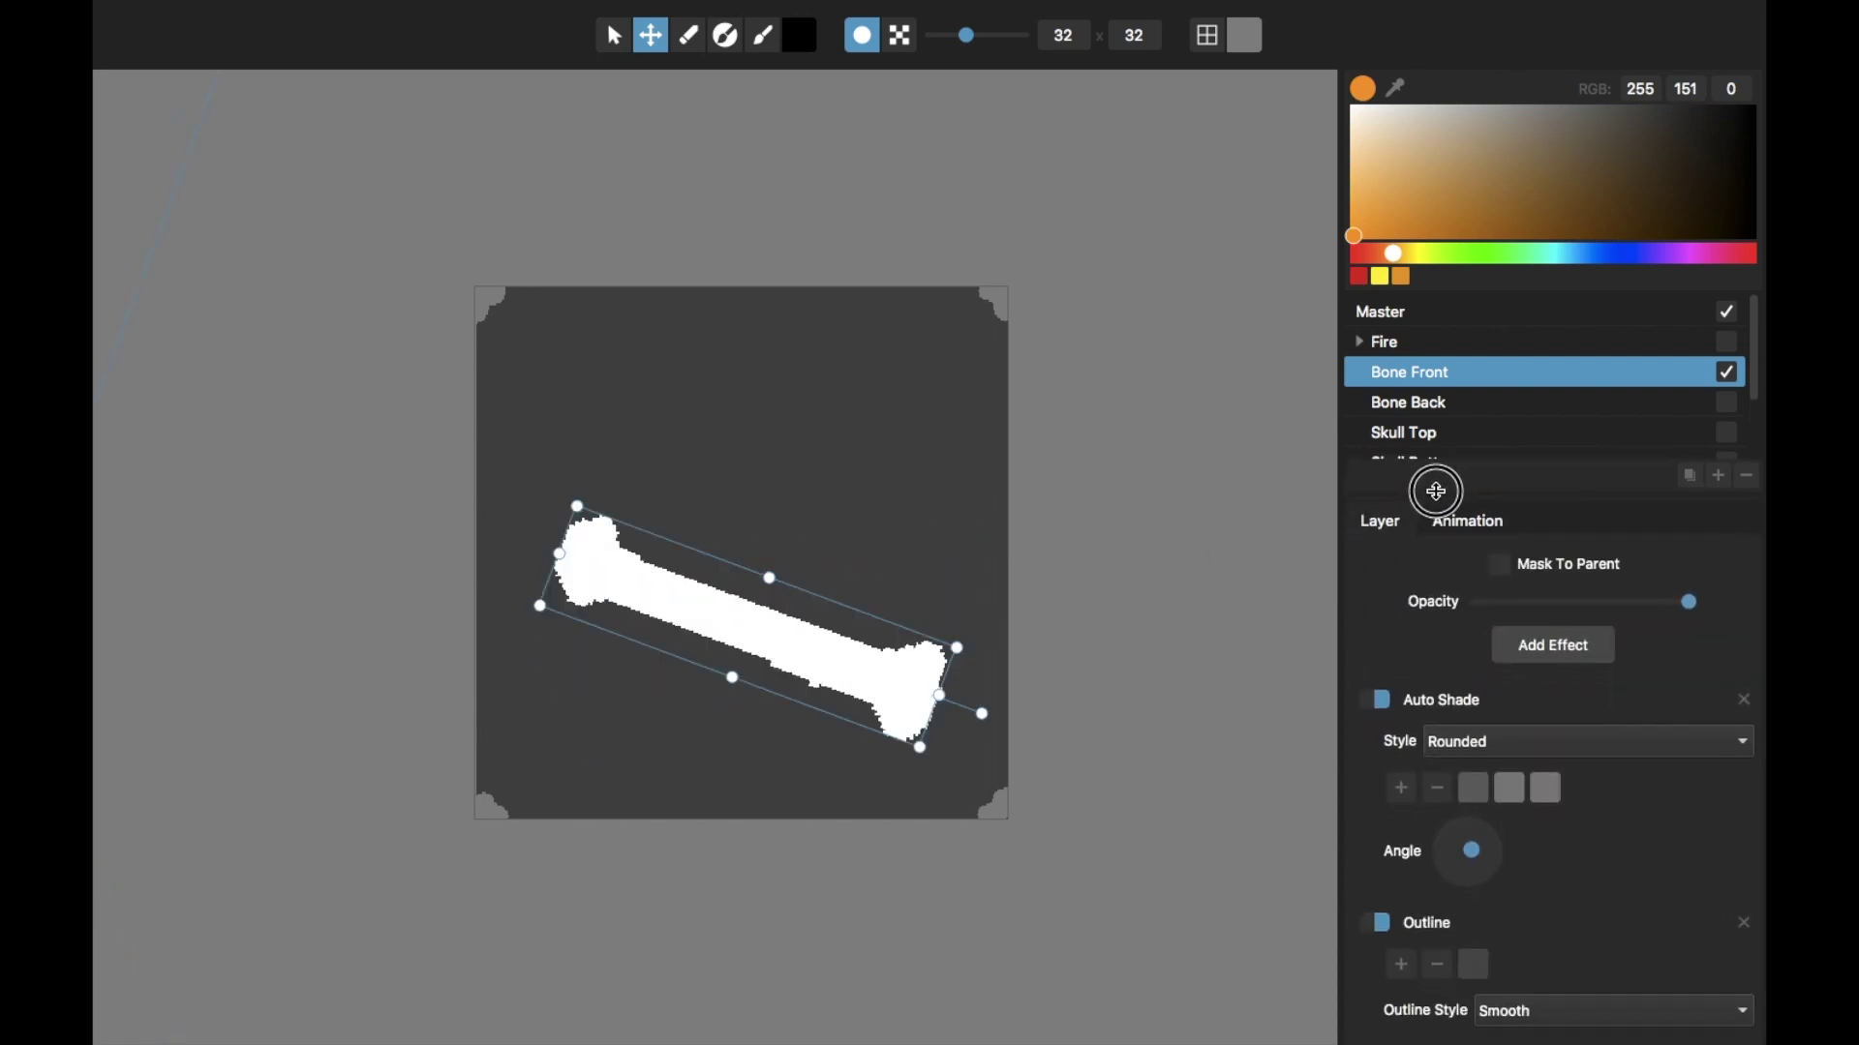
key("Tab")
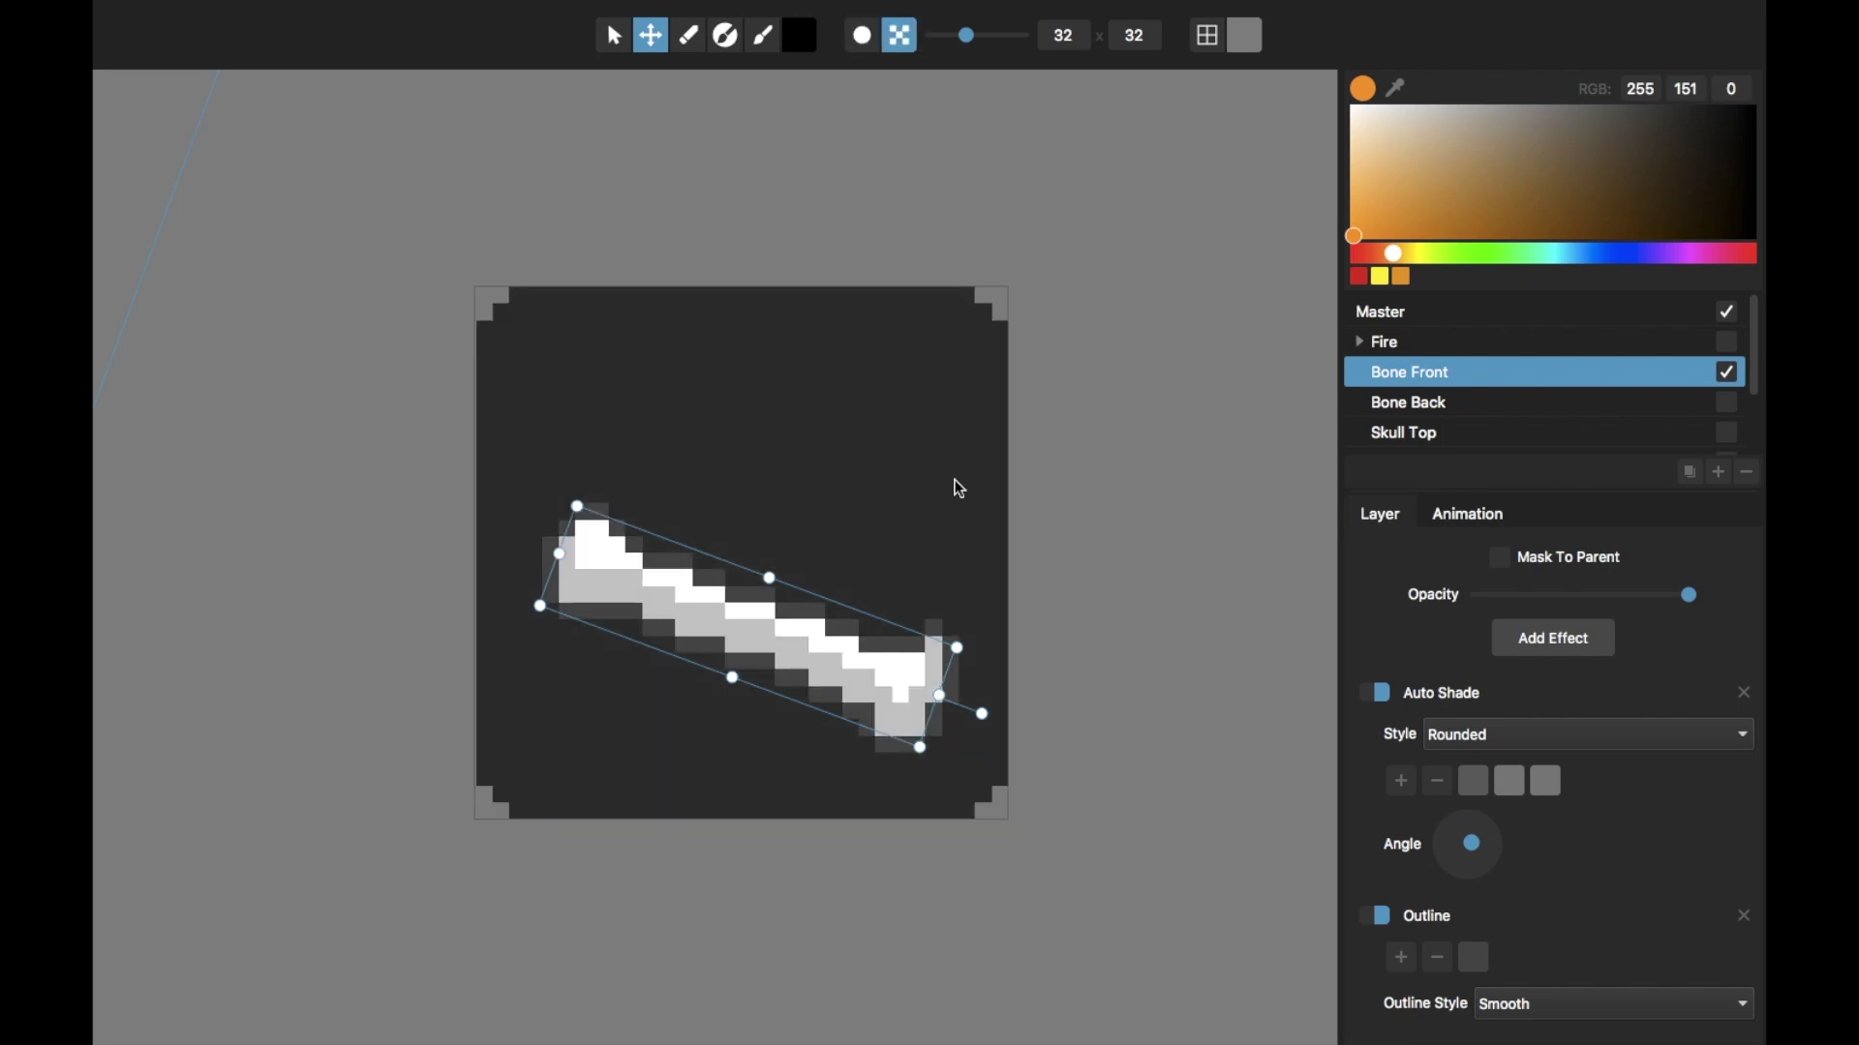
scroll(1028, 711, "down", 2)
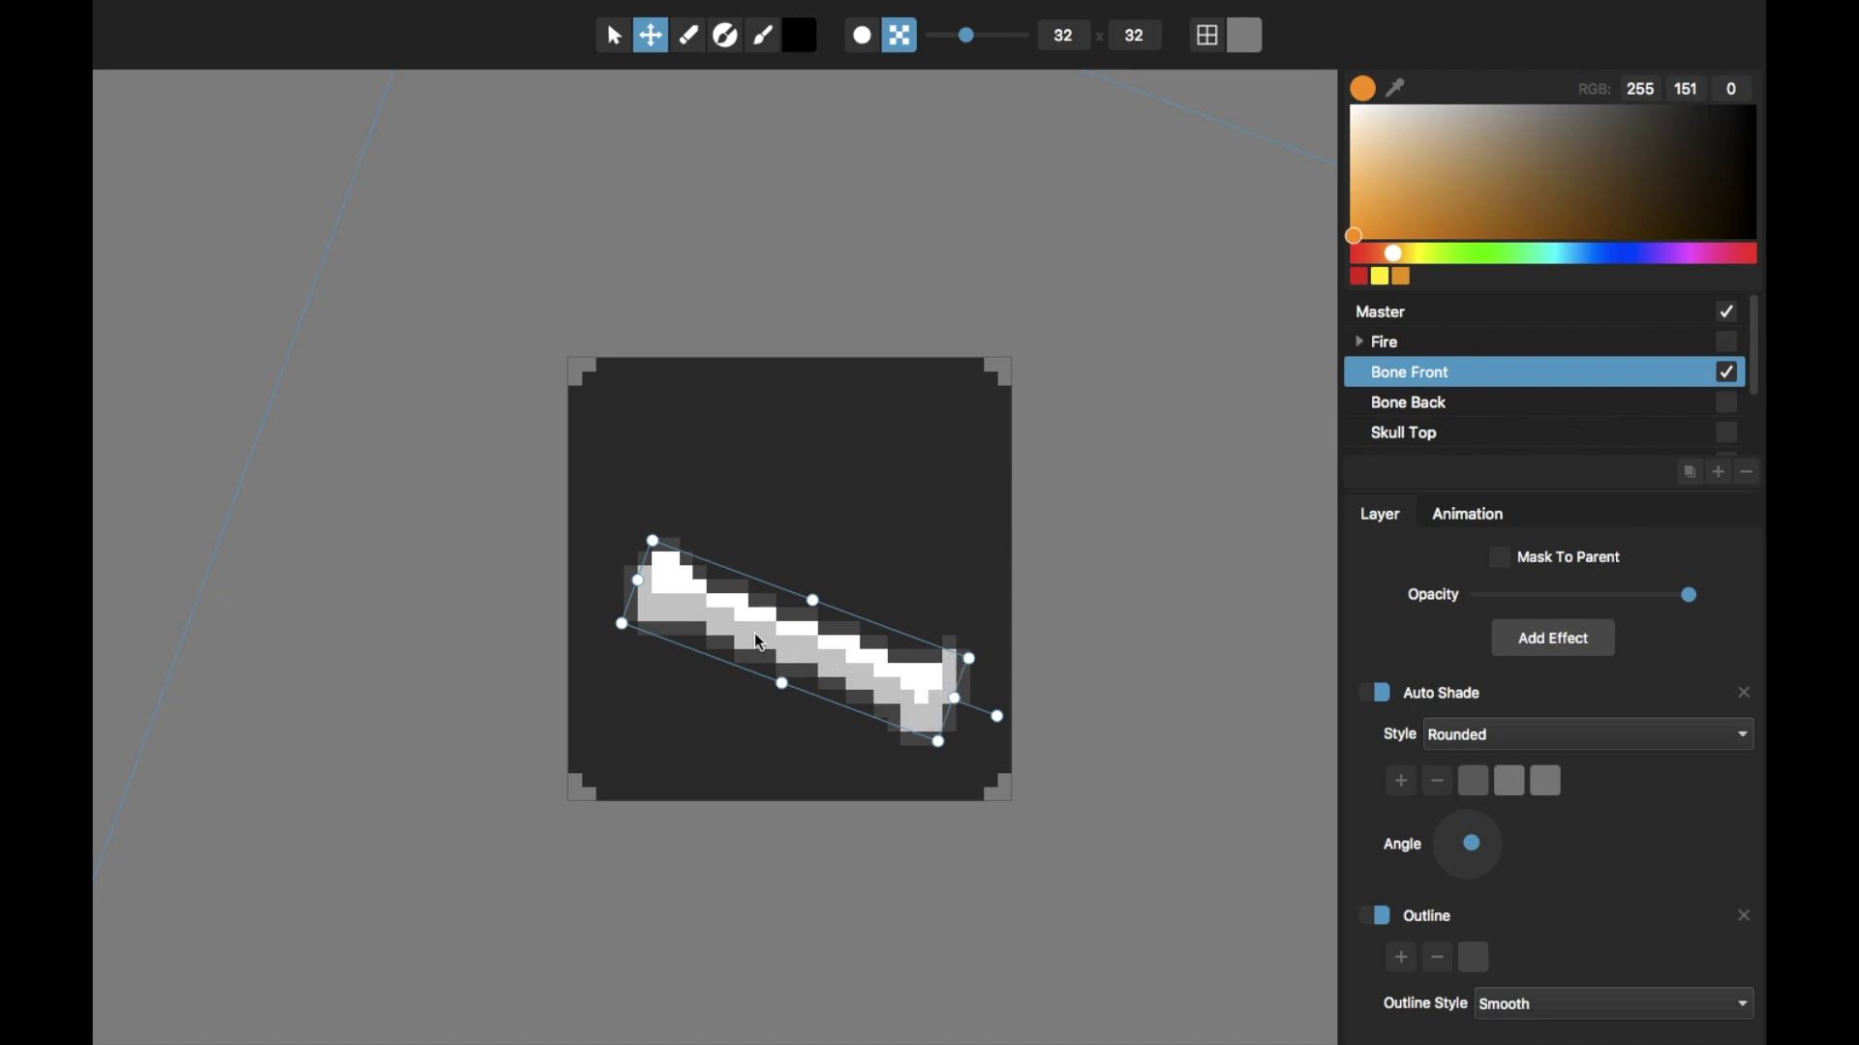
mouse_move(1471, 845)
left_mouse_down()
mouse_move(1443, 840)
mouse_move(1468, 852)
left_mouse_up()
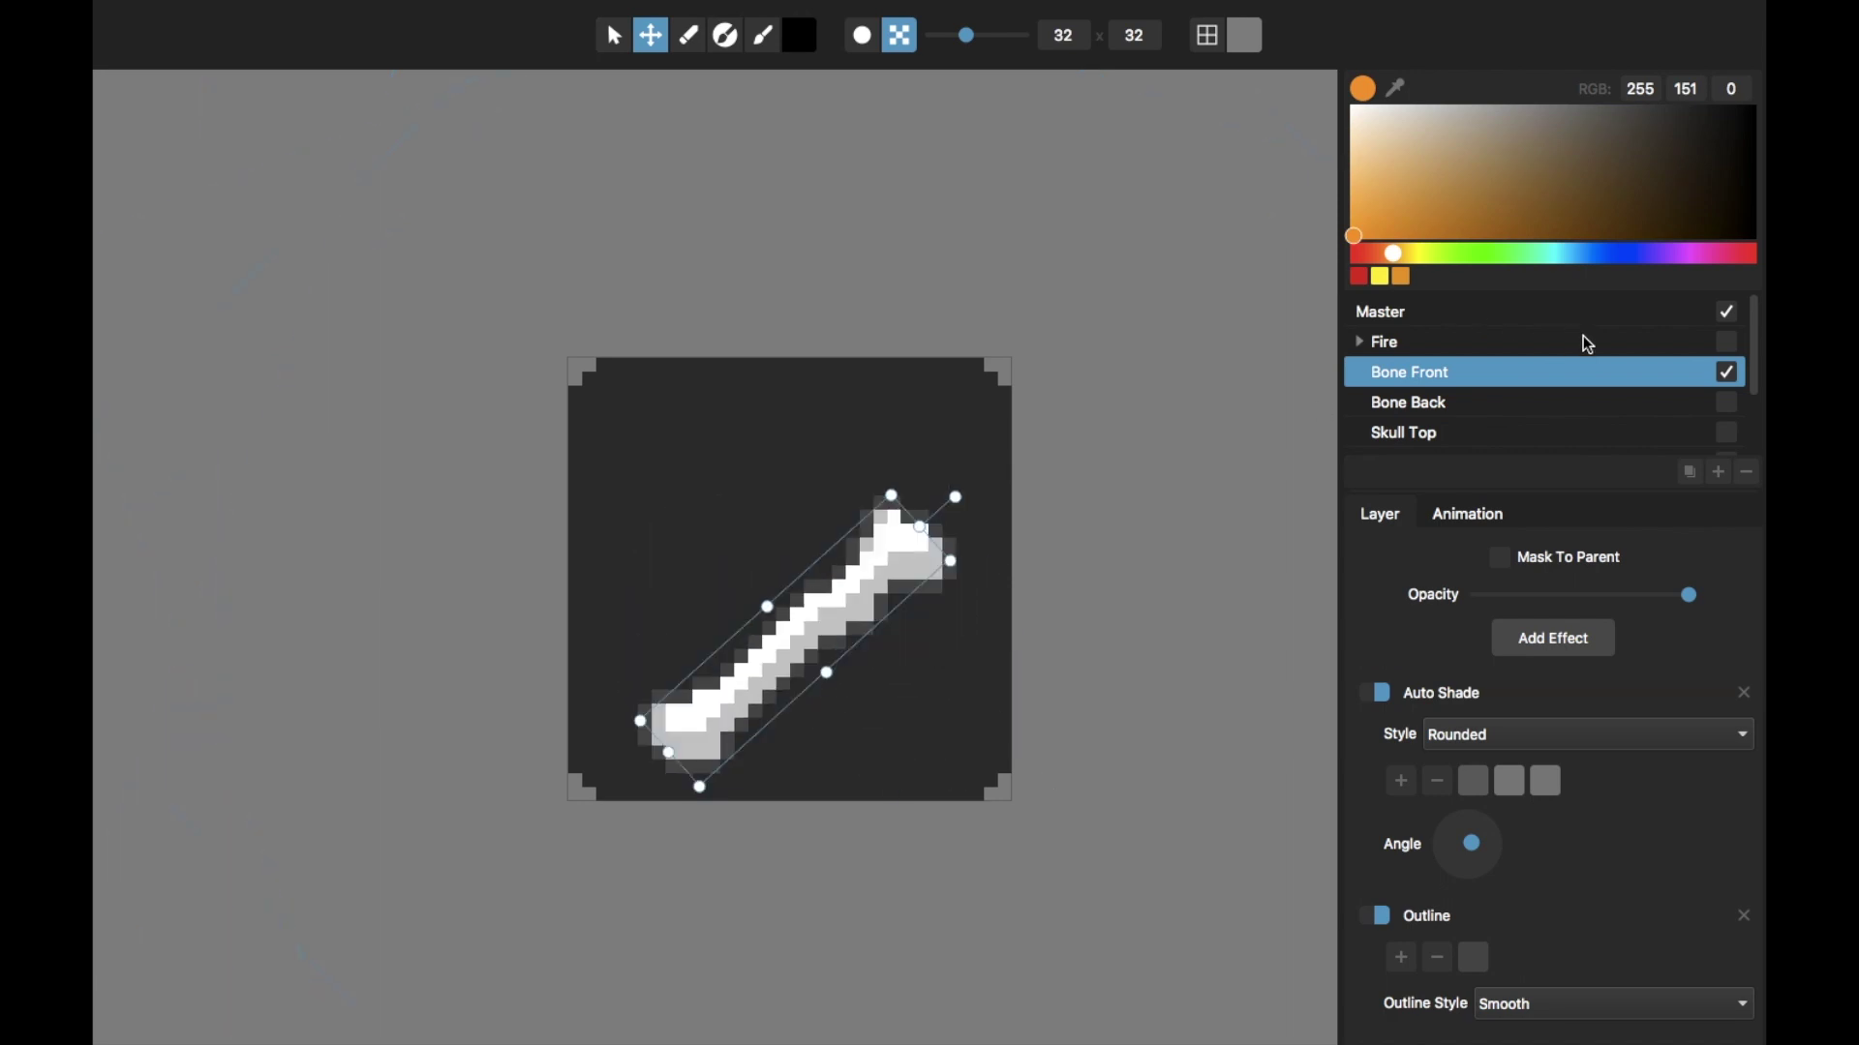
Step: Preview the crossed bones with Bone Back and Fire shown, then hide Fire, Bone Front and Bone Back
left_click(1727, 404)
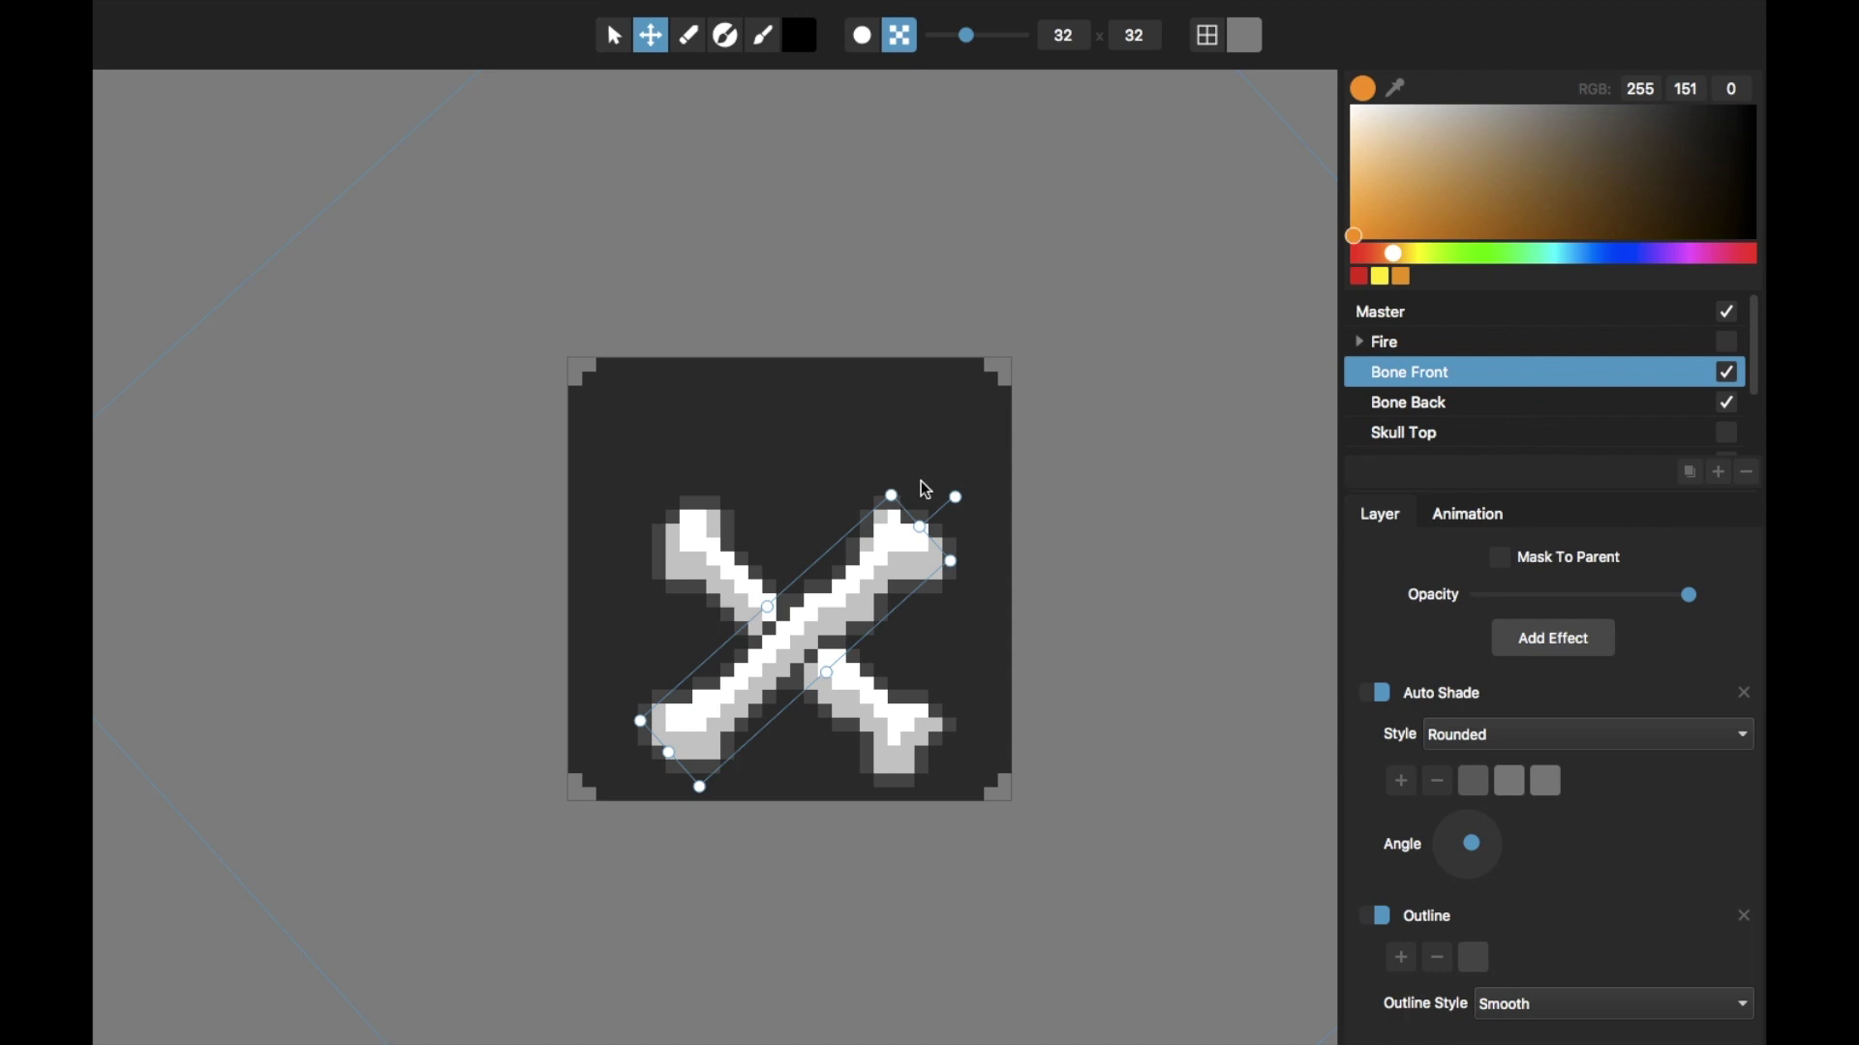
left_click(614, 38)
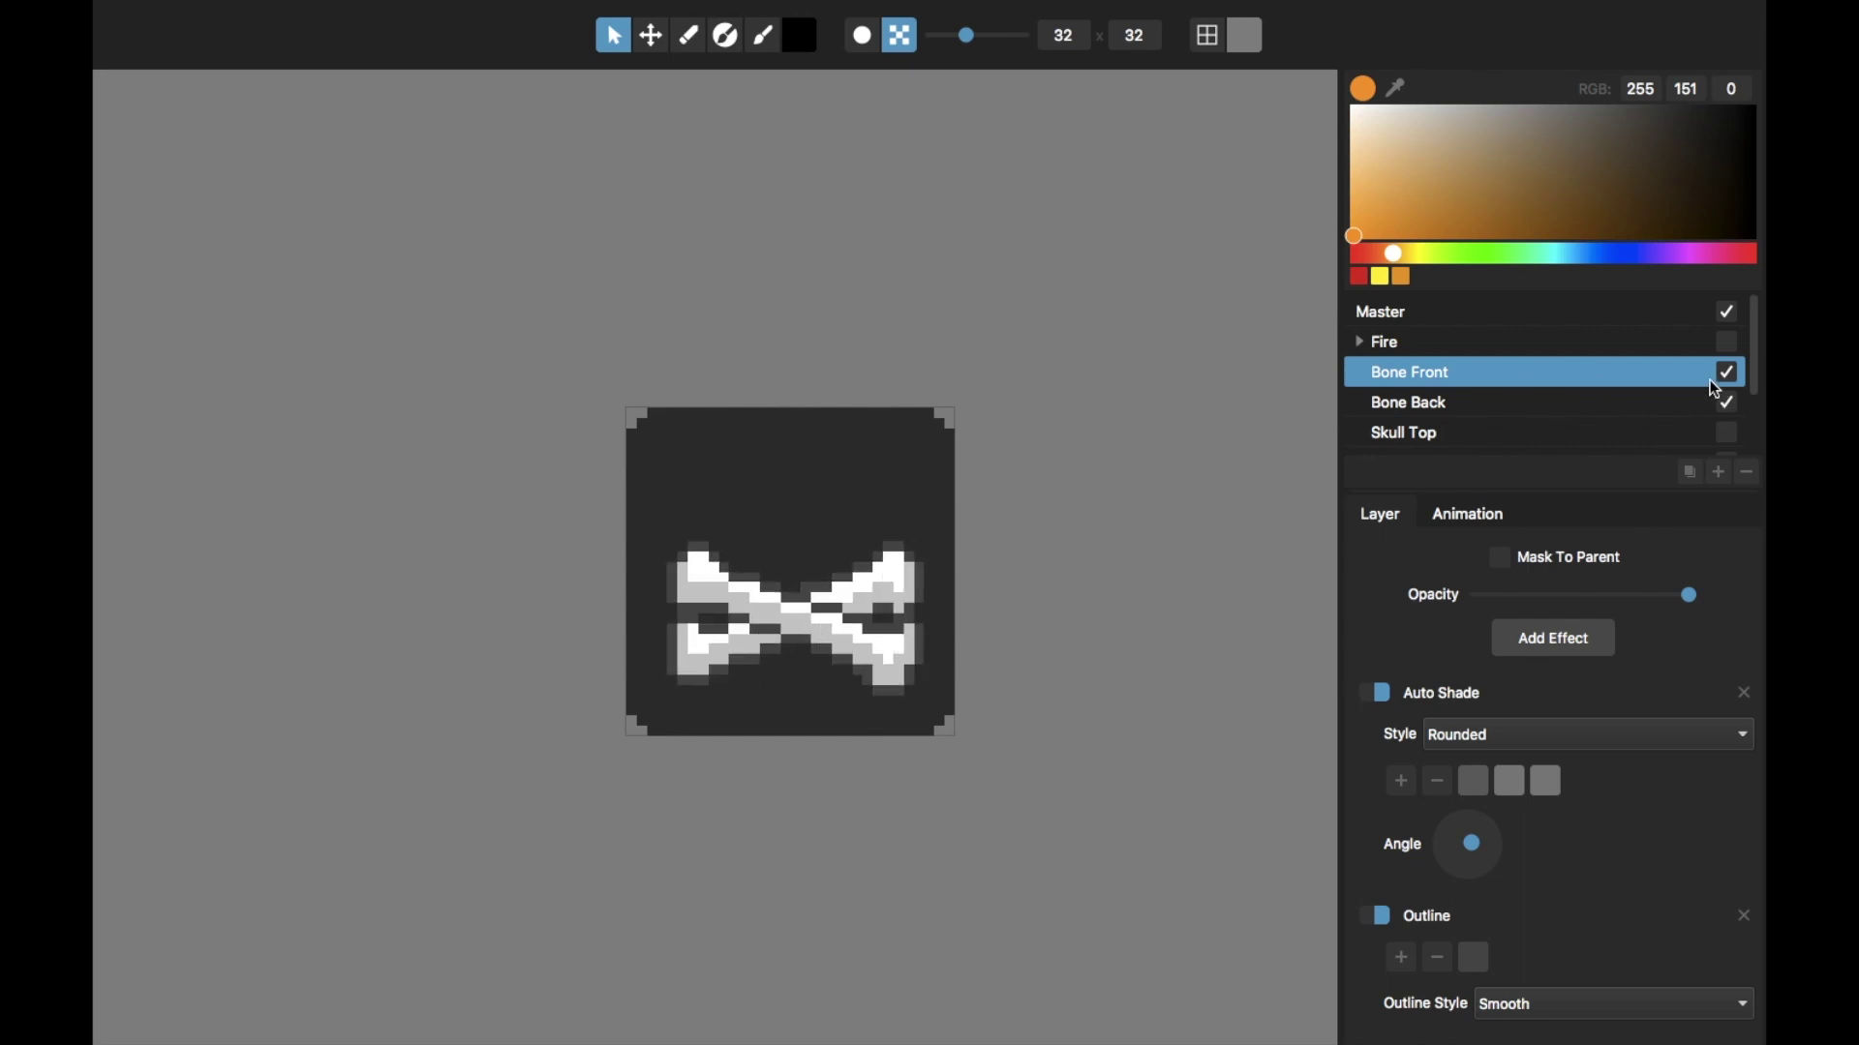
left_click(1728, 343)
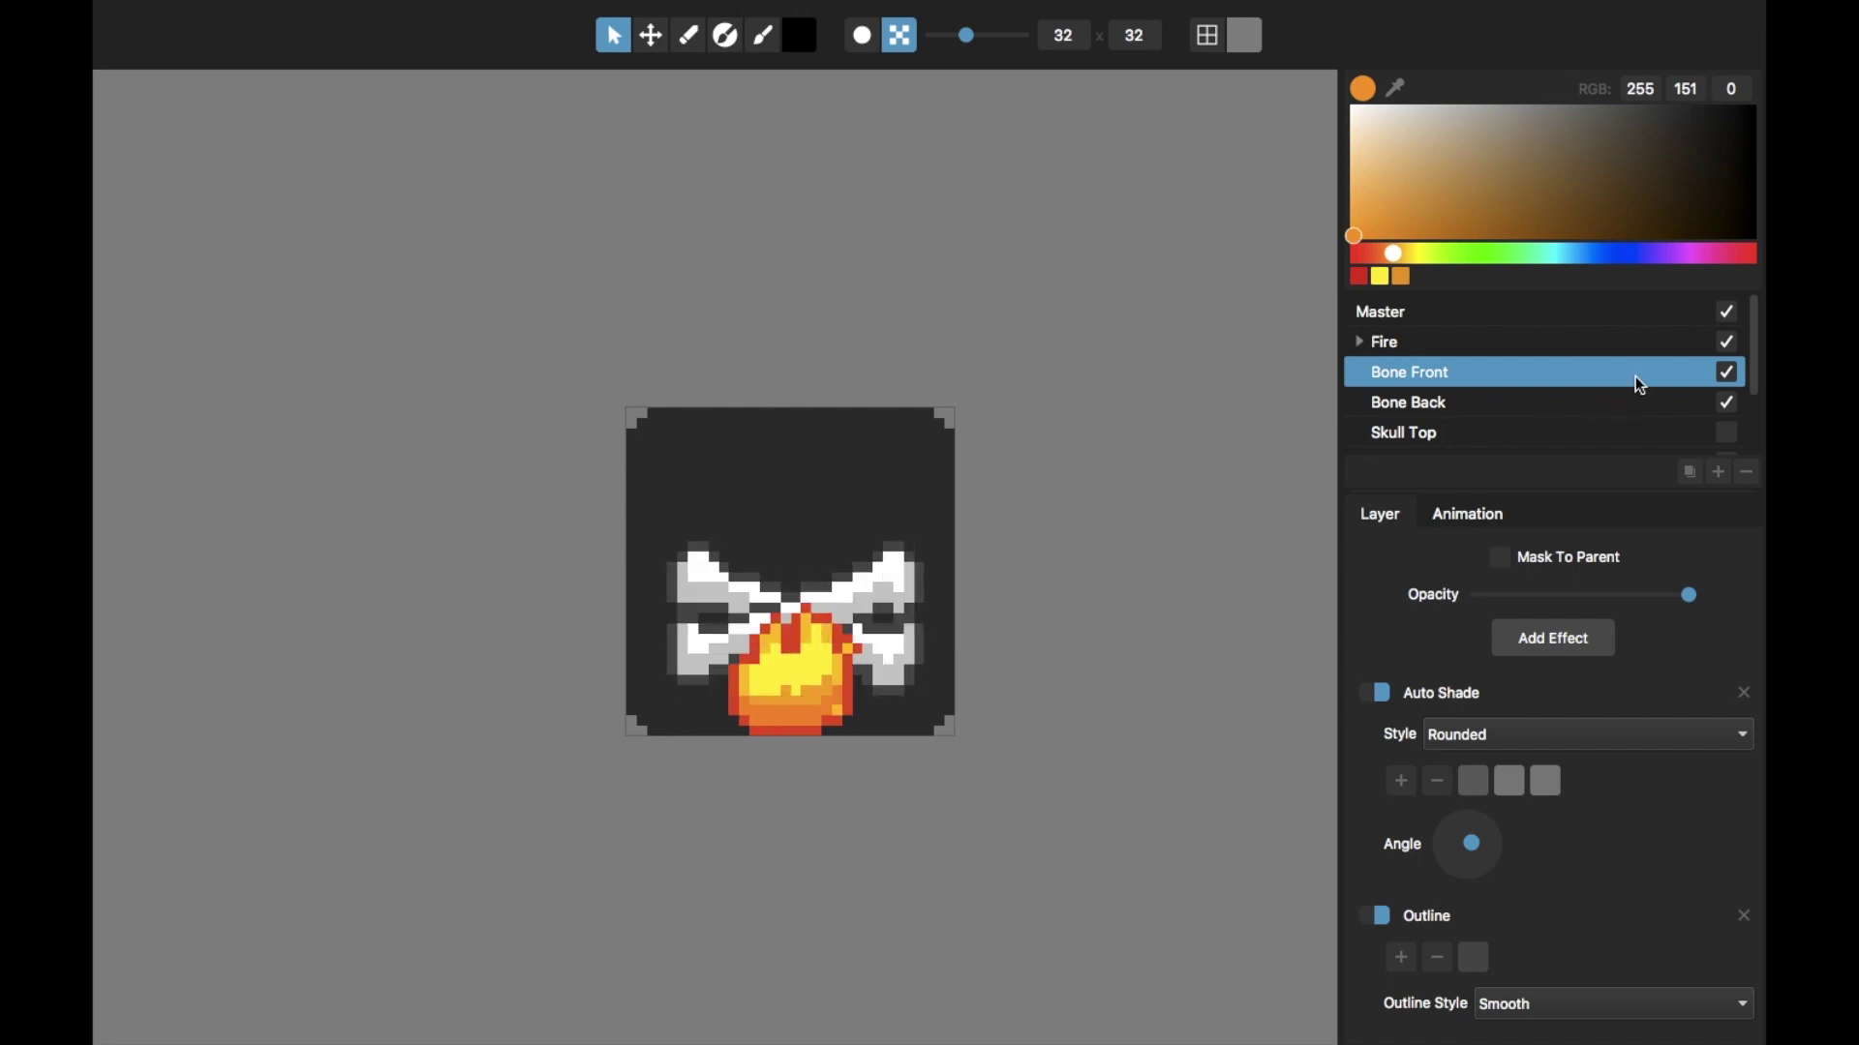
scroll(1635, 377, "down", 1)
left_click(1727, 315)
left_click(1727, 346)
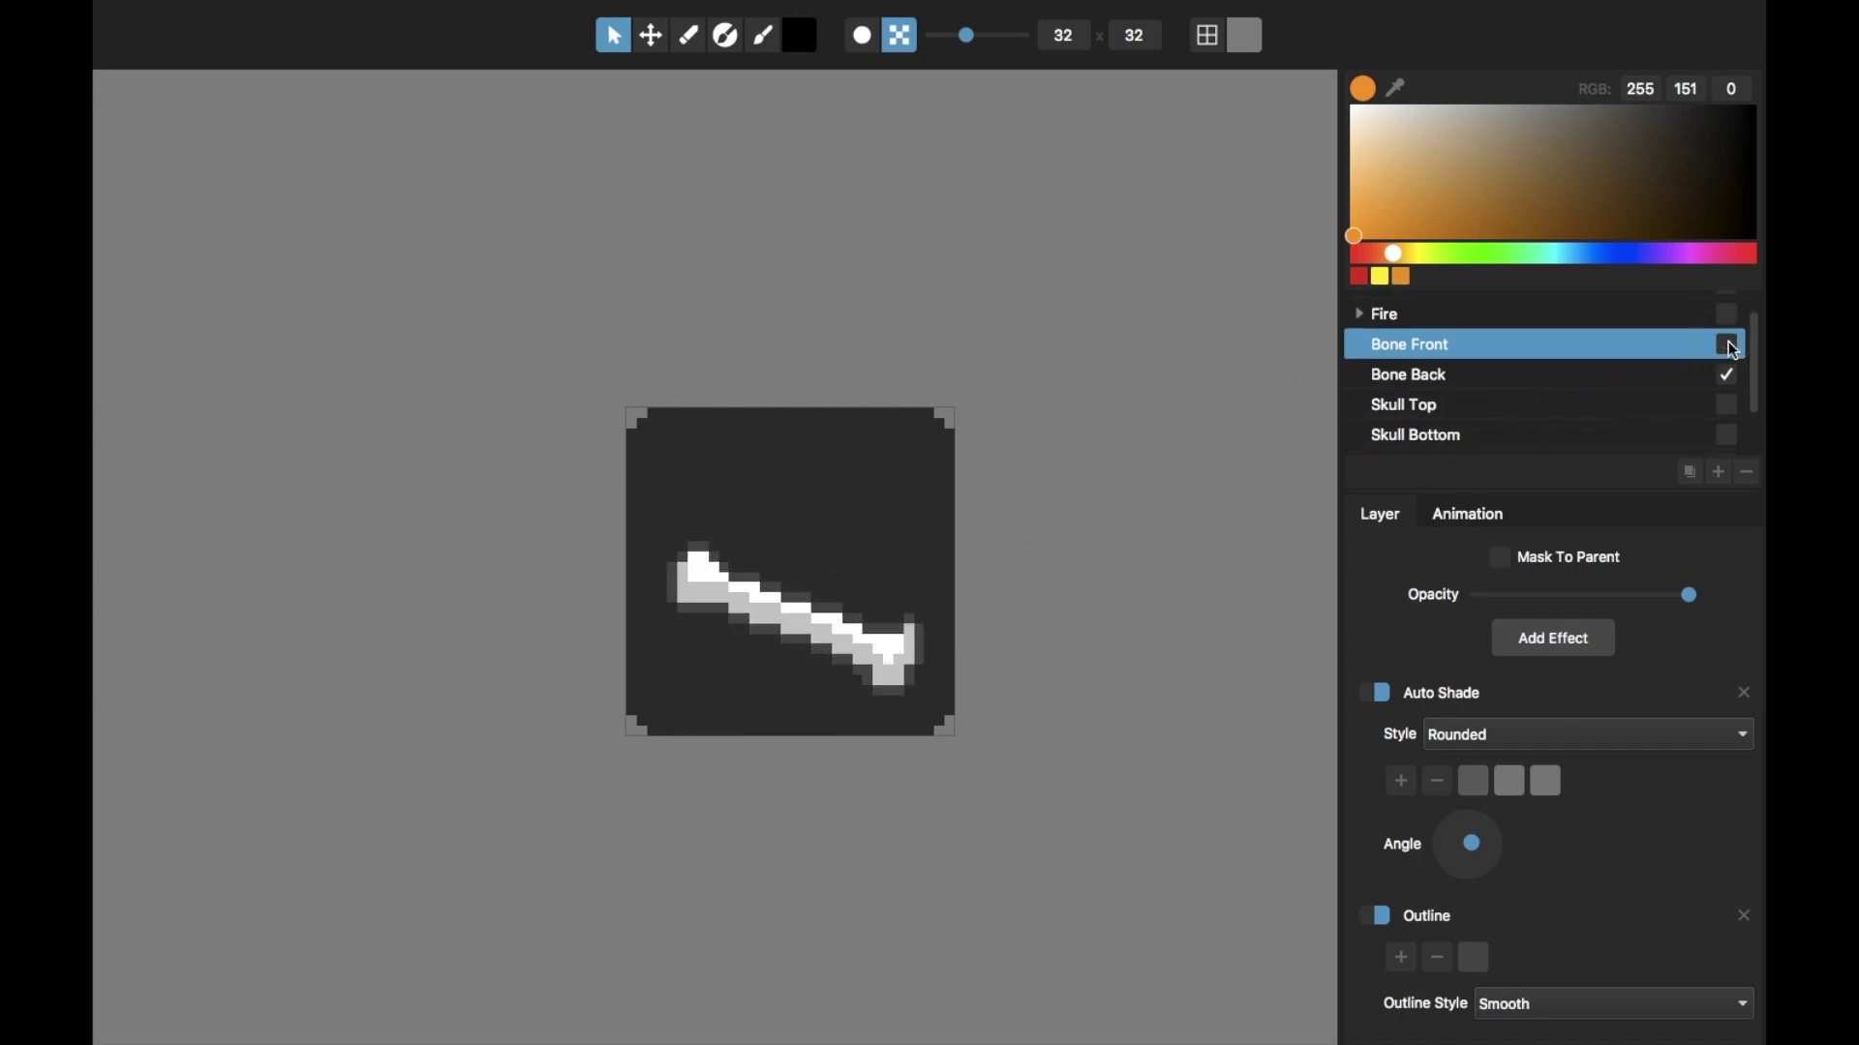
left_click(1727, 376)
Step: Make the Skull Top and Skull Bottom jaw layers visible, reselecting Skull Top
left_click(1729, 408)
scroll(1718, 405, "down", 2)
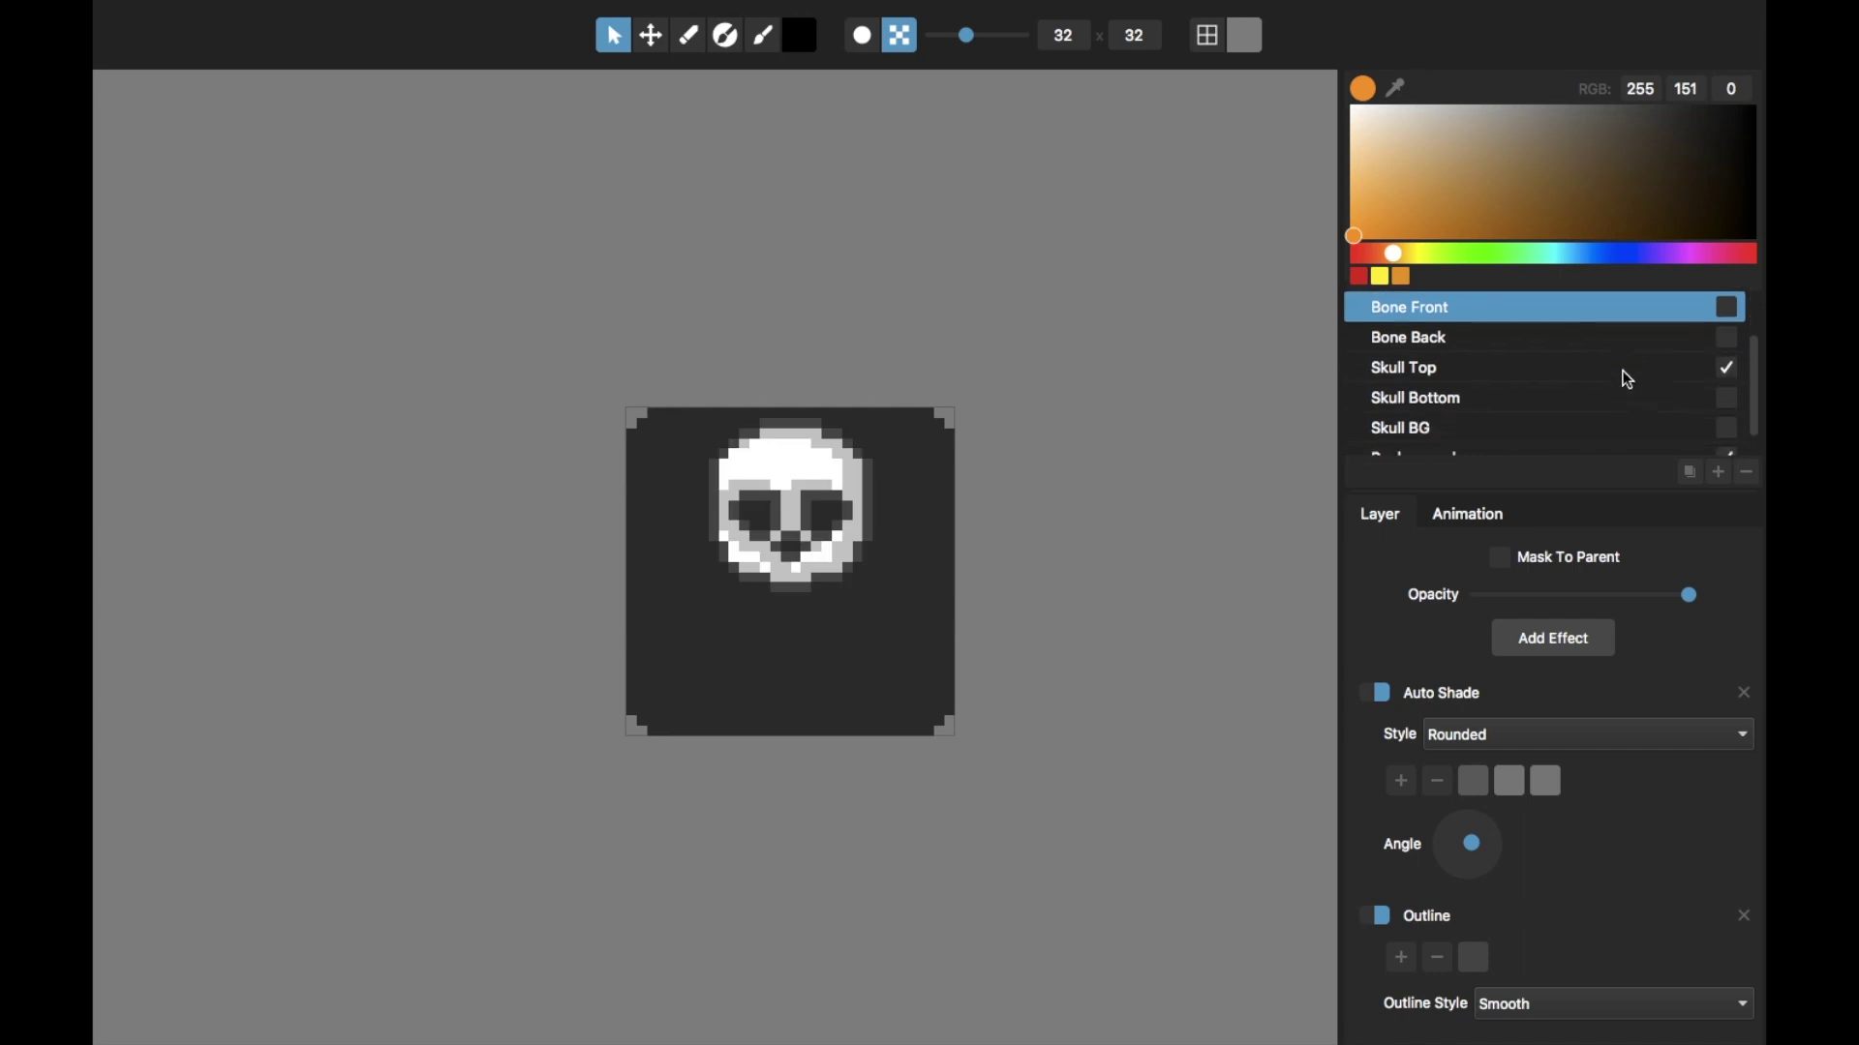
left_click(1631, 364)
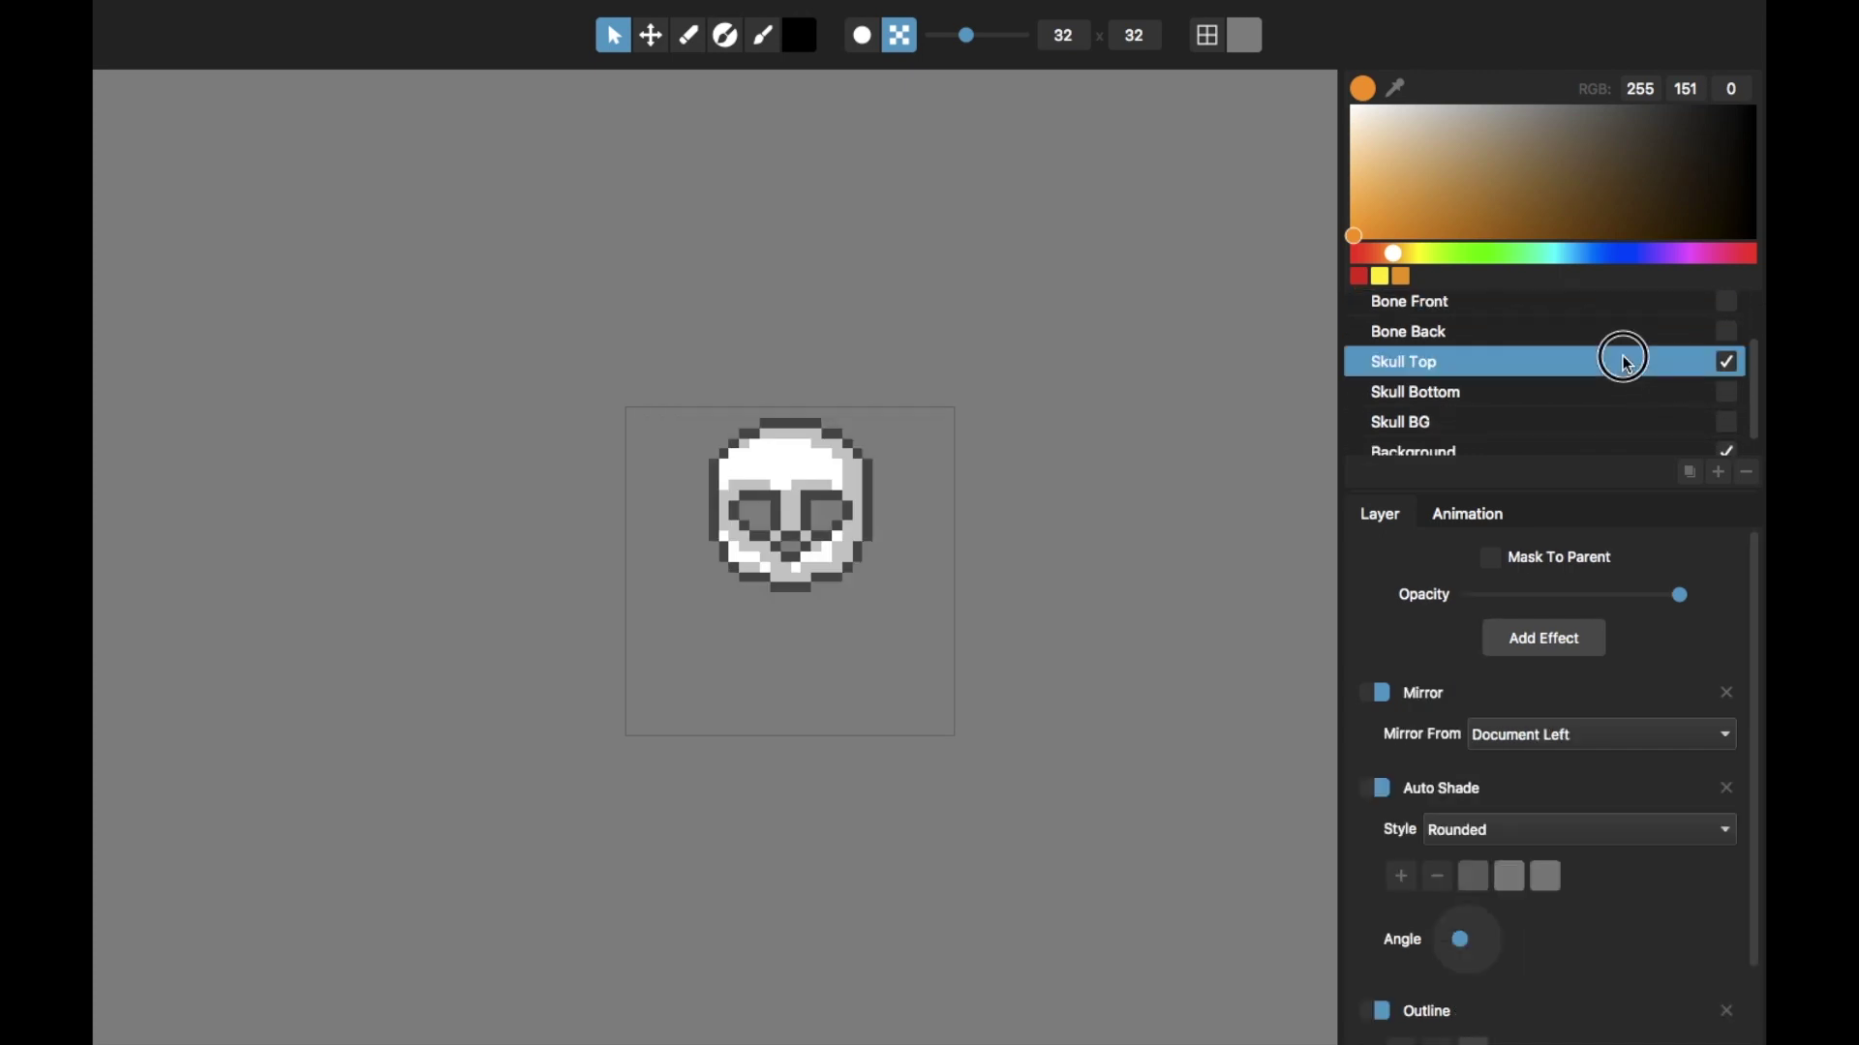
left_click(1728, 397)
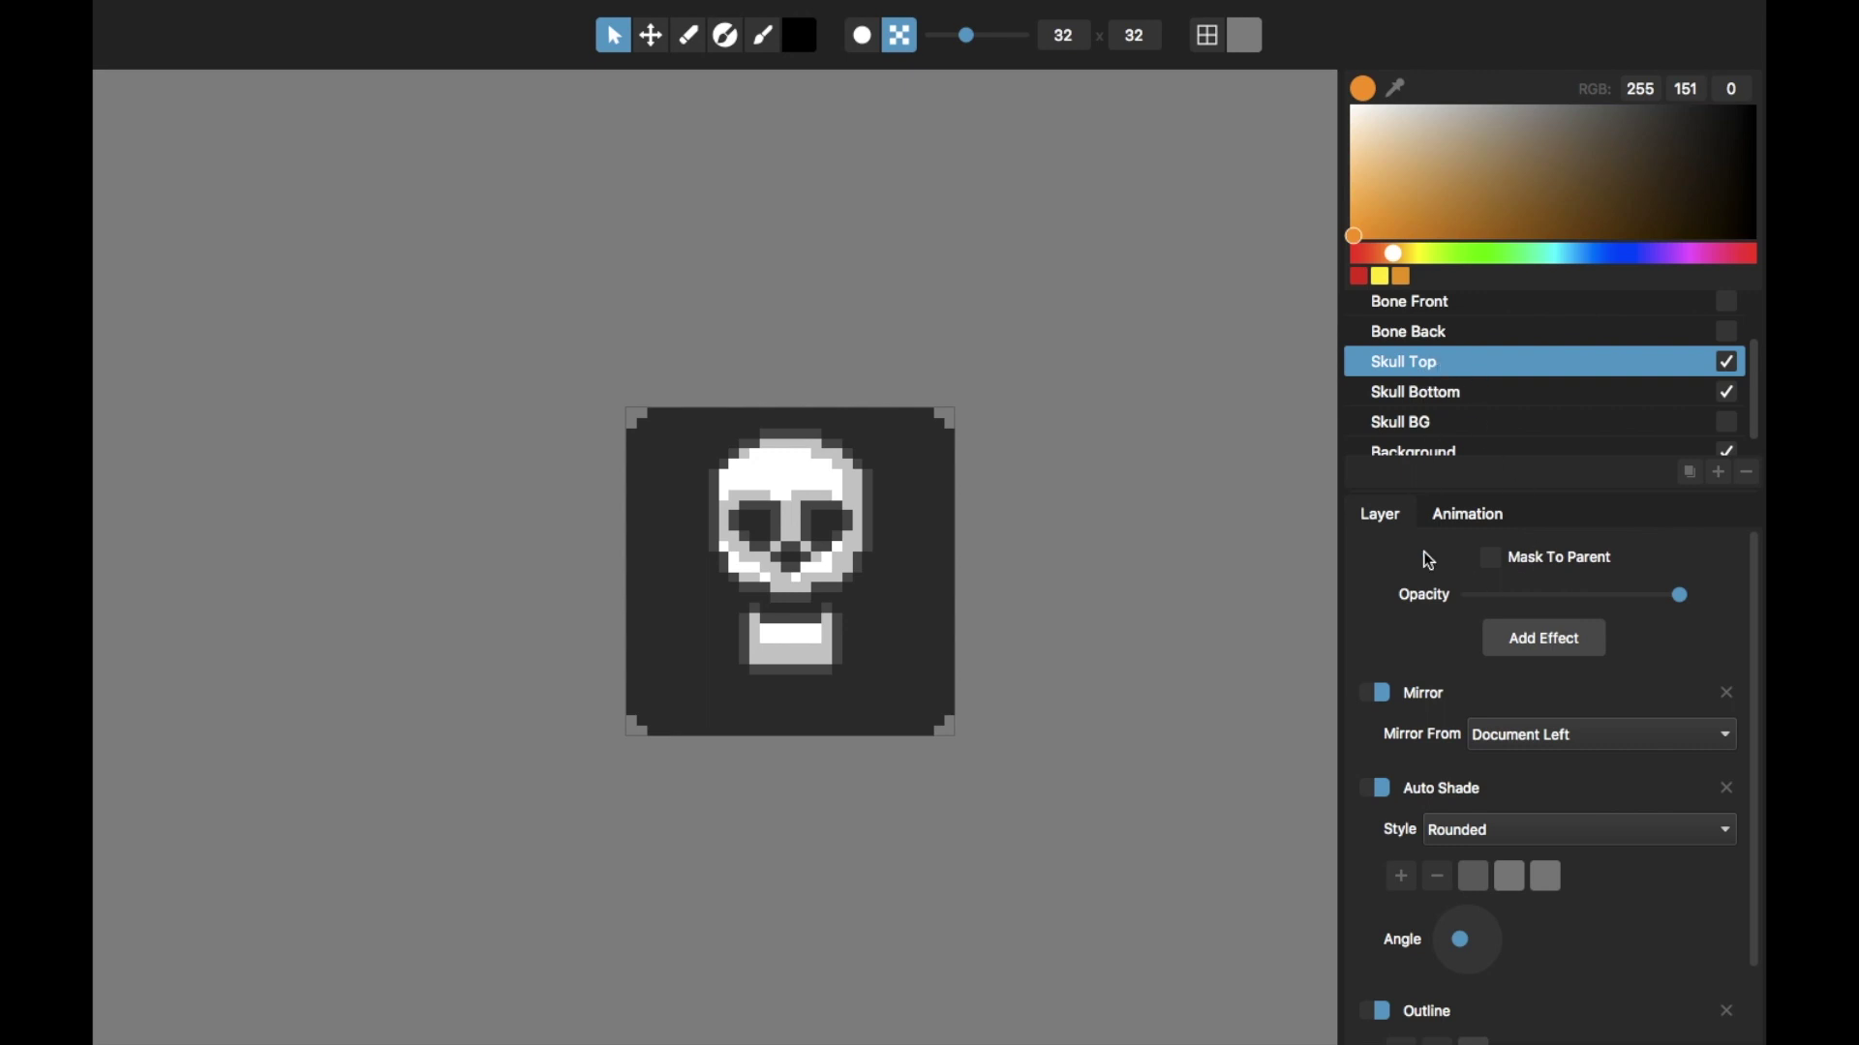
left_click(1463, 406)
left_click(1451, 366)
scroll(1439, 700, "down", 2)
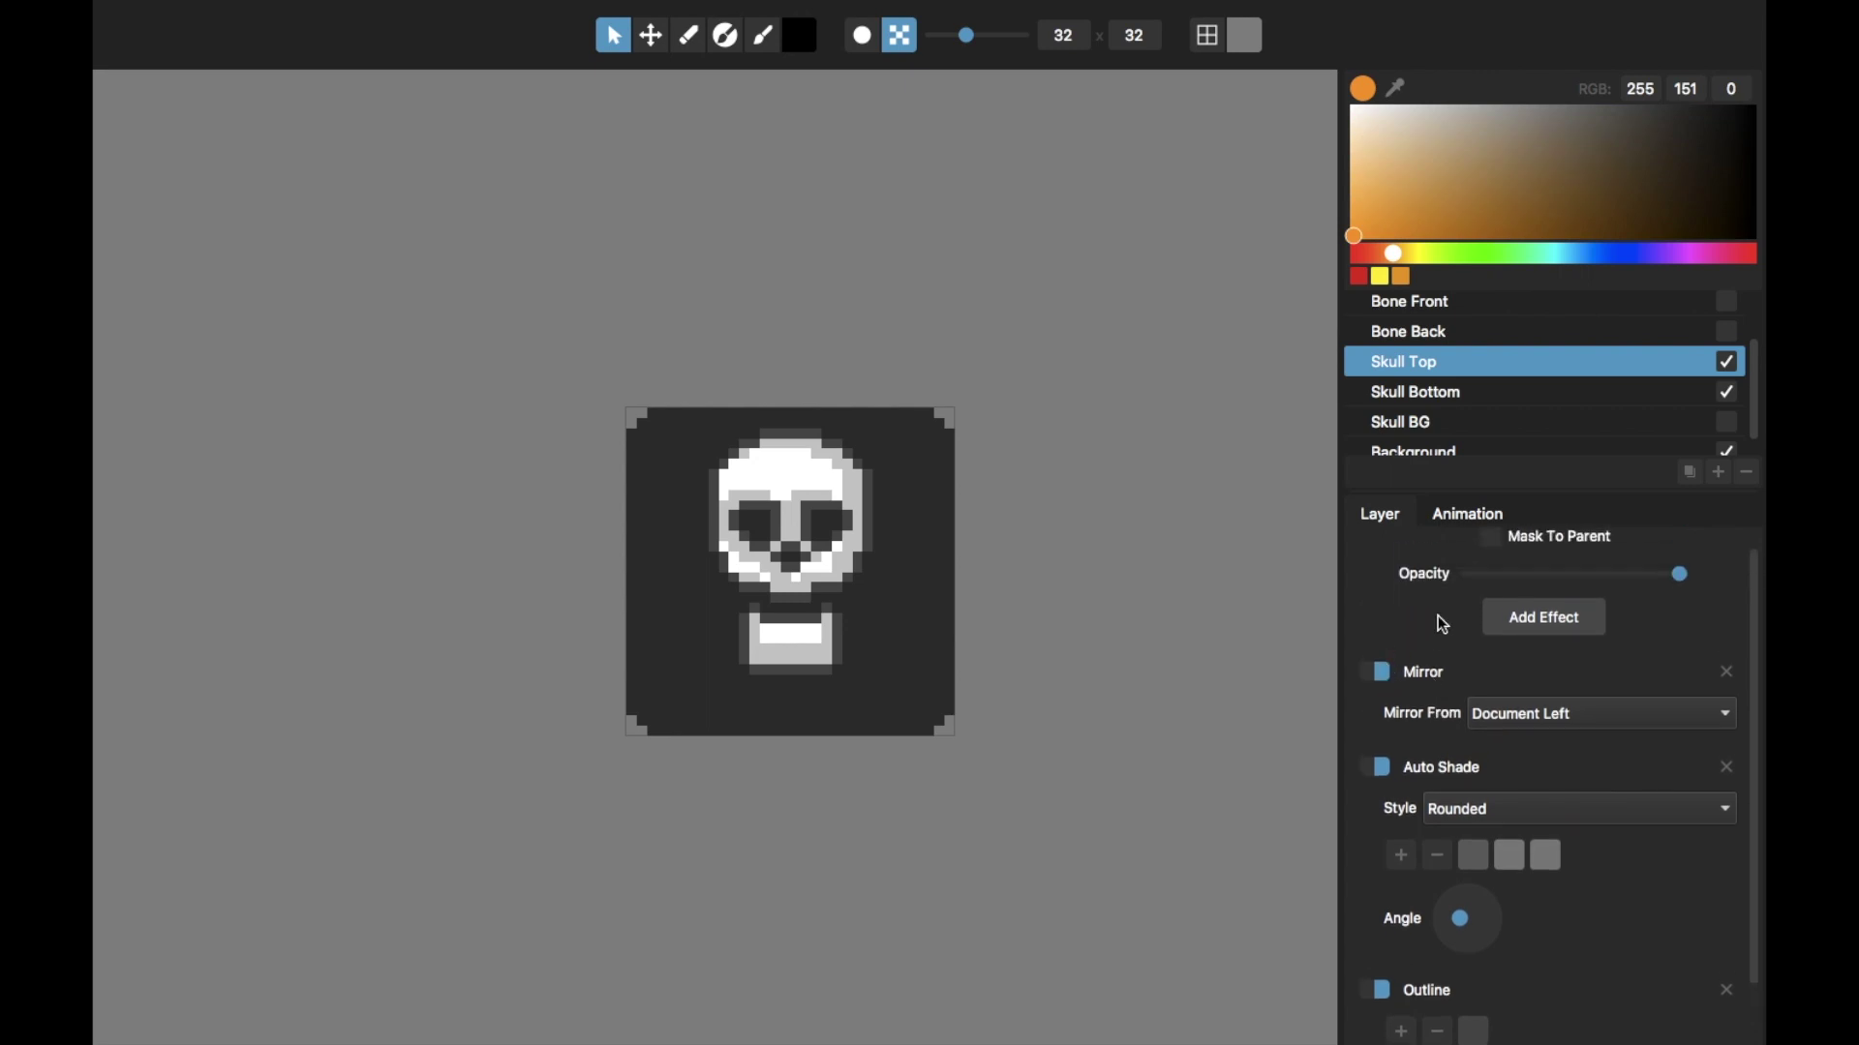
scroll(1443, 621, "up", 2)
Step: Toggle Skull Top's Mirror effect off and on to compare half and full skull
left_click(1383, 695)
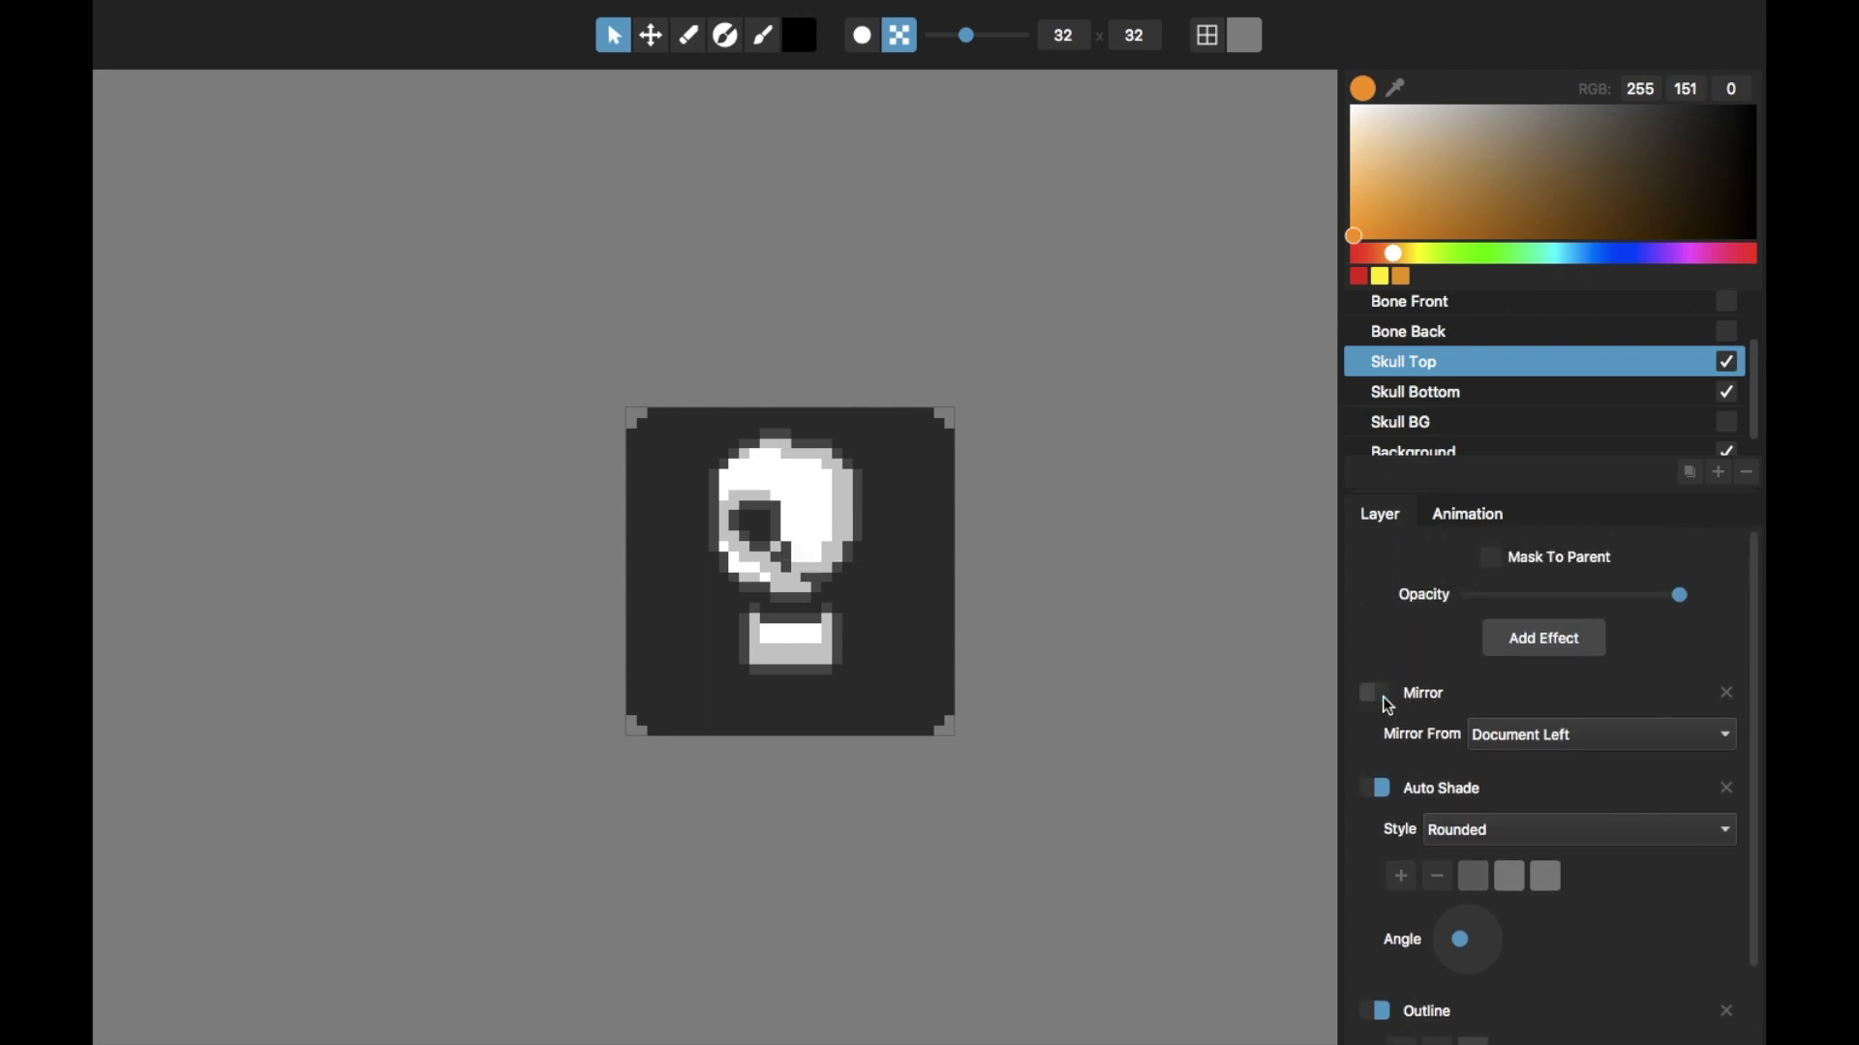
left_click(1382, 695)
key("s")
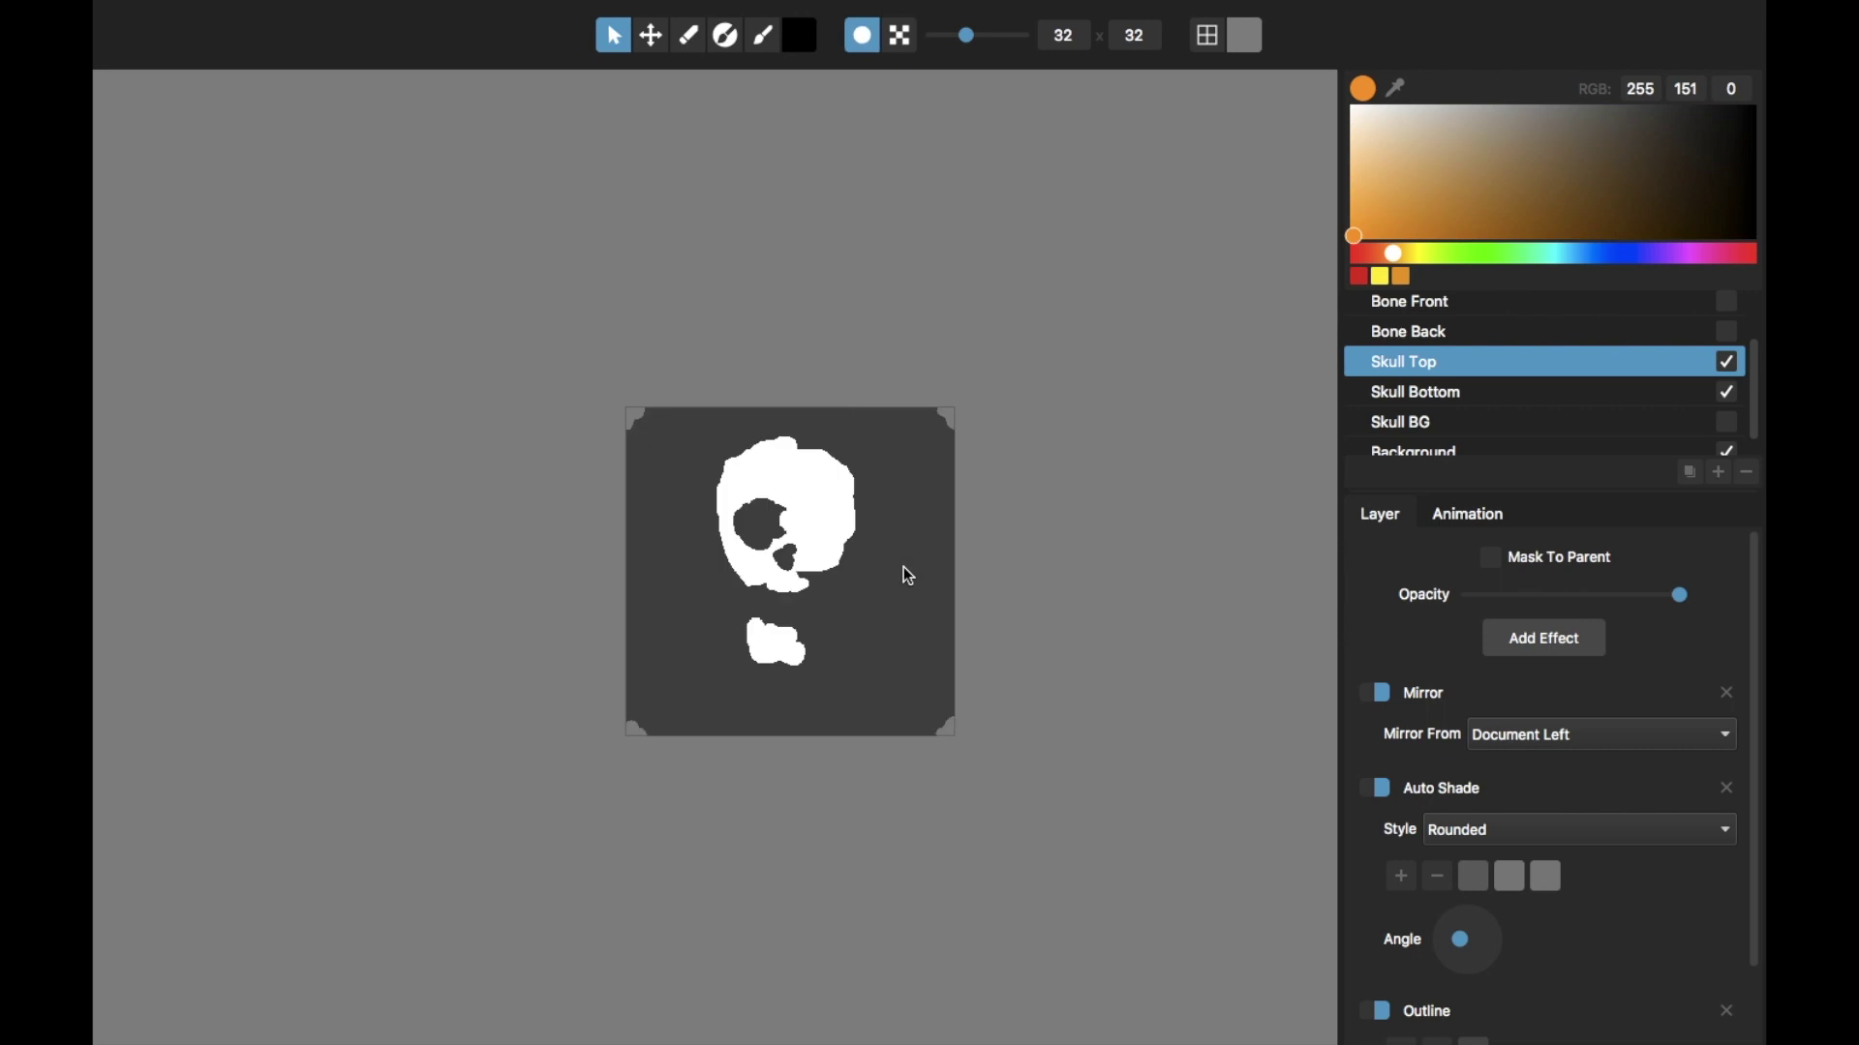
scroll(774, 498, "up", 5)
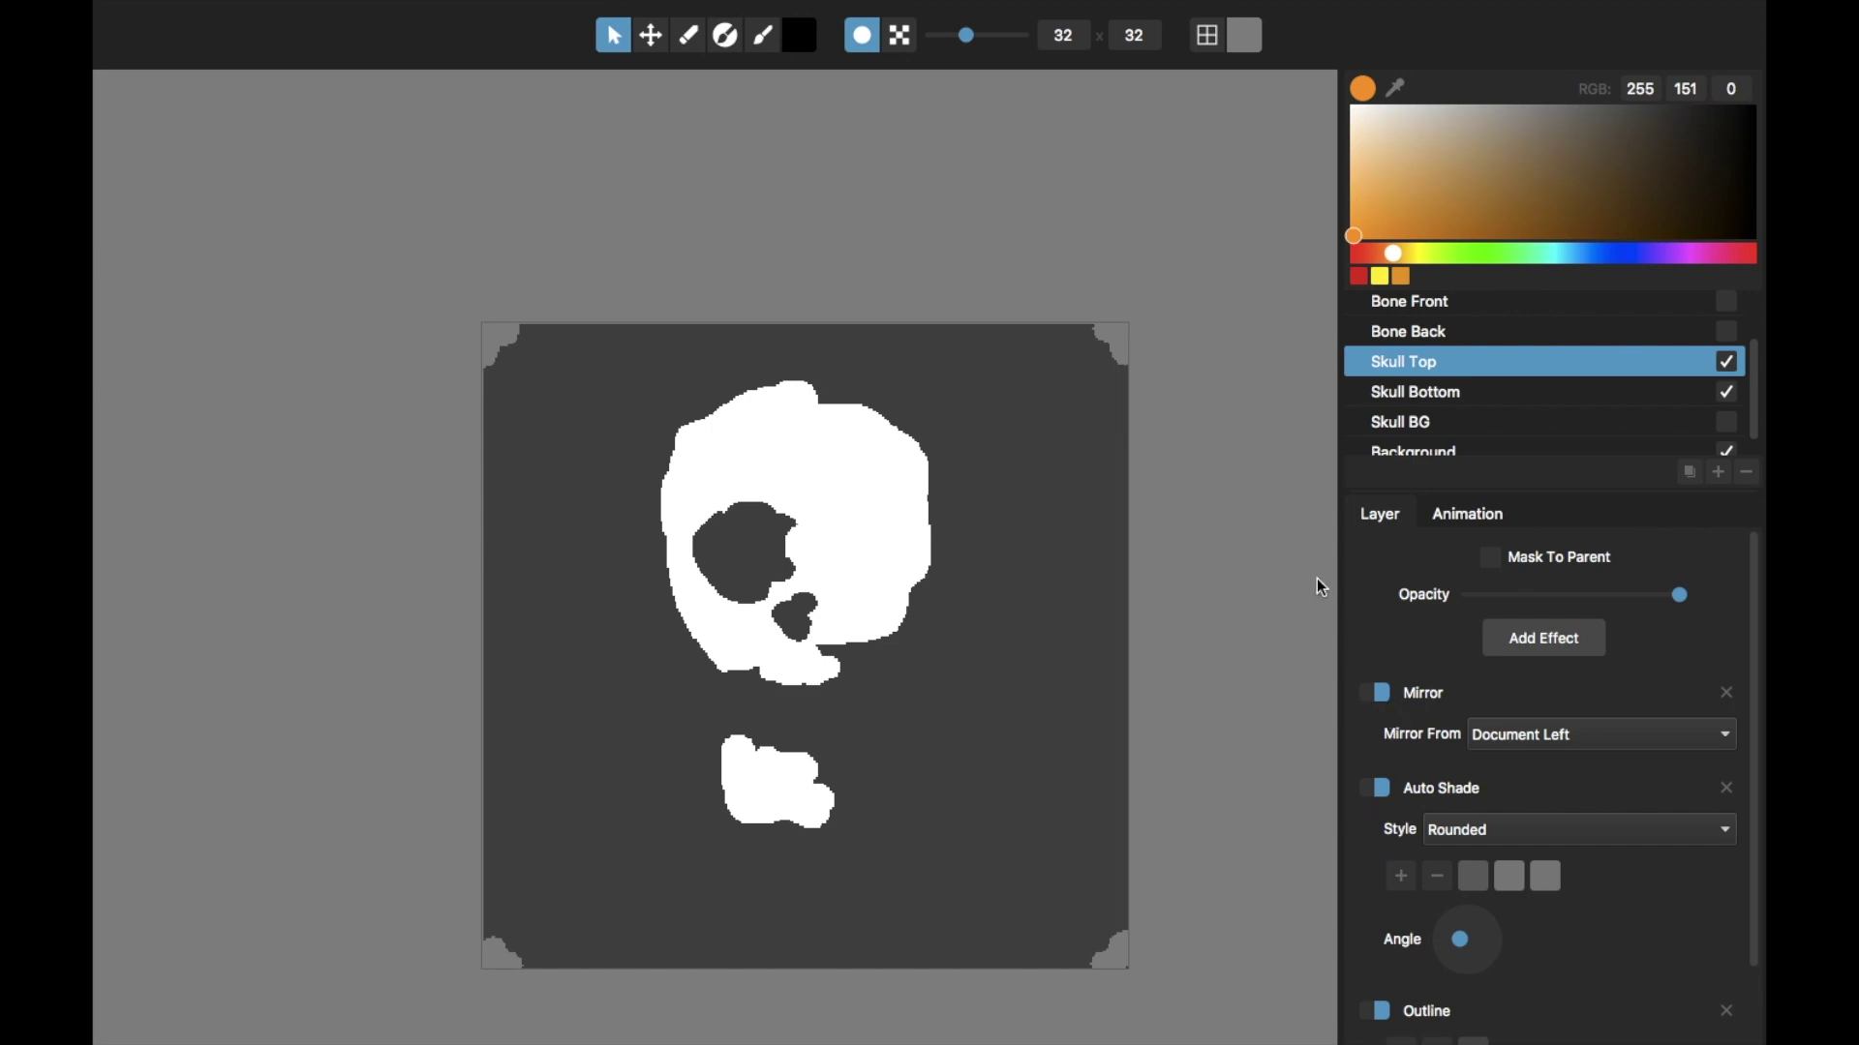
key("Tab")
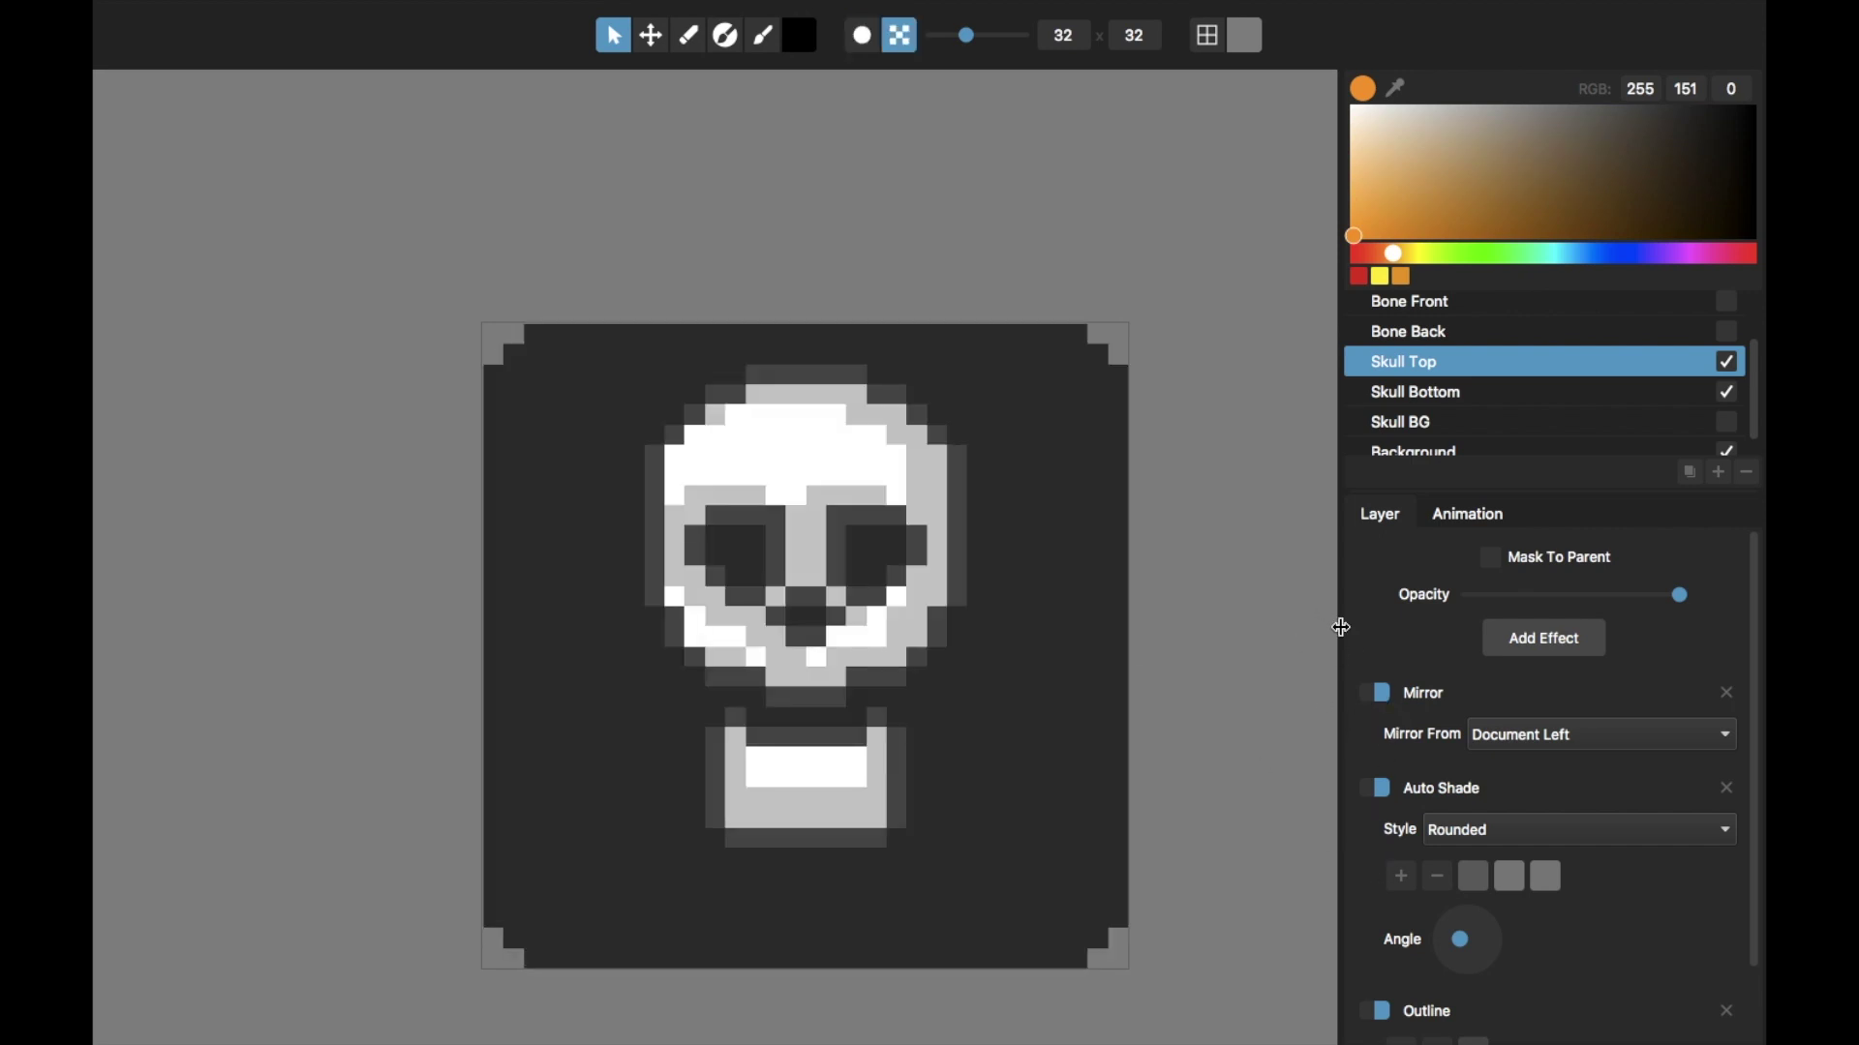
left_click(1379, 694)
left_click(1379, 694)
left_click(1380, 693)
left_click(1380, 693)
left_click(654, 37)
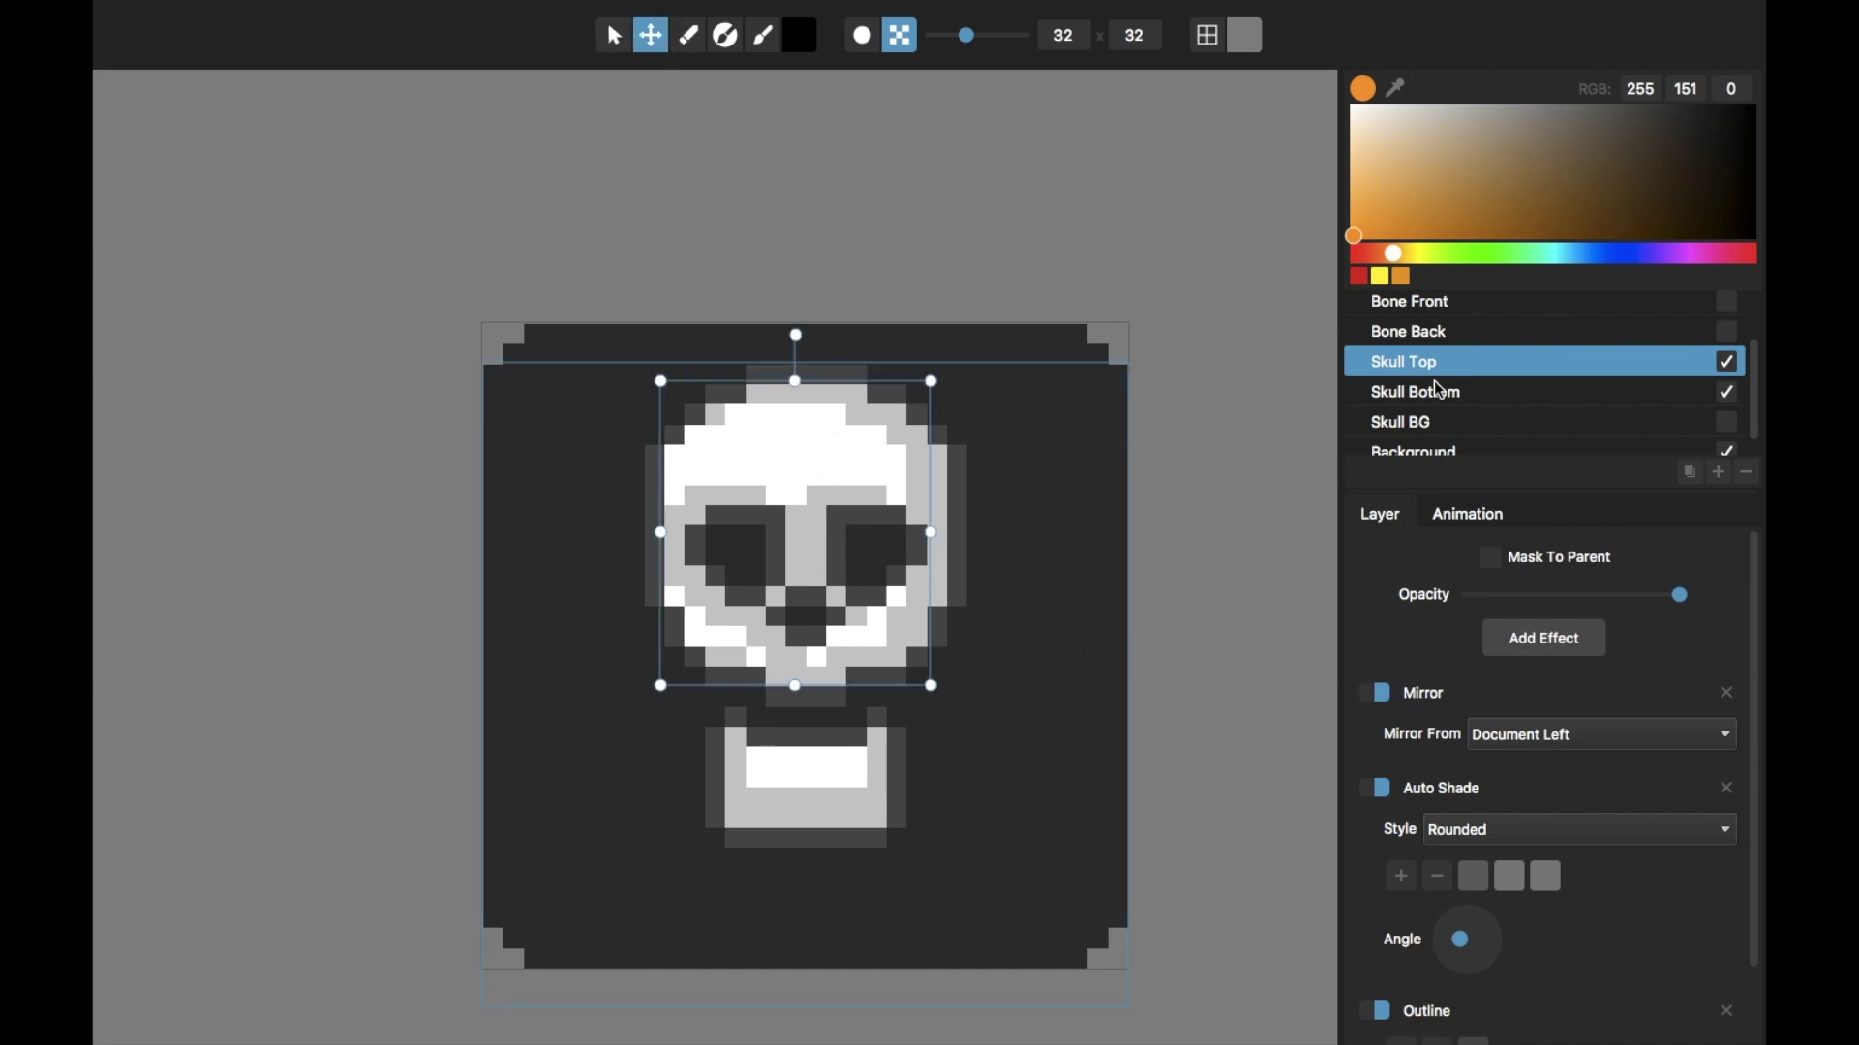
mouse_move(790, 533)
left_mouse_down()
mouse_move(767, 490)
mouse_move(730, 510)
mouse_move(759, 481)
mouse_move(819, 525)
mouse_move(668, 548)
mouse_move(771, 461)
mouse_move(655, 577)
mouse_move(780, 527)
mouse_move(730, 494)
mouse_move(765, 522)
mouse_move(738, 481)
mouse_move(780, 504)
left_mouse_up()
left_click(616, 39)
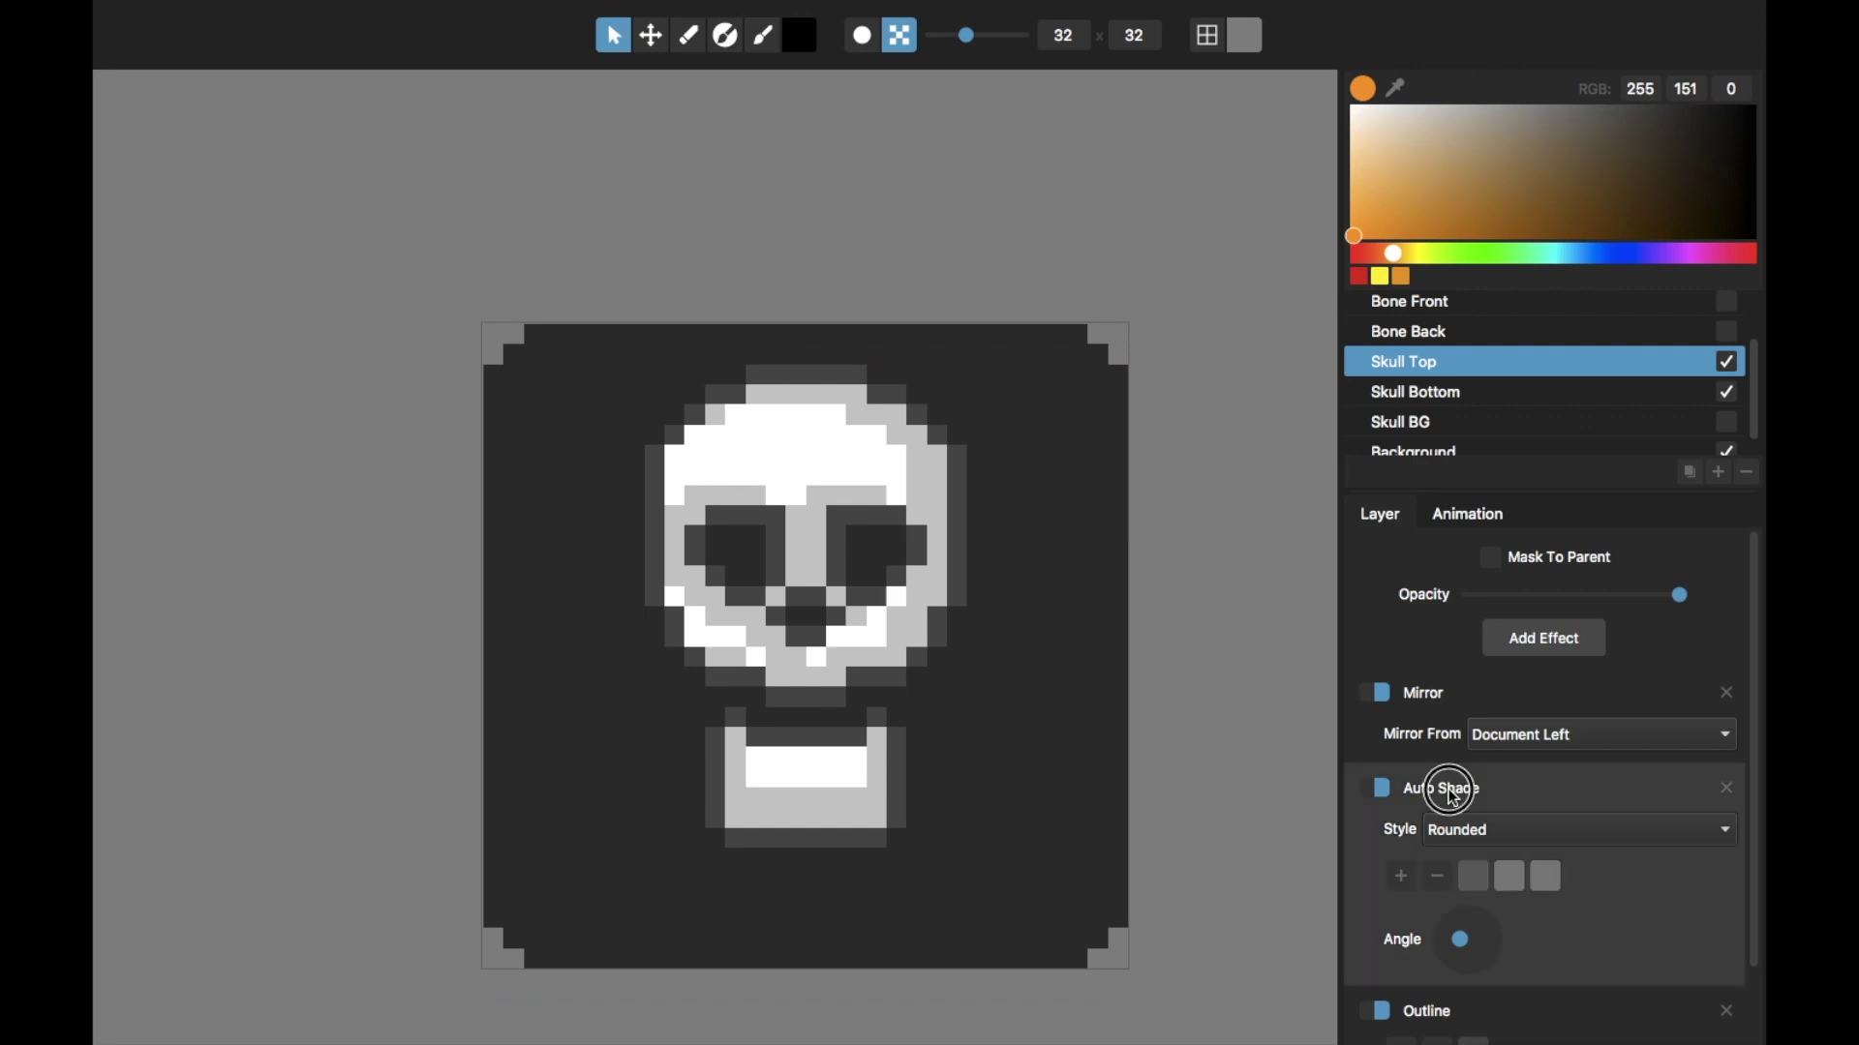
left_click(1383, 790)
left_click(1380, 790)
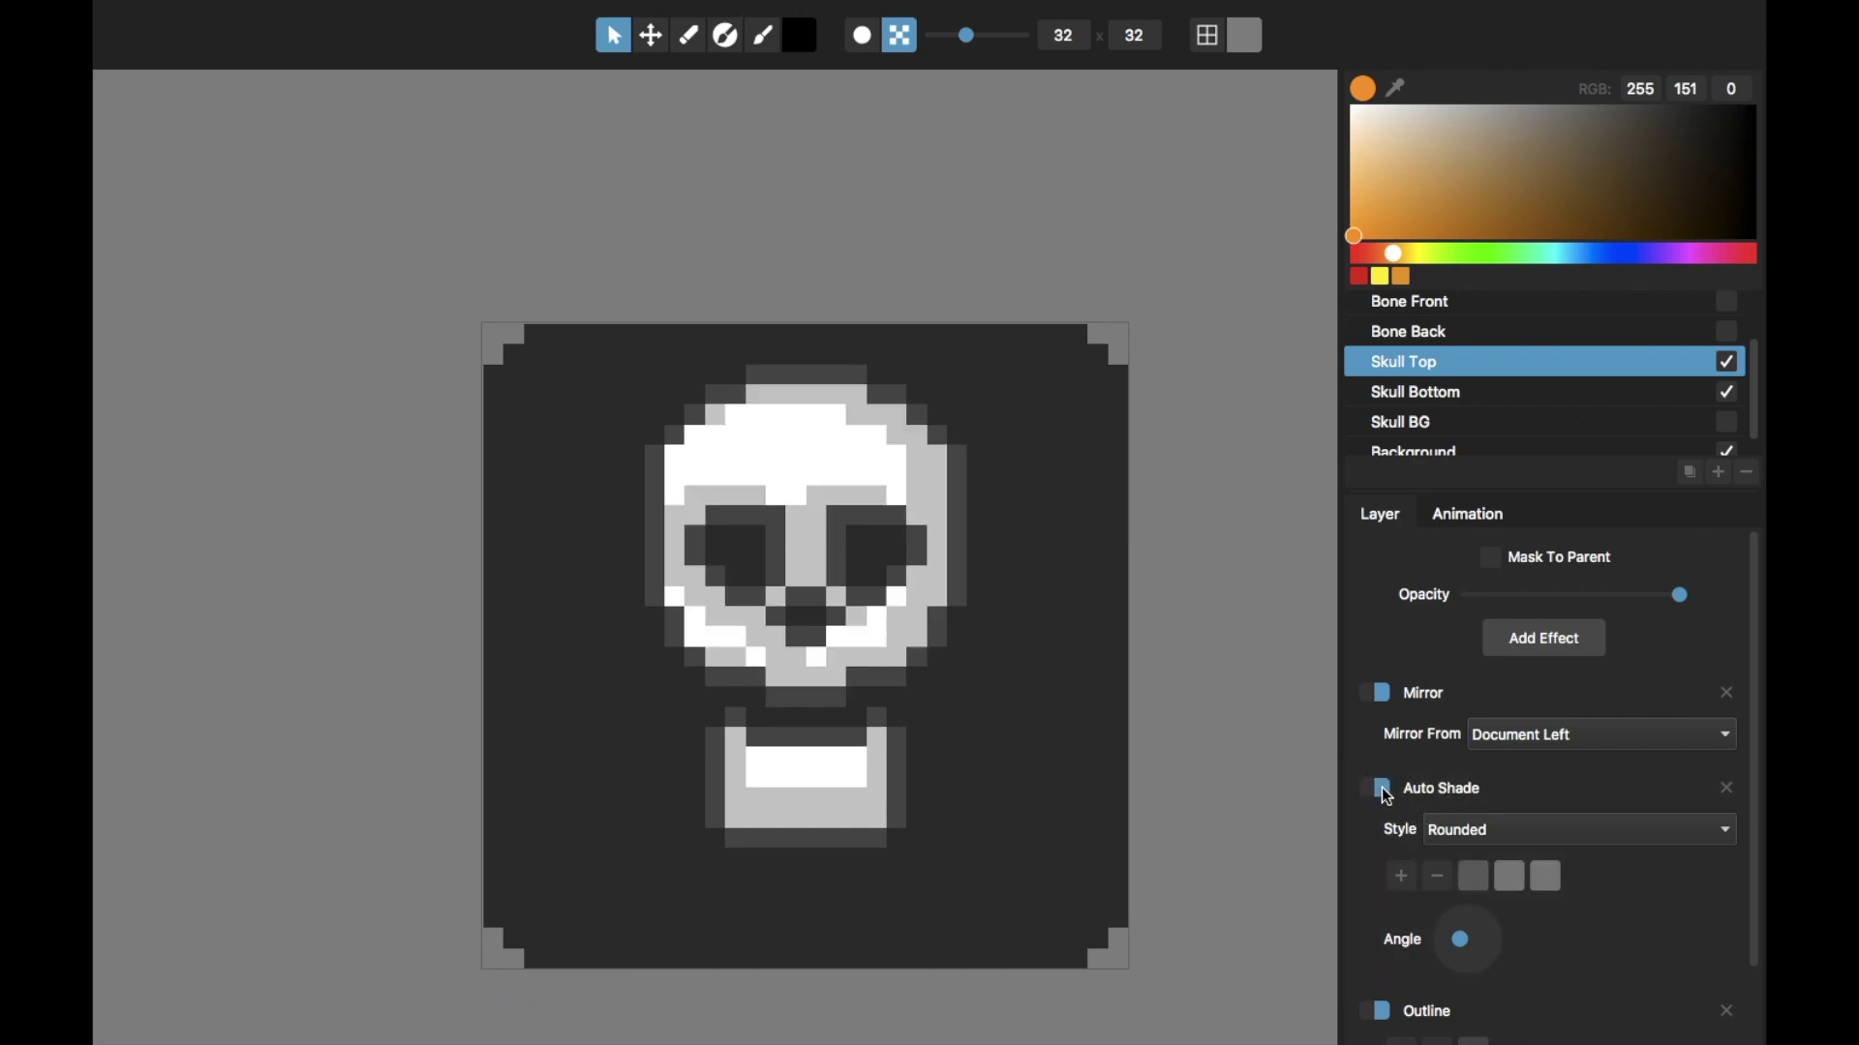
left_click(1379, 790)
left_click(1379, 790)
scroll(1535, 964, "down", 3)
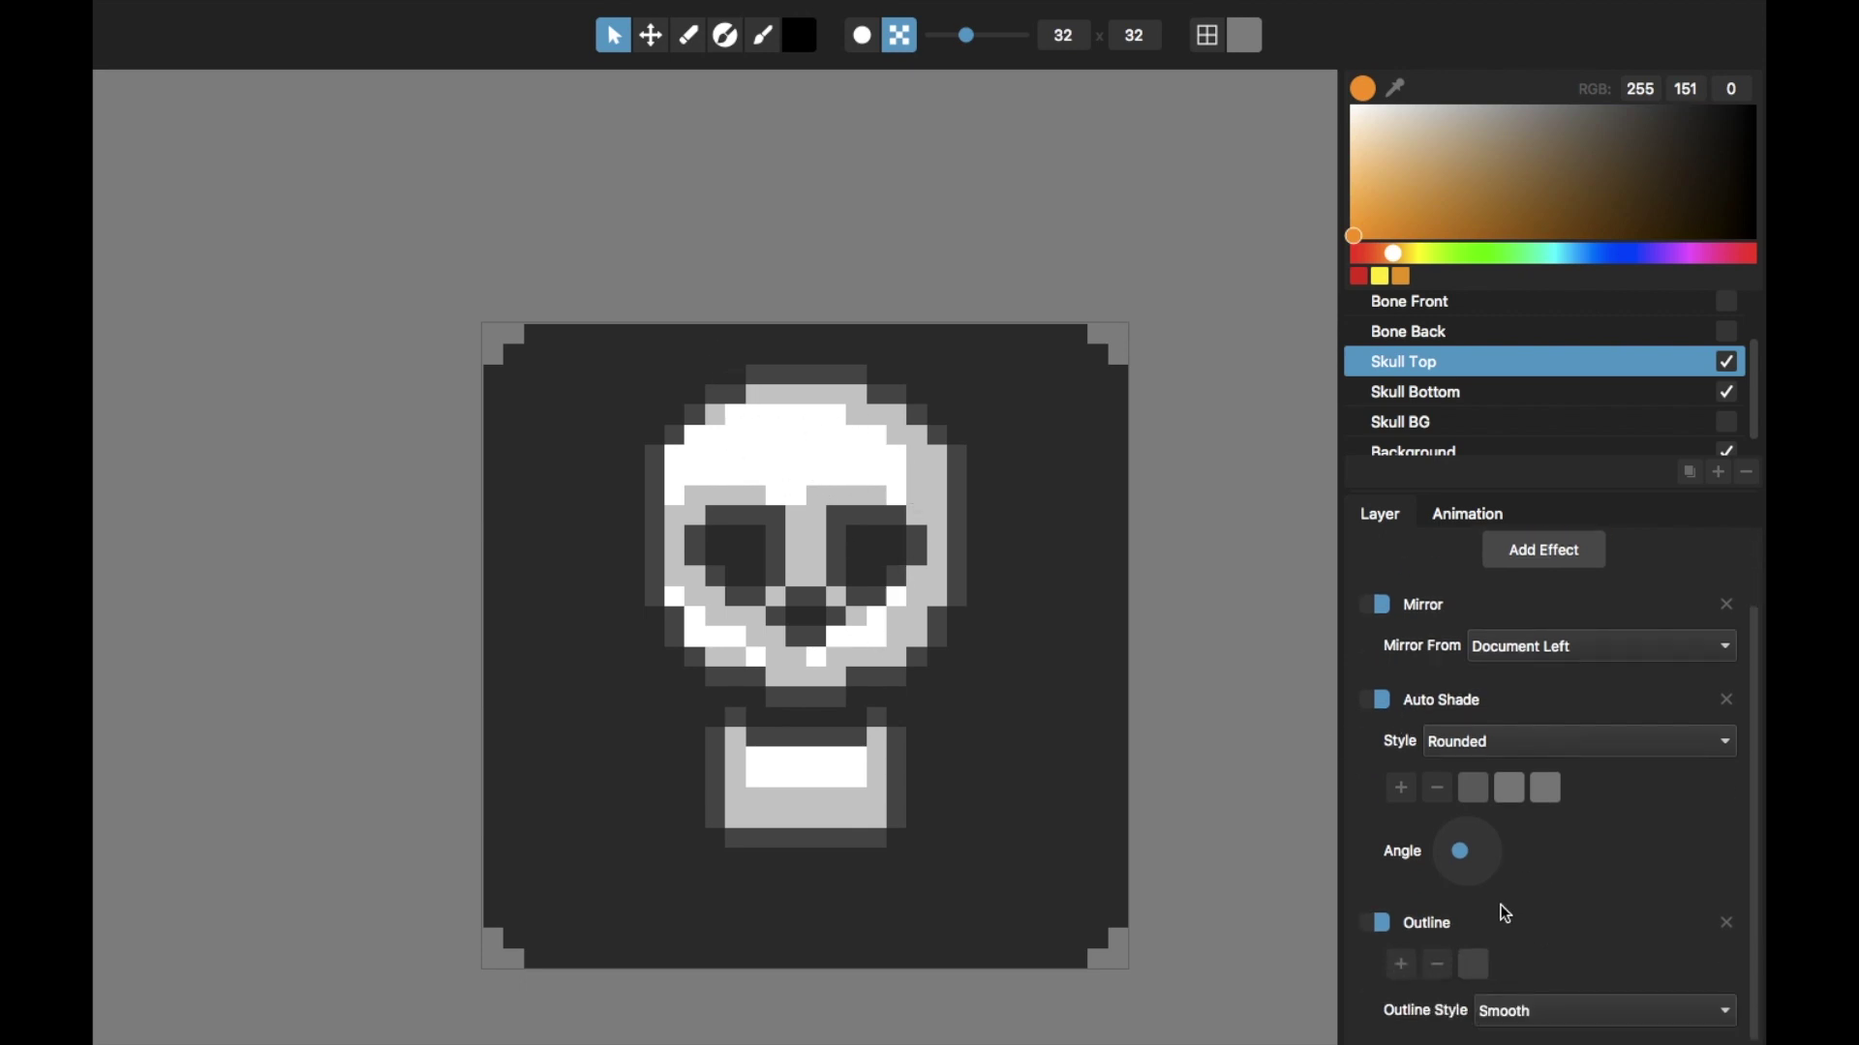
mouse_move(1462, 851)
left_mouse_down()
mouse_move(1482, 844)
mouse_move(1457, 849)
mouse_move(1458, 880)
left_mouse_up()
scroll(1360, 657, "up", 3)
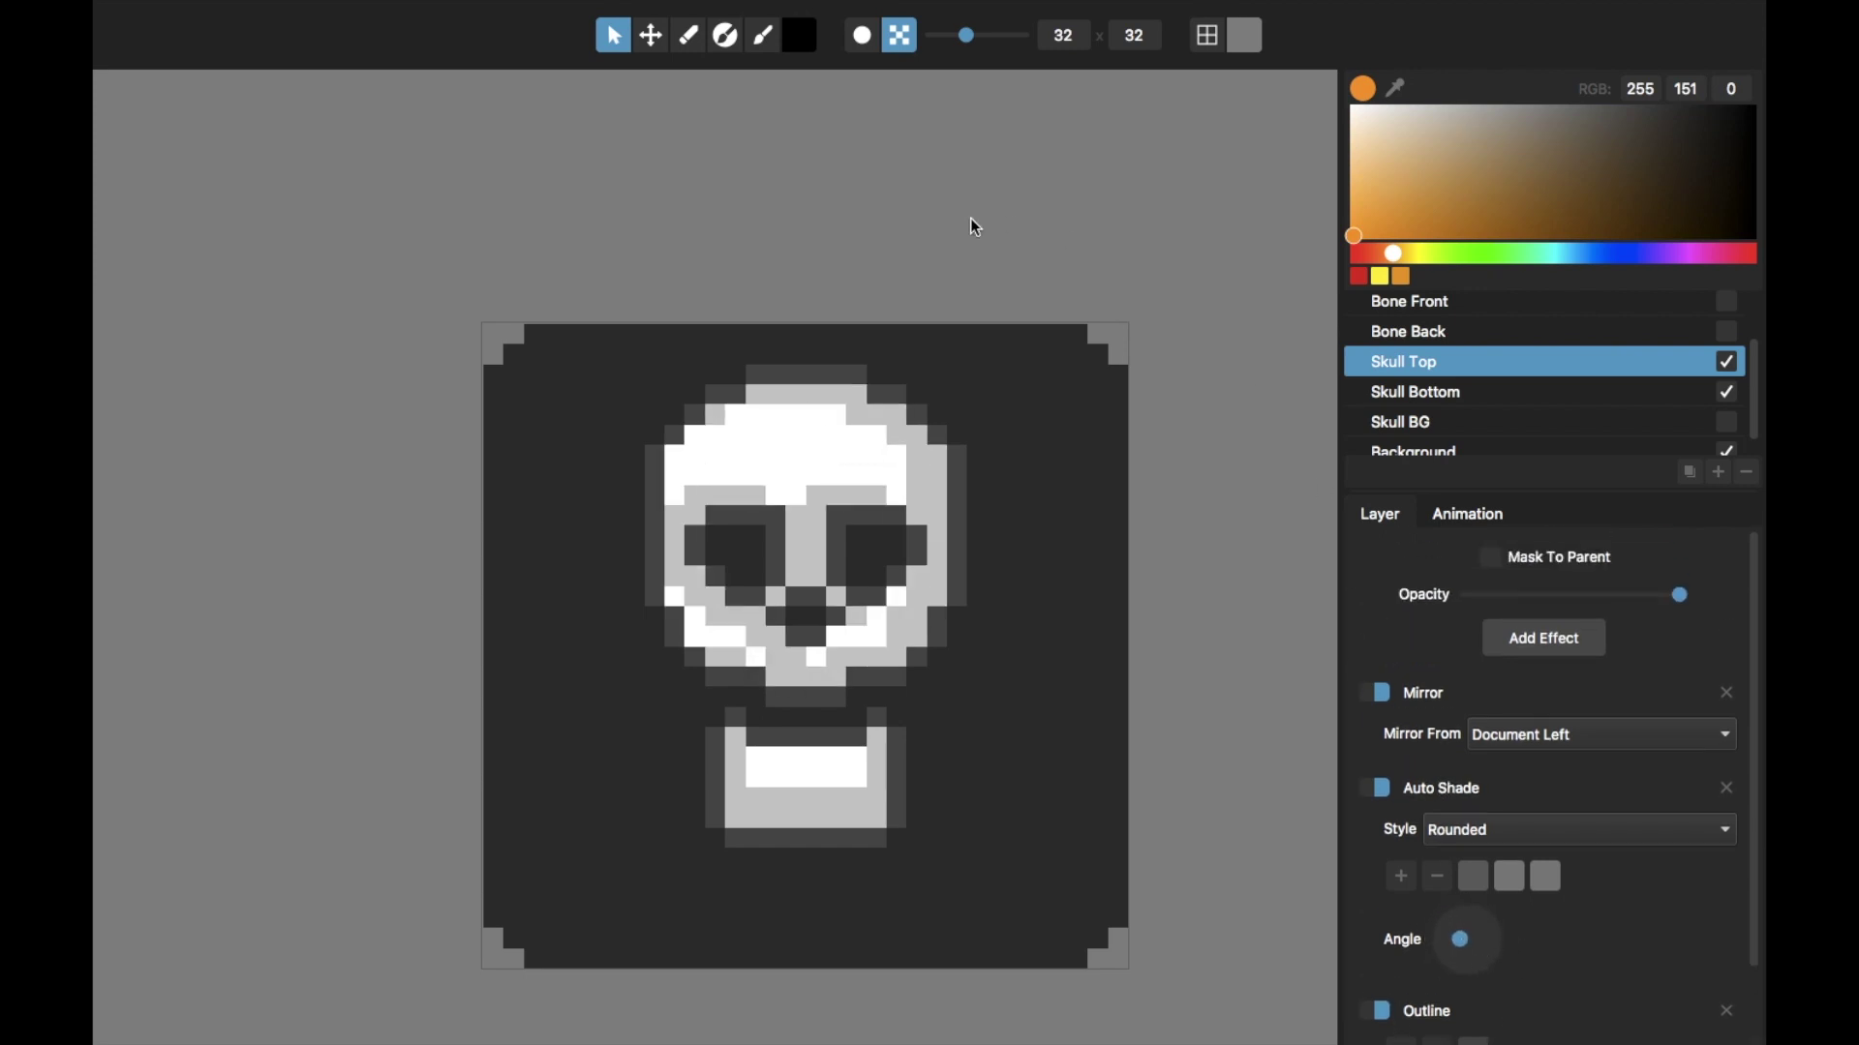
left_click(652, 38)
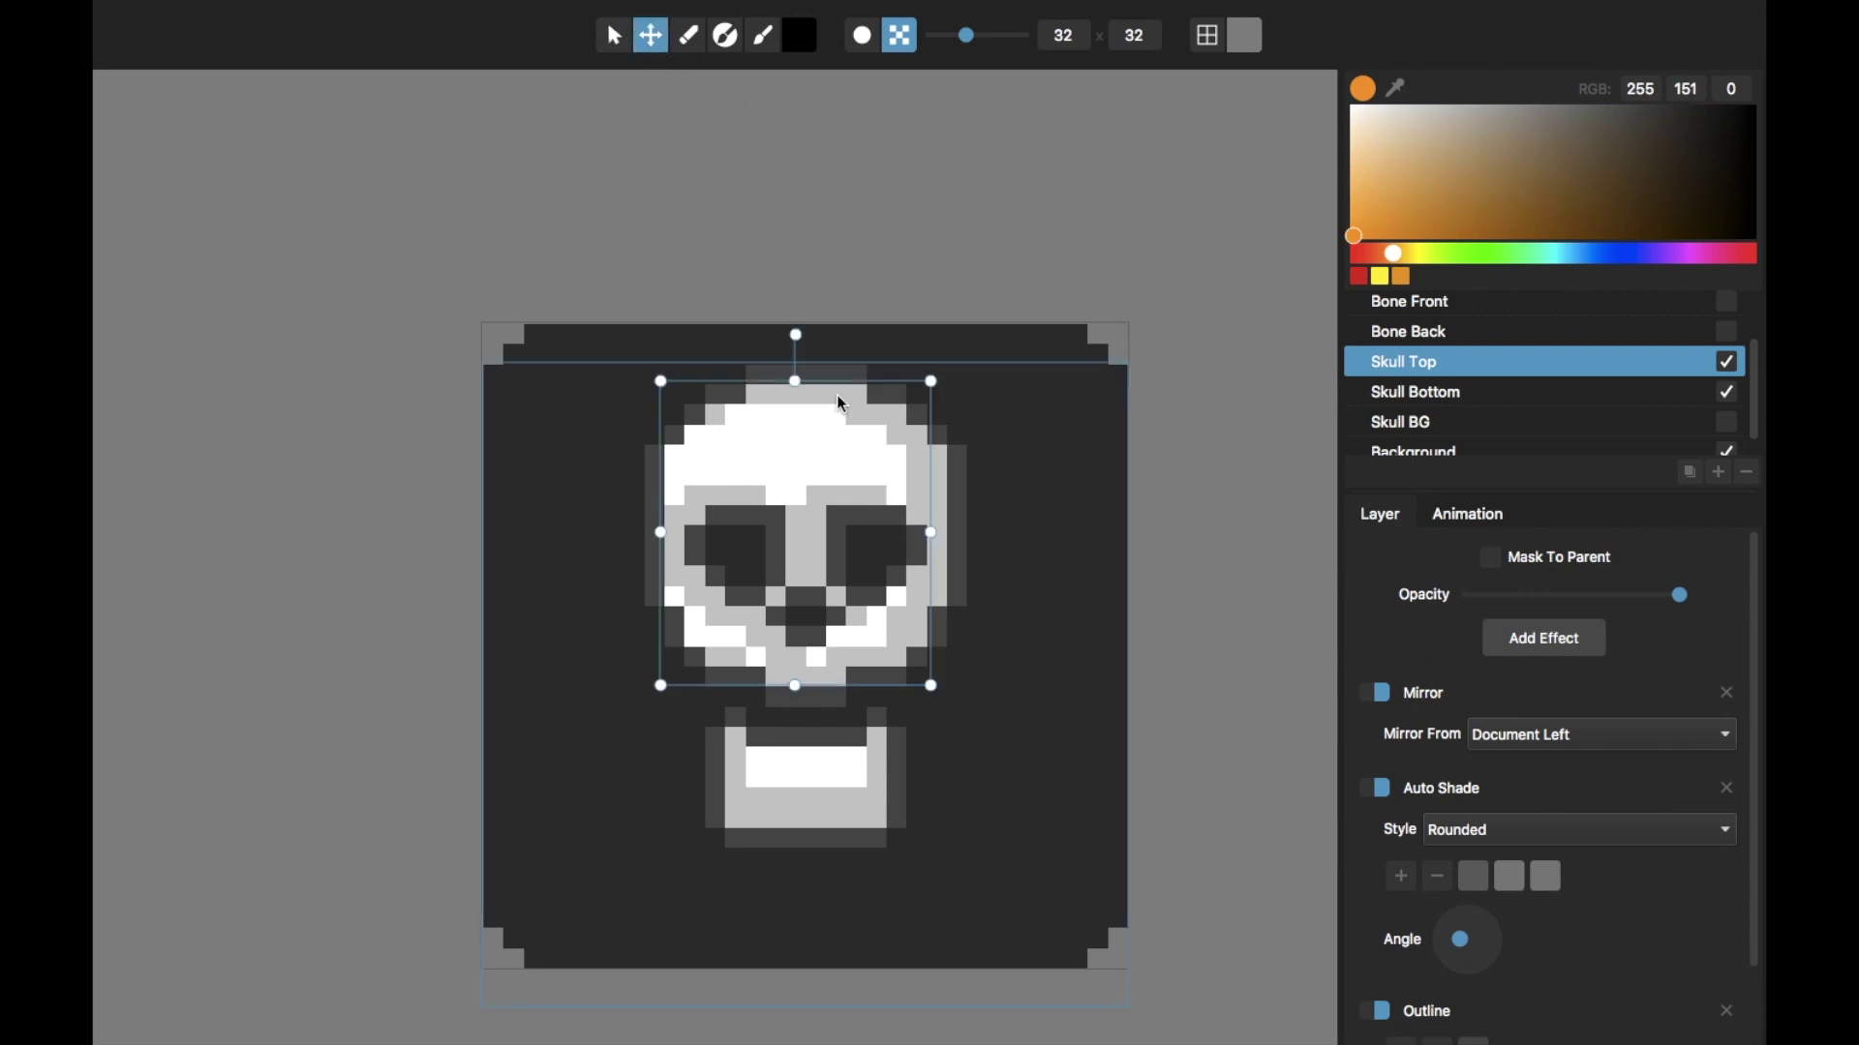
Step: In the Animation settings, try raising Skull Top, undo it, and play the 8-frame animation
left_click(1496, 514)
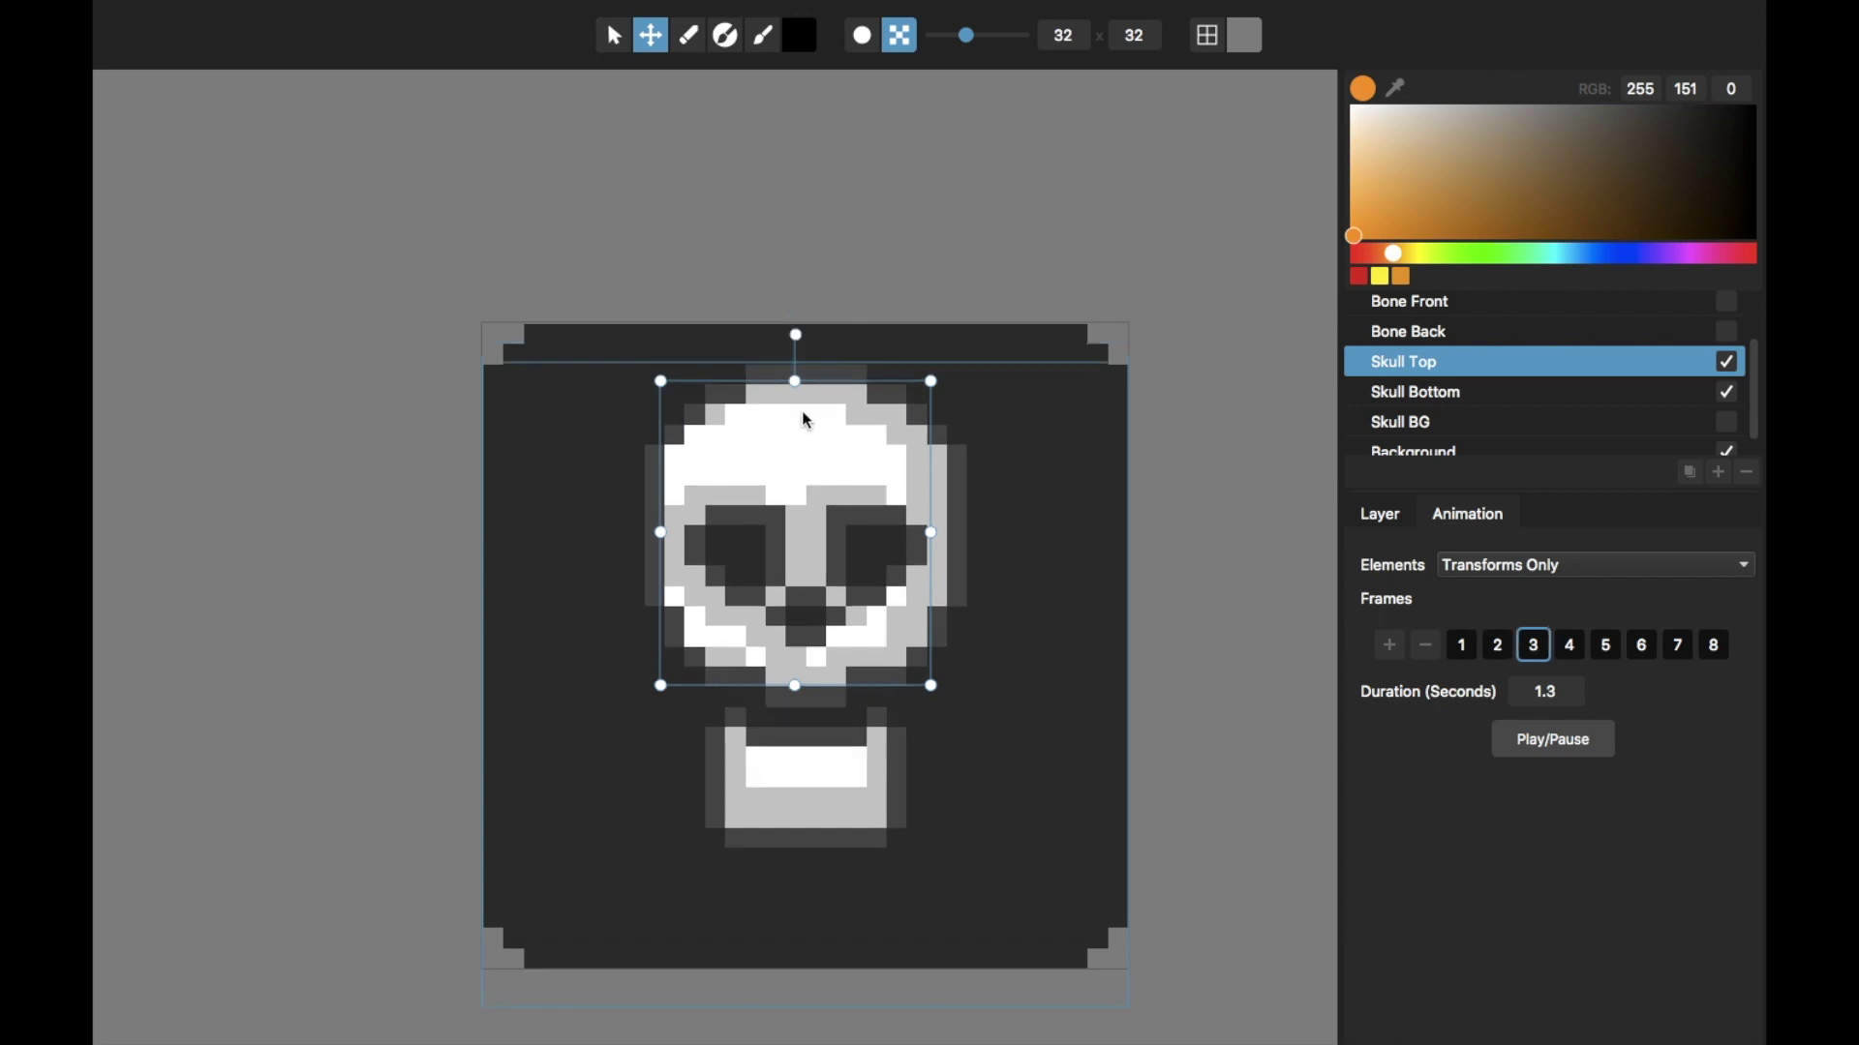
left_click_drag(808, 423, 823, 369)
key("ctrl+z")
key("space")
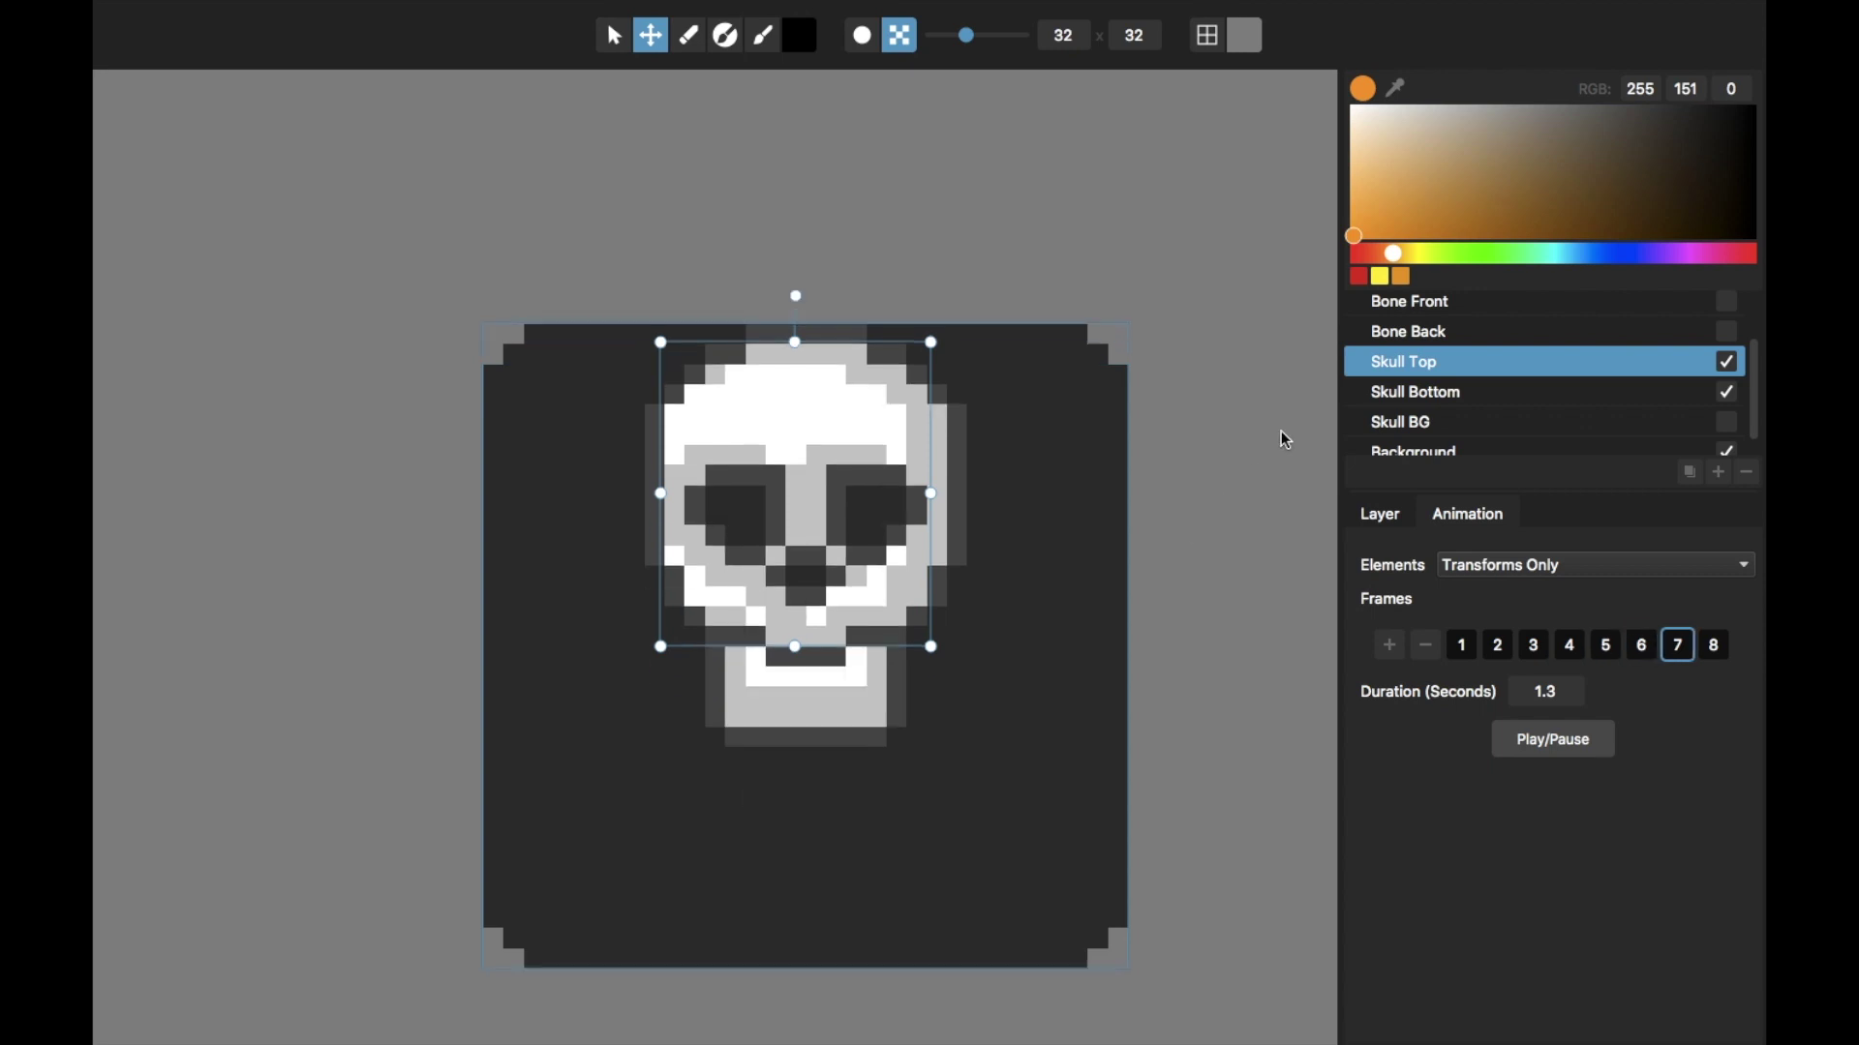
Step: Make the Skull BG layer visible and bring up its layer settings and effects
left_click(1452, 396)
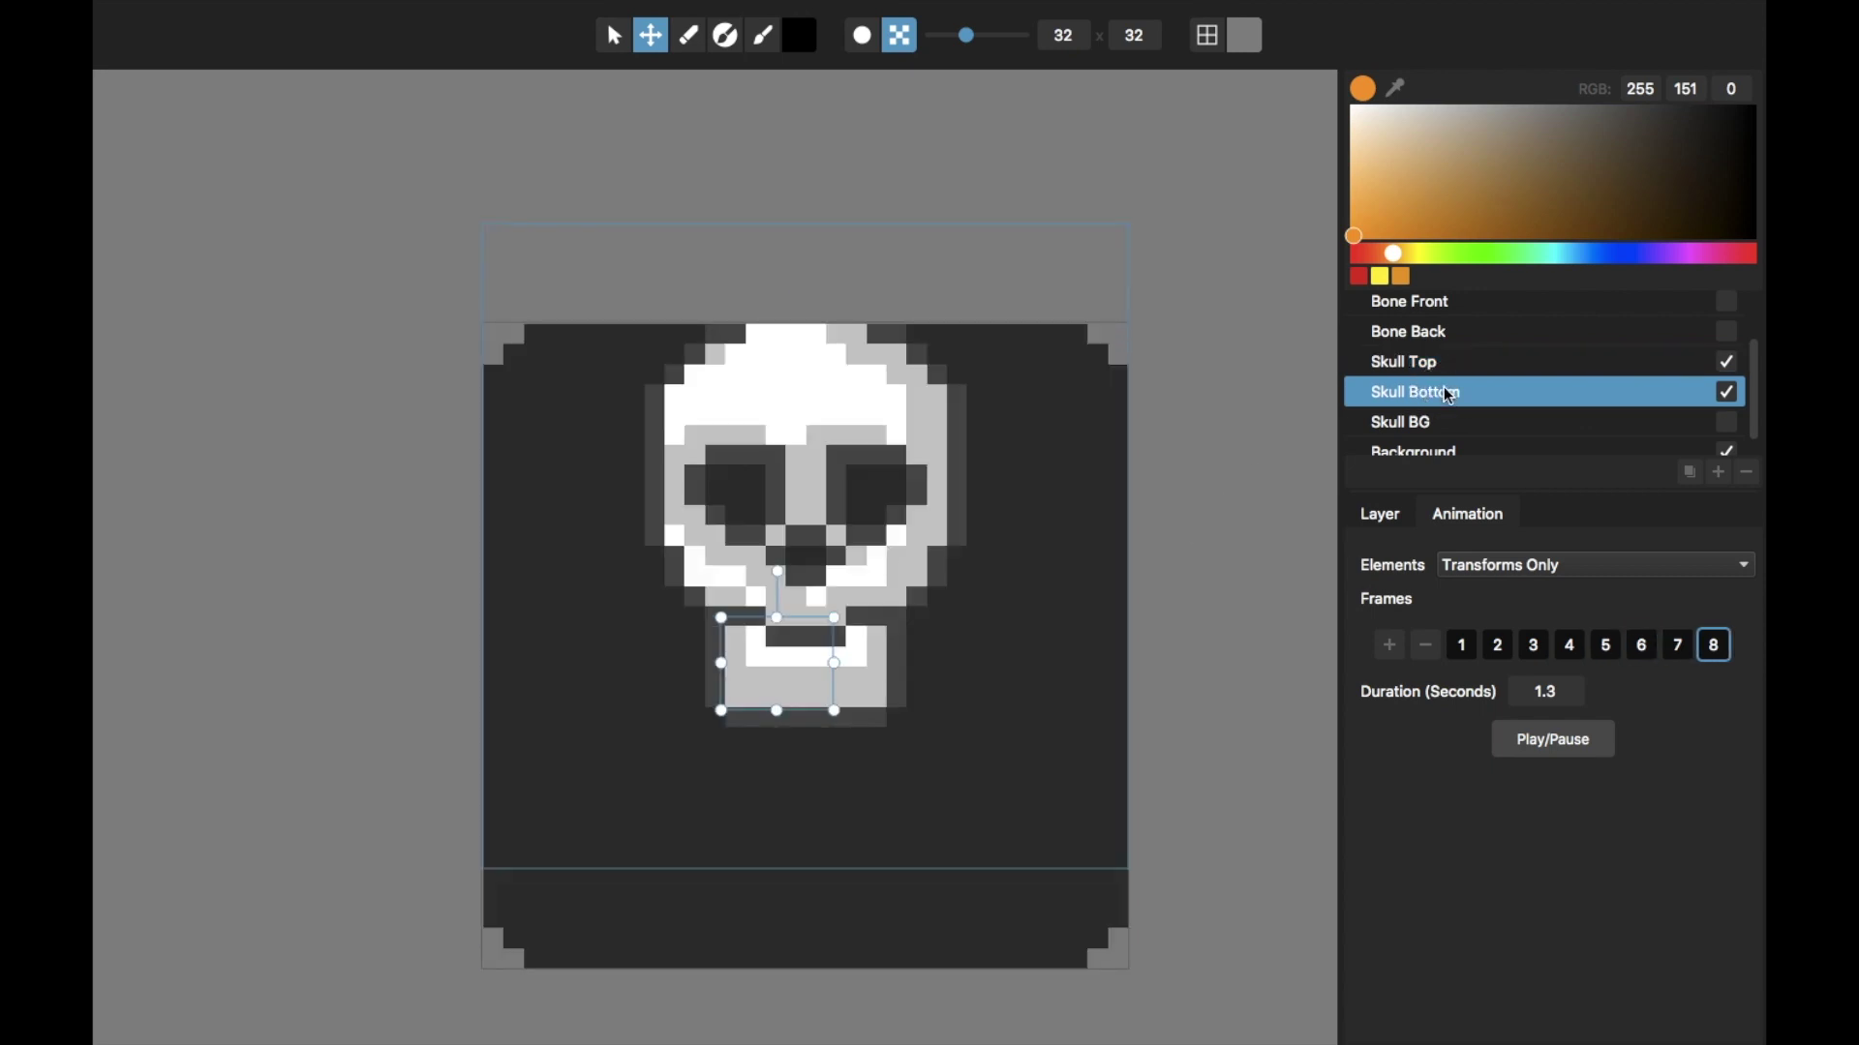
scroll(1452, 396, "down", 1)
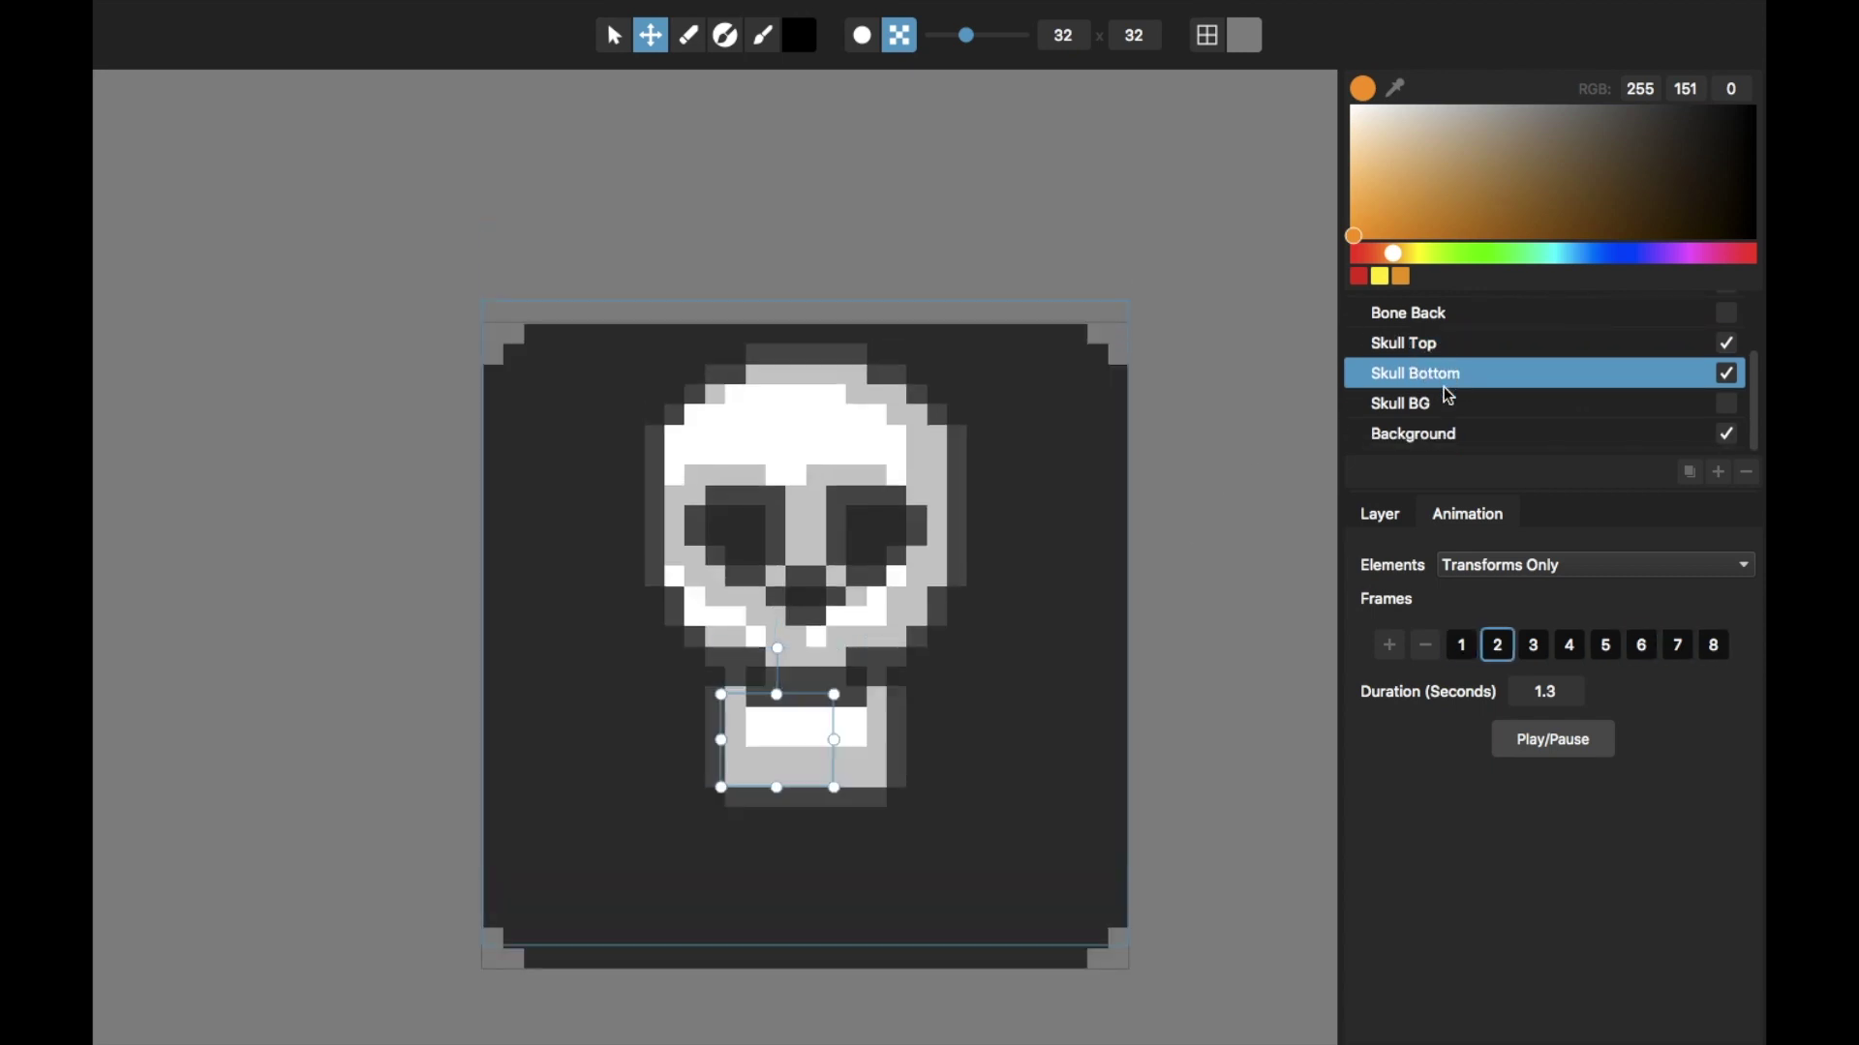
scroll(1443, 388, "up", 2)
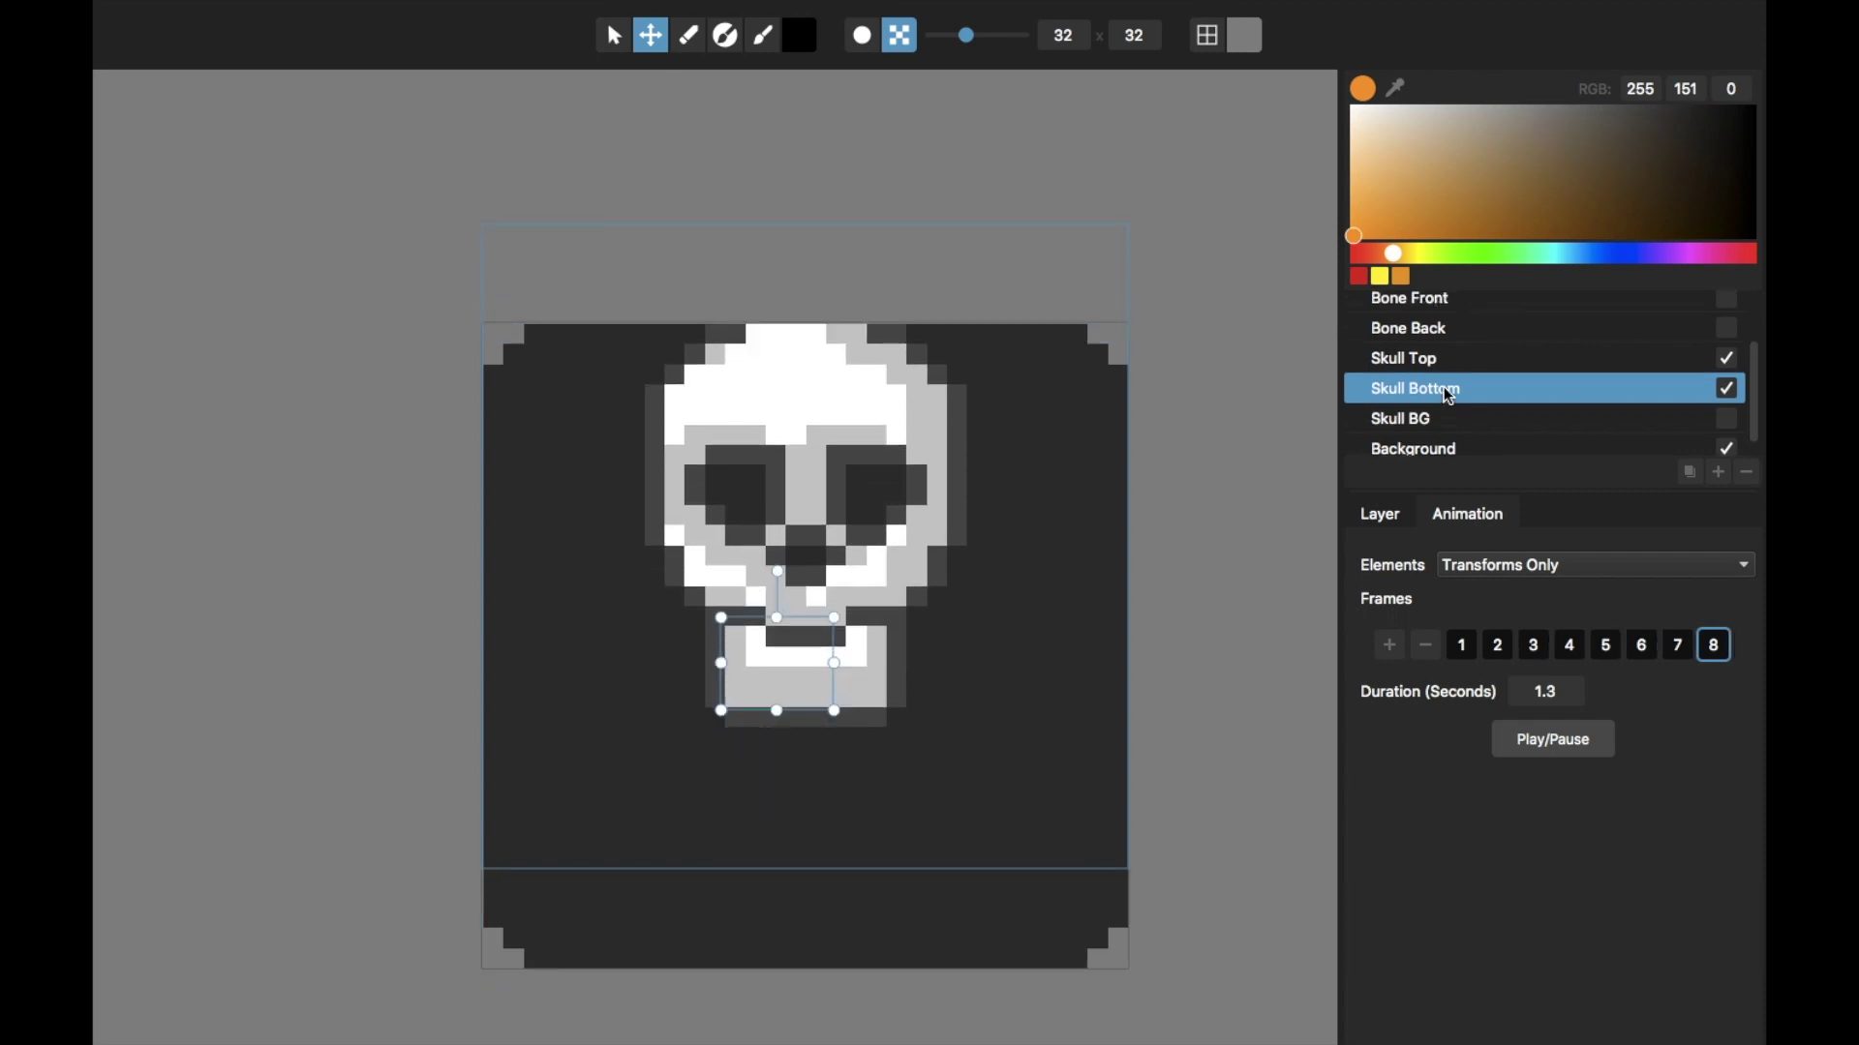
scroll(1443, 388, "down", 2)
left_click(1444, 415)
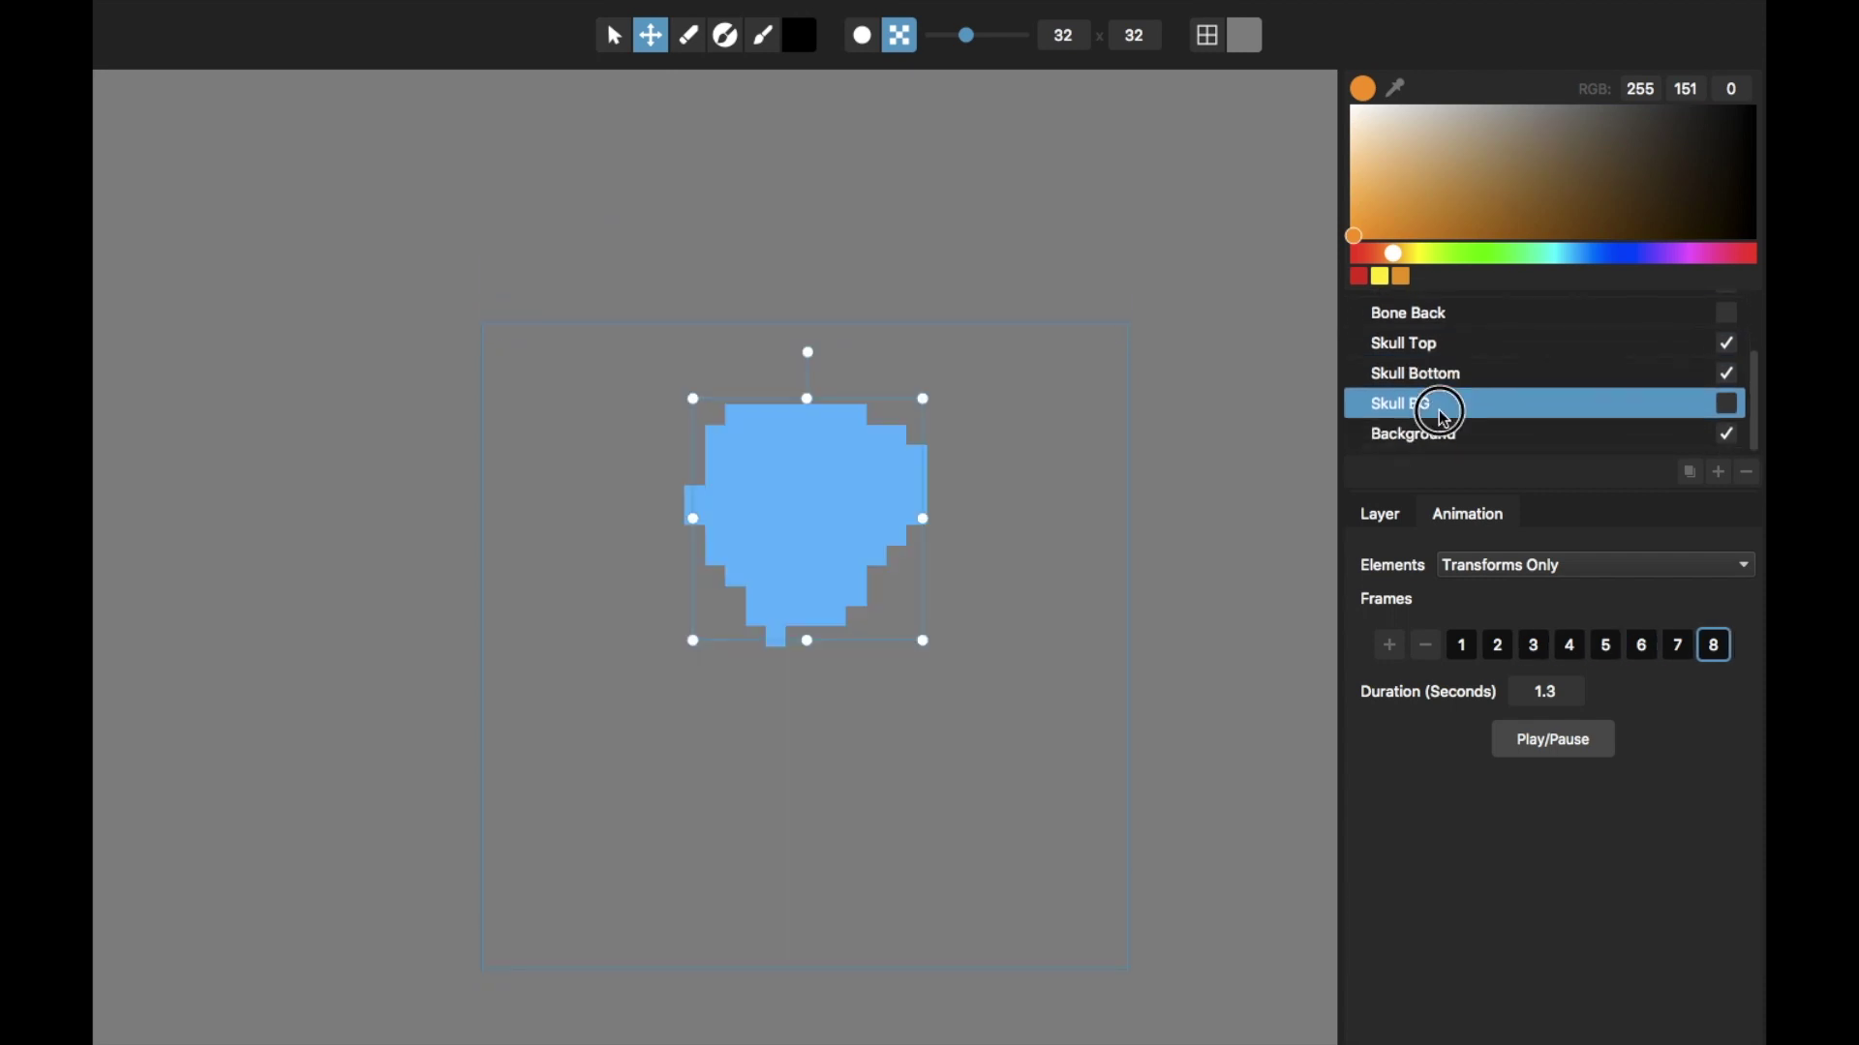
left_click(1728, 405)
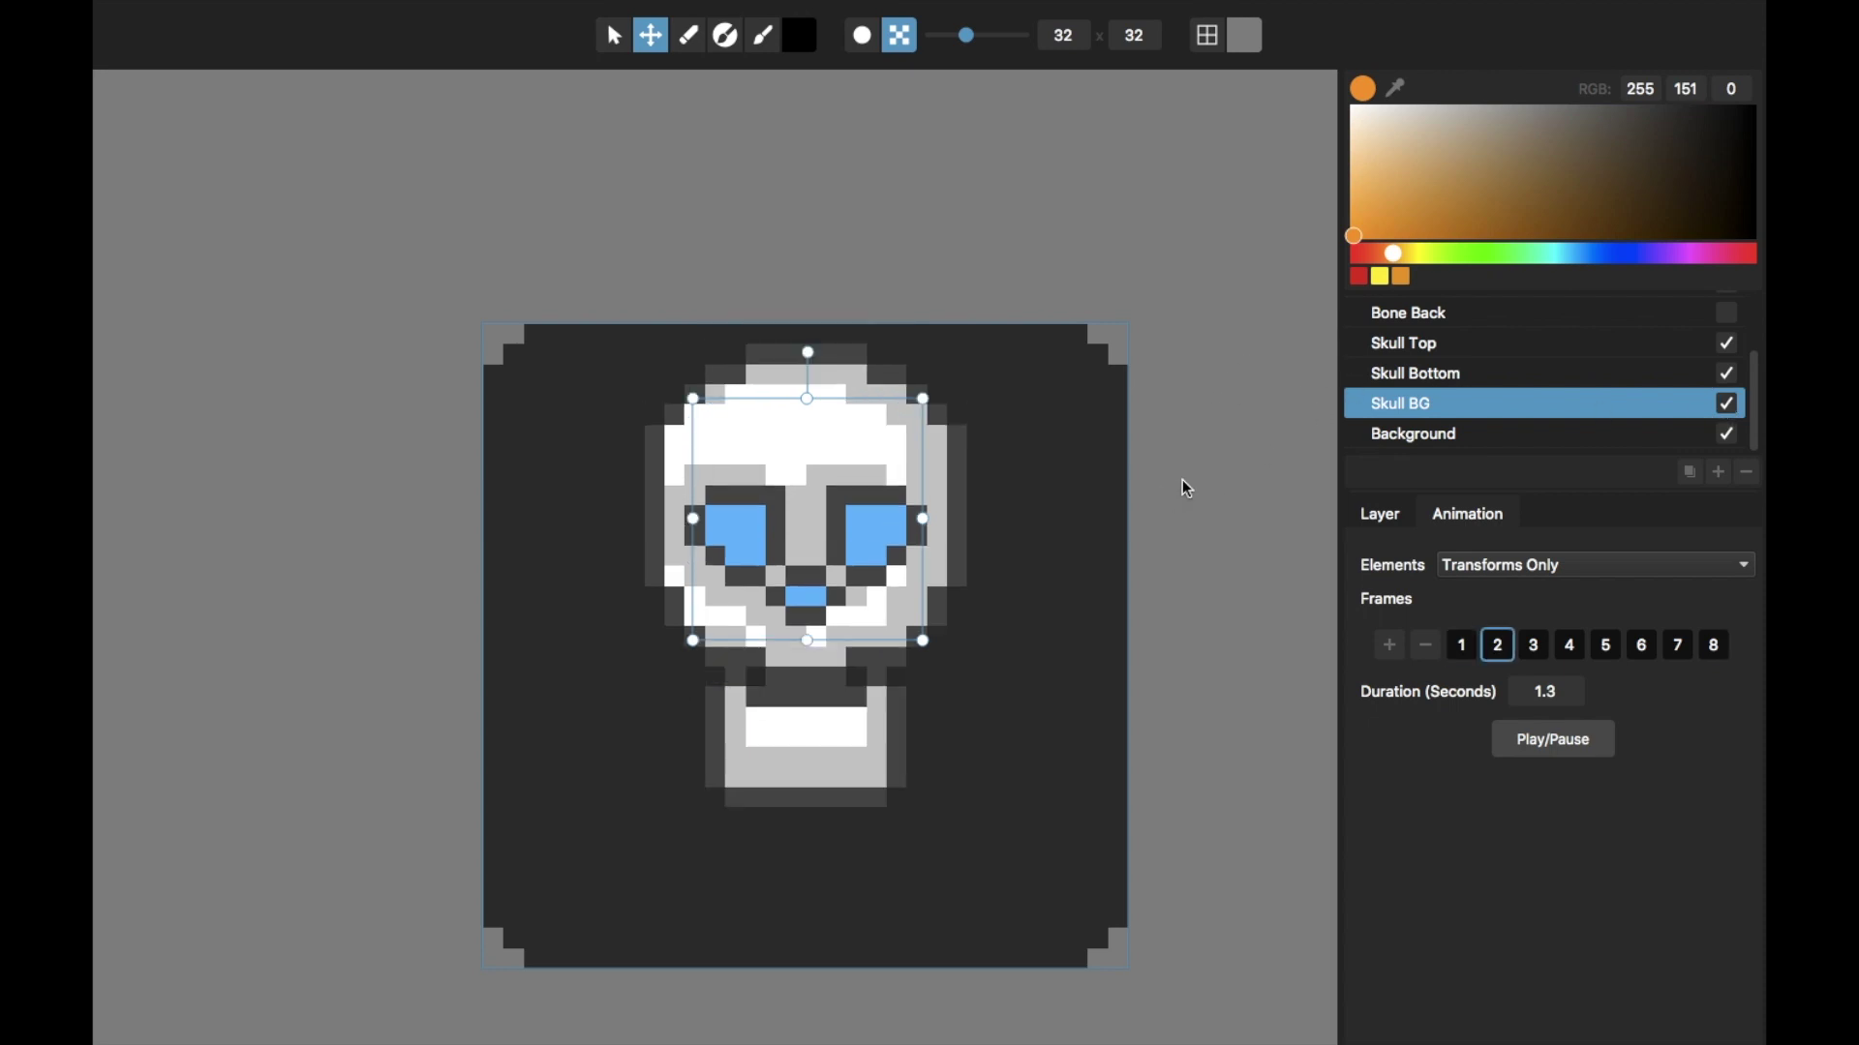
left_click(1605, 393)
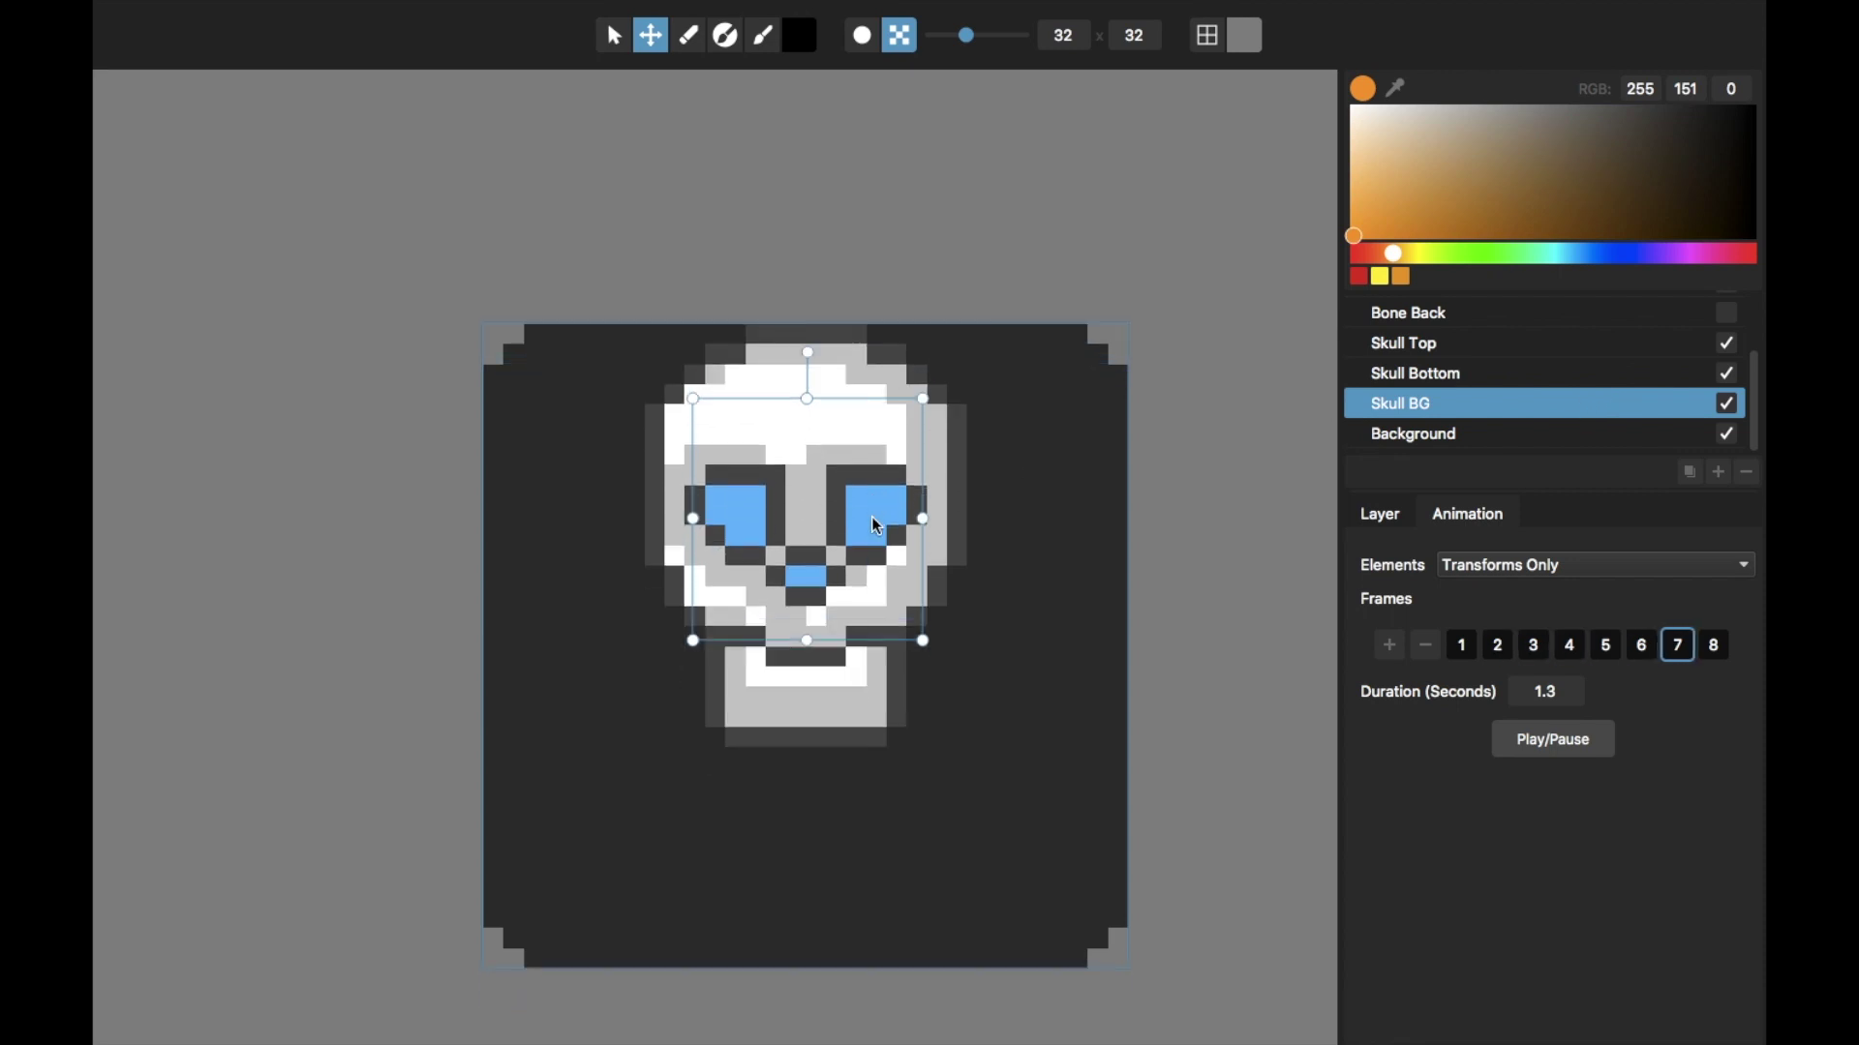
left_click(1387, 521)
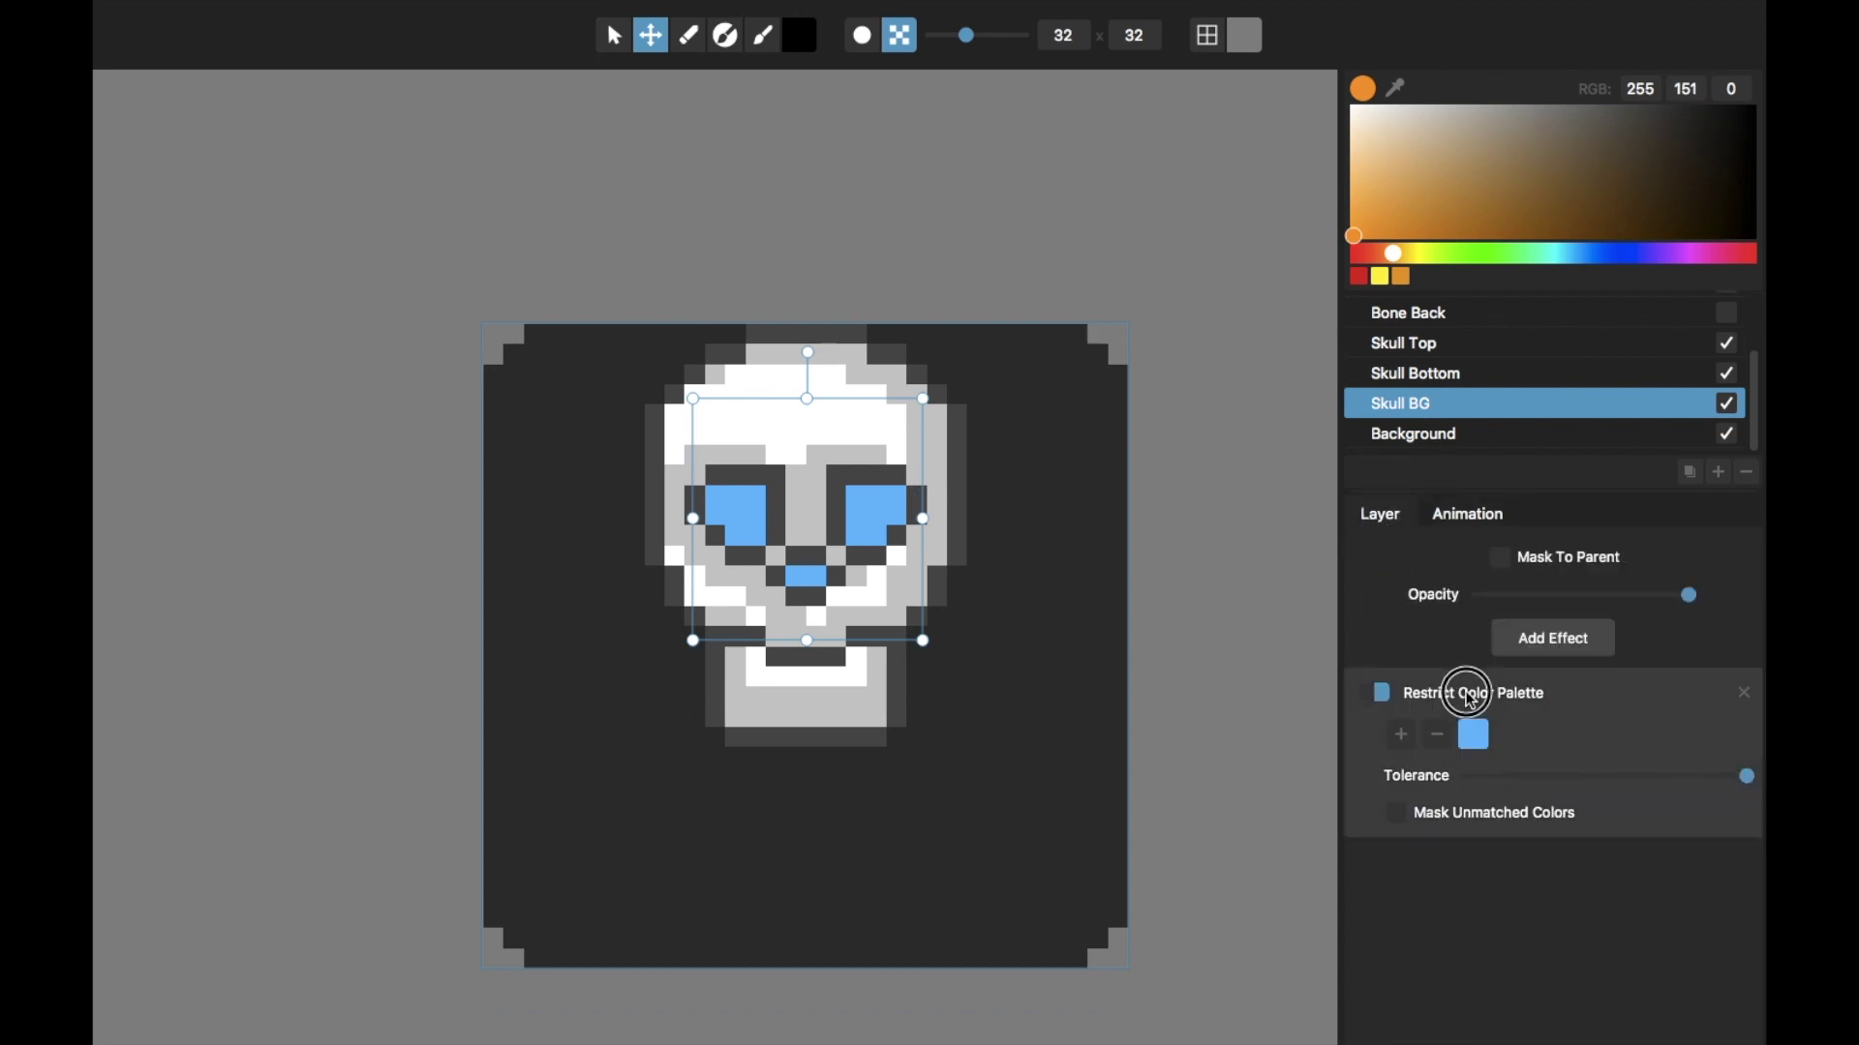
Step: Toggle Restrict Color Palette off and on, comparing smooth and pixelated previews
left_click(1380, 696)
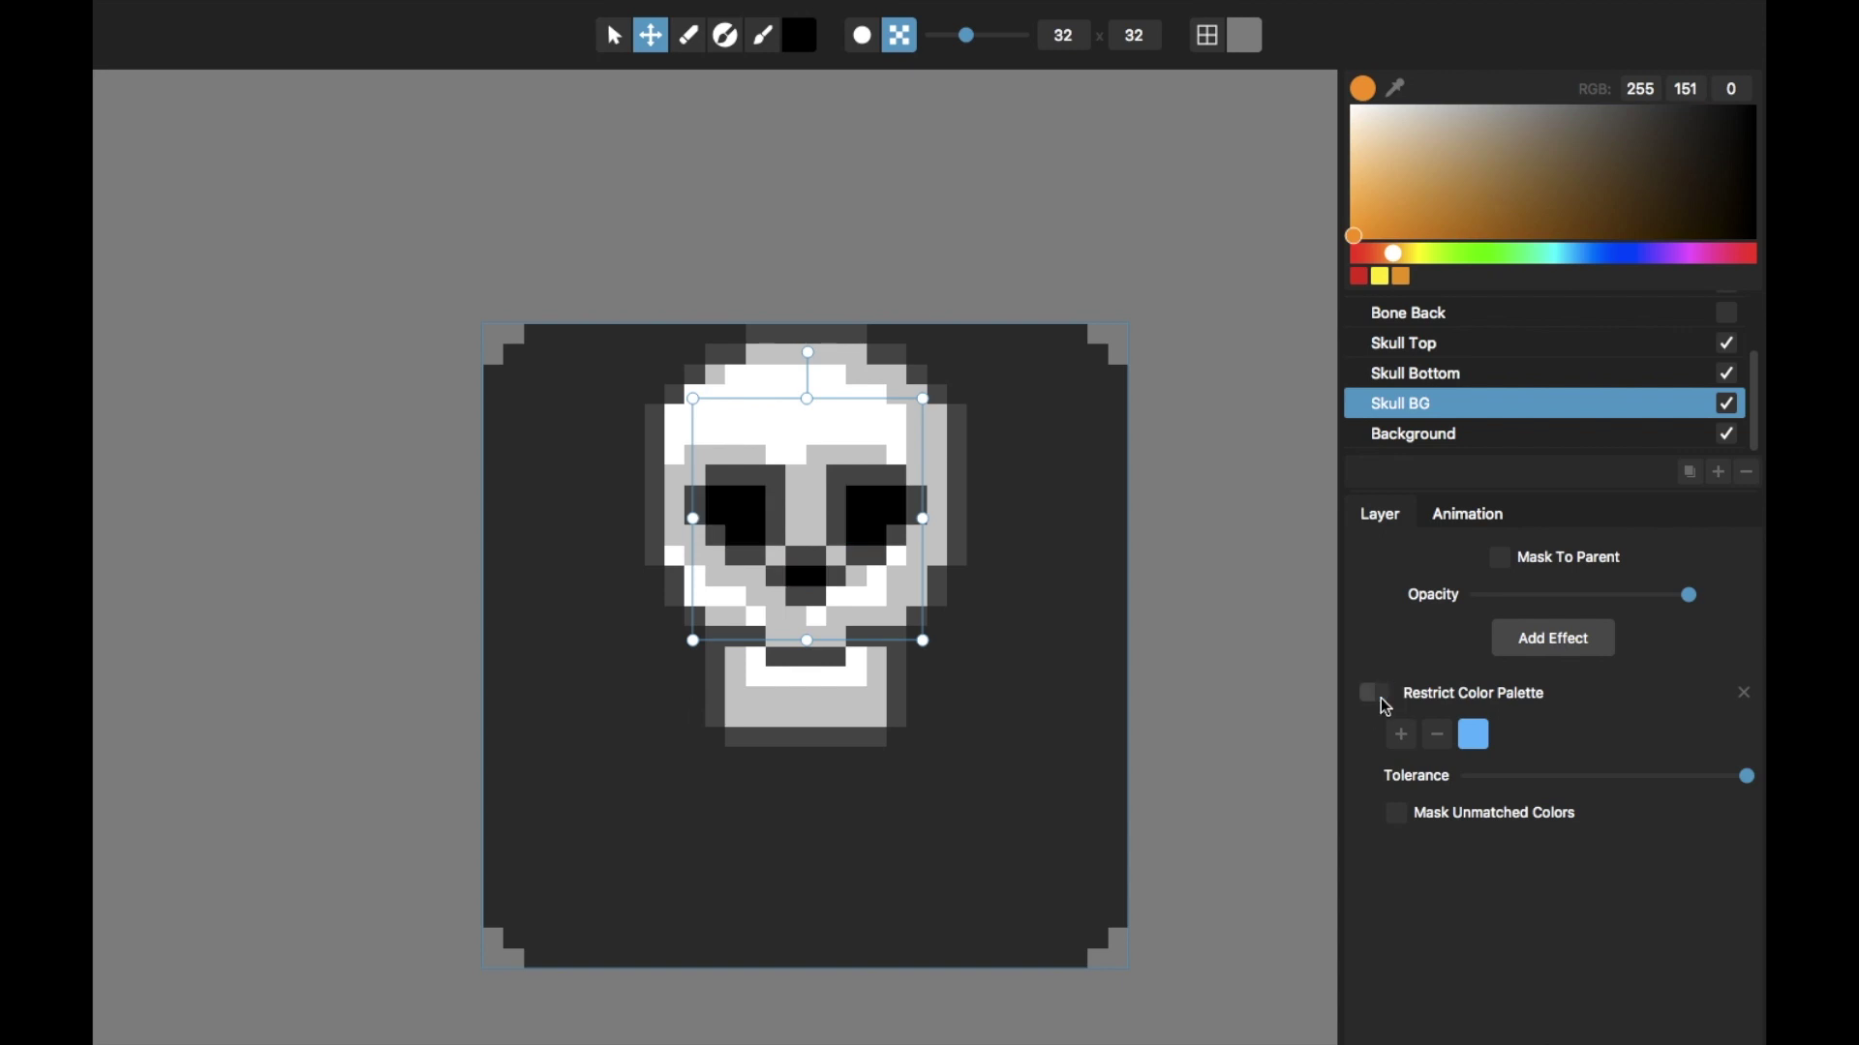
key("s")
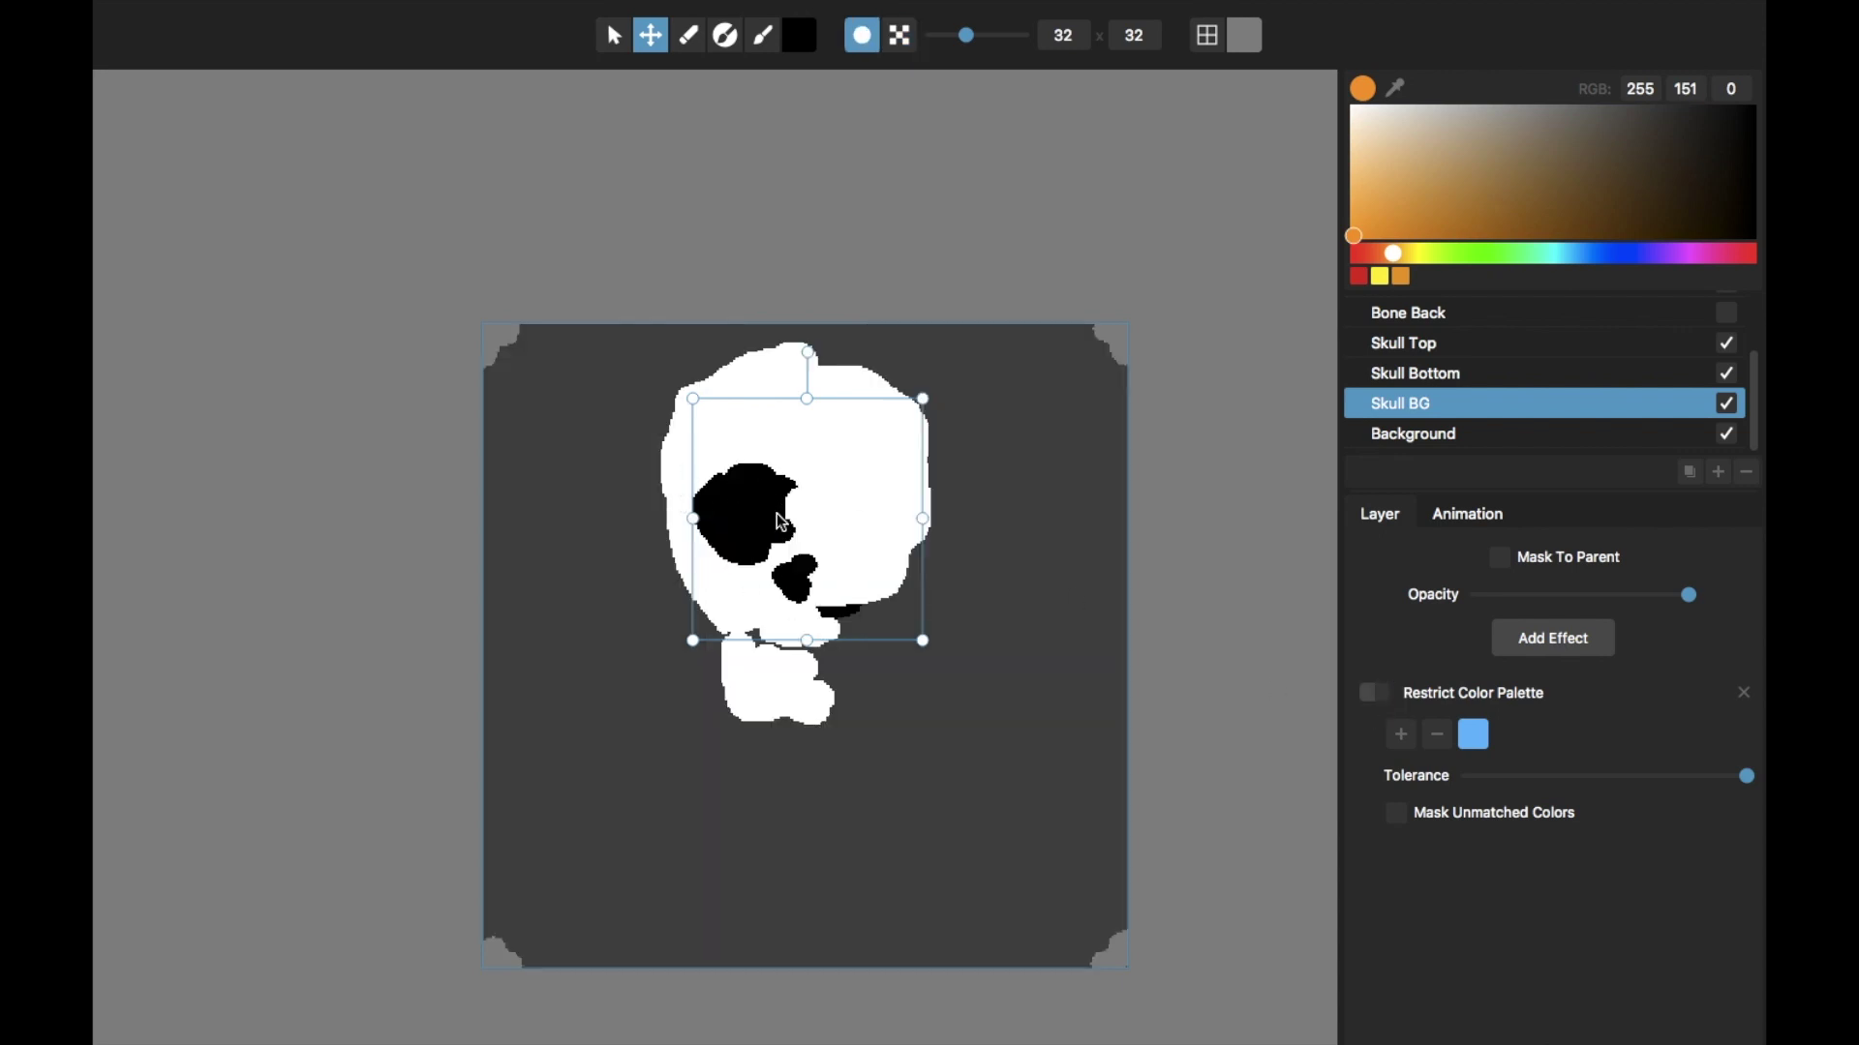
key("s")
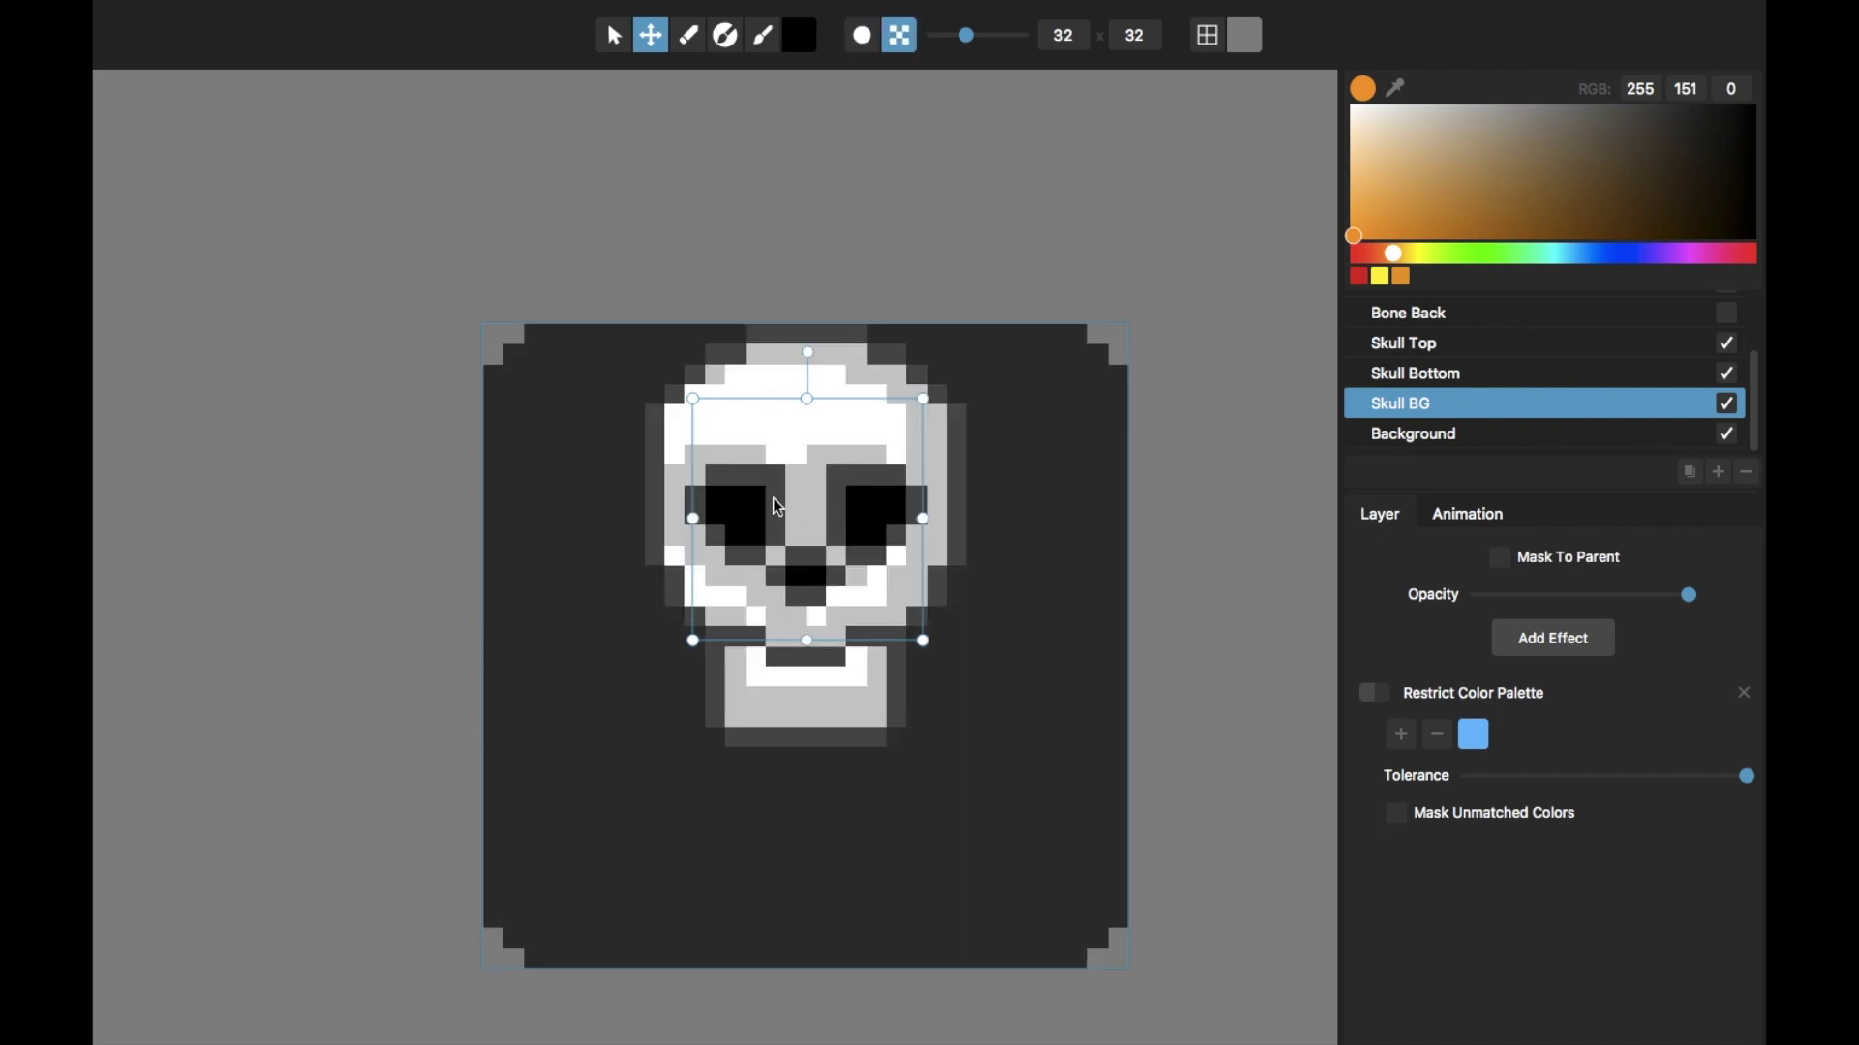
left_click(1380, 693)
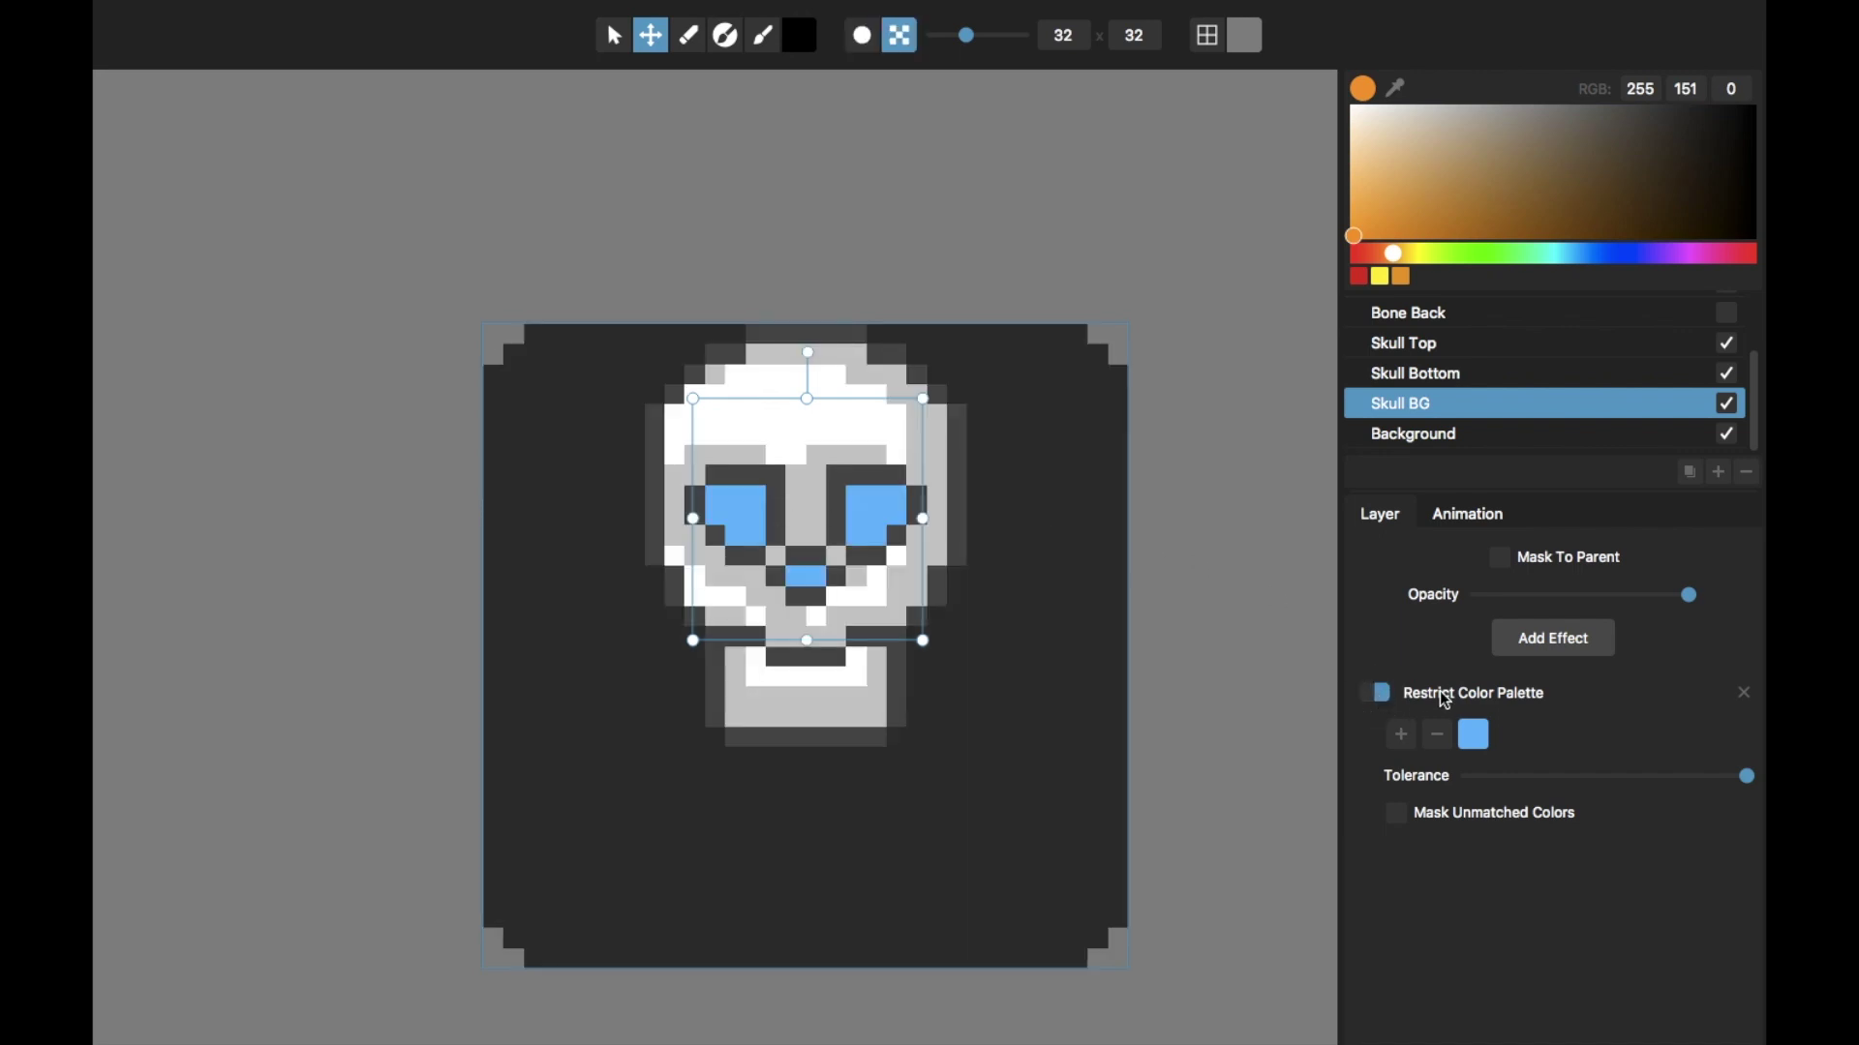
Step: Adjust the palette swatch's hue and lightness to a pale light blue, settling with undo/redo
left_click(1742, 776)
left_click(1476, 738)
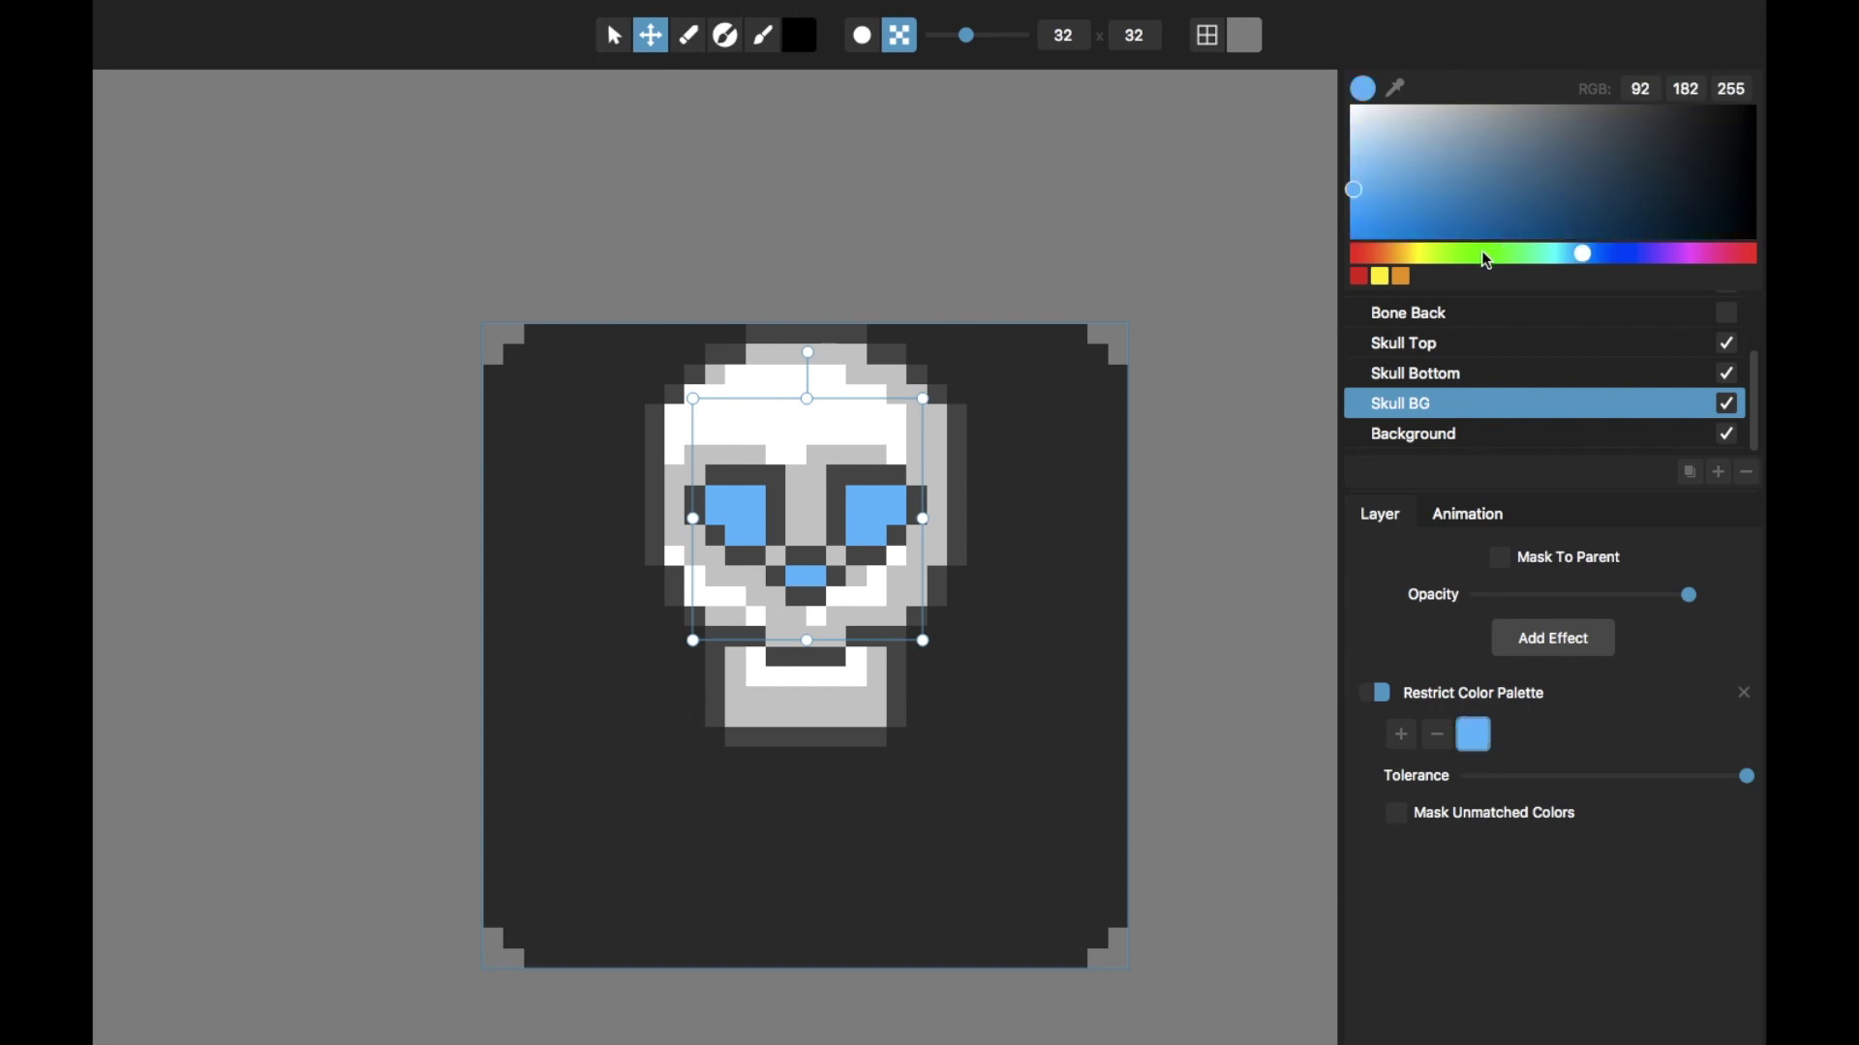
left_click_drag(1489, 259, 1364, 197)
left_click(1570, 255)
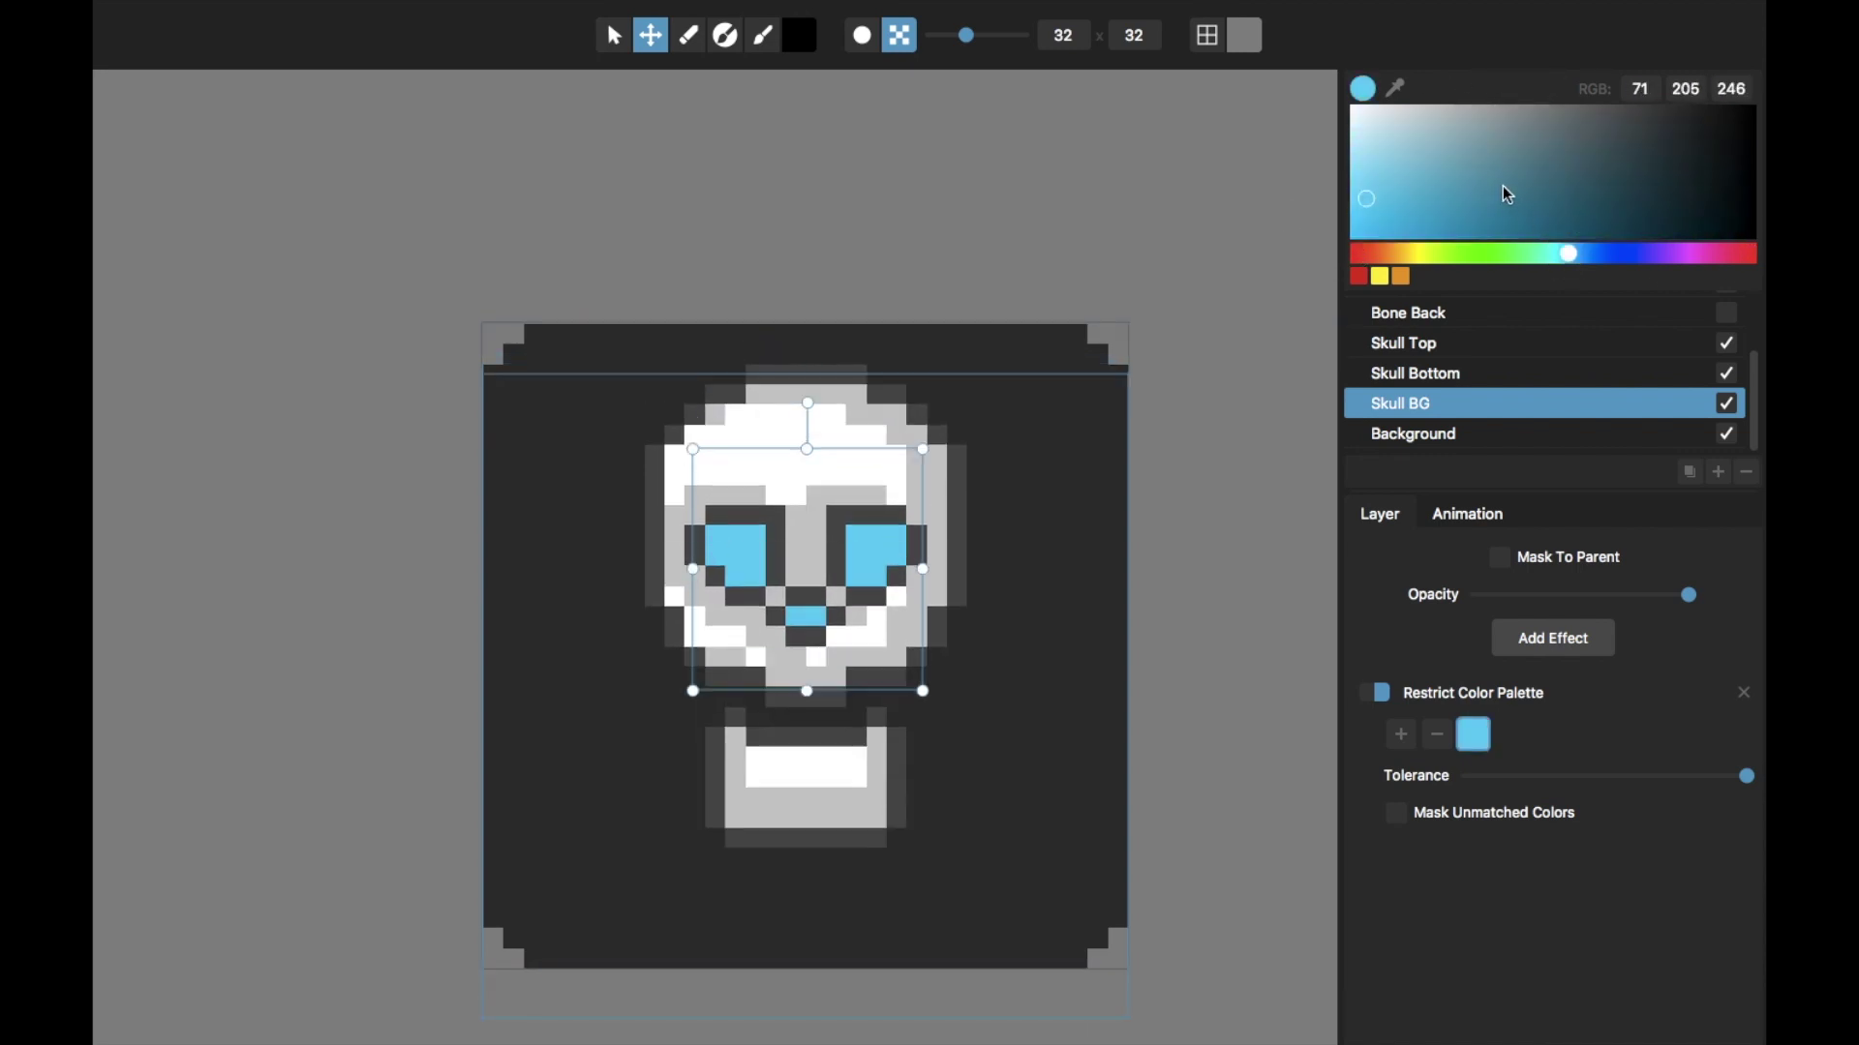
left_click_drag(1507, 187, 1351, 172)
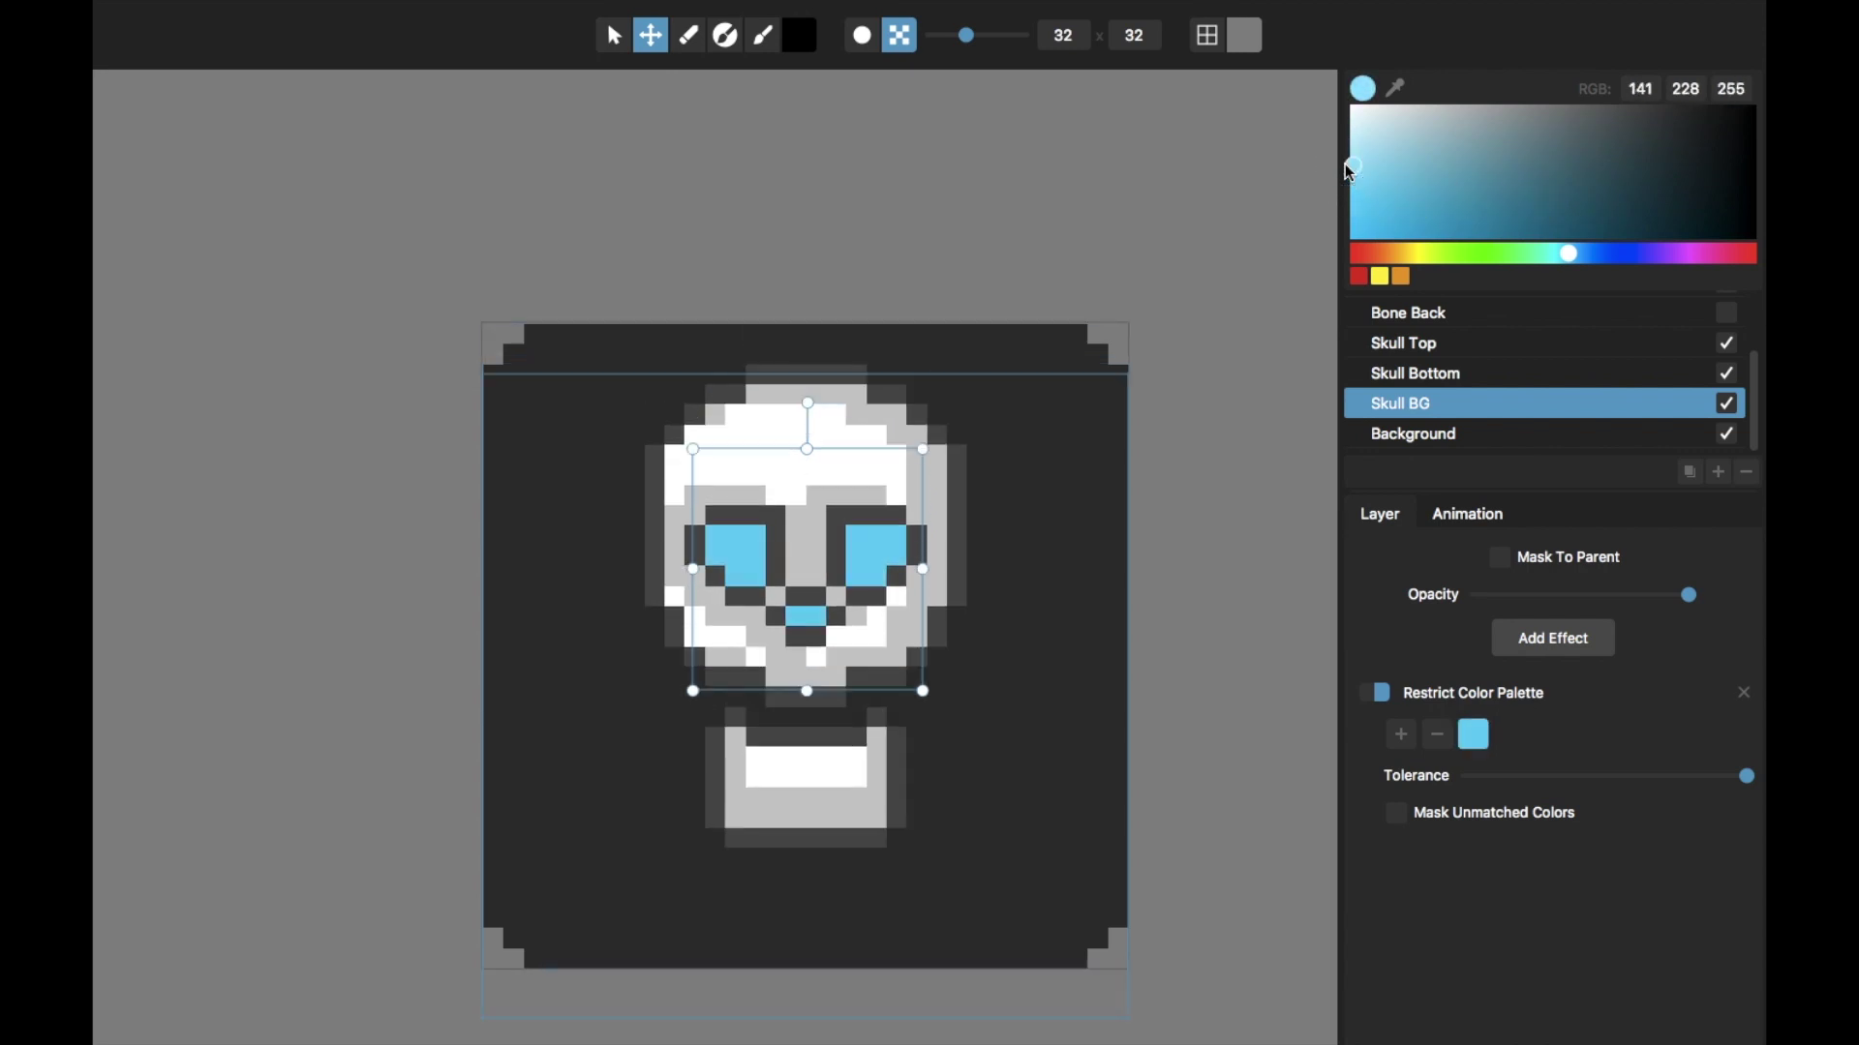
key("super+z")
key("super+z")
key("super+shift+z")
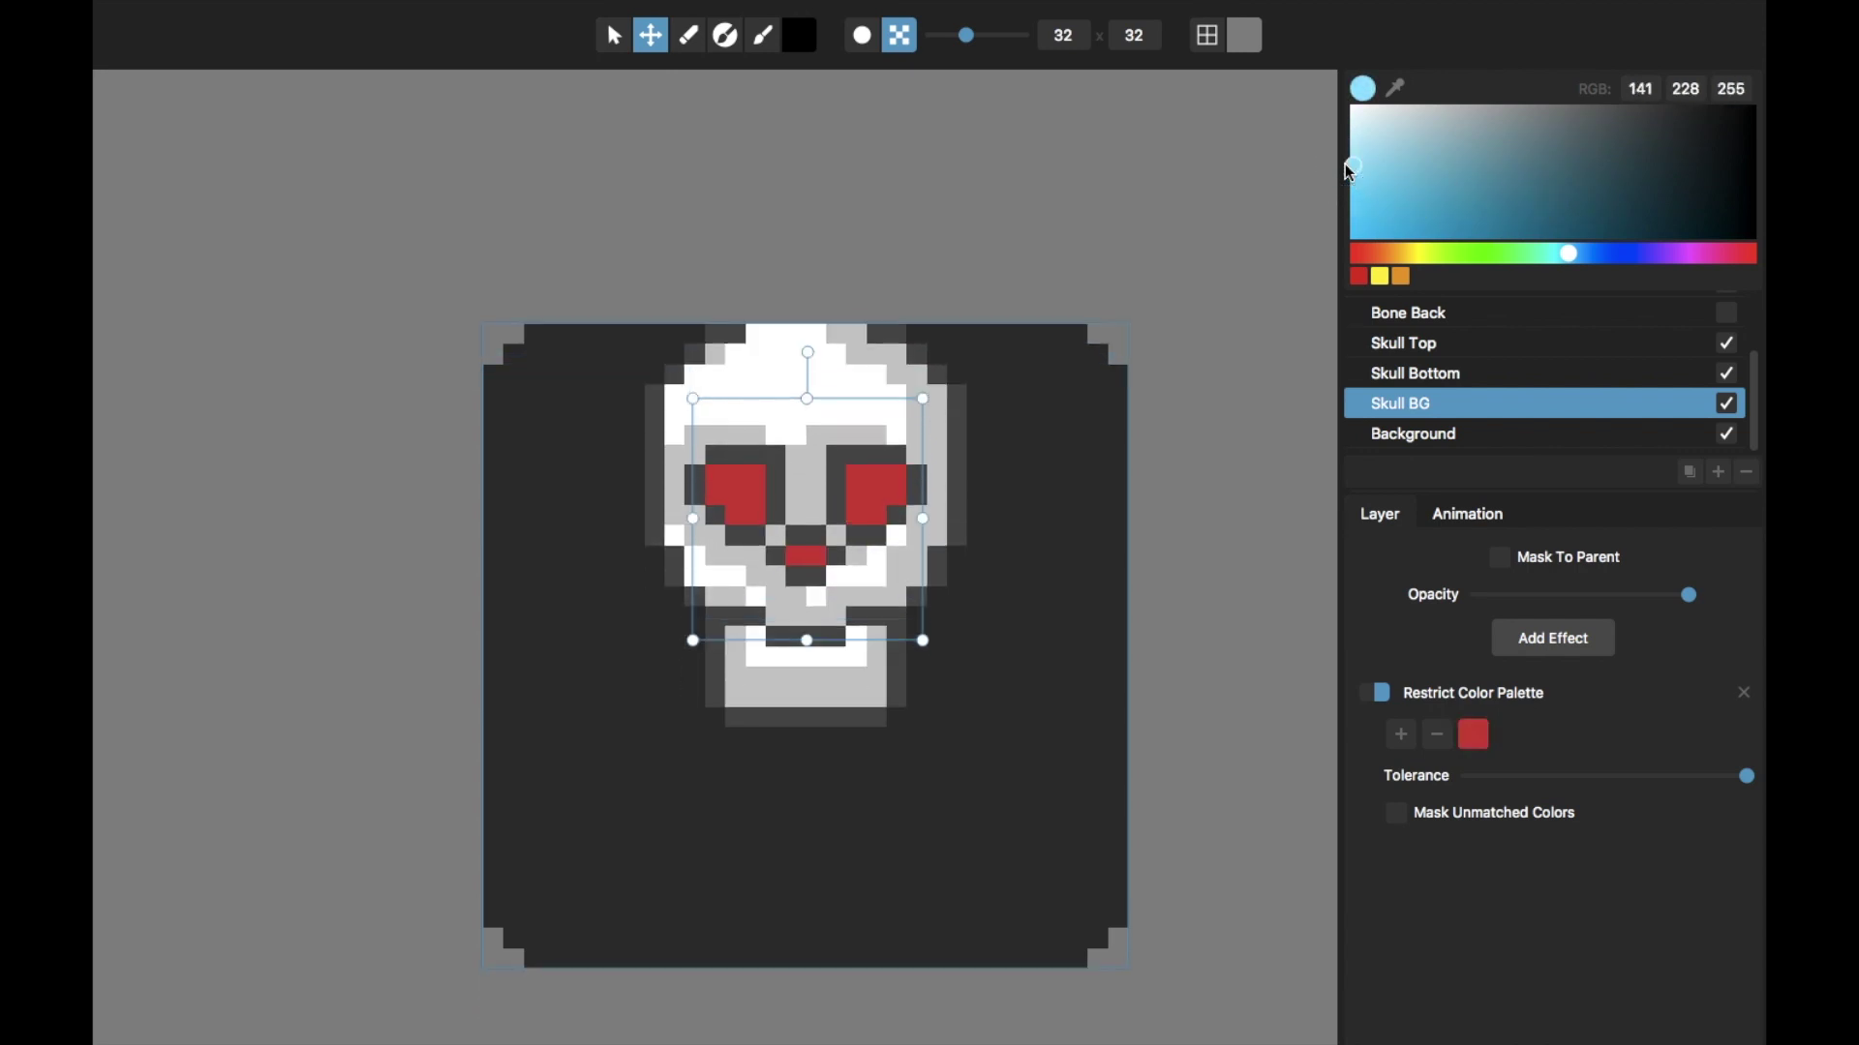
key("super+shift+z")
key("super+shift+z")
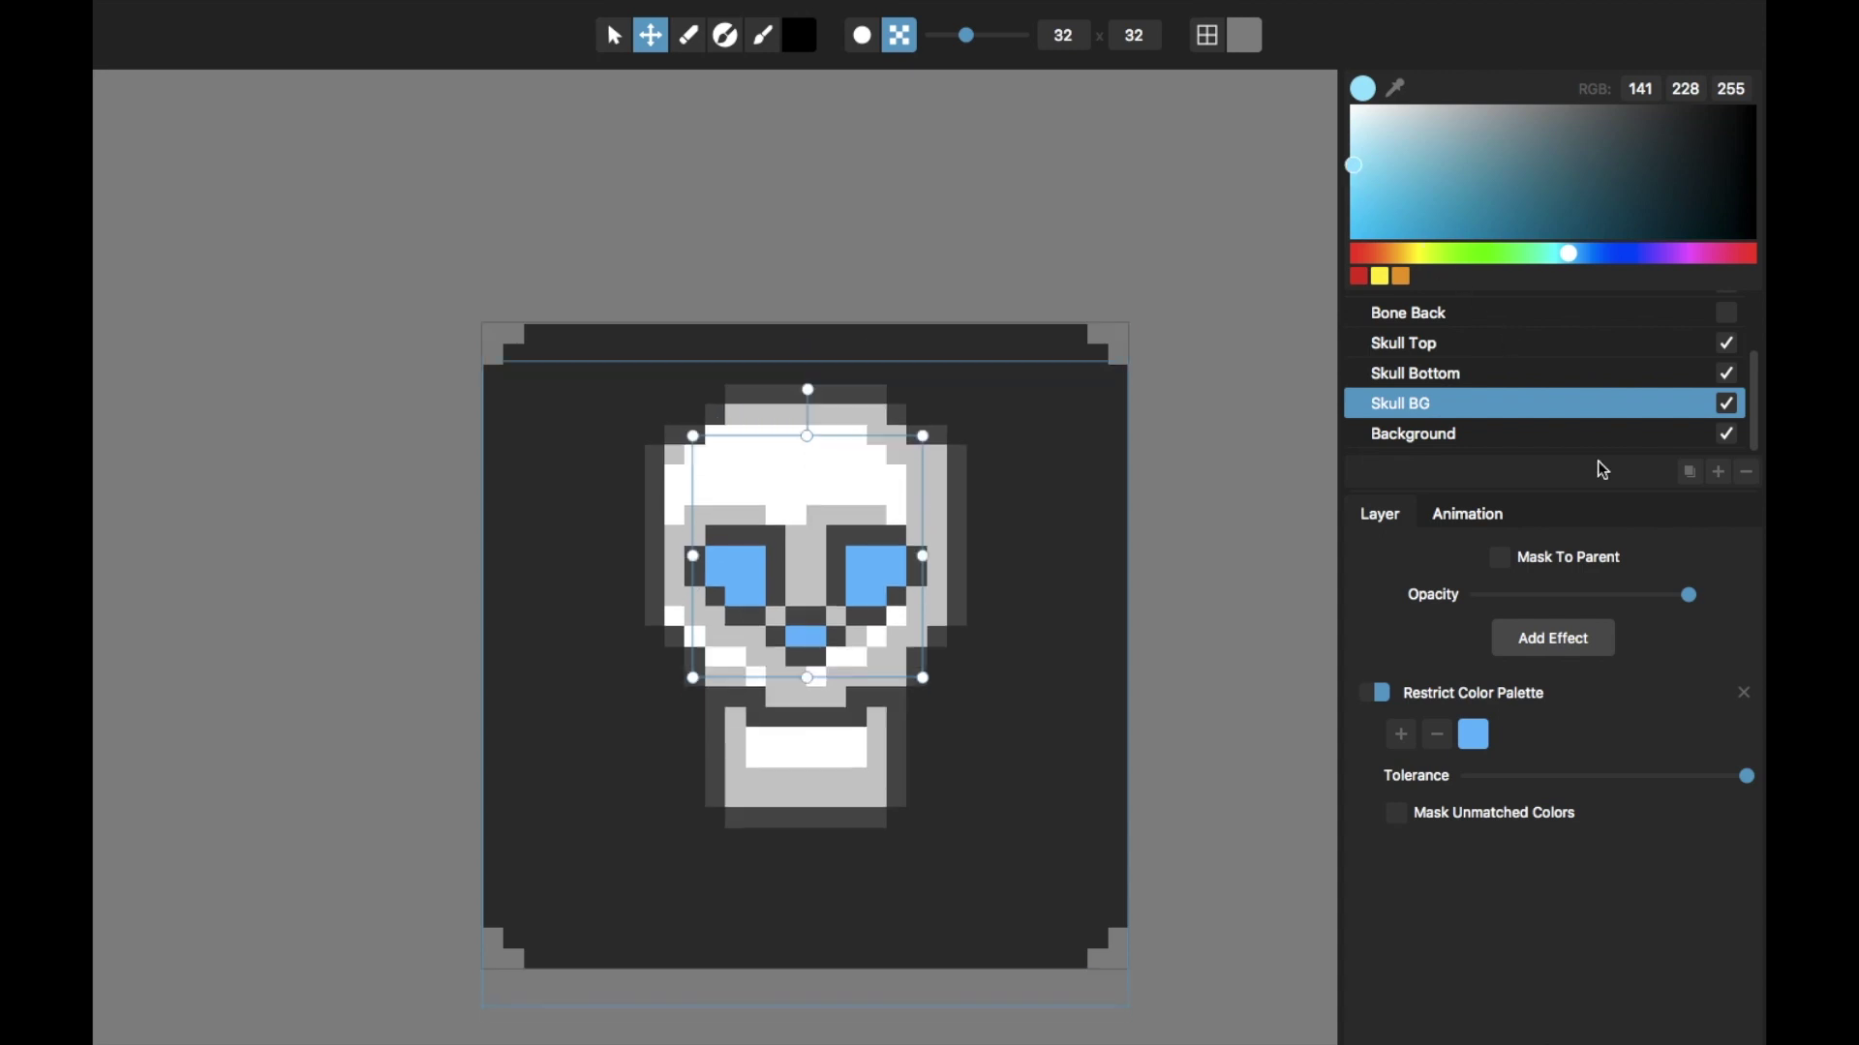
Step: Show the Bone Back, Bone Front and Fire layers, then deselect to hide the transform box
scroll(1715, 401, "up", 2)
left_click(1728, 379)
left_click(1728, 350)
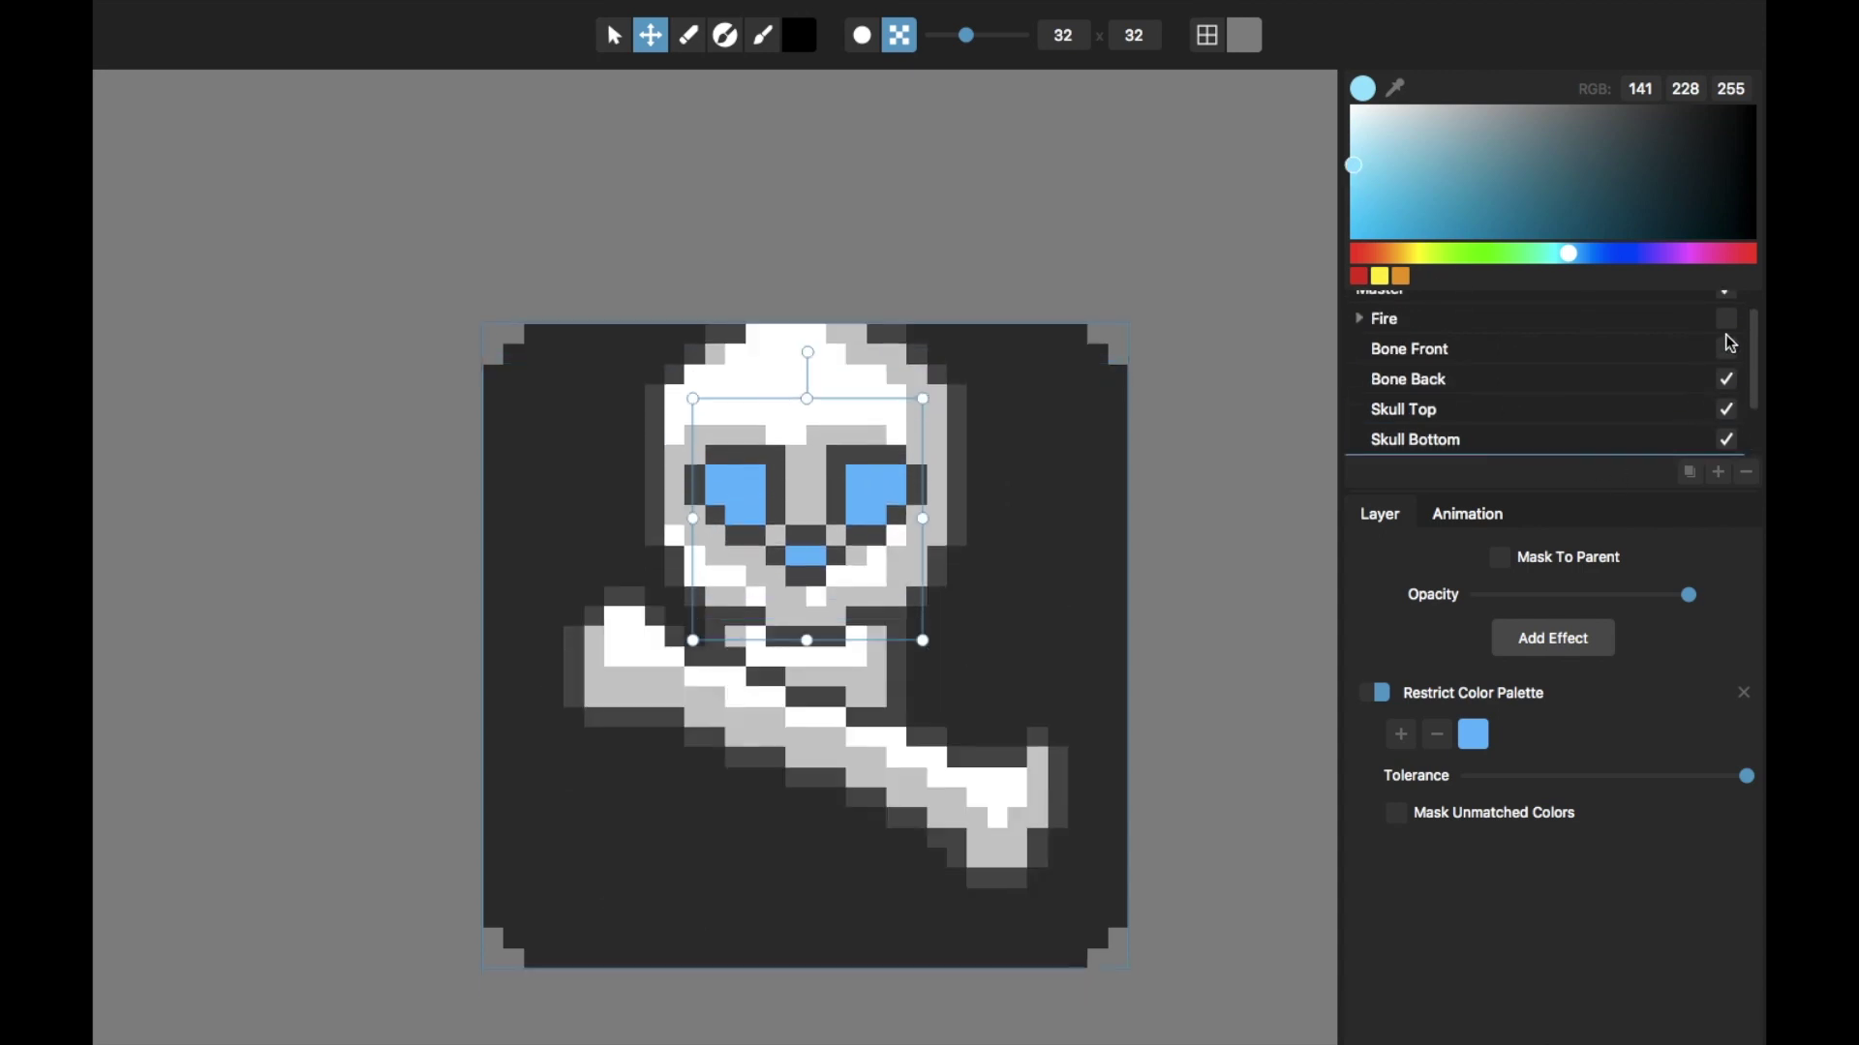
left_click(1727, 320)
scroll(1525, 343, "up", 1)
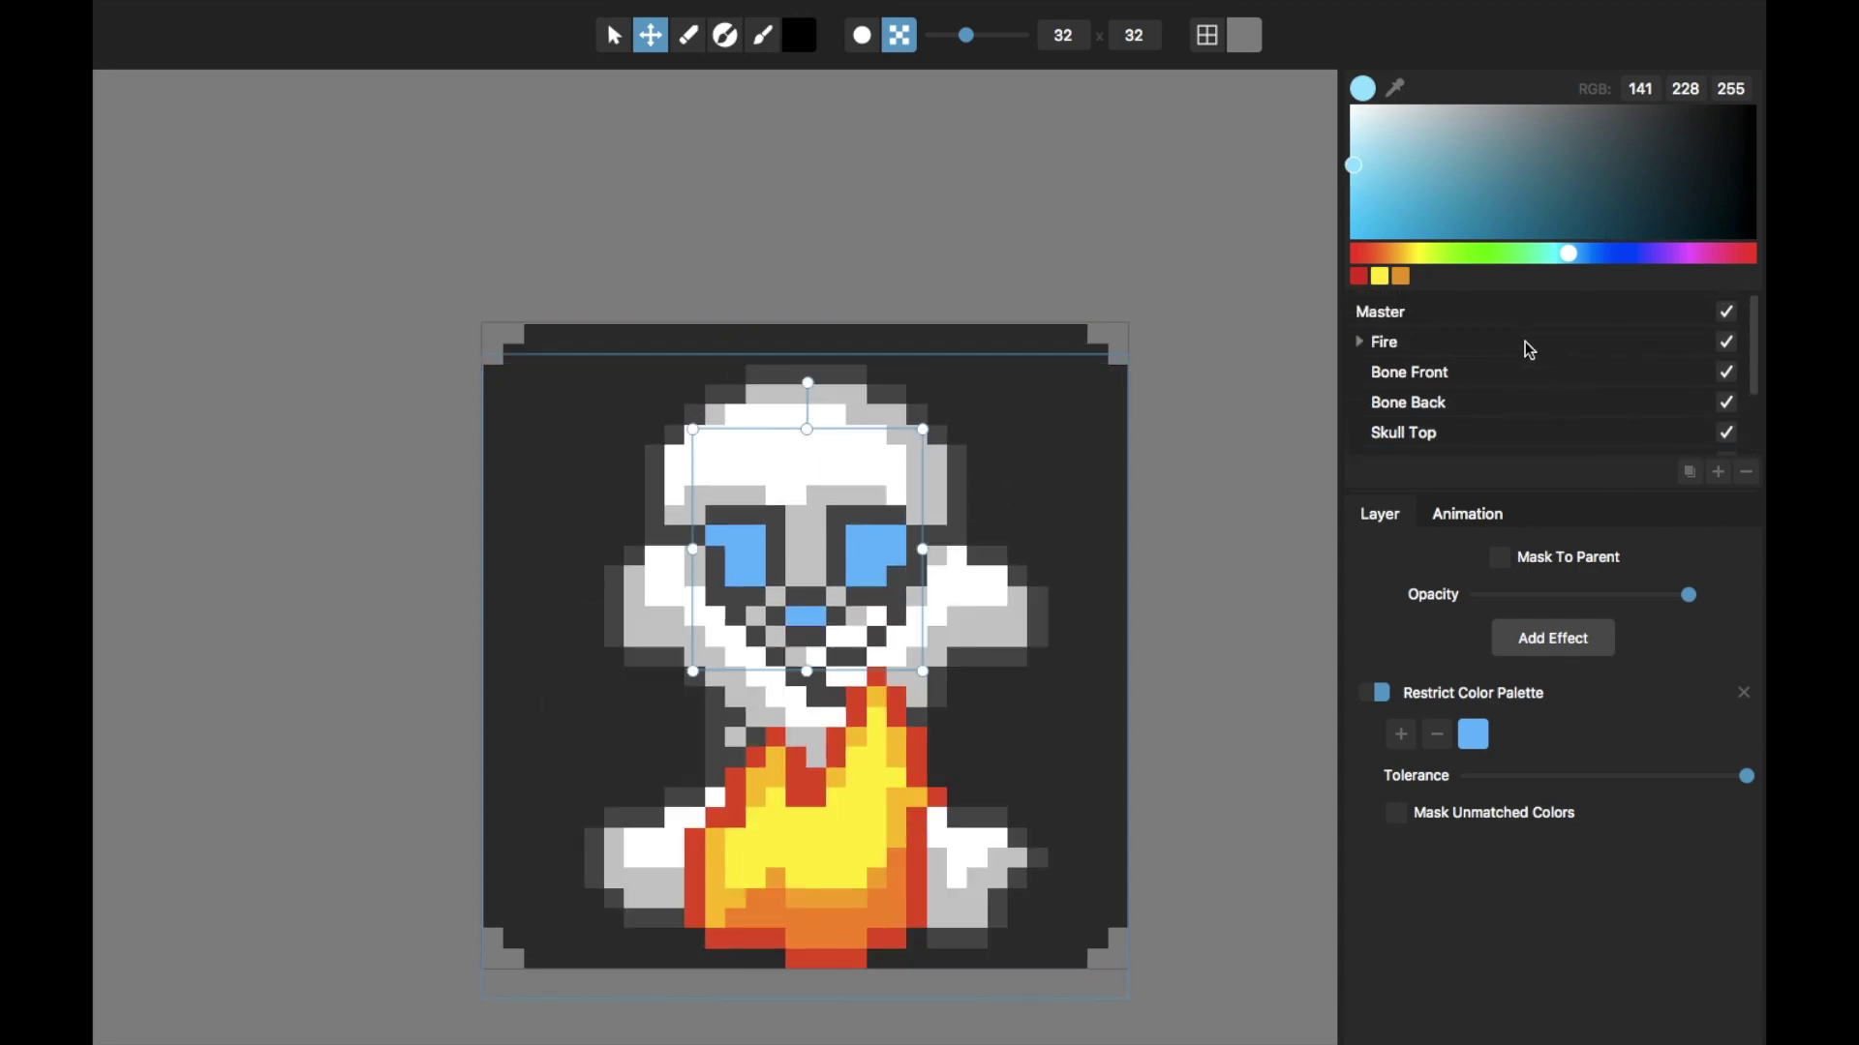
scroll(1524, 343, "down", 3)
scroll(922, 581, "down", 3)
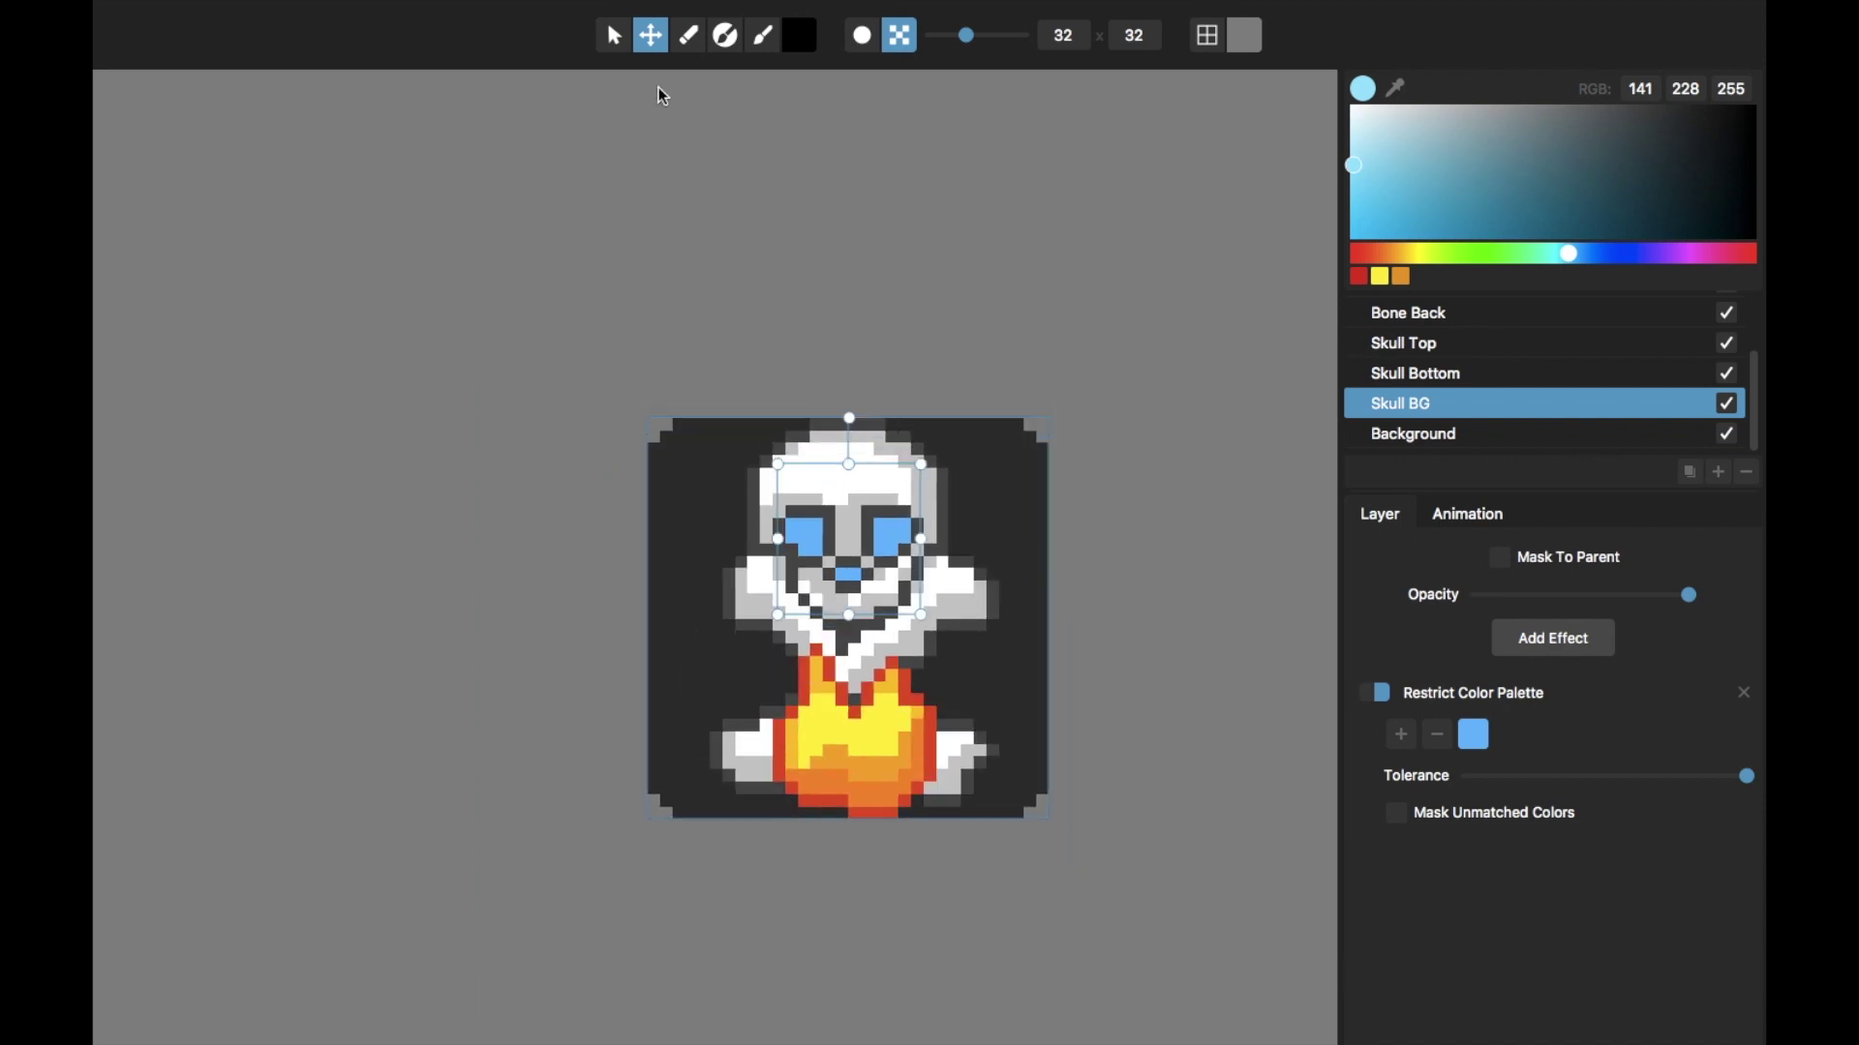
left_click(612, 36)
left_click(679, 273)
scroll(679, 273, "down", 2)
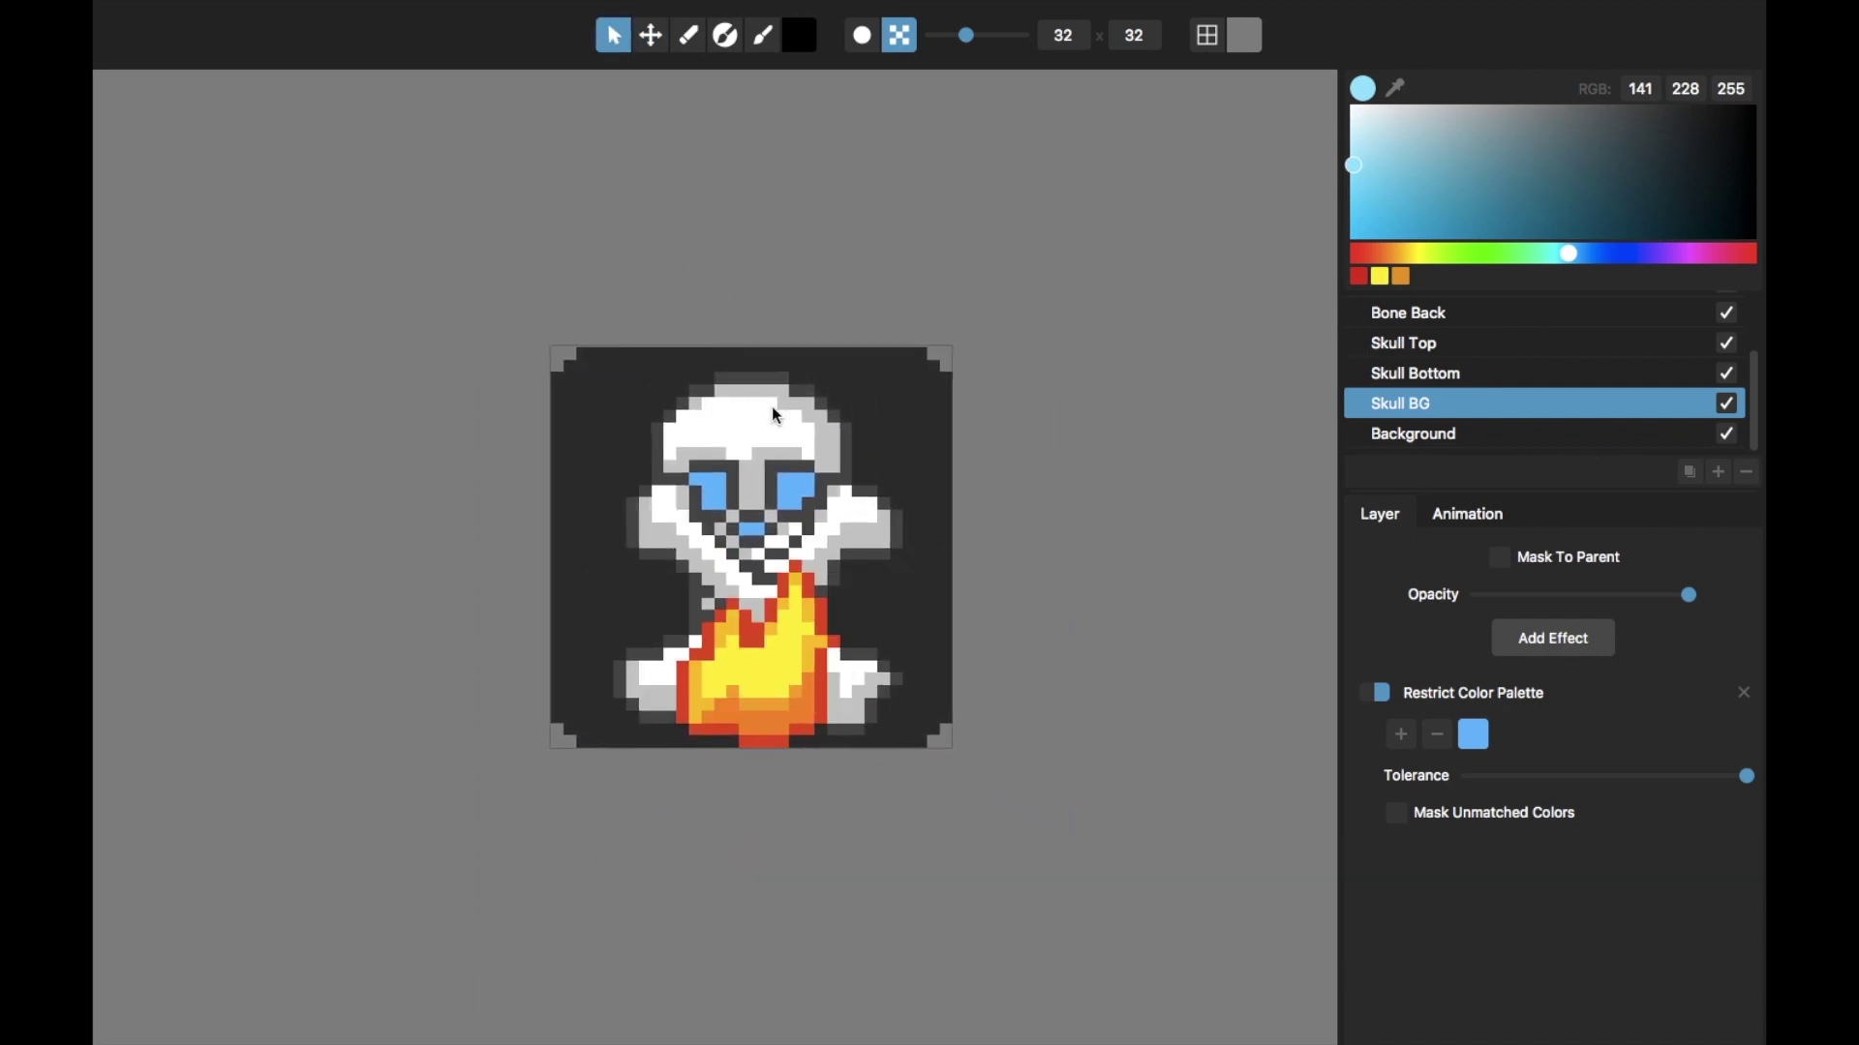
scroll(777, 416, "down", 3)
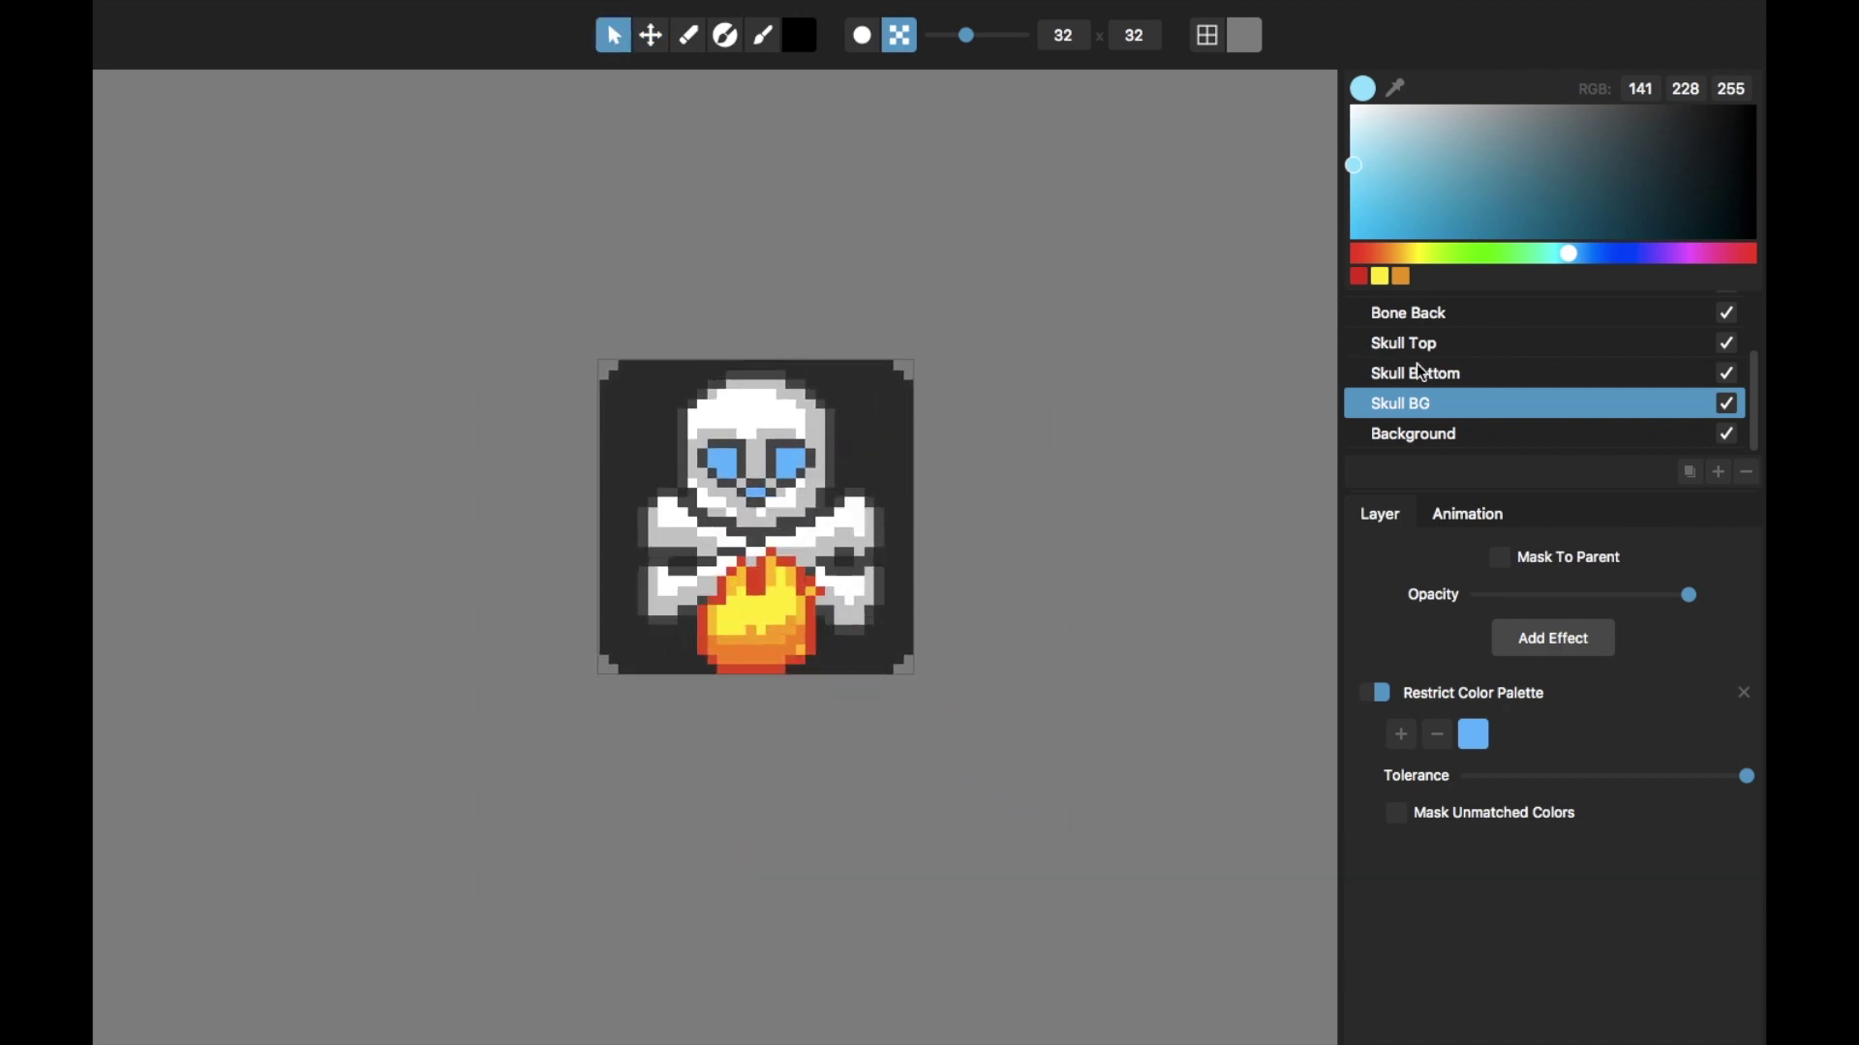
Step: Try red and black palette colours on the Background layer, then delete the added colour
left_click(1440, 449)
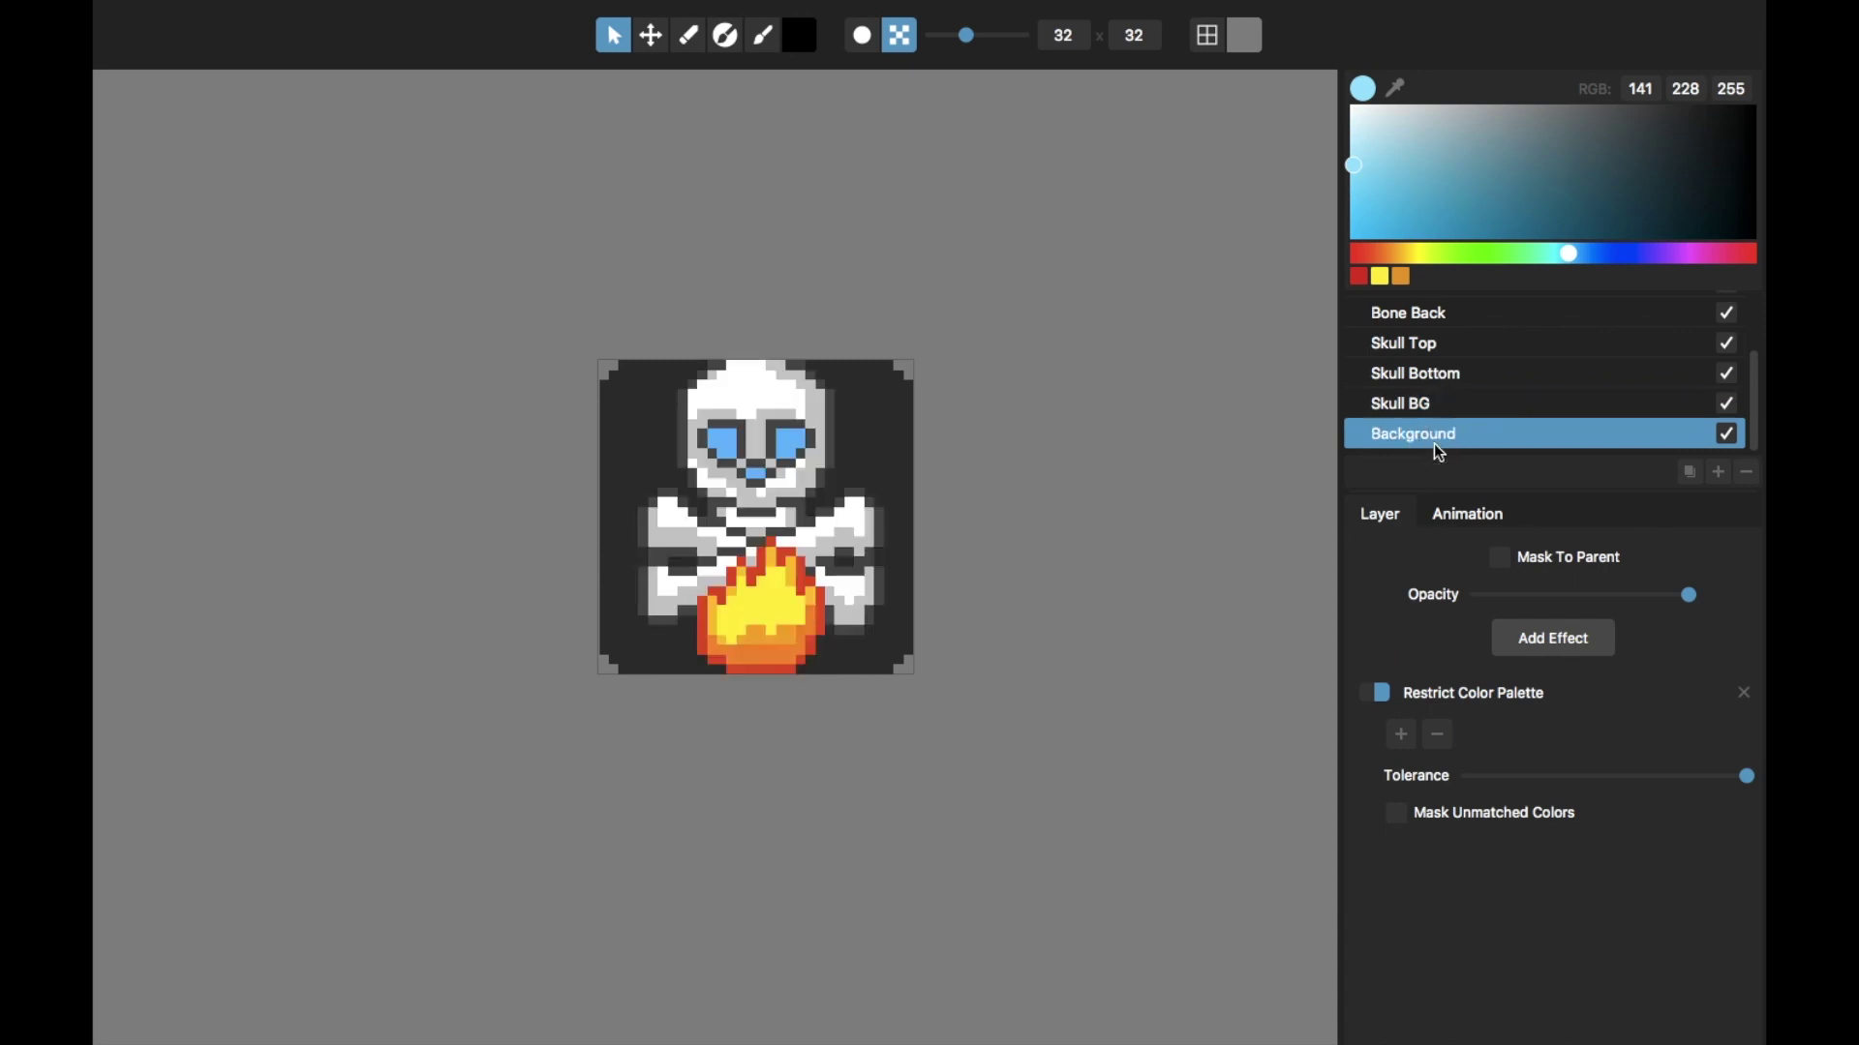
left_click(1473, 733)
left_click_drag(1493, 174, 1265, 323)
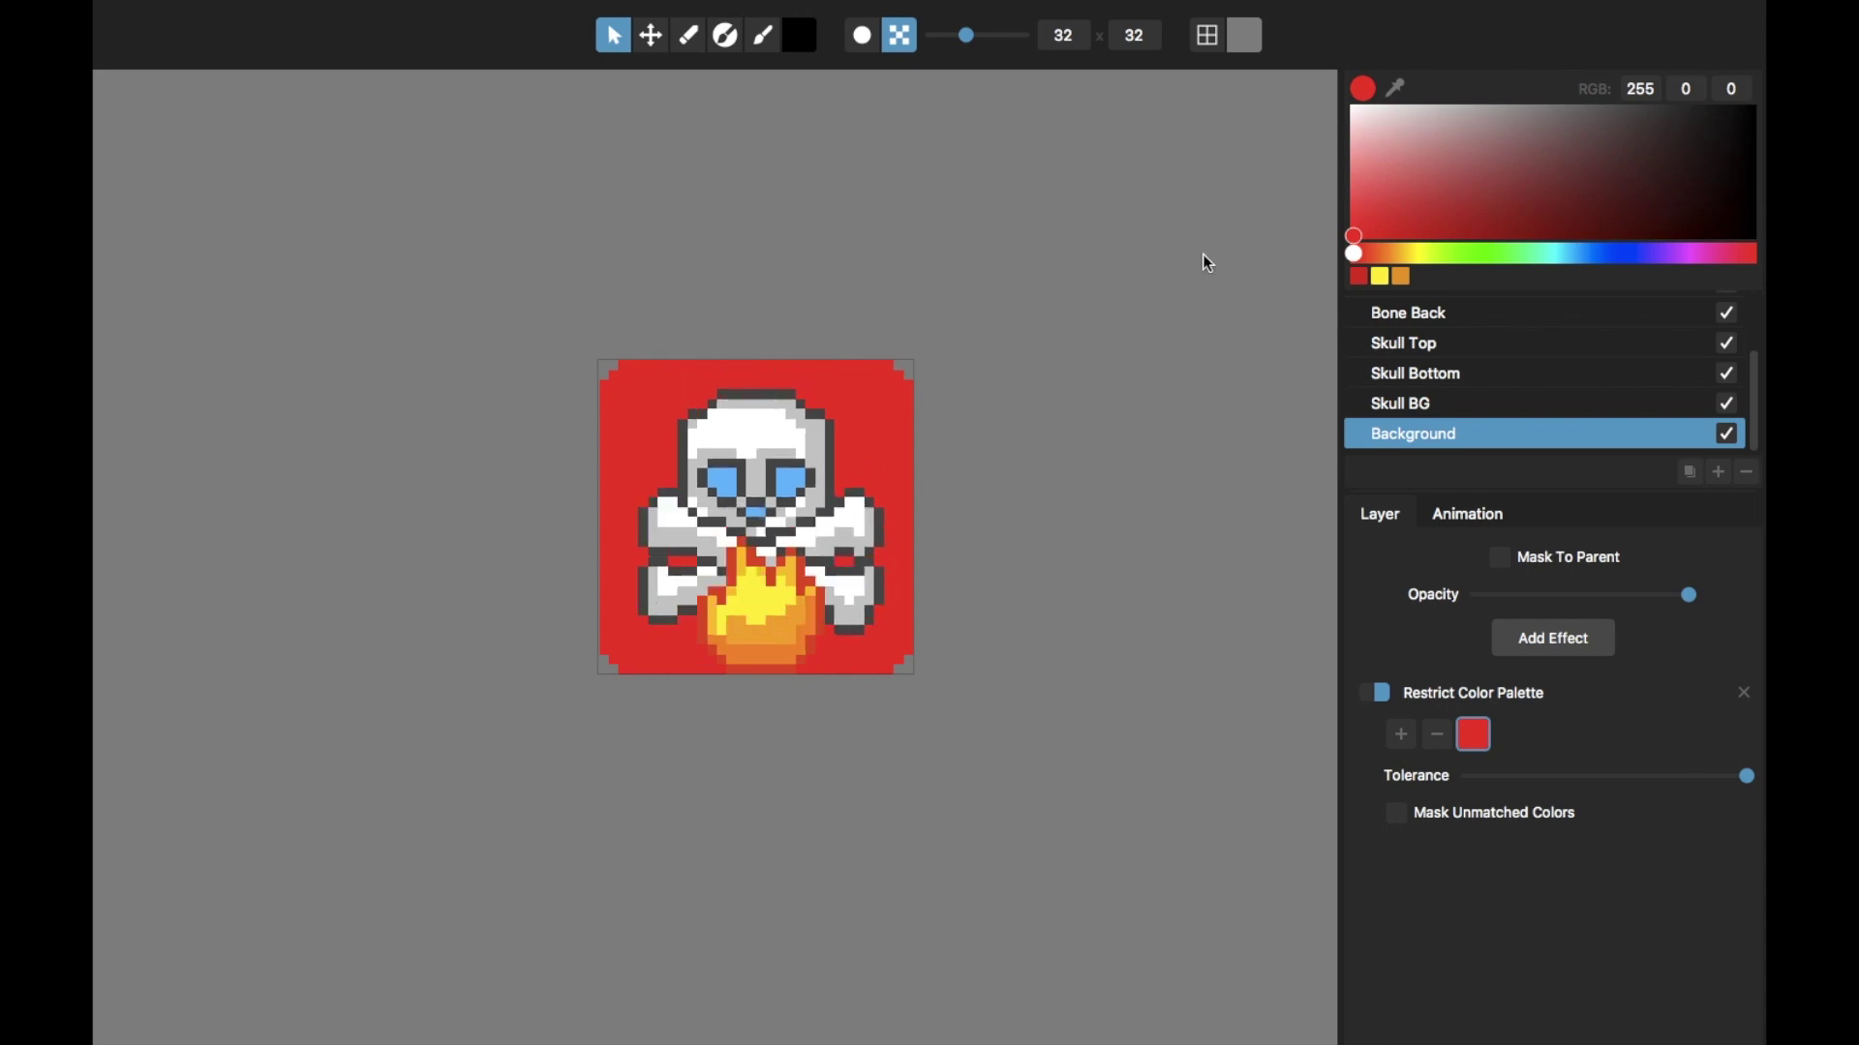
left_click_drag(1448, 180, 1428, 254)
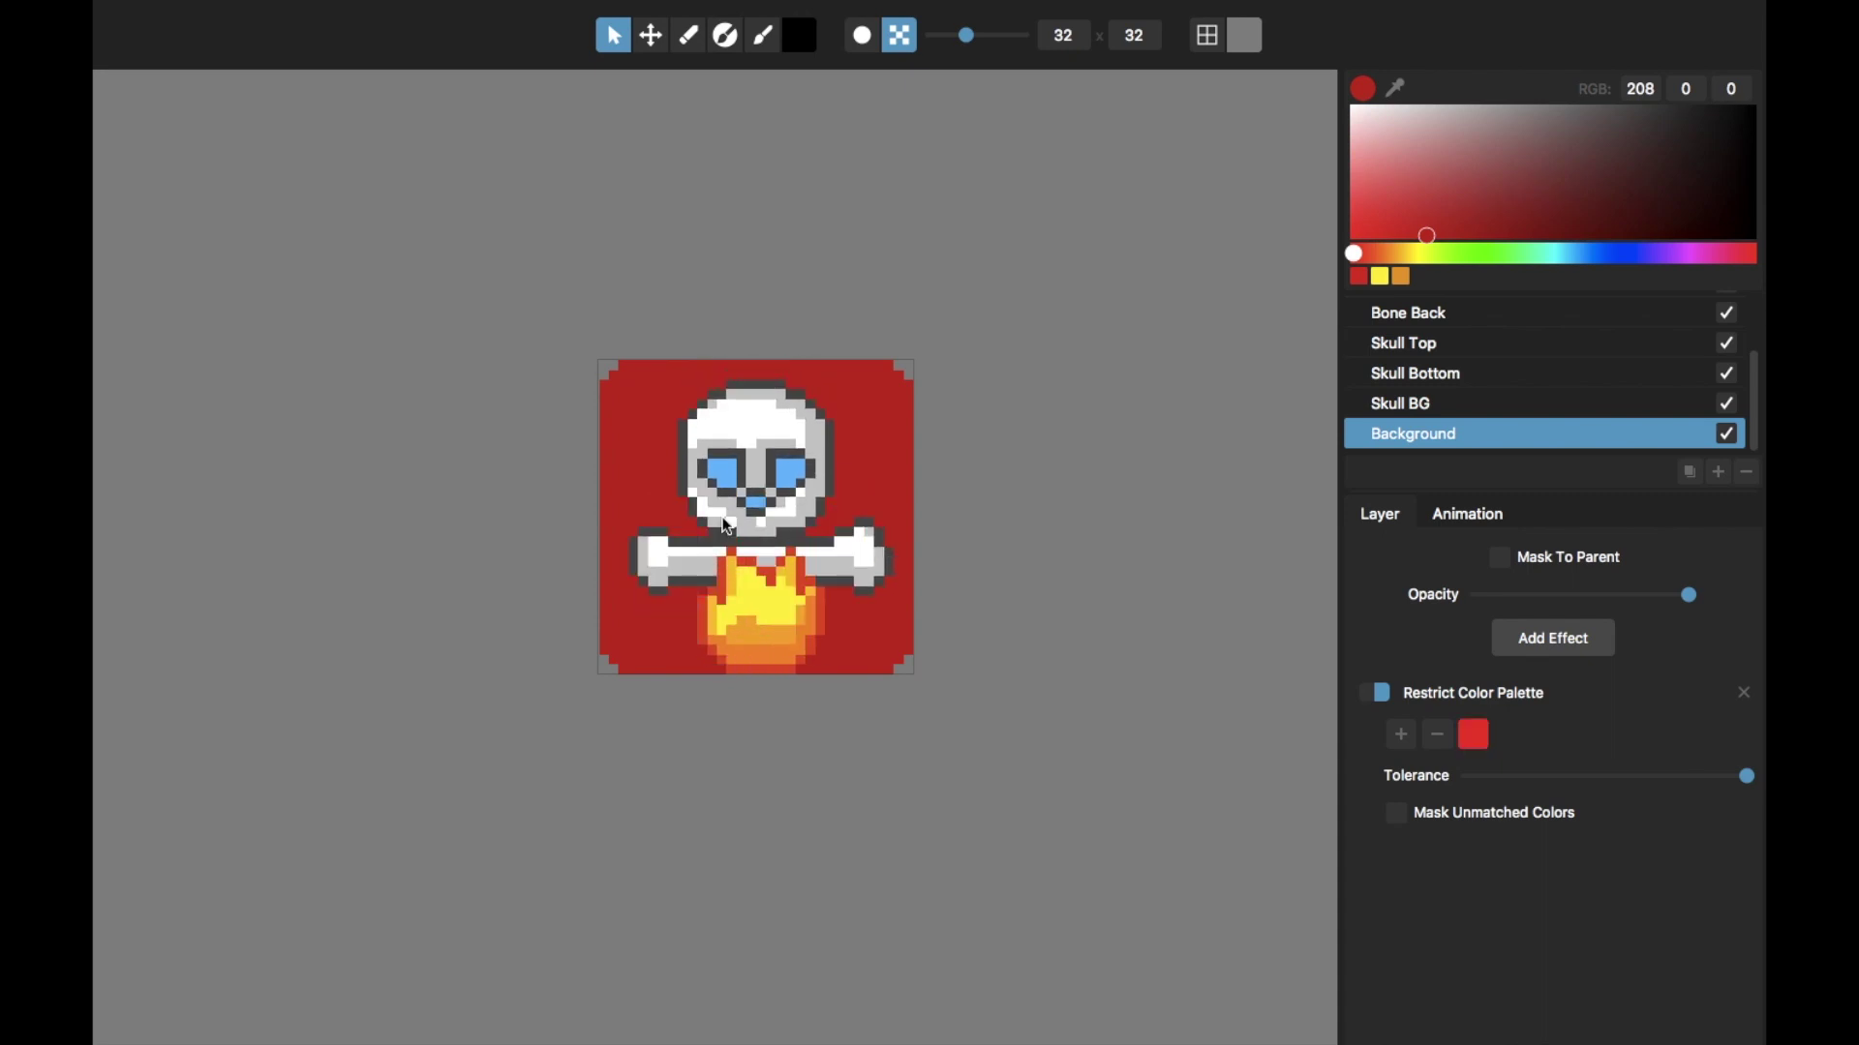
key("Delete")
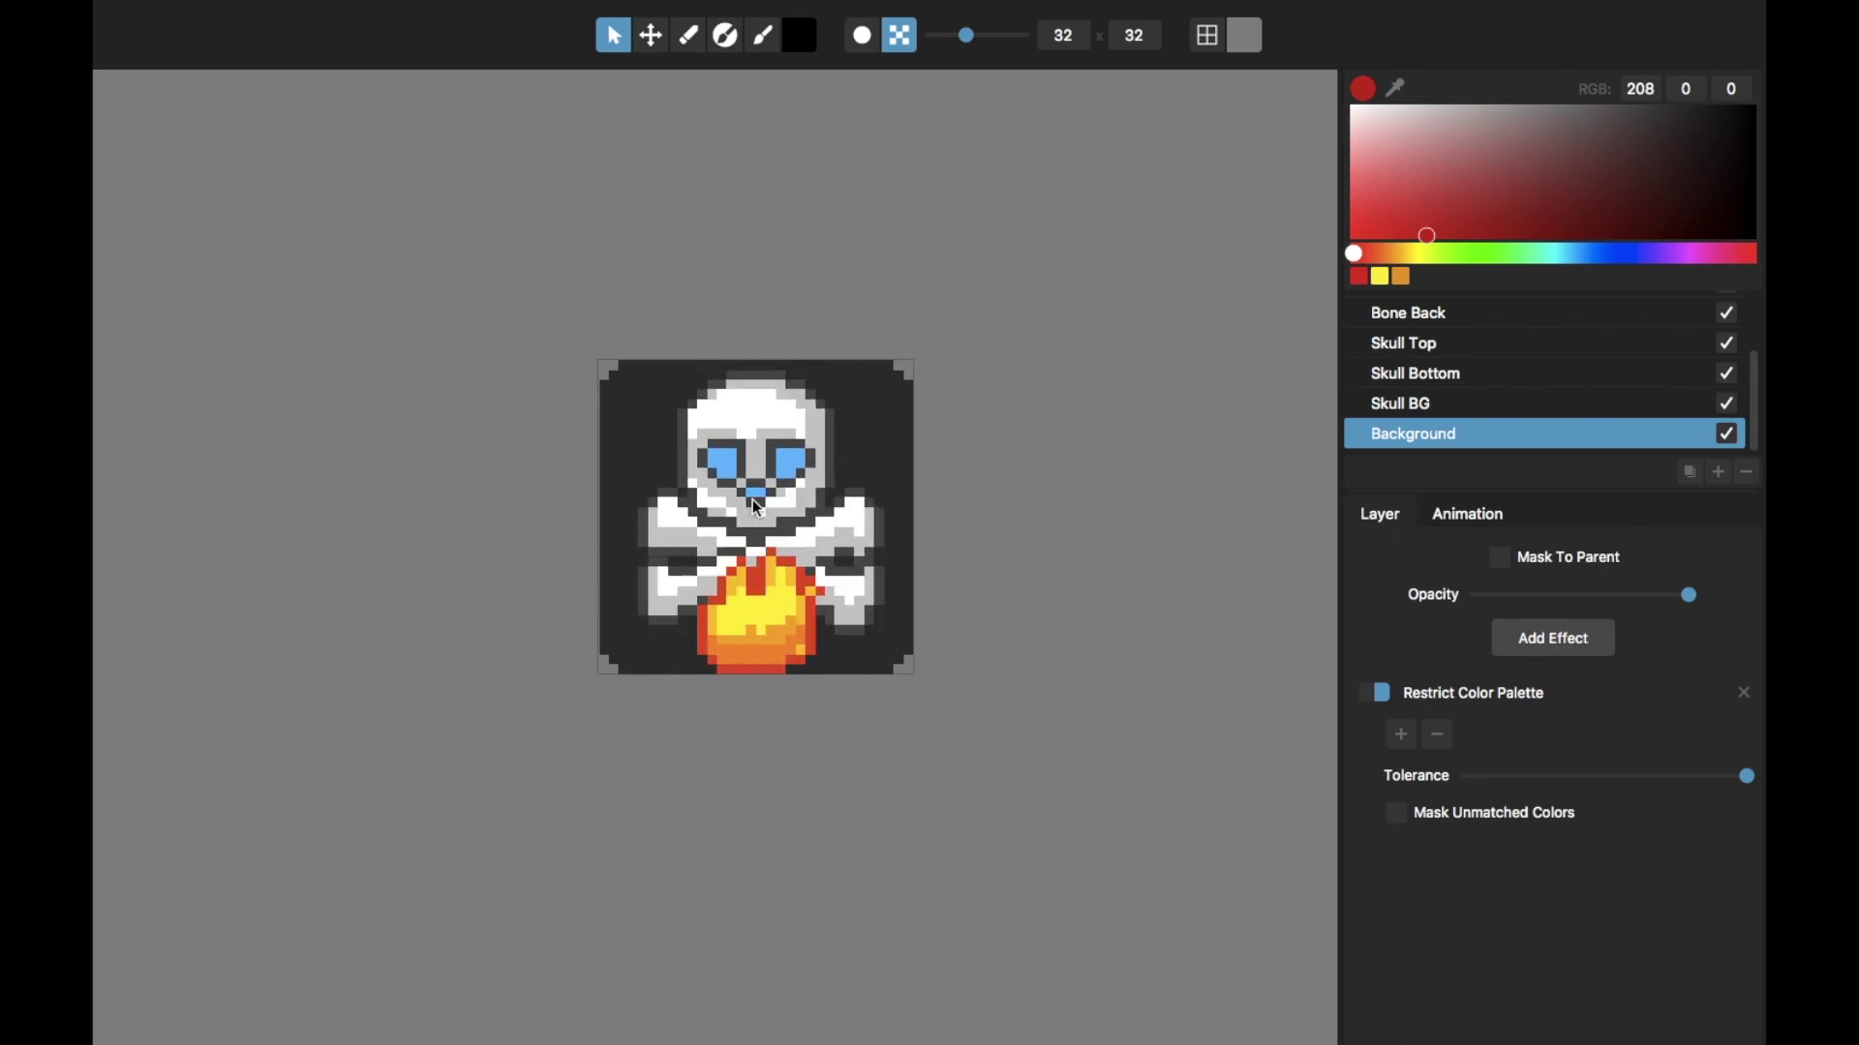
mouse_move(499, 8)
left_click(272, 14)
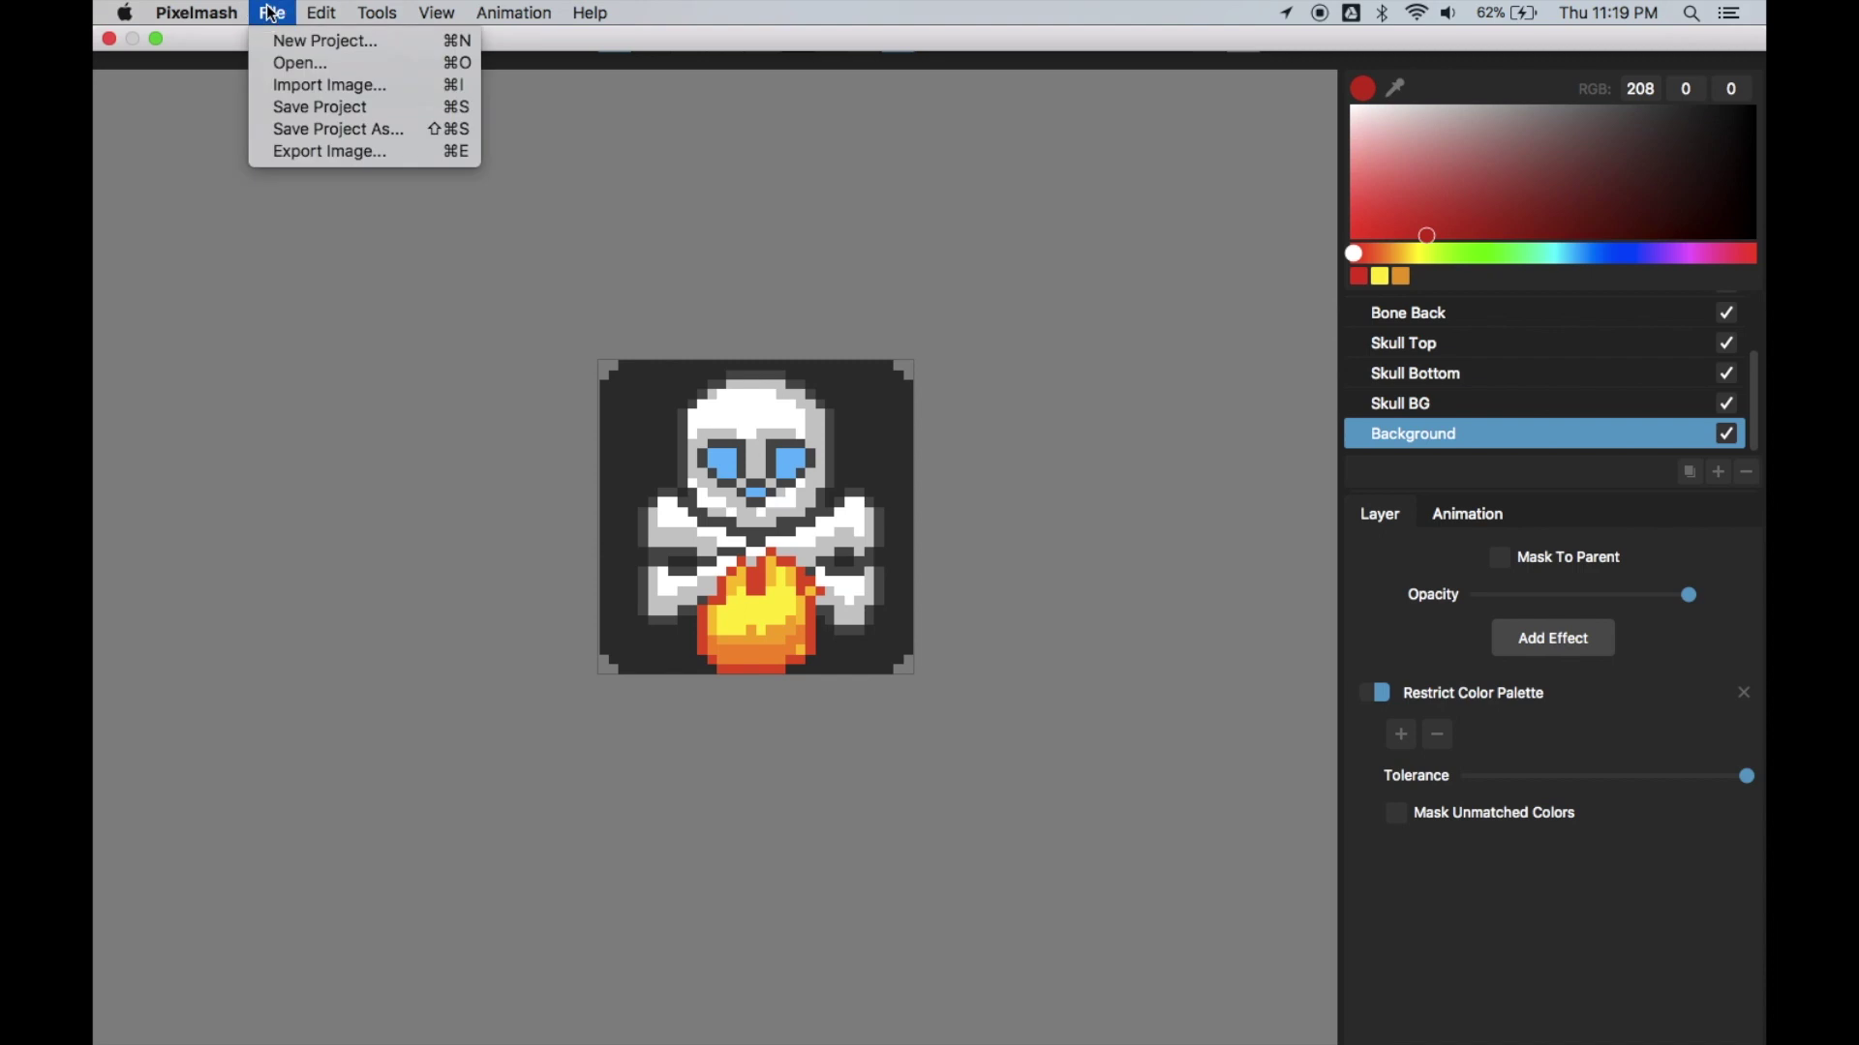
left_click(300, 153)
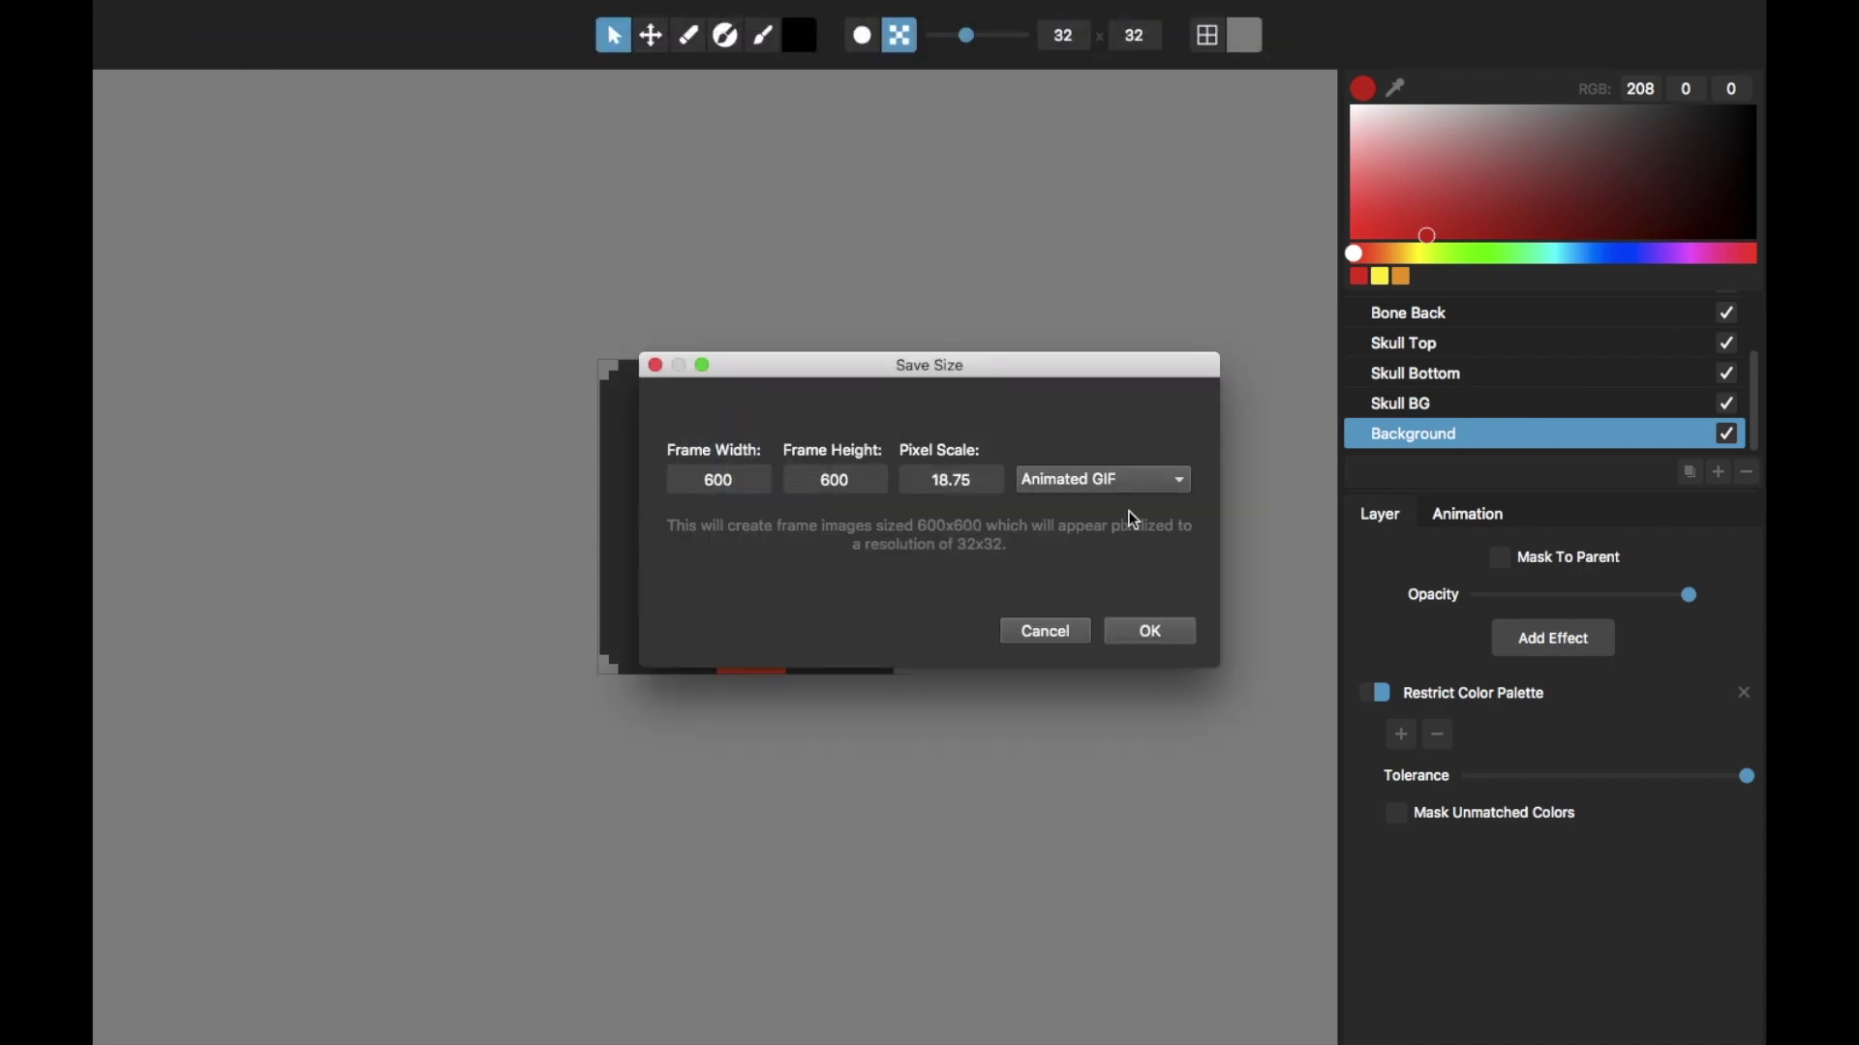
left_click(1155, 494)
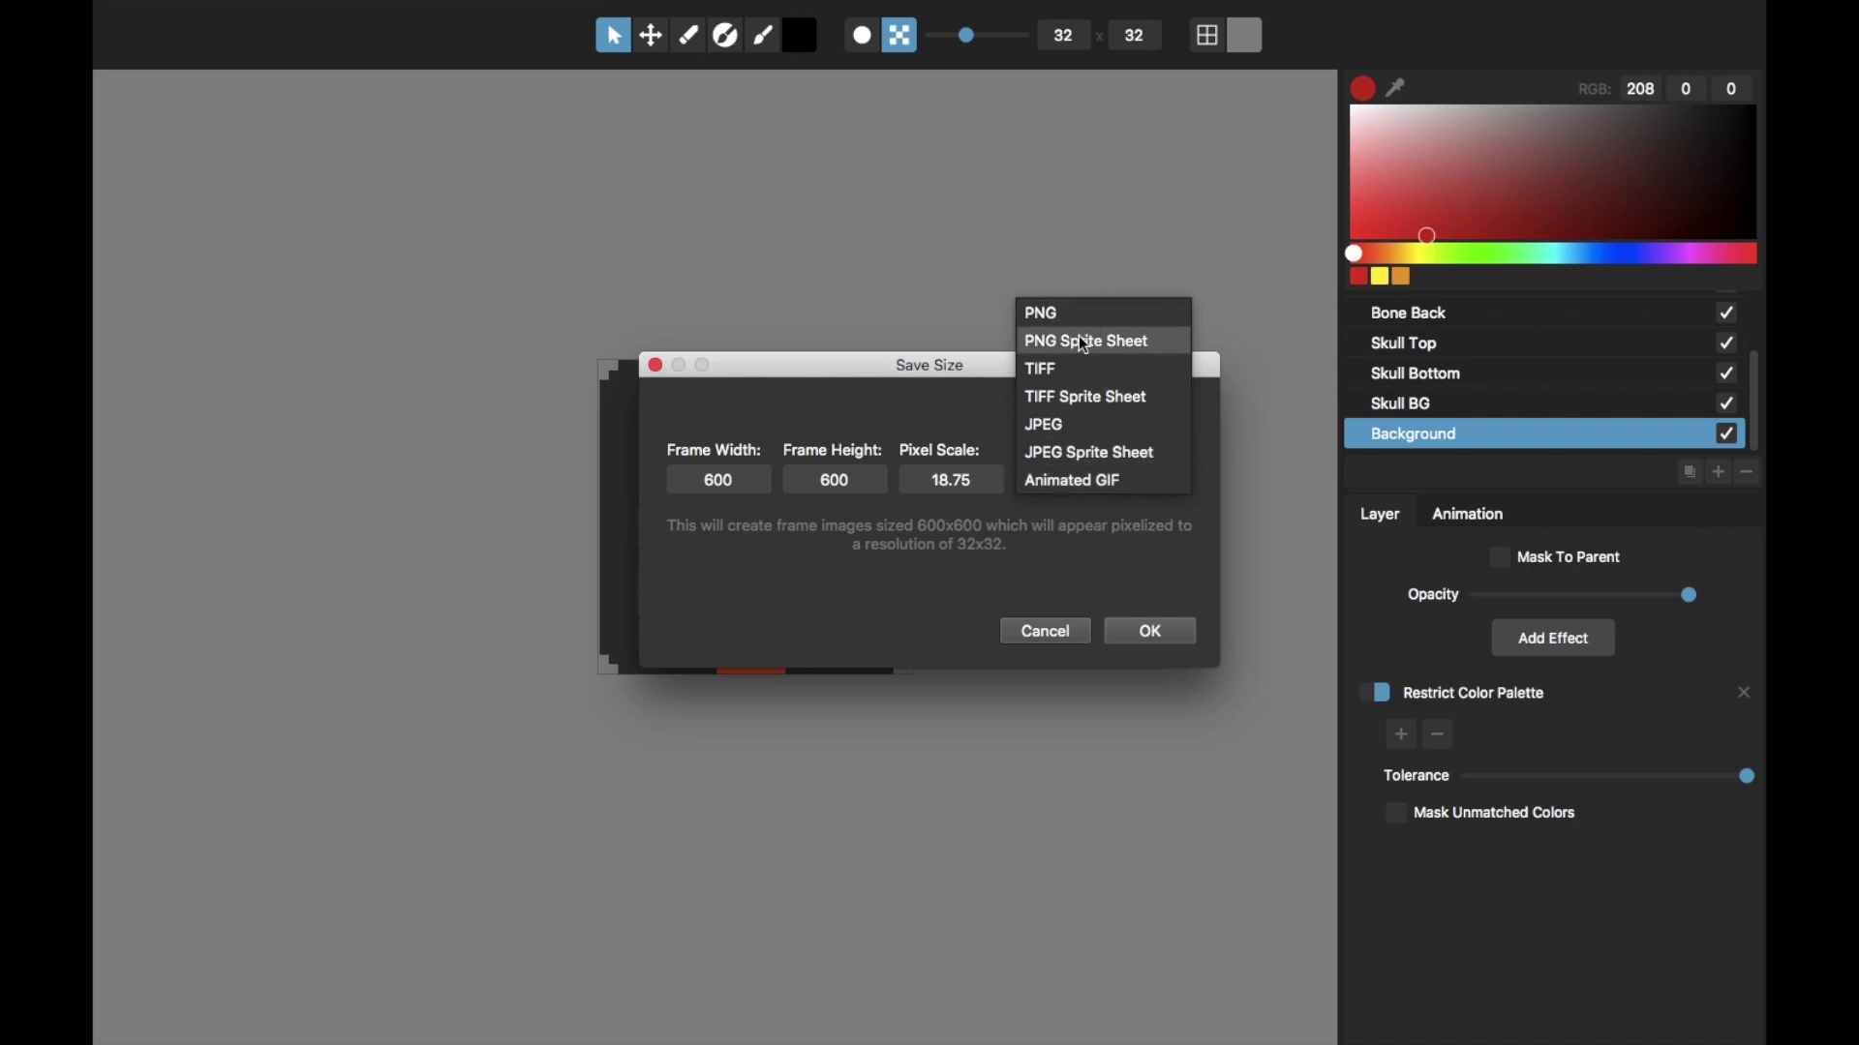
left_click(924, 369)
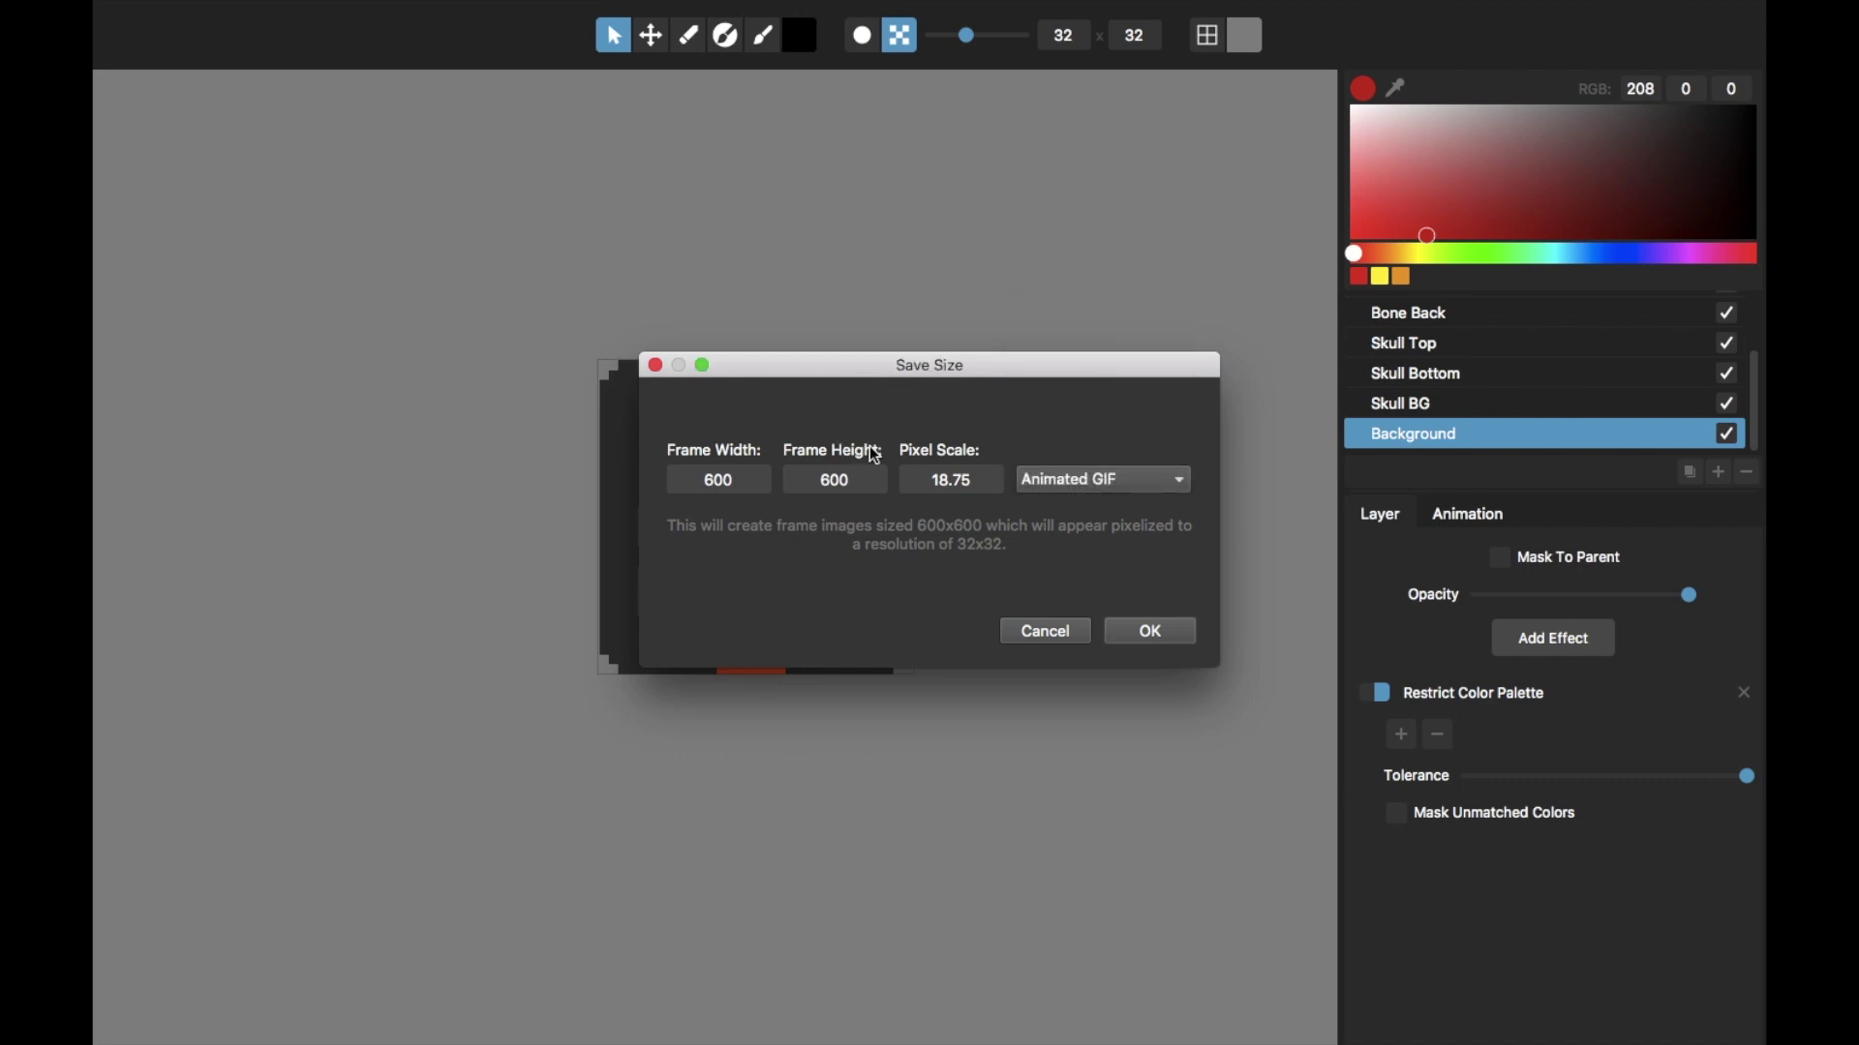
left_click(1055, 632)
scroll(816, 562, "up", 2)
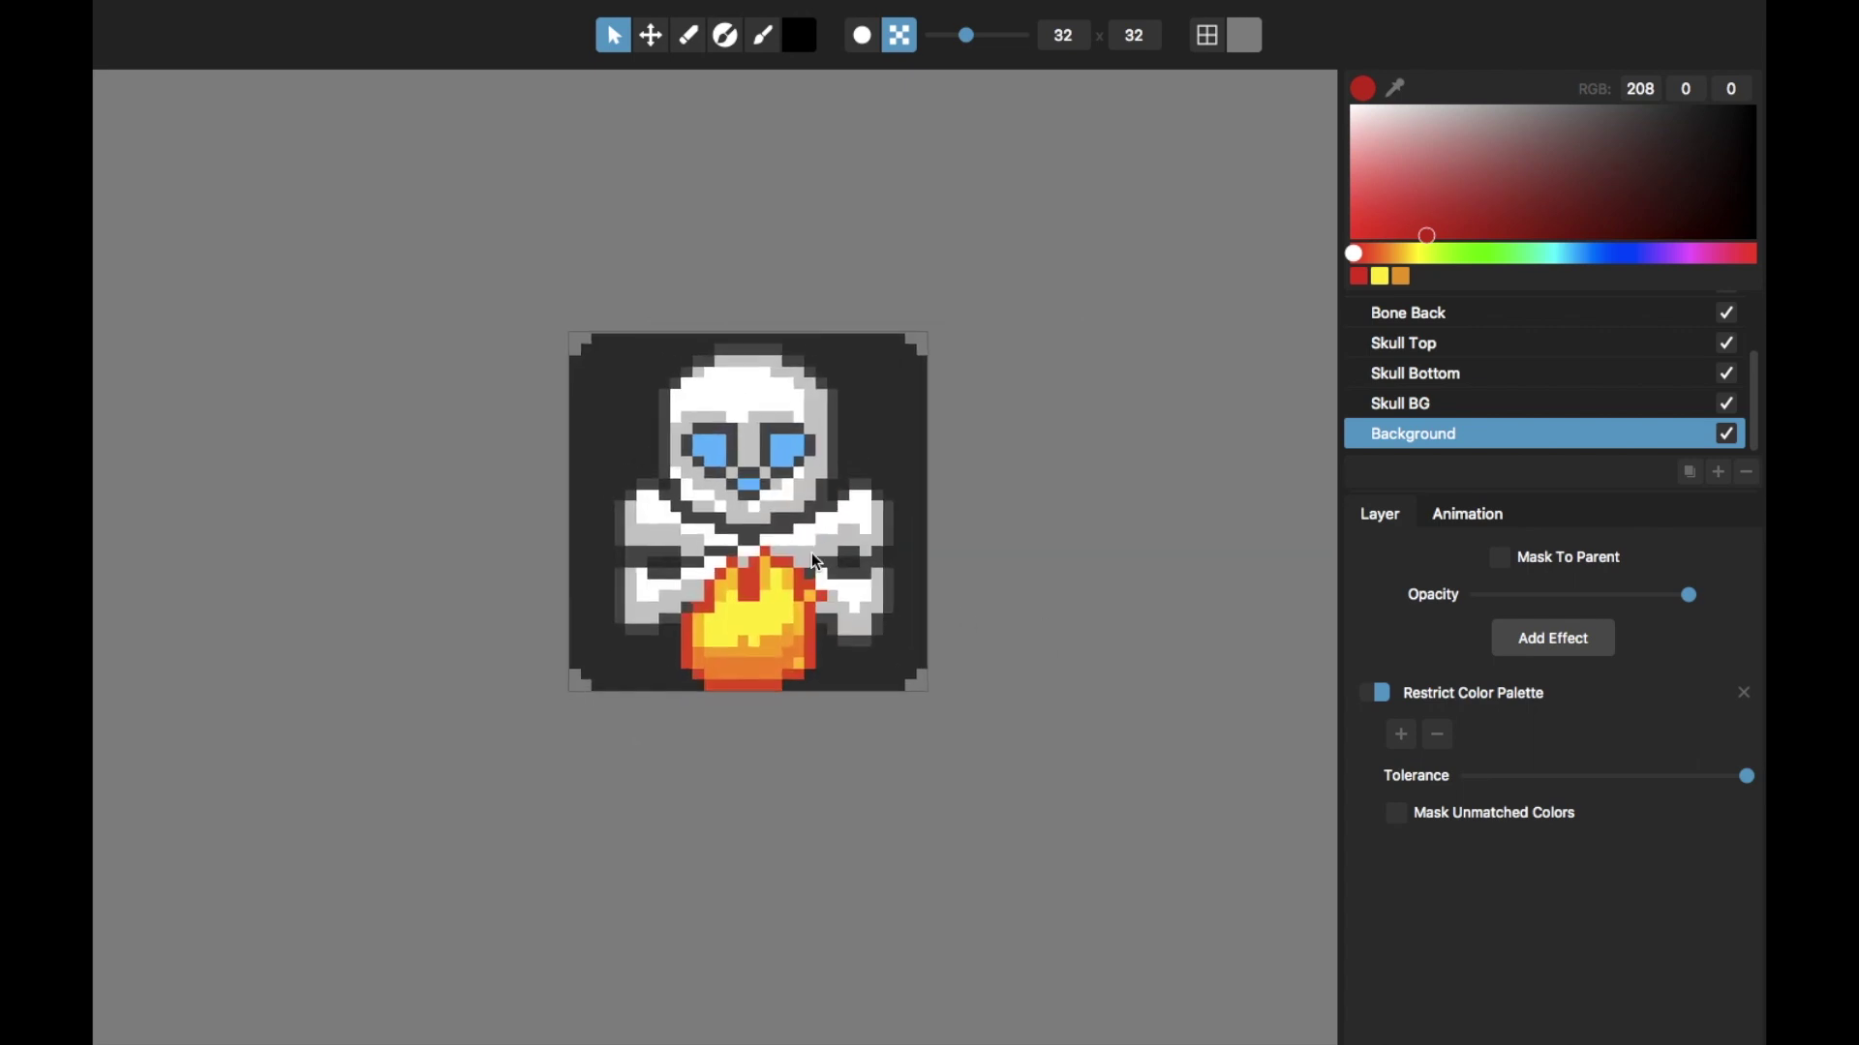